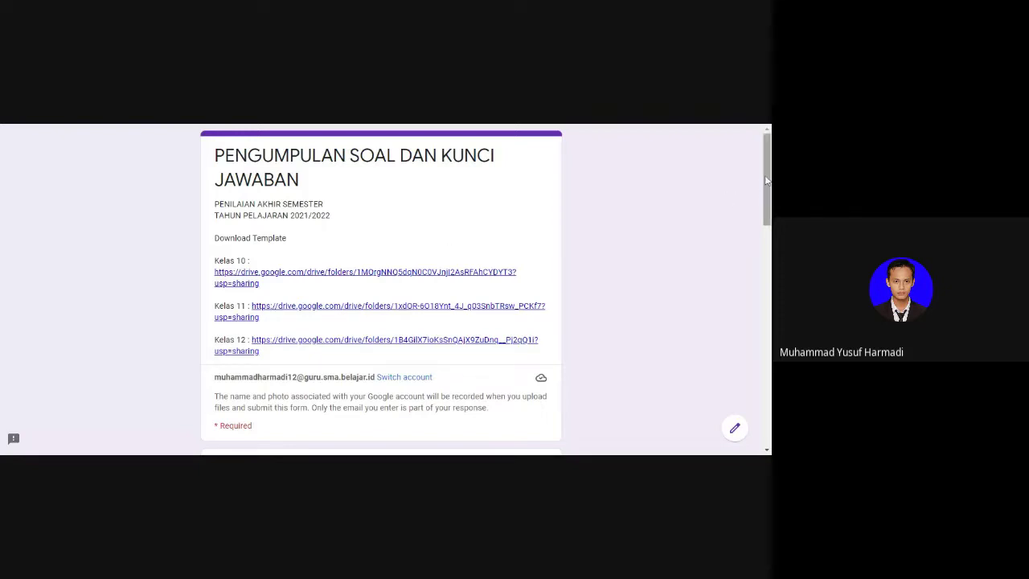
Step: Scroll the submission form to view the Kelas 10, 11 and 12 template download links
mouse_move(766, 180)
mouse_down()
mouse_move(767, 226)
mouse_move(764, 186)
mouse_up()
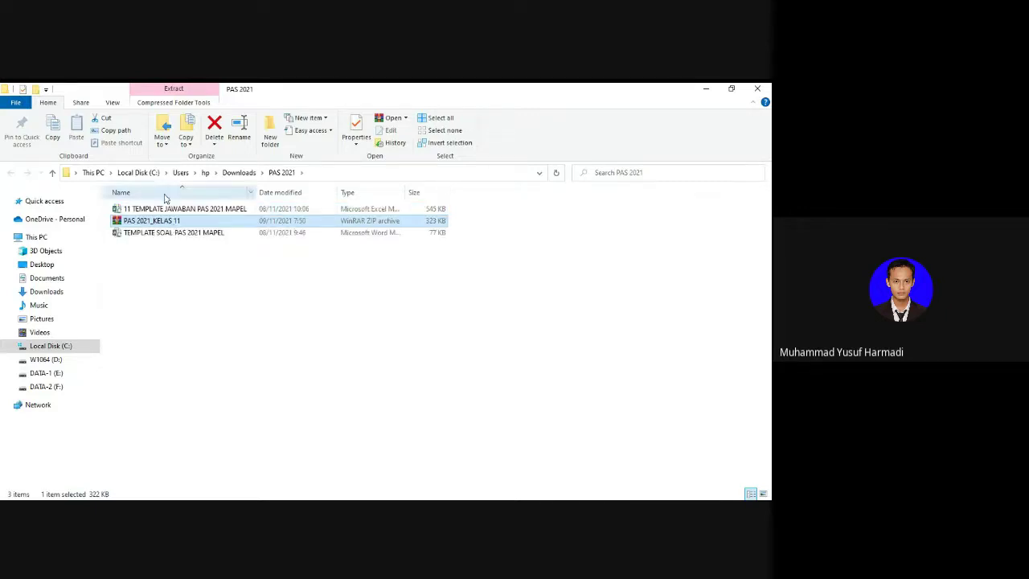
Step: Rename both the Excel and Word templates to 11_<teacher's name>_MATEMATIKA WAJIB
click(165, 208)
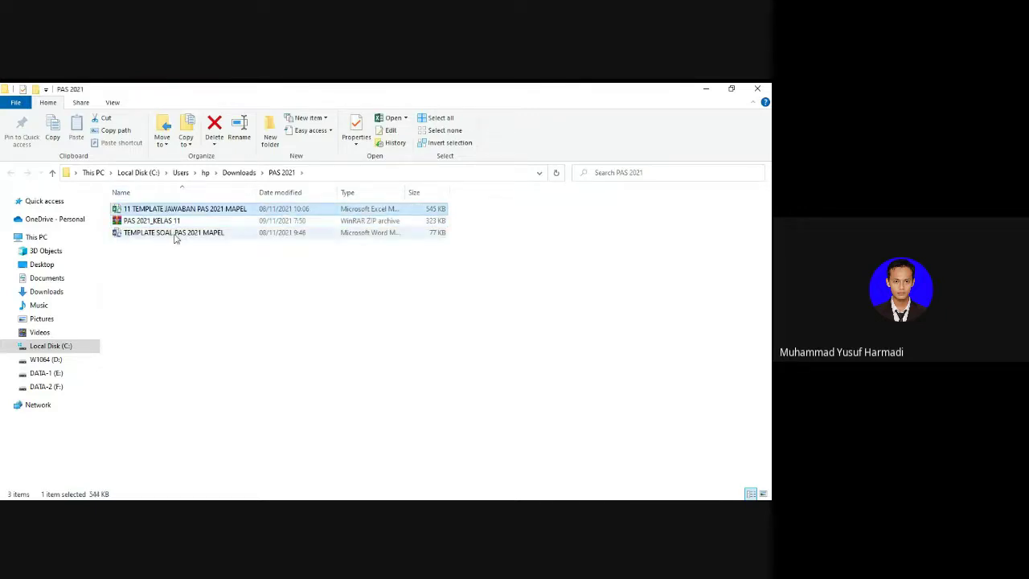
ctrl+click(173, 233)
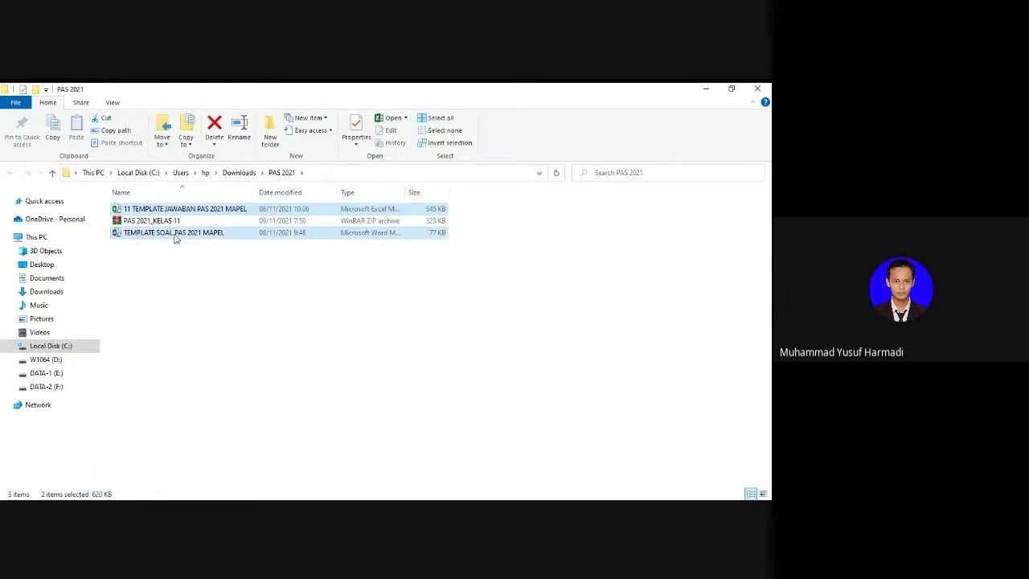
key(F2)
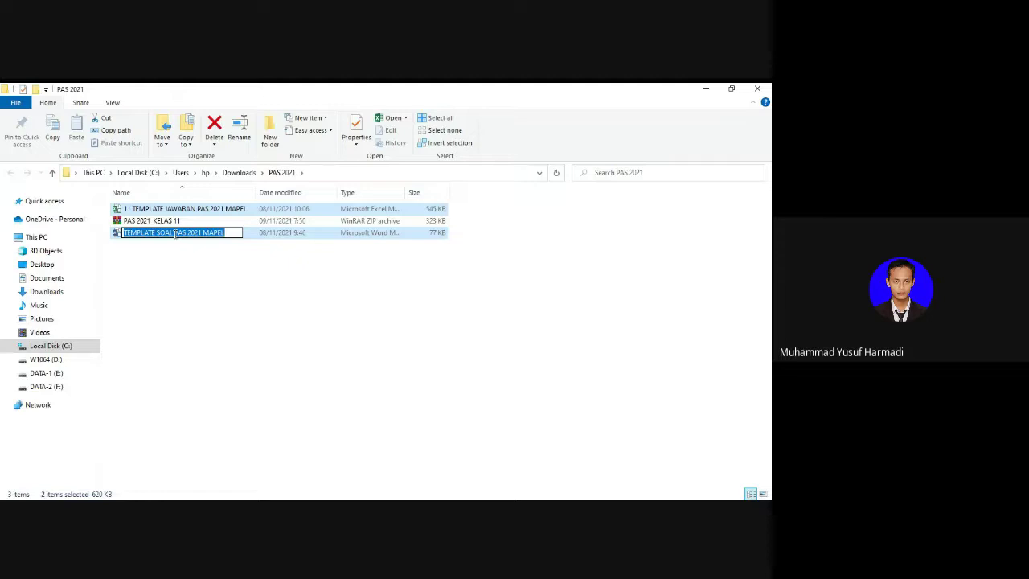
text(11)
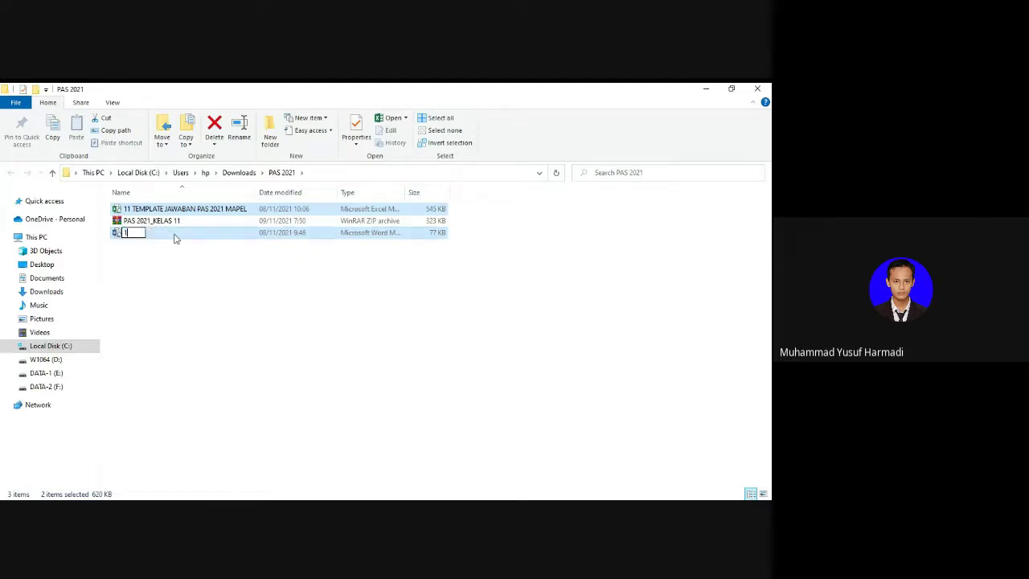
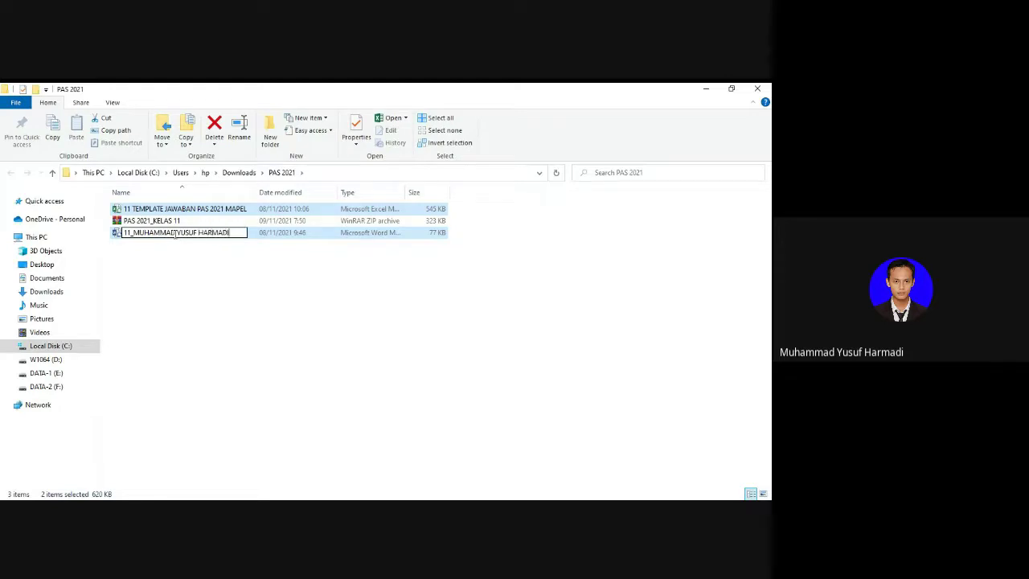
text(_MATEMATIKA WAJIB)
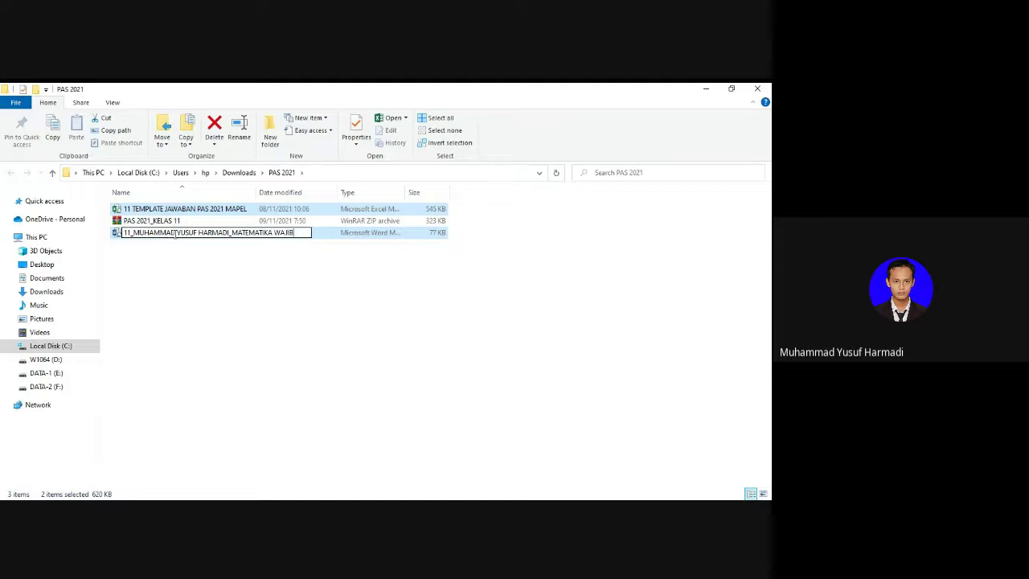
key(Return)
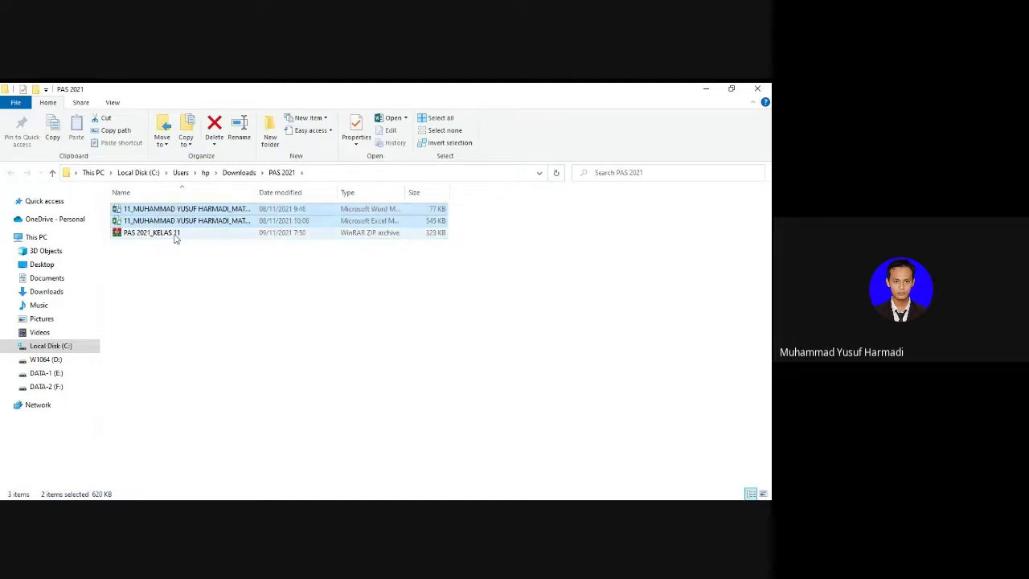
Step: Widen the Name column to show the full file names and open the renamed Word template
drag(254, 192, 156, 195)
click(259, 193)
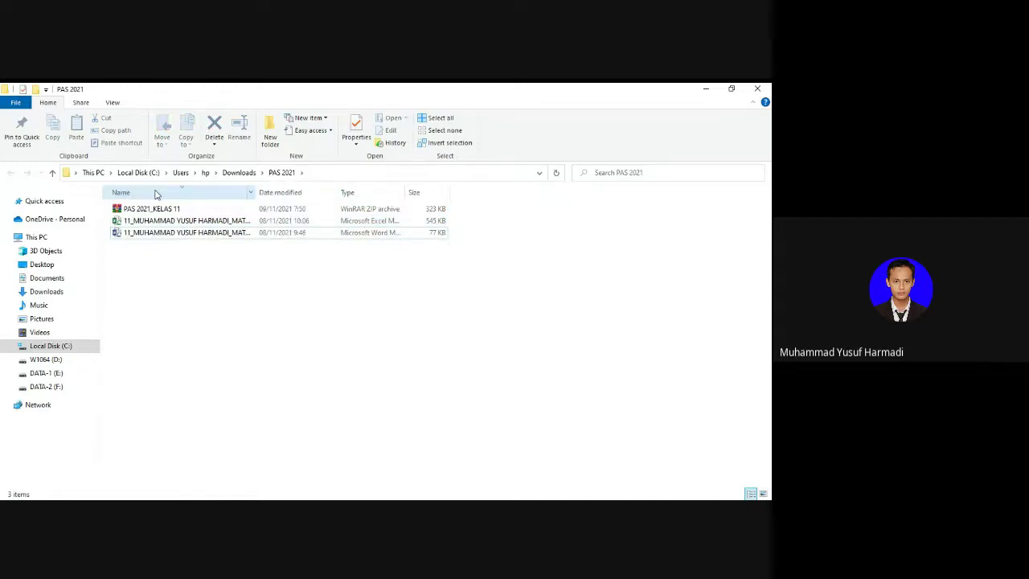
double_click(252, 193)
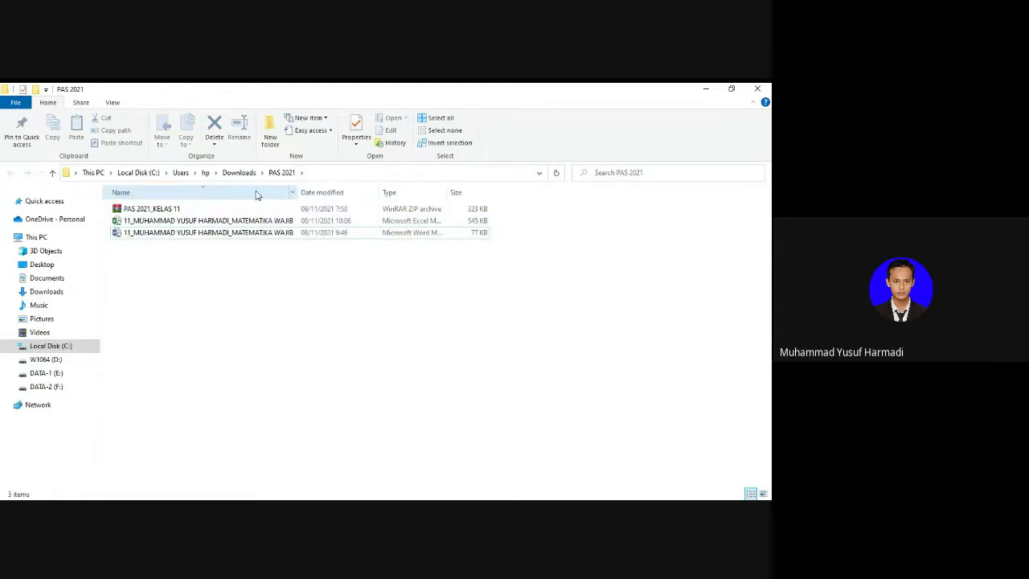
click(207, 221)
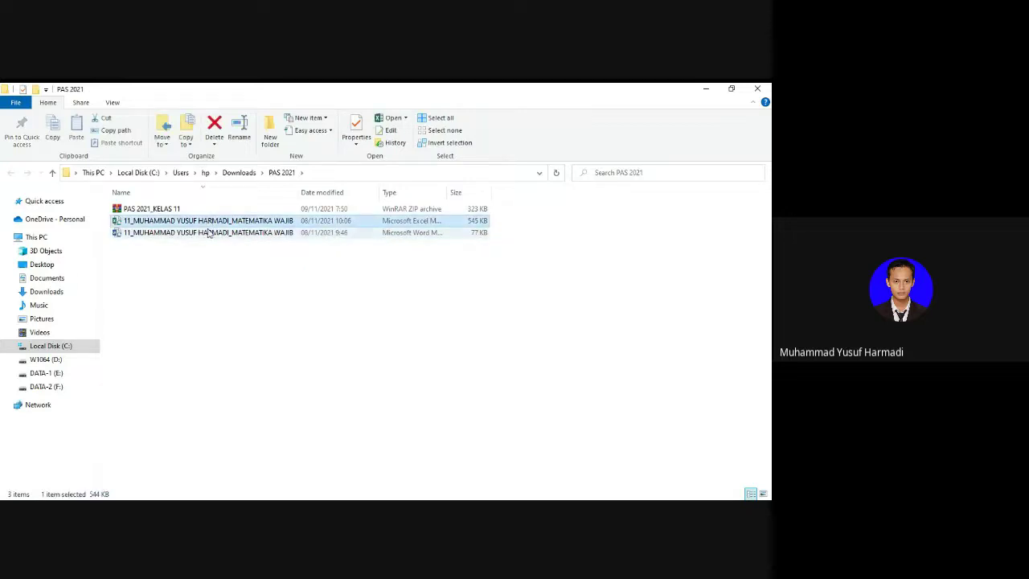
click(188, 233)
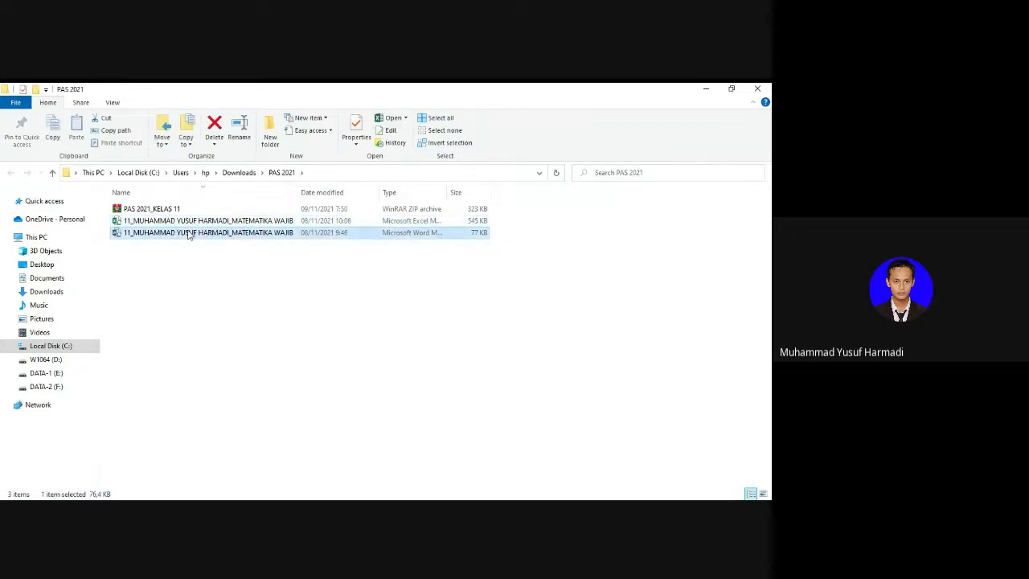
double_click(189, 234)
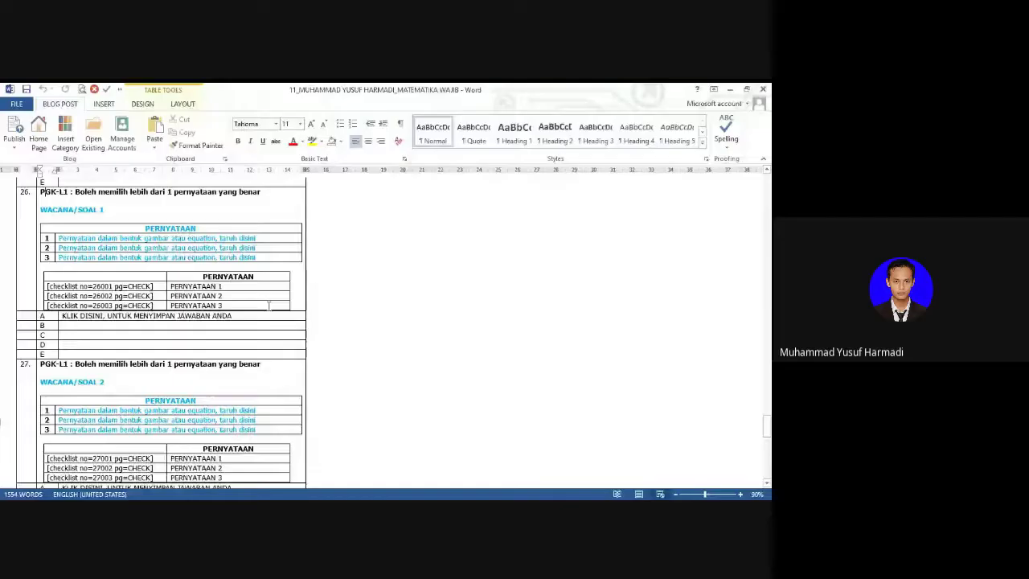
Step: Browse the exam template from the top to question 30 and zoom to 100%
scroll(269, 305, down, 15)
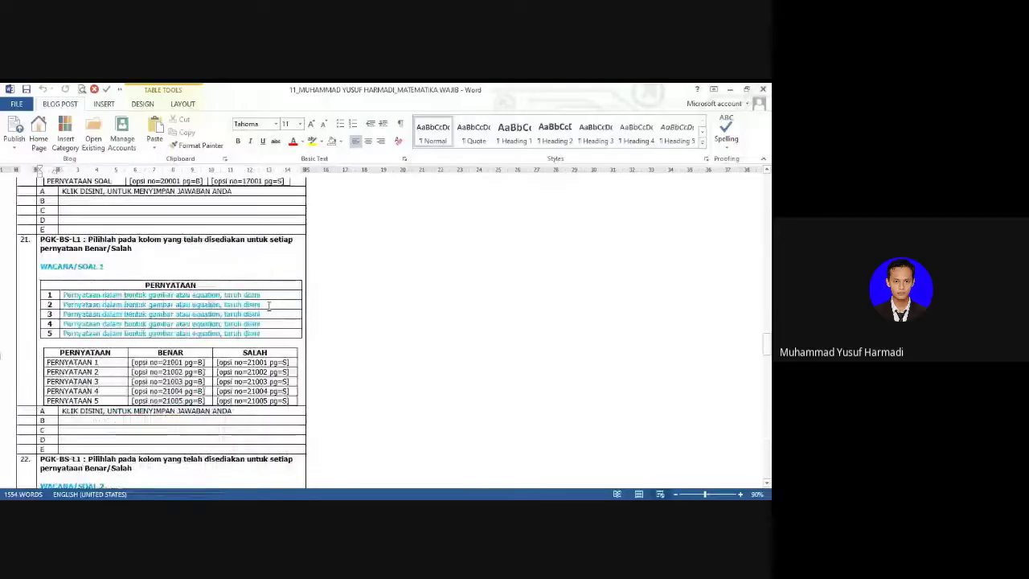
key(ctrl+Home)
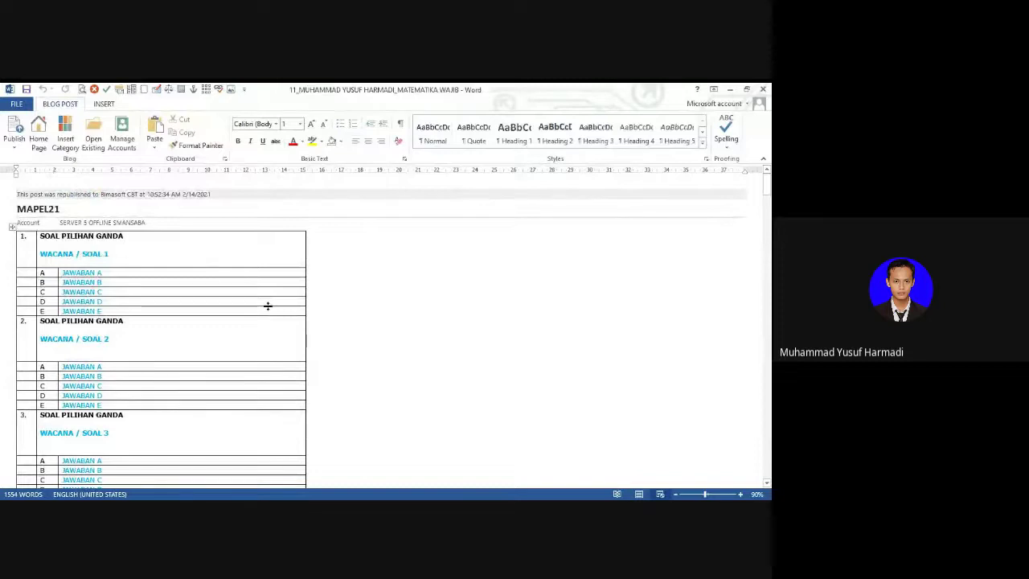
click(268, 306)
scroll(269, 306, down, 15)
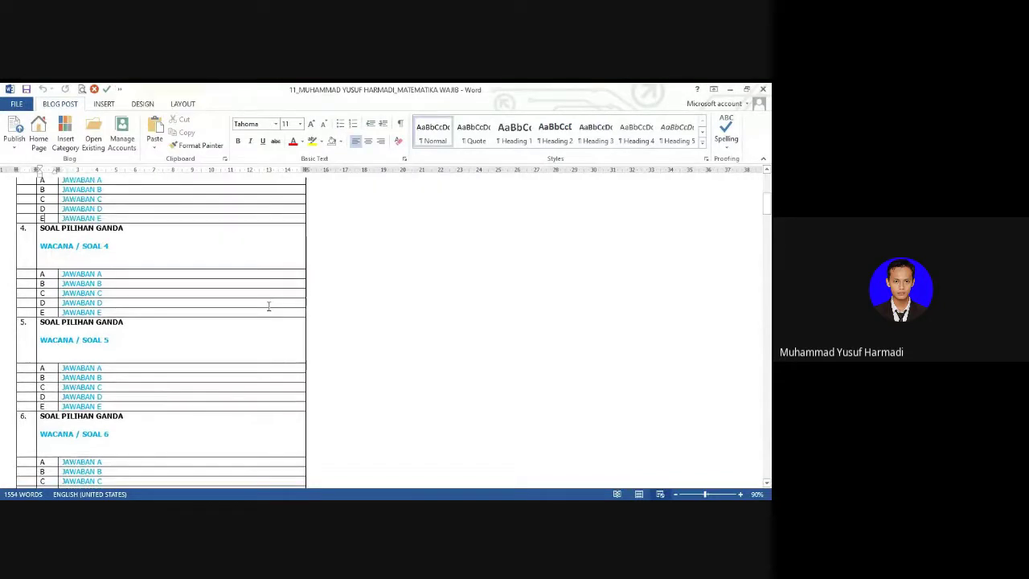
key(ctrl+End)
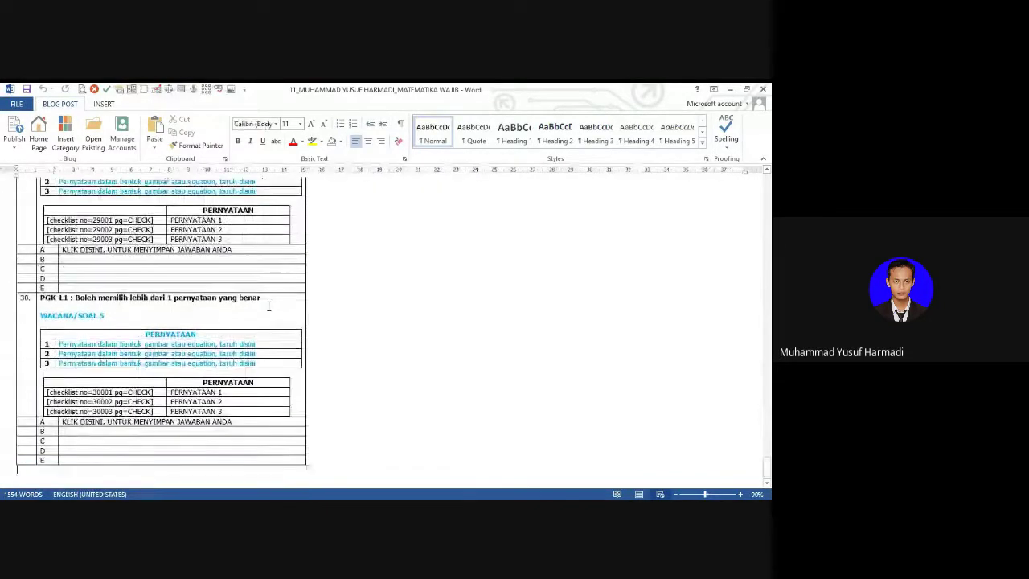
scroll(268, 306, up, 20)
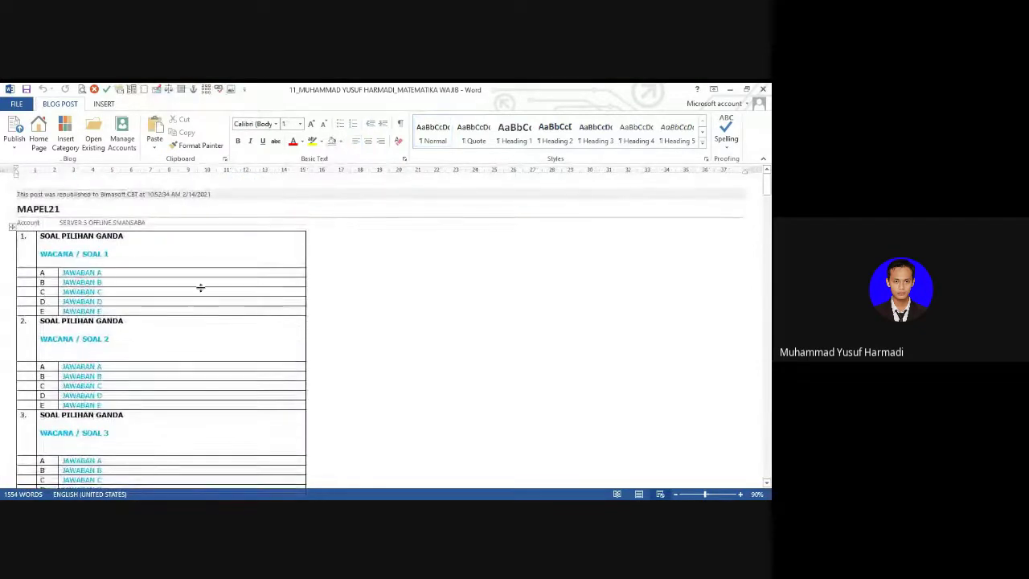
click(741, 496)
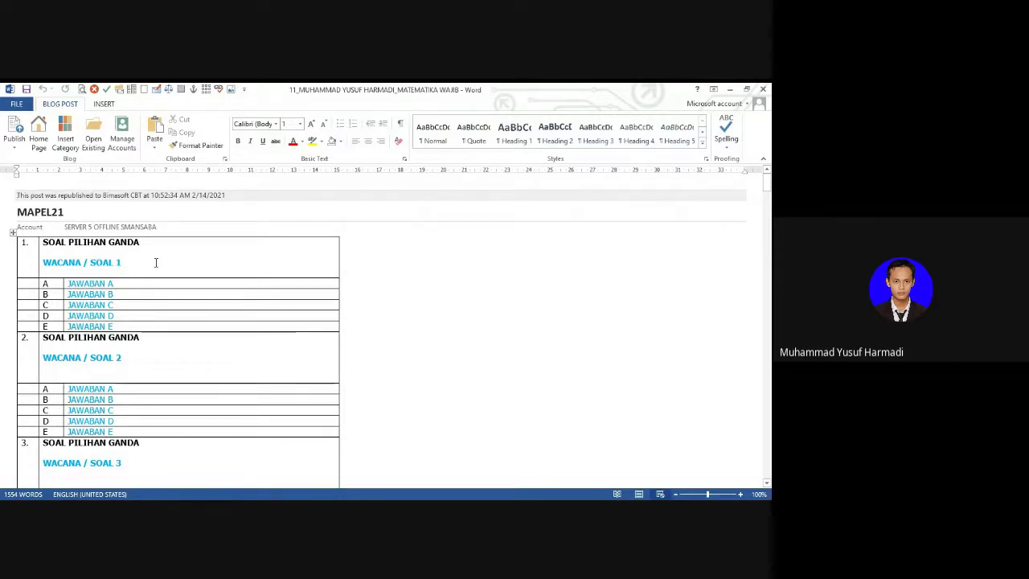
Step: Select question 1's WACANA / SOAL 1 passage placeholder line
drag(44, 241, 137, 245)
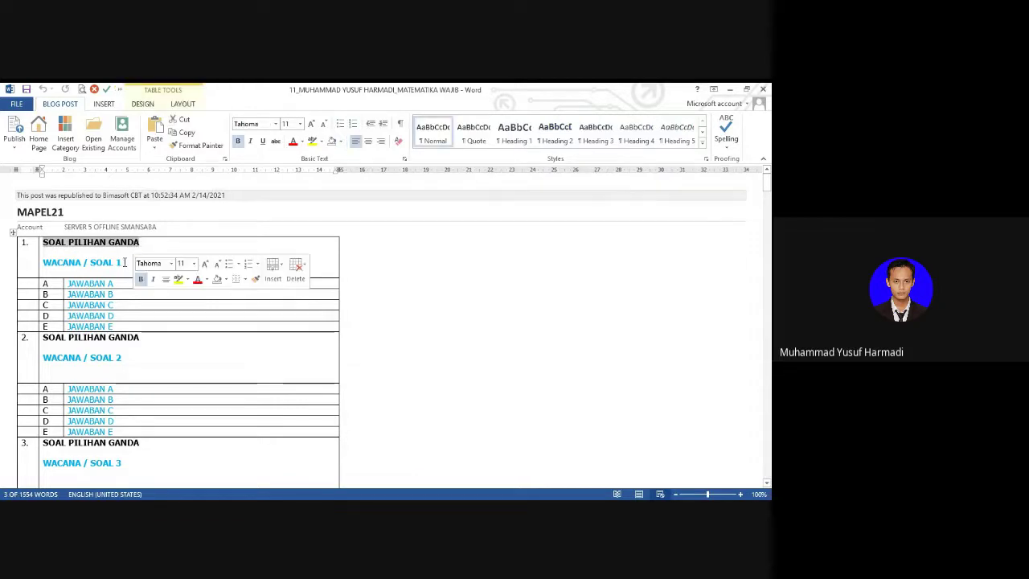
click(122, 263)
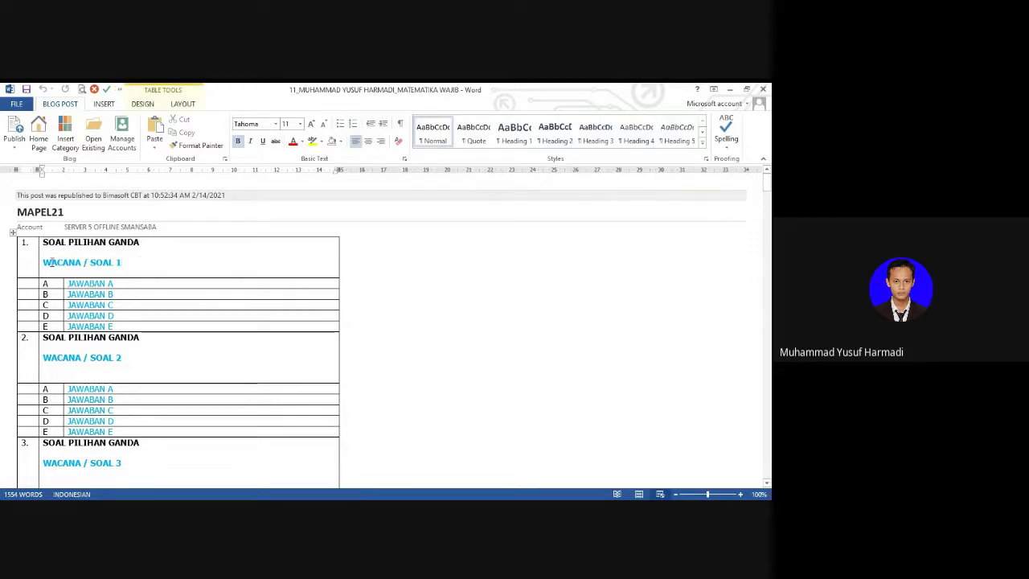
drag(43, 262, 125, 263)
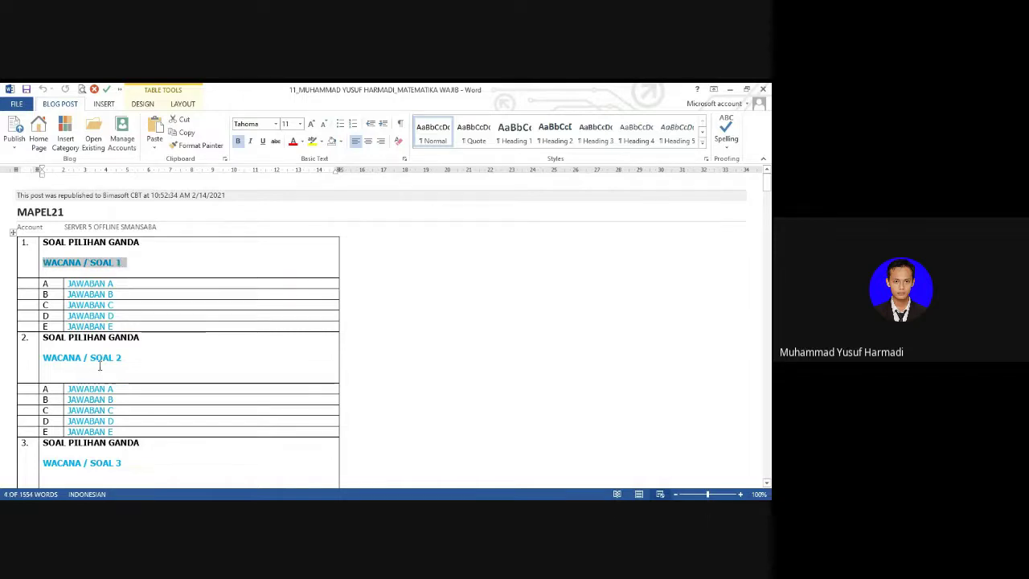
click(99, 366)
scroll(100, 366, down, 10)
scroll(100, 365, up, 8)
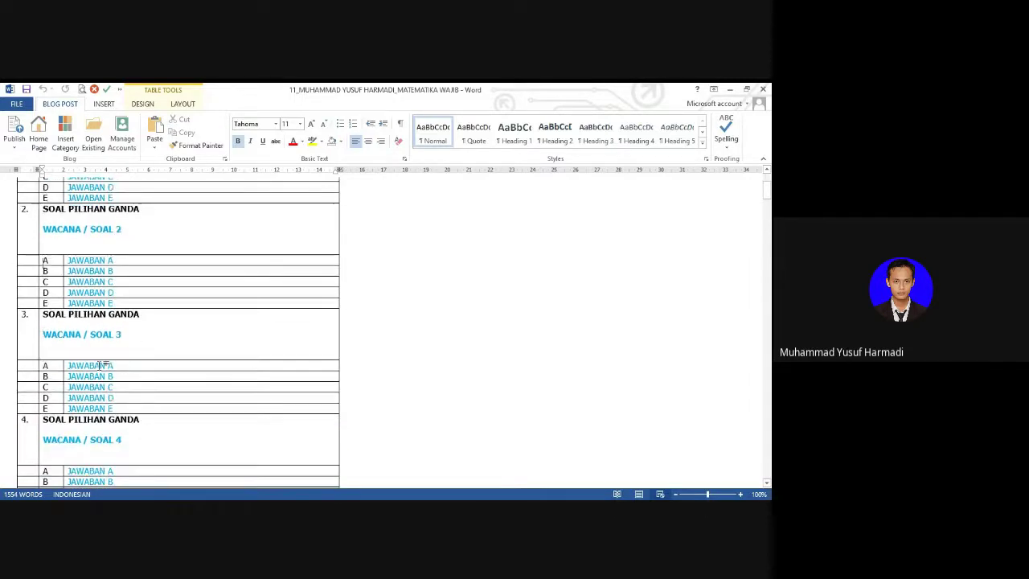
key(ctrl+Home)
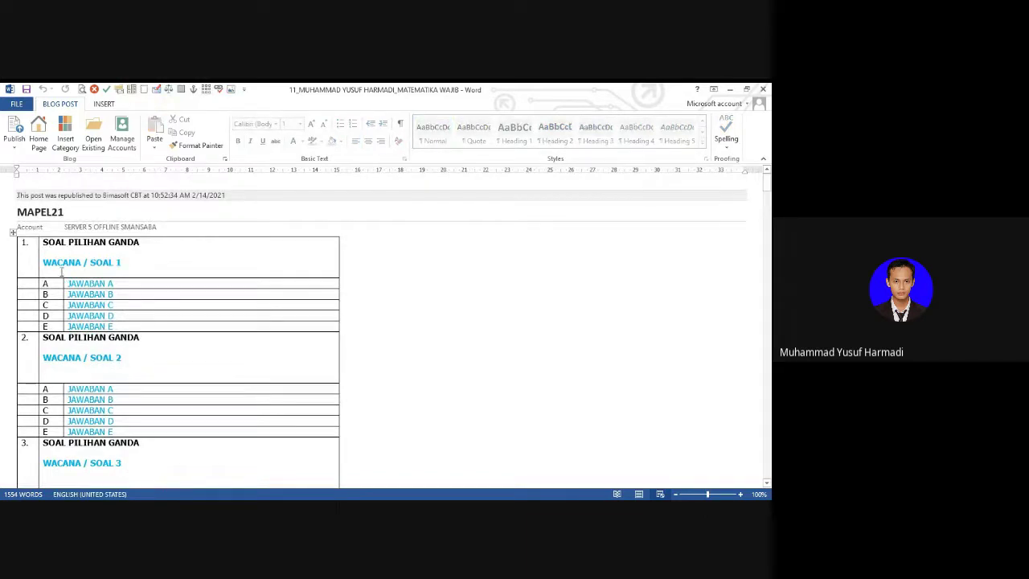
click(46, 262)
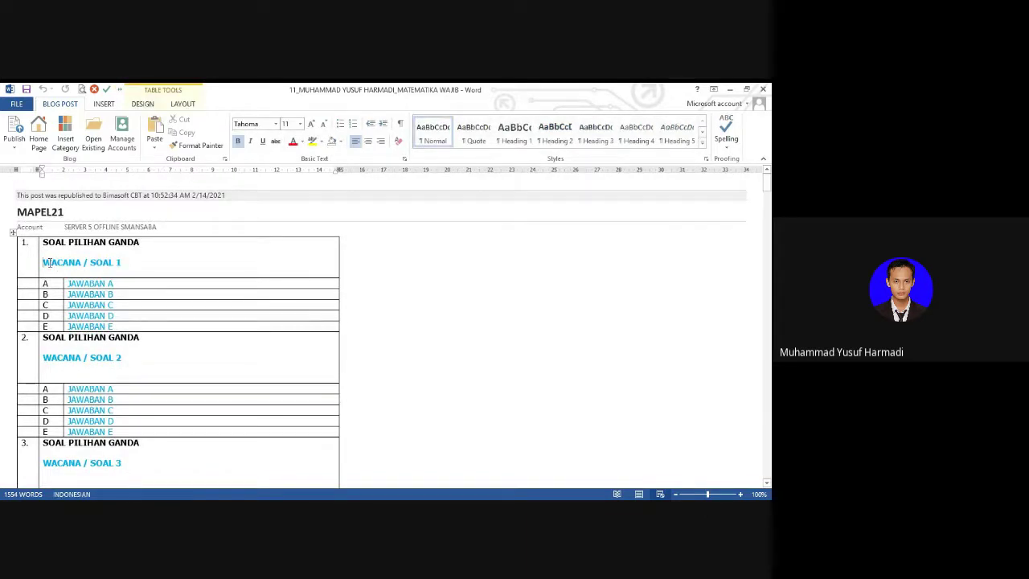
key(ctrl+shift+Right)
key(ctrl+shift+Right)
key(ctrl+shift+Right)
key(ctrl+shift+Right)
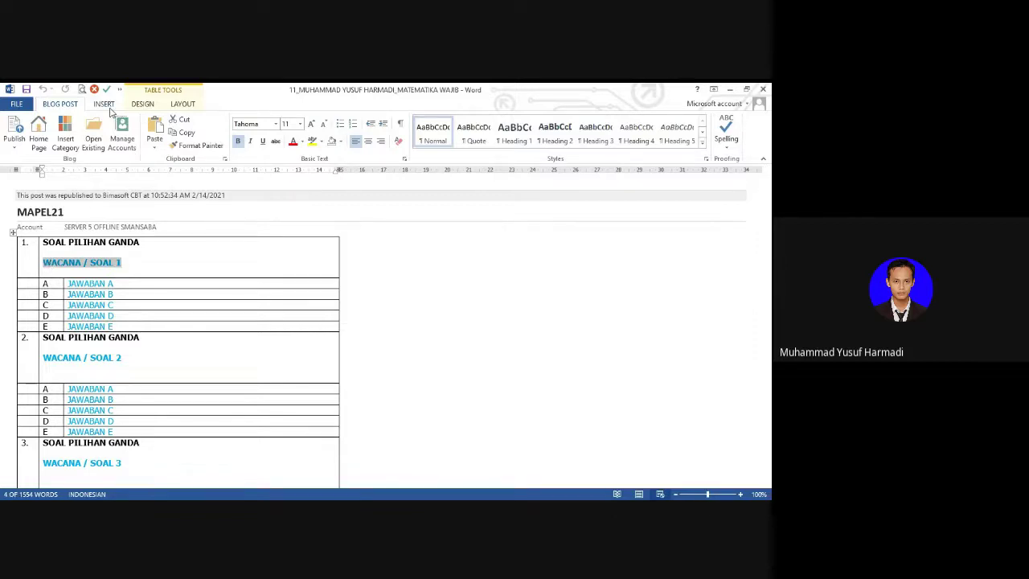
Step: Insert the 'contoh nama file soal dan kunci' screenshot into question 1
click(106, 105)
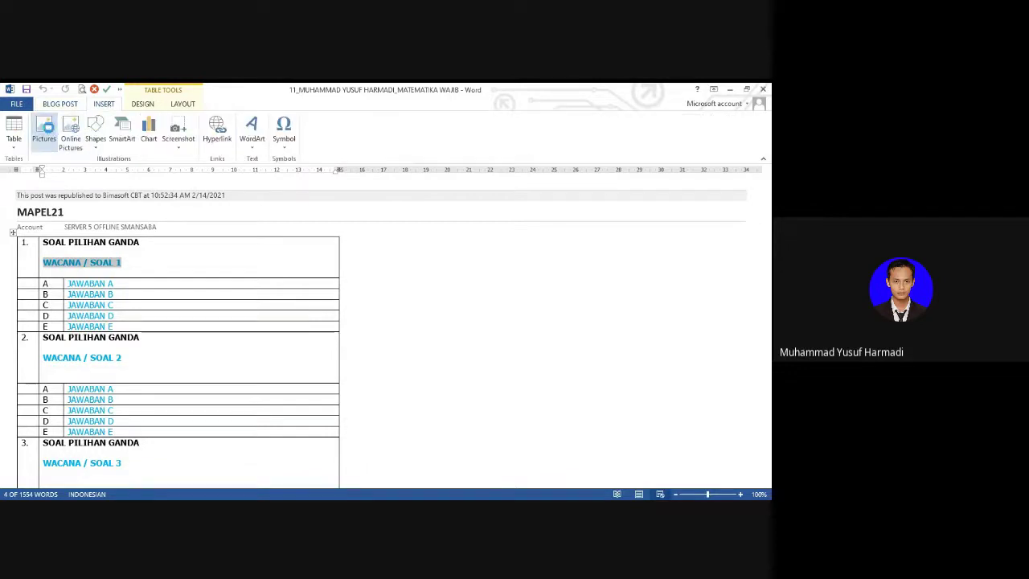
click(46, 130)
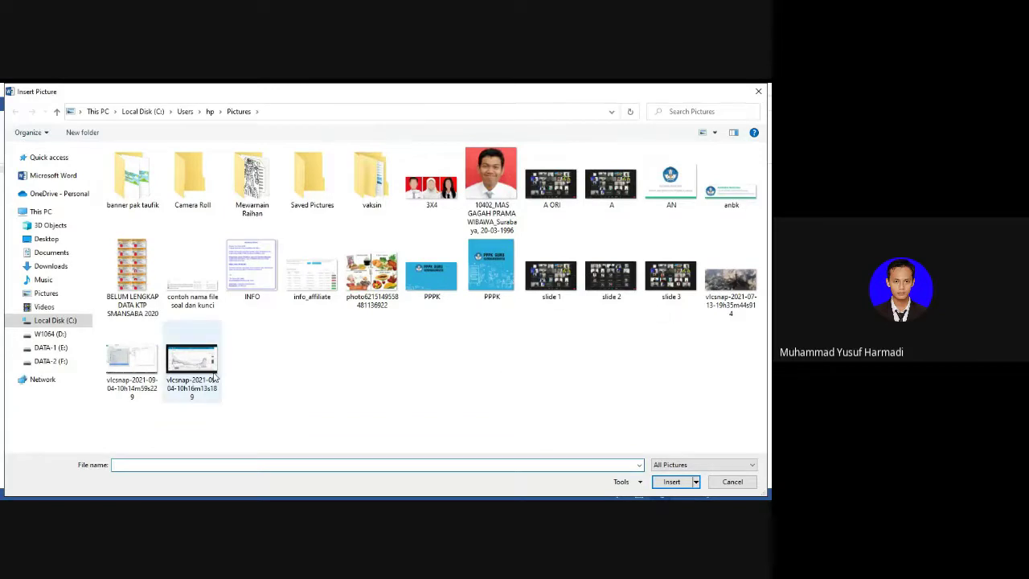
double_click(197, 291)
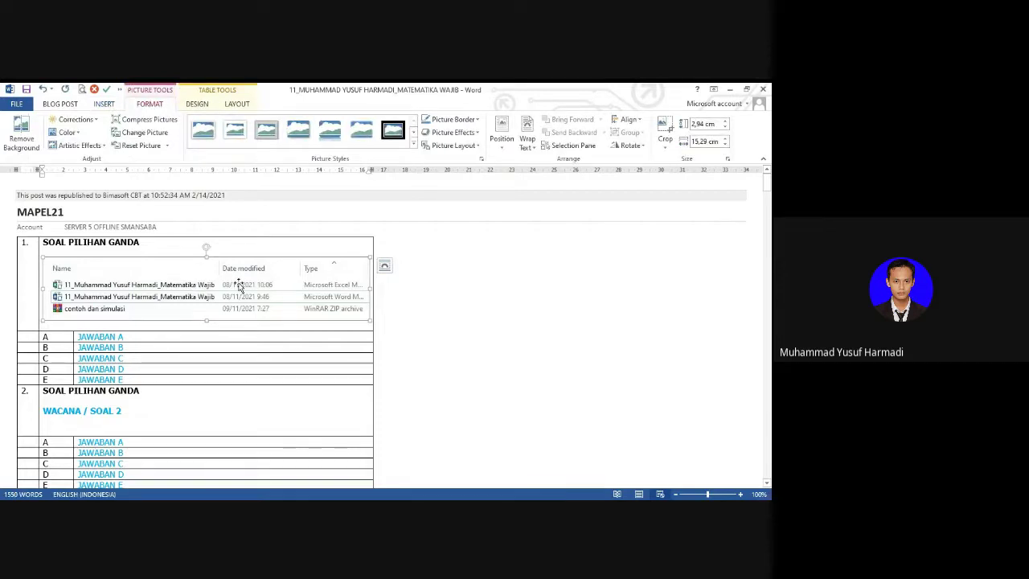
Step: Set the screenshot in line with text and resize it to 14 cm wide
click(526, 137)
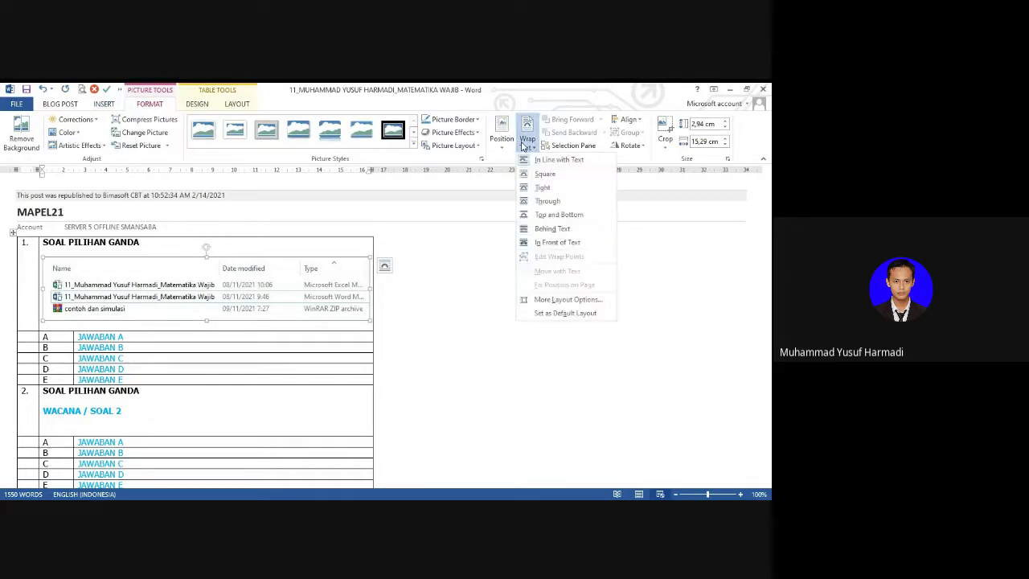
click(575, 161)
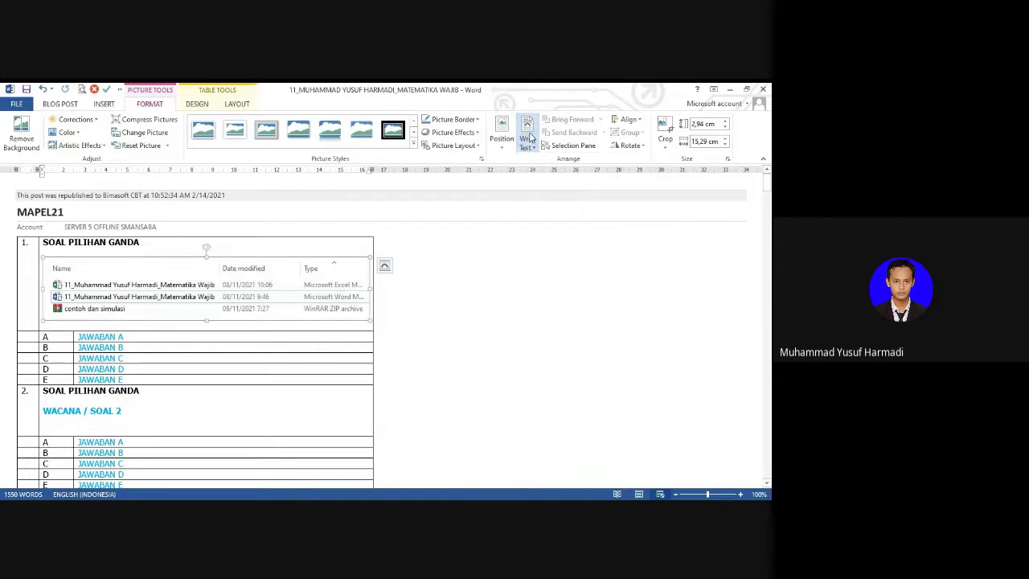
click(701, 141)
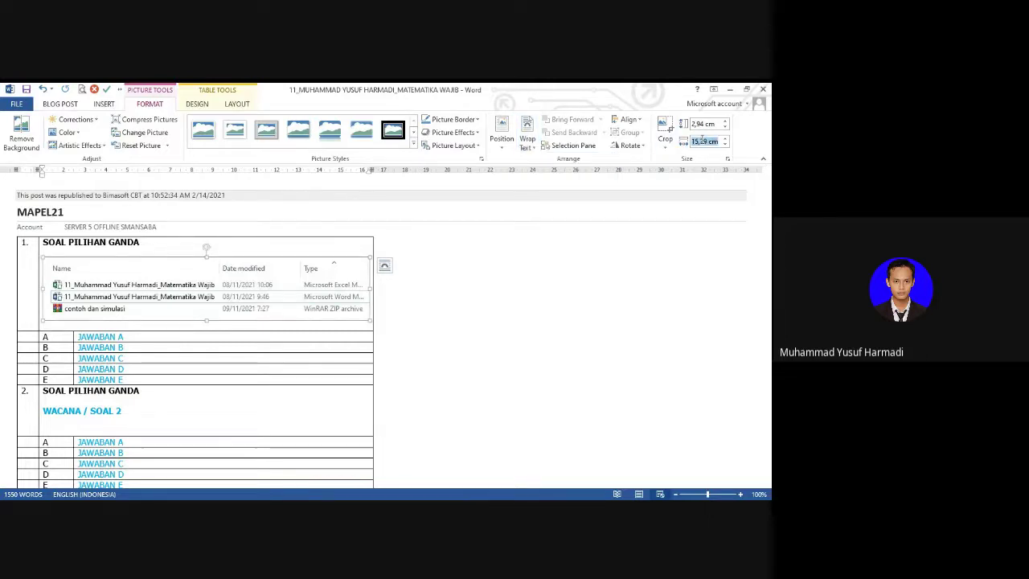
text(9)
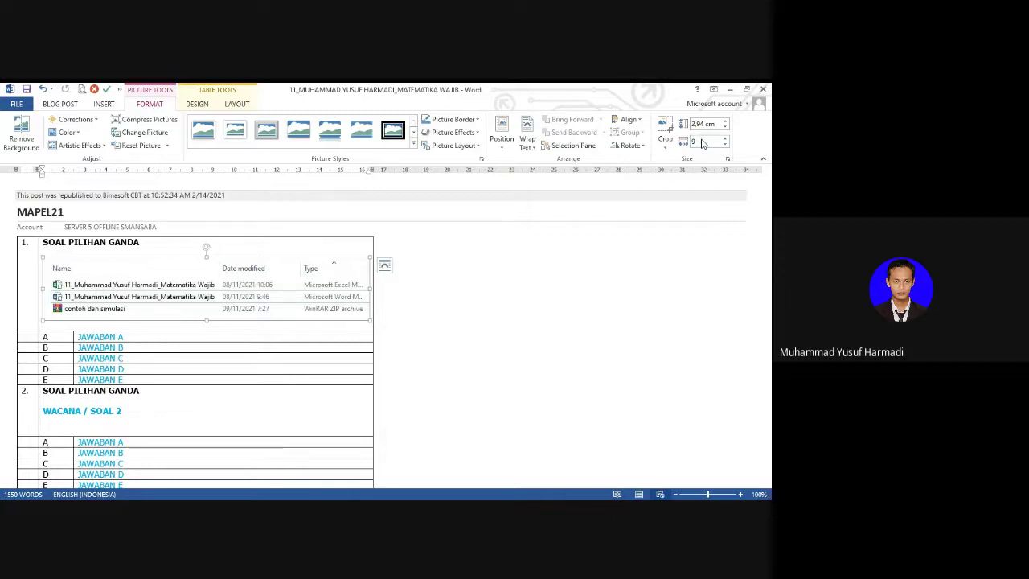
key(Return)
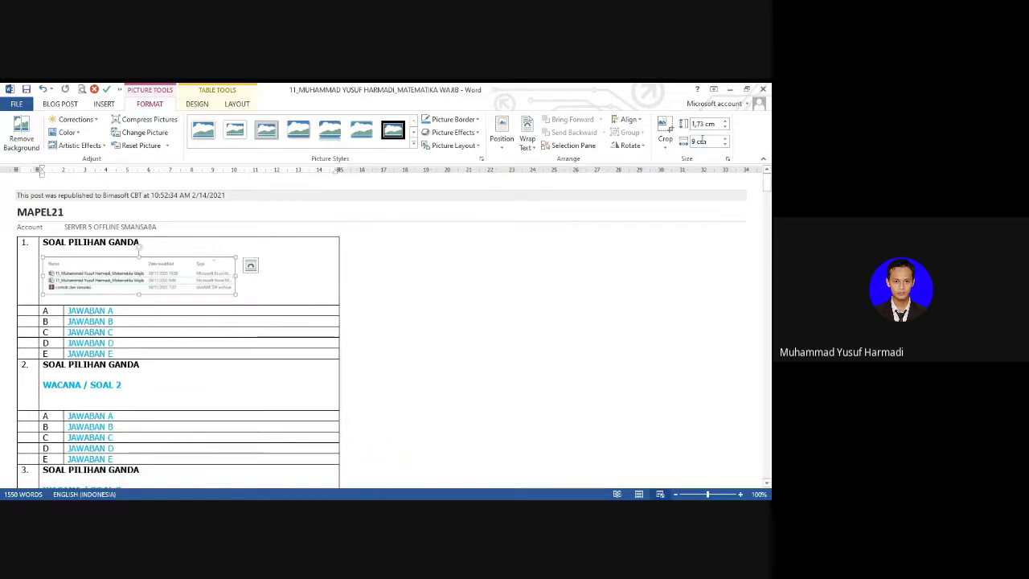
triple_click(704, 141)
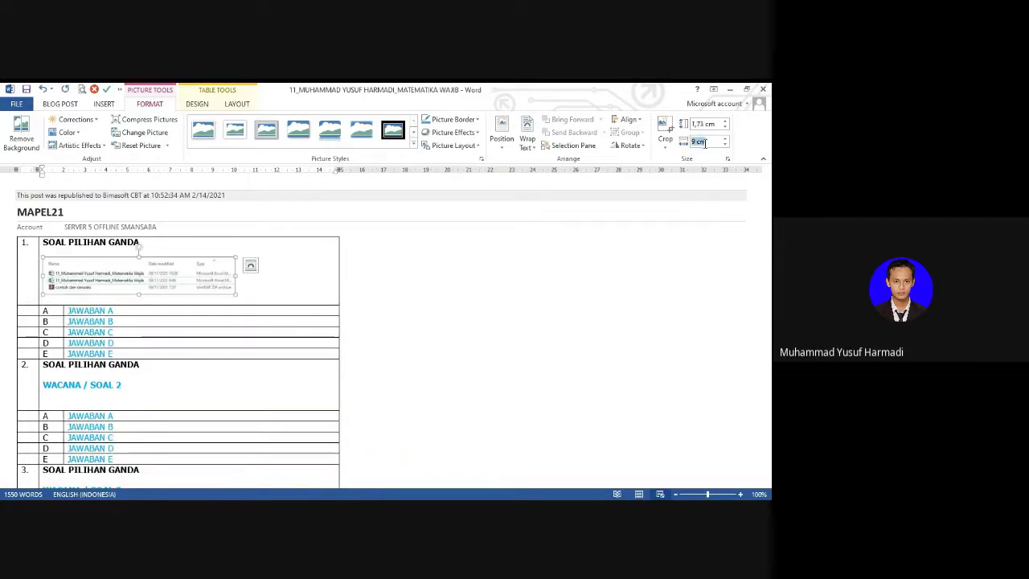
text(14)
key(Return)
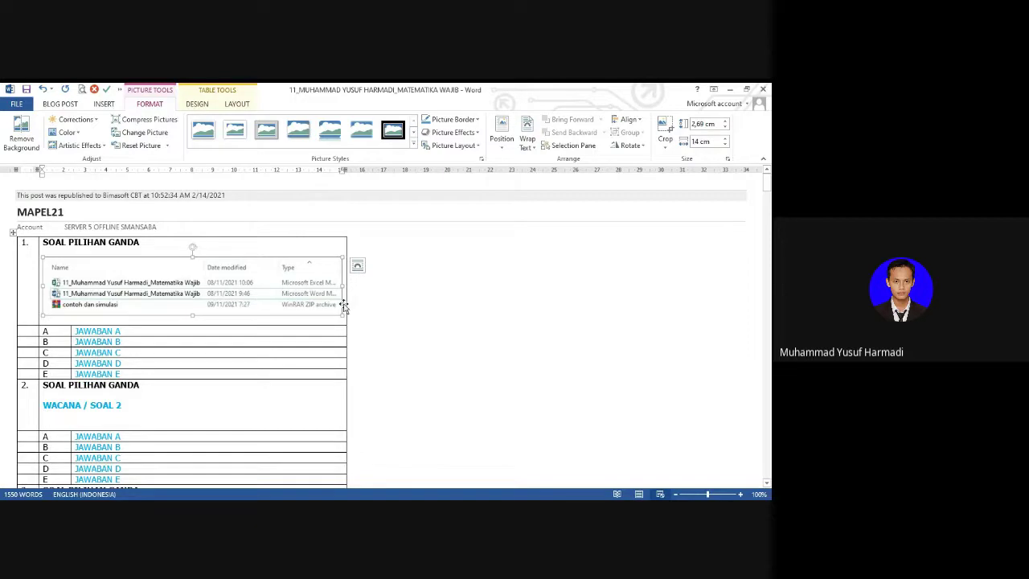
Step: Add the line 'Jumlah file yang terdapat pada gambar ada' below the screenshot
click(313, 250)
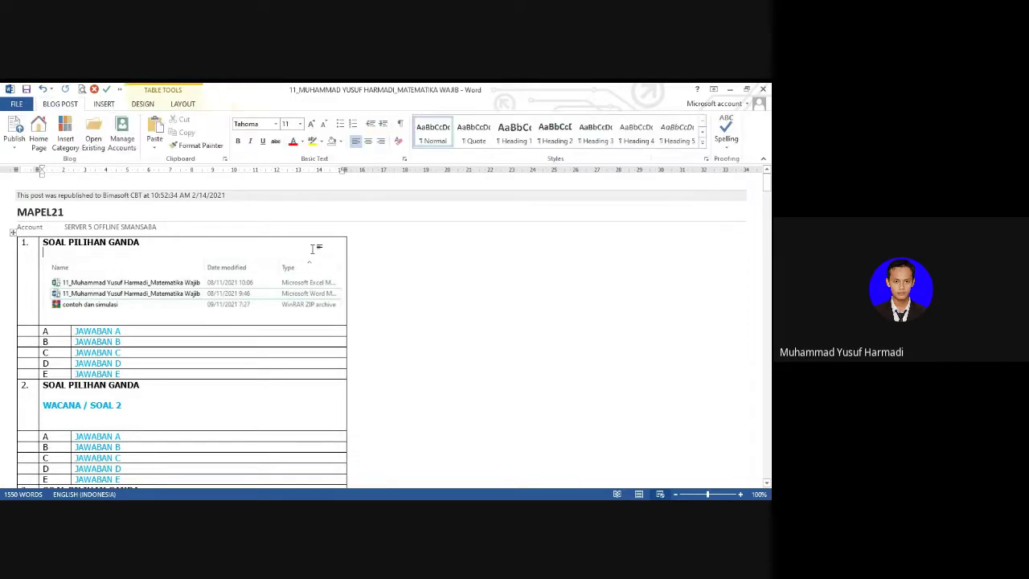
key(Down)
key(Down)
key(Left)
key(Return)
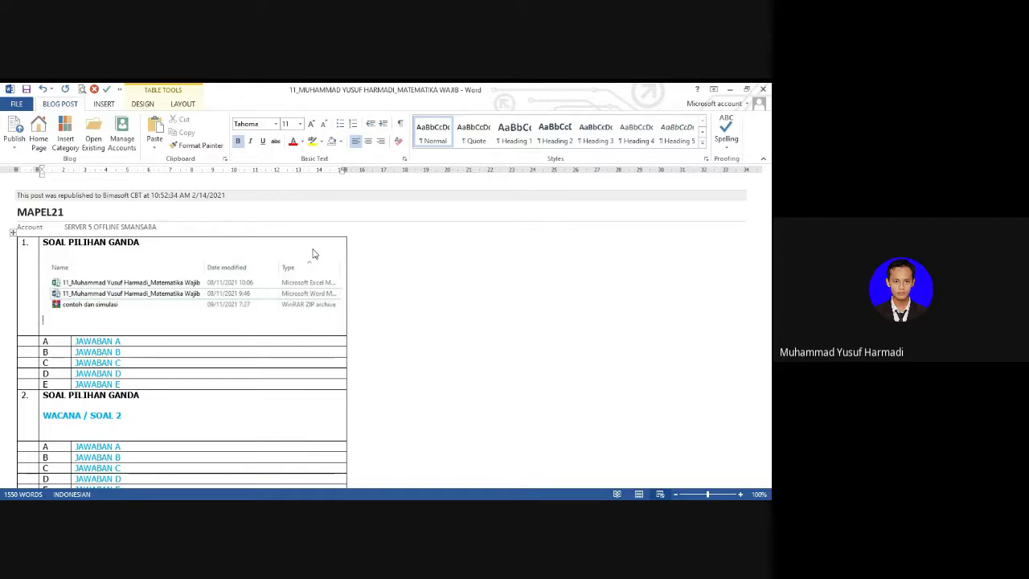
text(Ju)
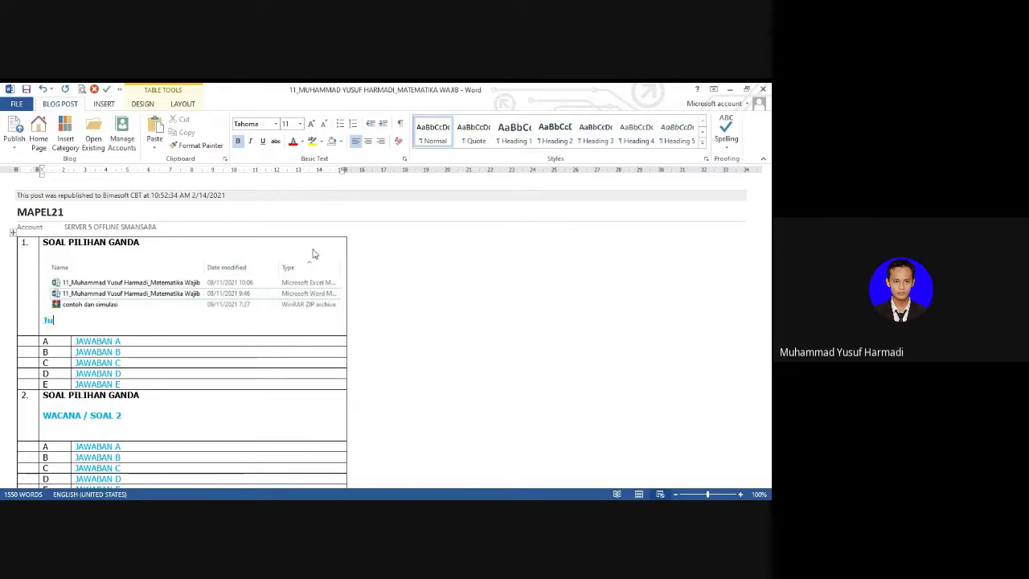
text(mlah file yang terdap)
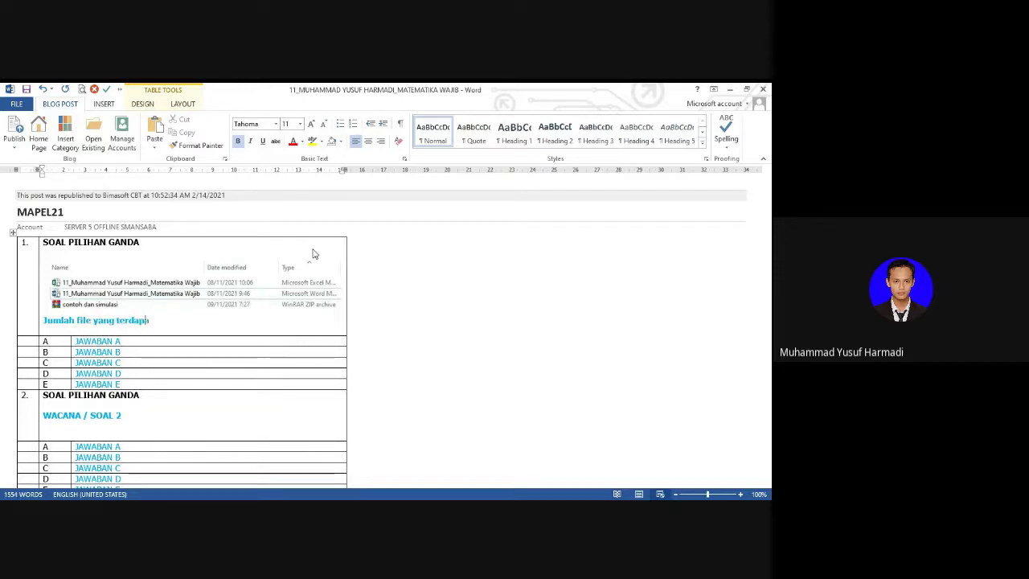
text(at pada)
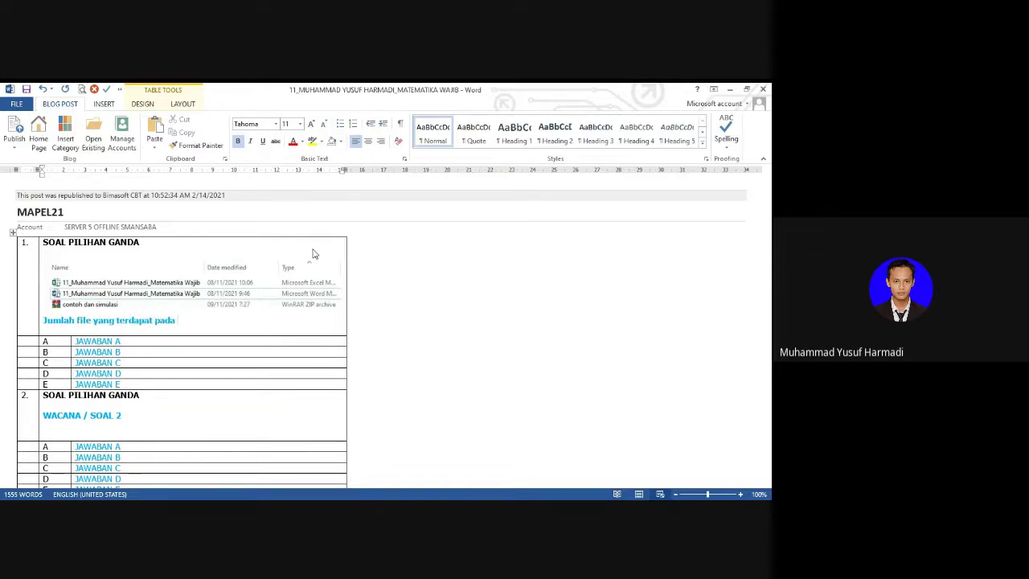
text( gambar ada ...)
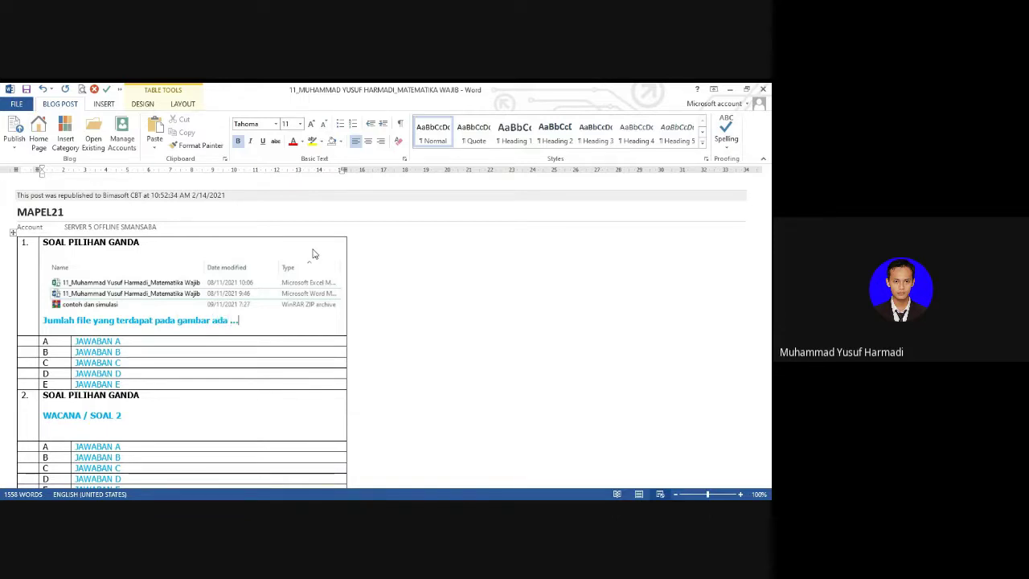
Step: Replace the JAWABAN answer placeholders with the values 1, 2, 3
click(221, 342)
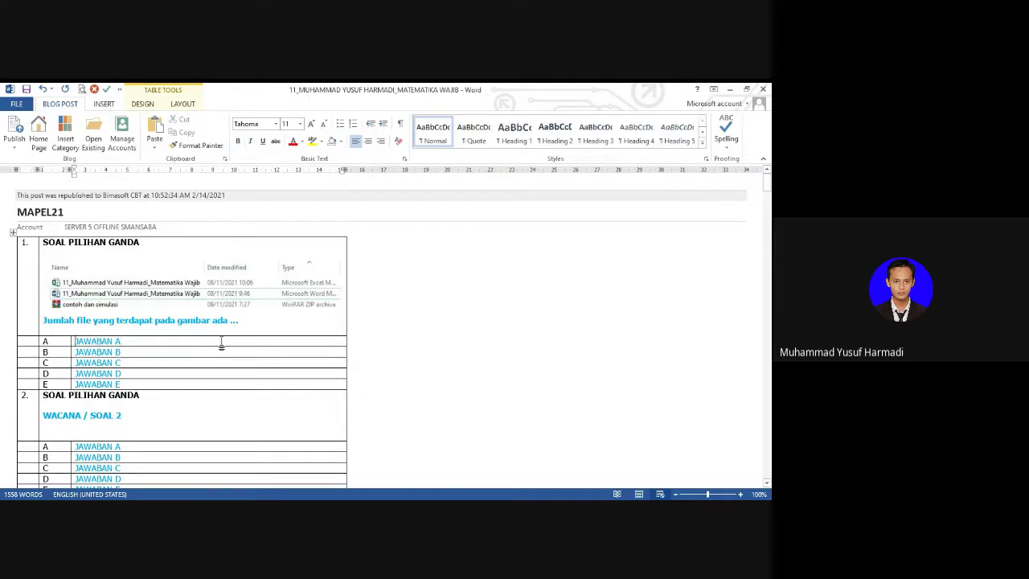
key(shift+Down)
key(shift+Down)
key(shift+Down)
key(shift+Down)
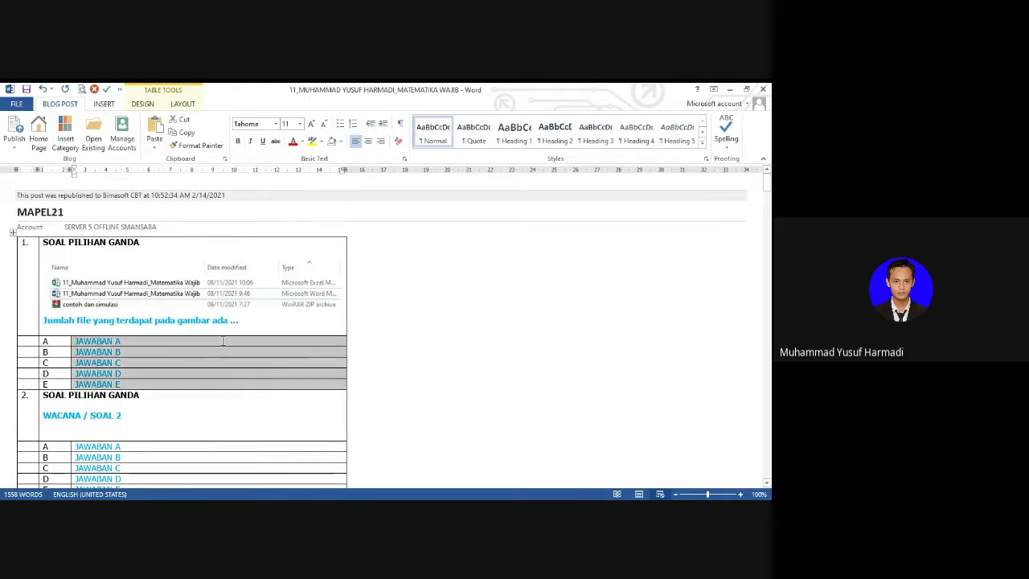
key(Delete)
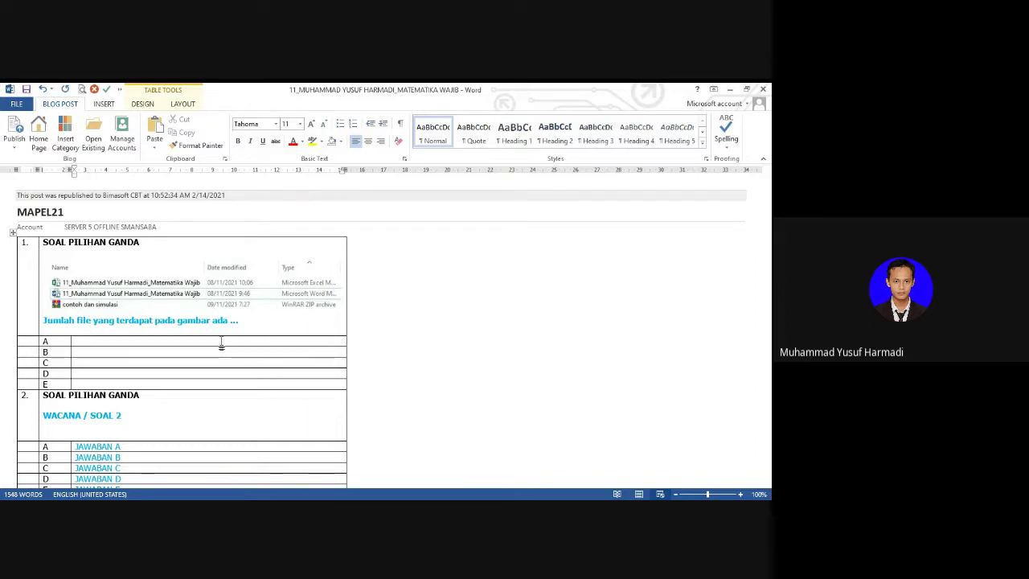
text(1 2 3 4 5)
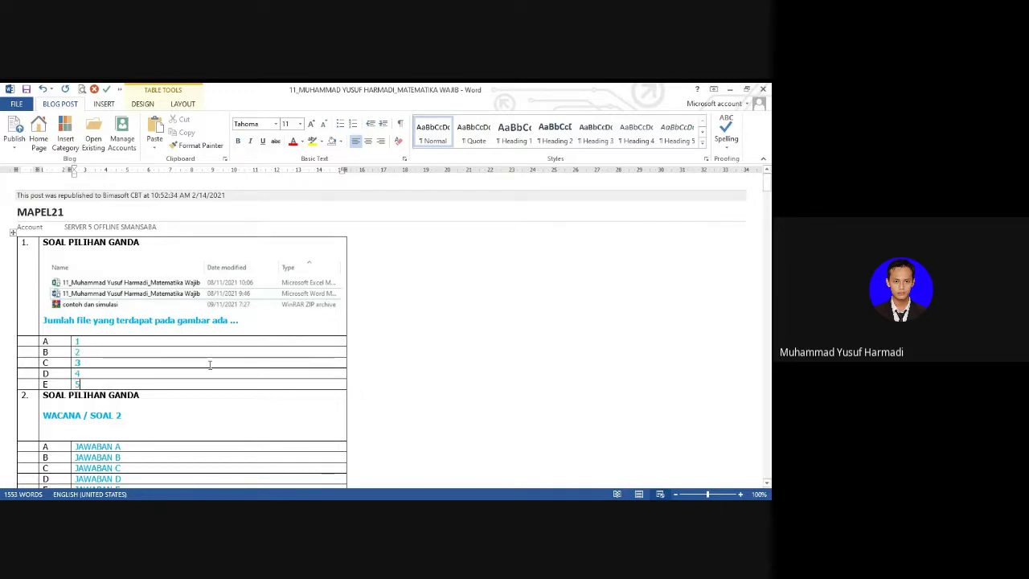
Step: Review question 1's content and its completed answer options 1 to 5
click(209, 364)
drag(77, 320, 254, 317)
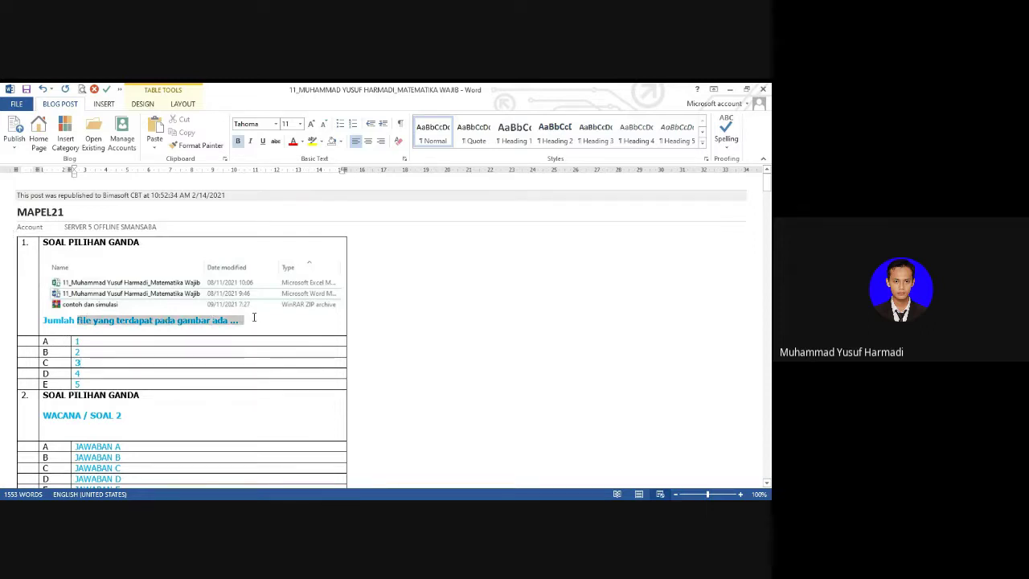
drag(45, 242, 119, 238)
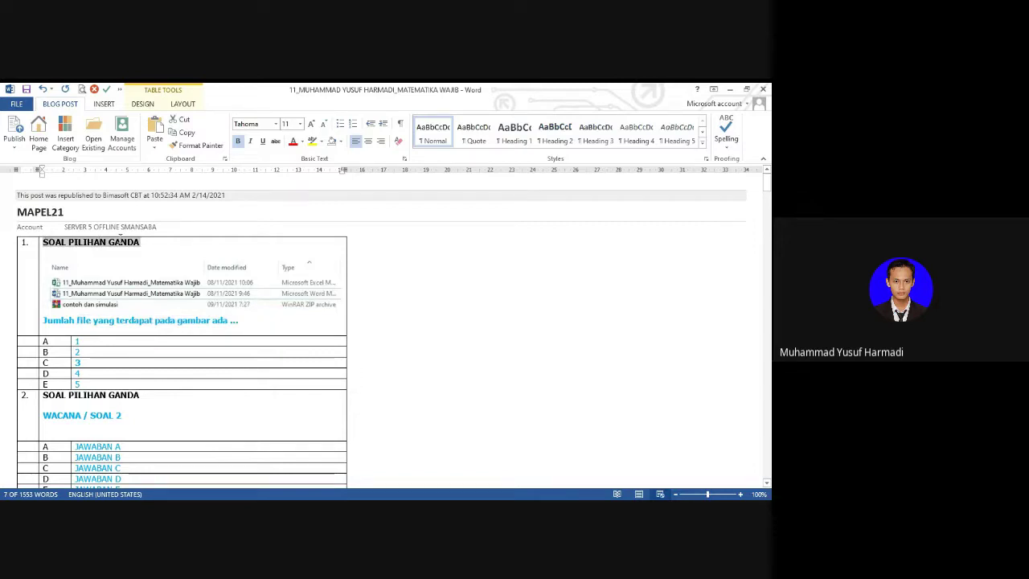
click(80, 293)
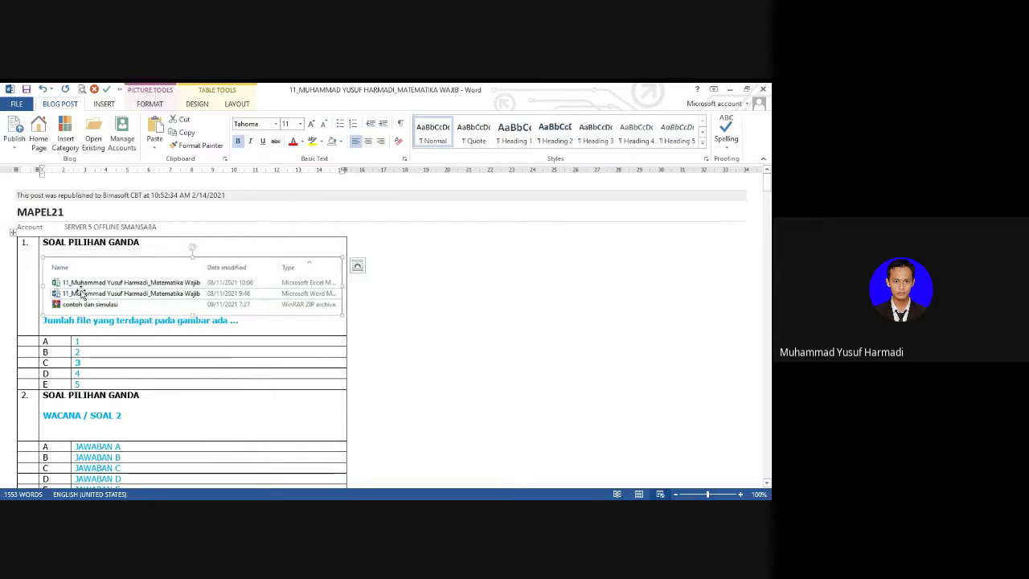
click(48, 320)
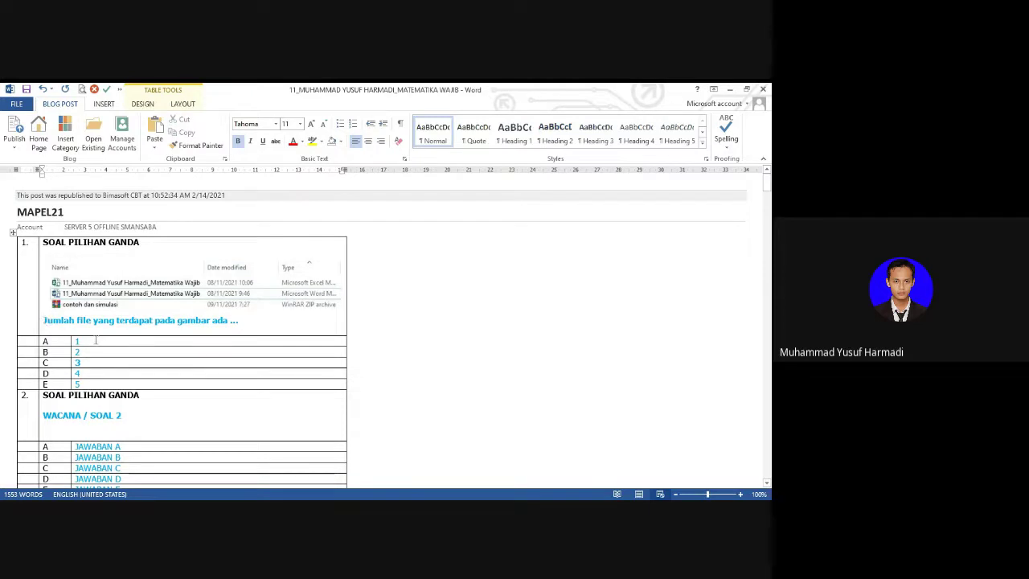
drag(98, 345, 98, 386)
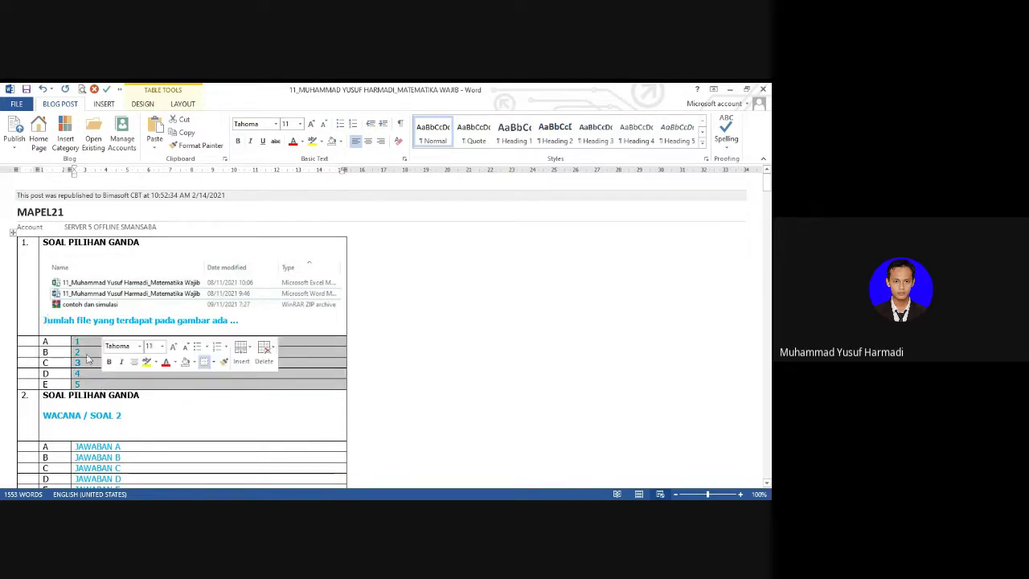
click(119, 352)
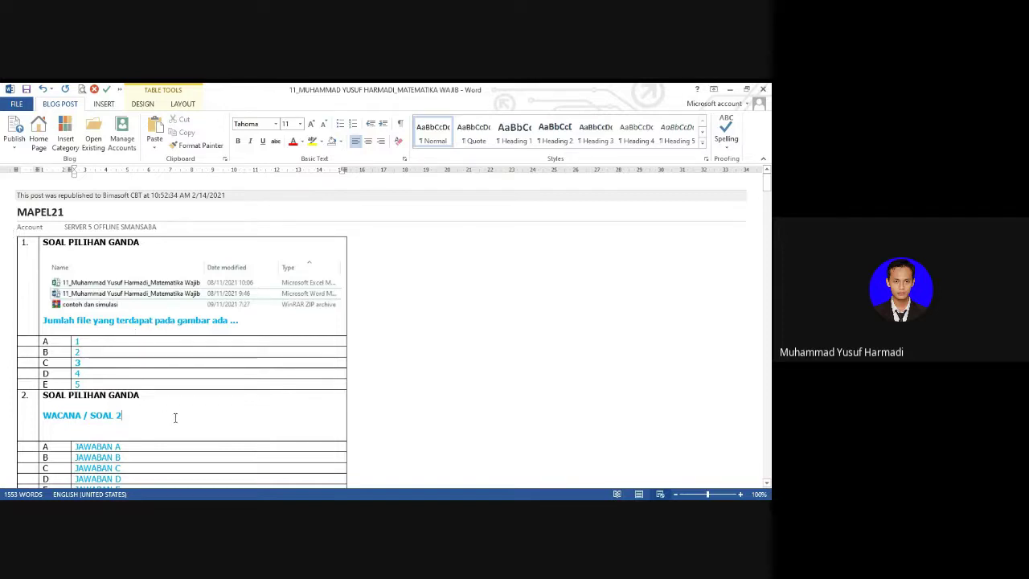
Step: Copy the 'Jumlah file…' question line over question 2's WACANA / SOAL 2 placeholder
click(174, 417)
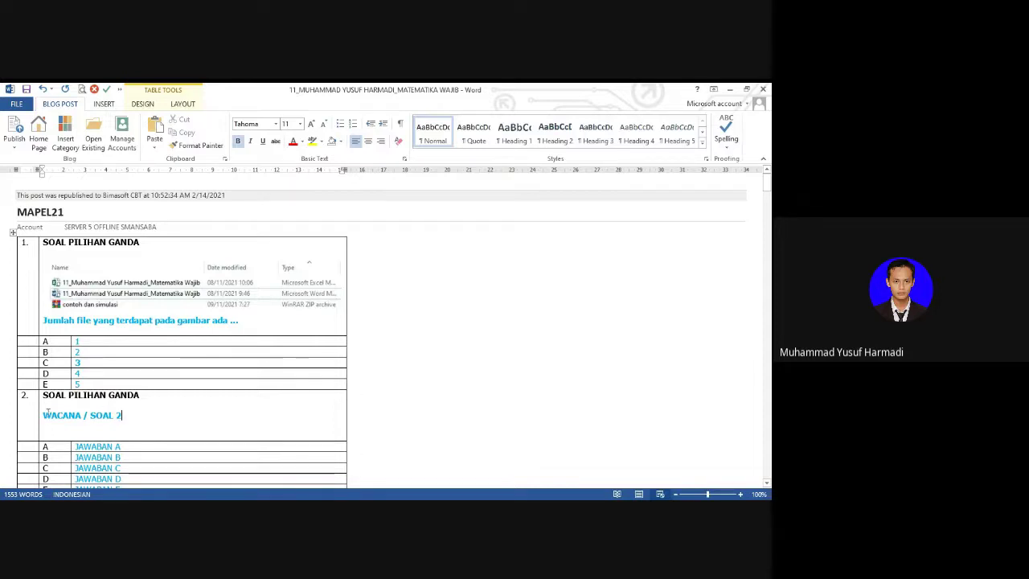
drag(45, 415, 125, 413)
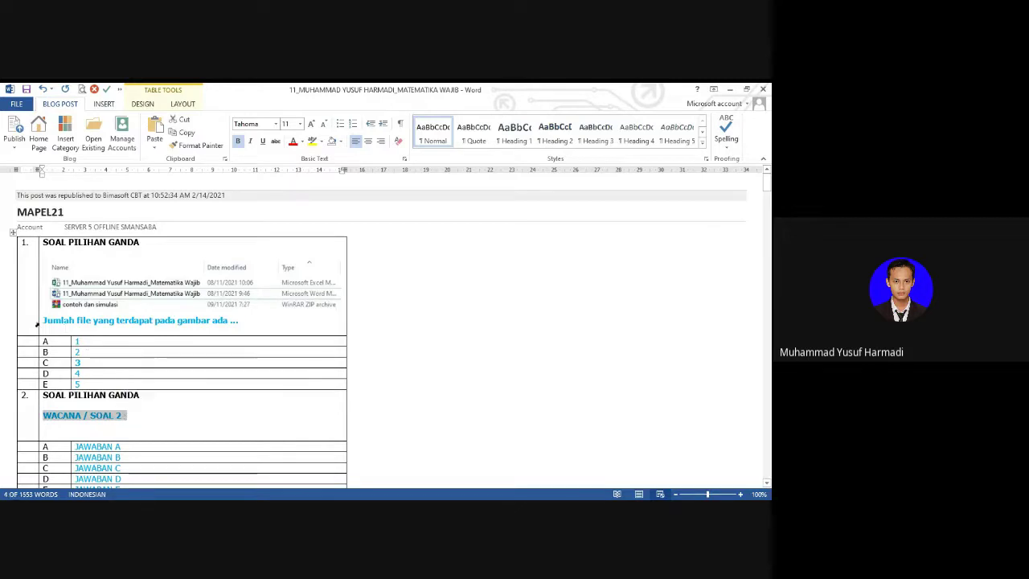
drag(42, 320, 238, 322)
key(ctrl+c)
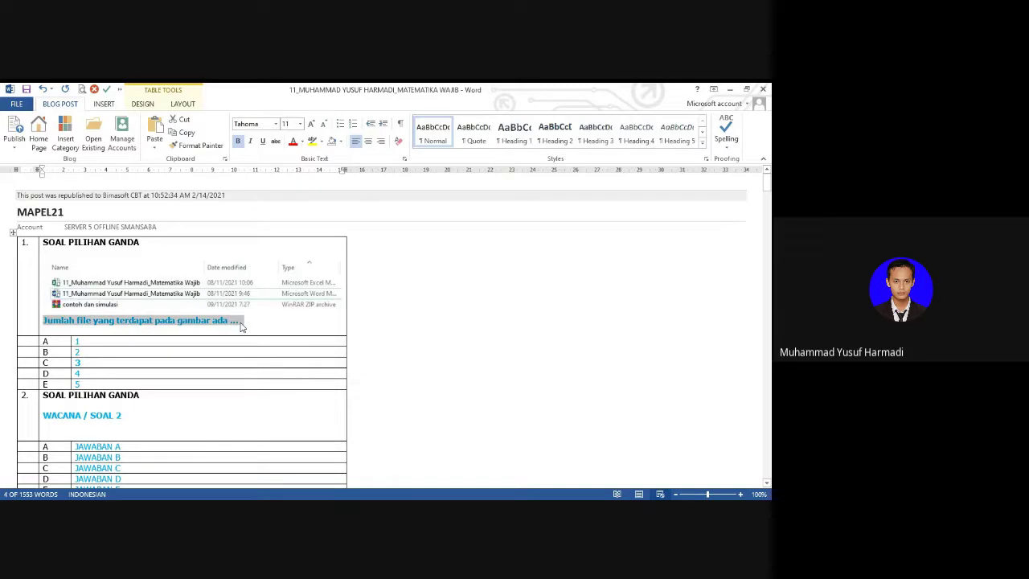
drag(46, 414, 127, 415)
key(ctrl+v)
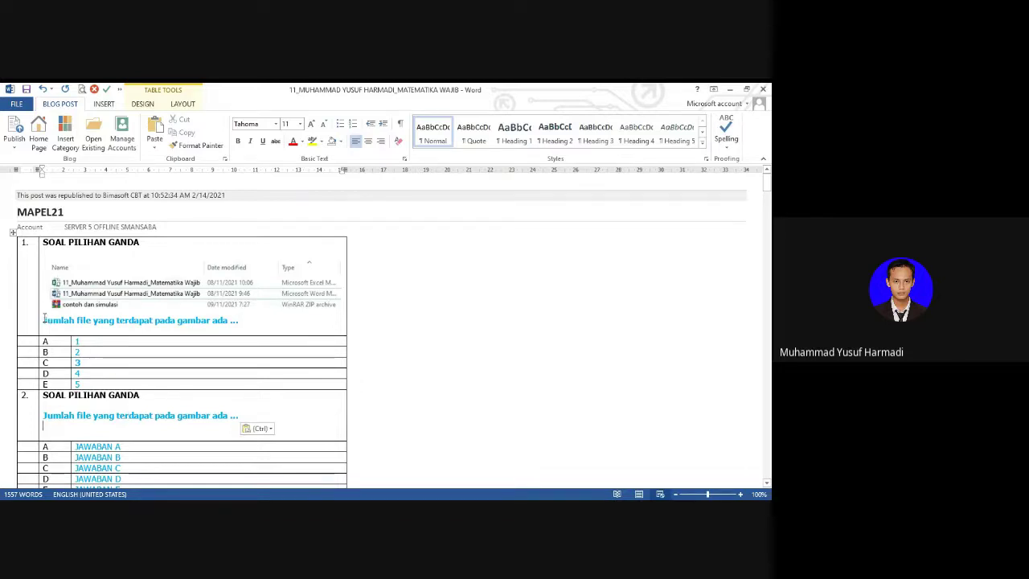
drag(43, 320, 154, 385)
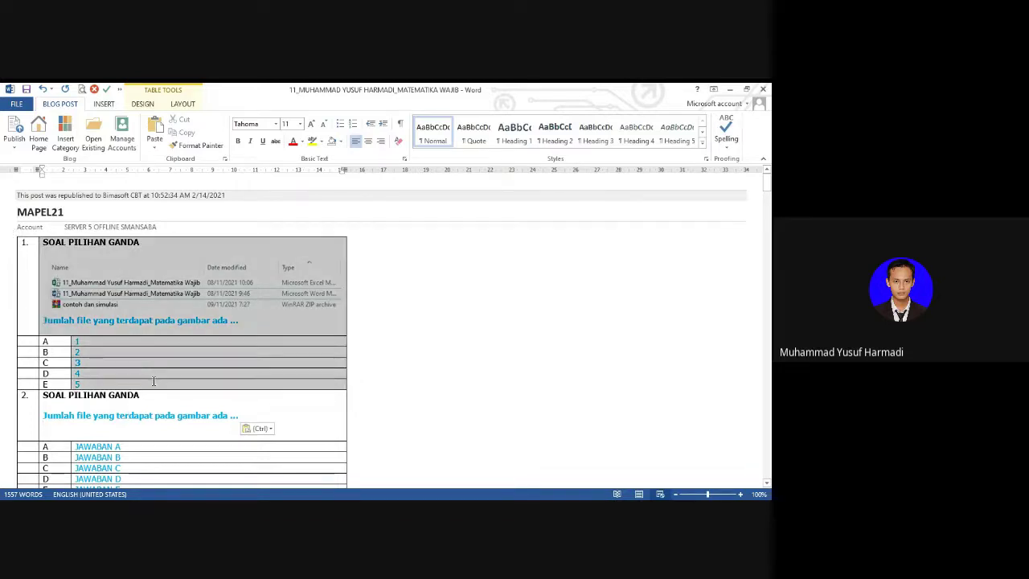
Step: Set question 1's font colour to Automatic so the text is black
click(302, 141)
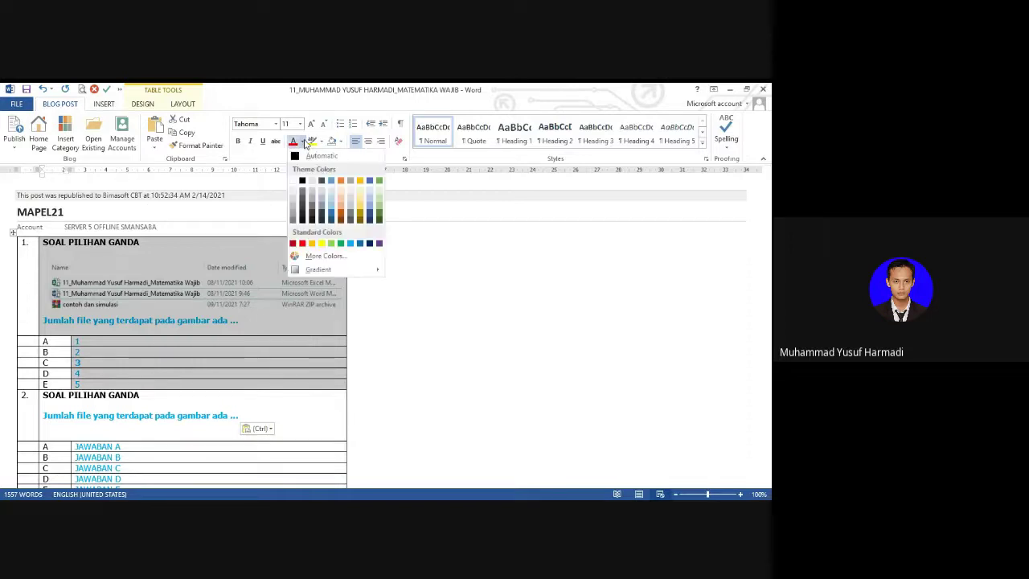
click(307, 156)
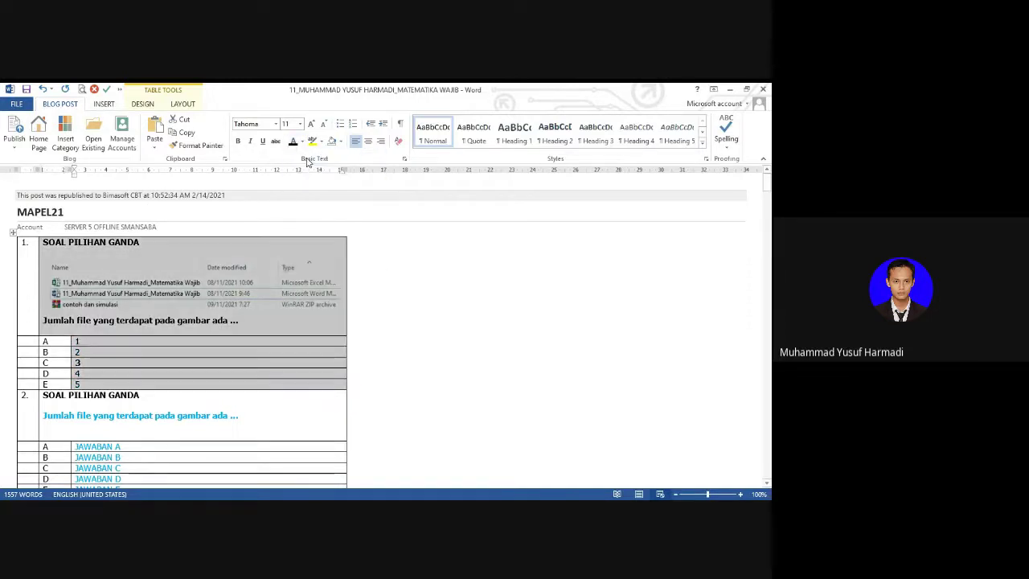
click(123, 409)
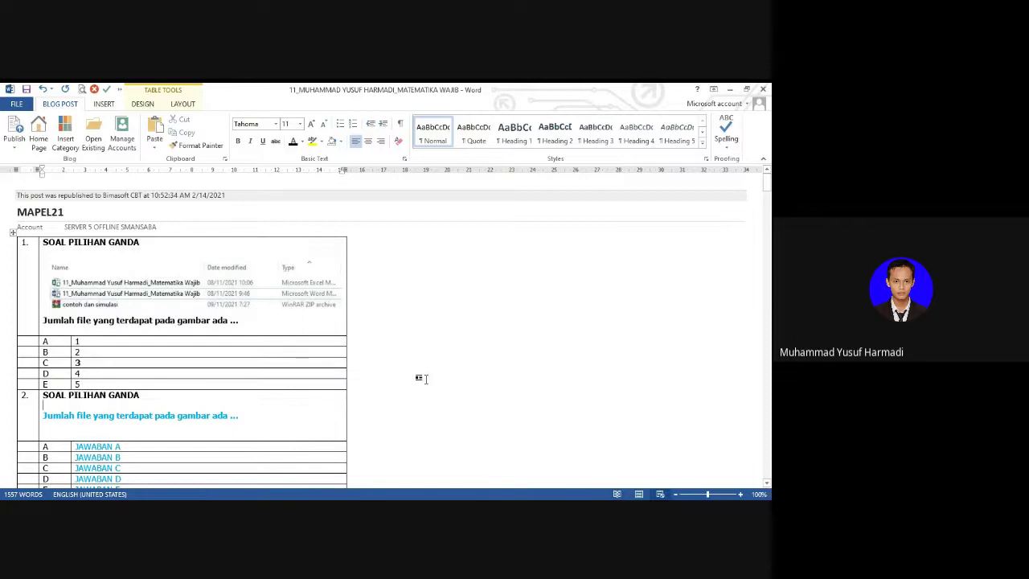
scroll(317, 203, down, 3)
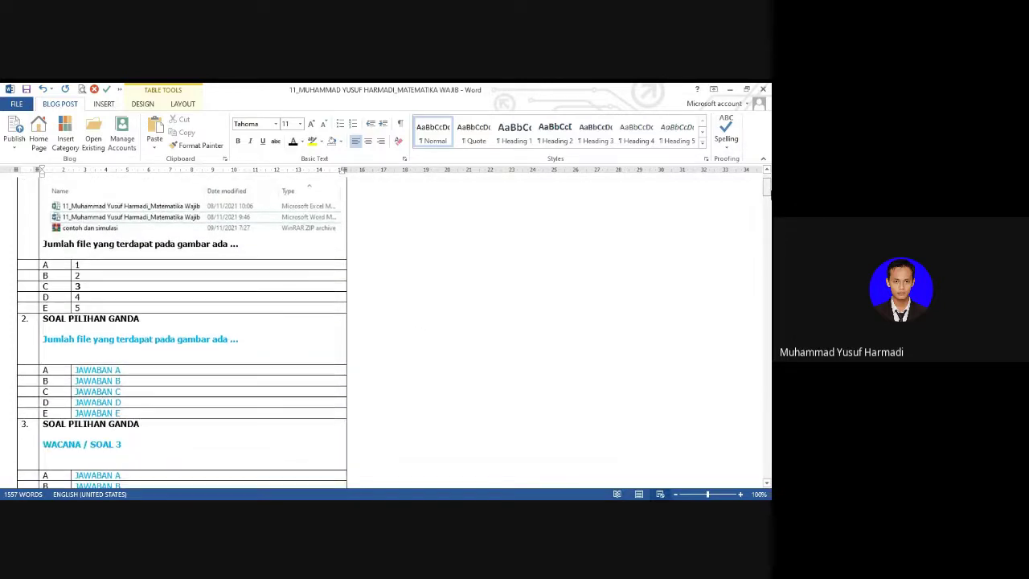
Step: Put 1 in question 2's option A and 2 in option B
double_click(78, 264)
key(ctrl+c)
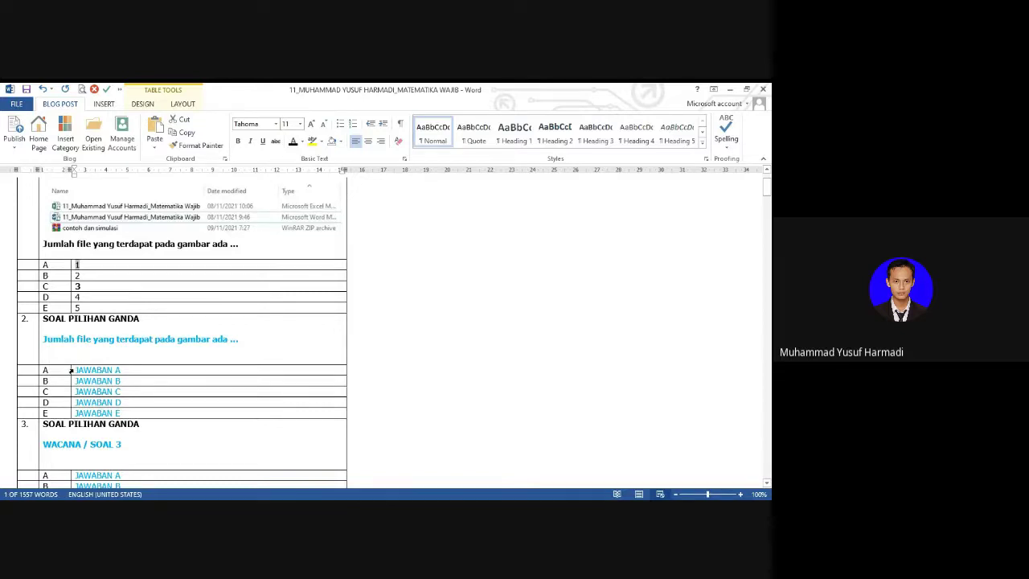
click(71, 370)
key(ctrl+v)
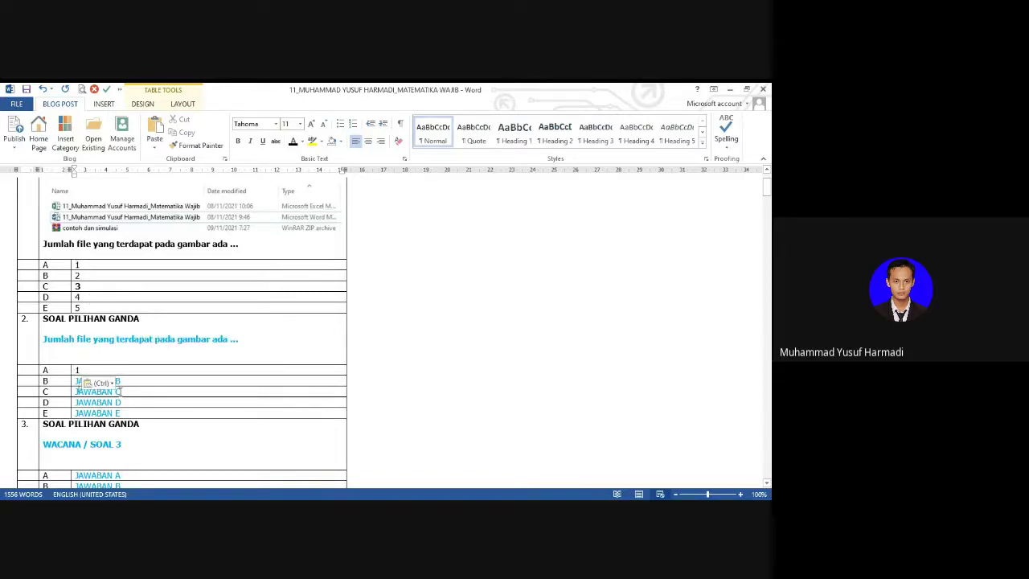
key(Down)
key(shift+Down)
key(shift+Down)
key(shift+Down)
text(2)
Step: Replace question 2's options C to E with 3, 4 and 5, fixing option B
key(Down)
key(shift+Down)
key(shift+Down)
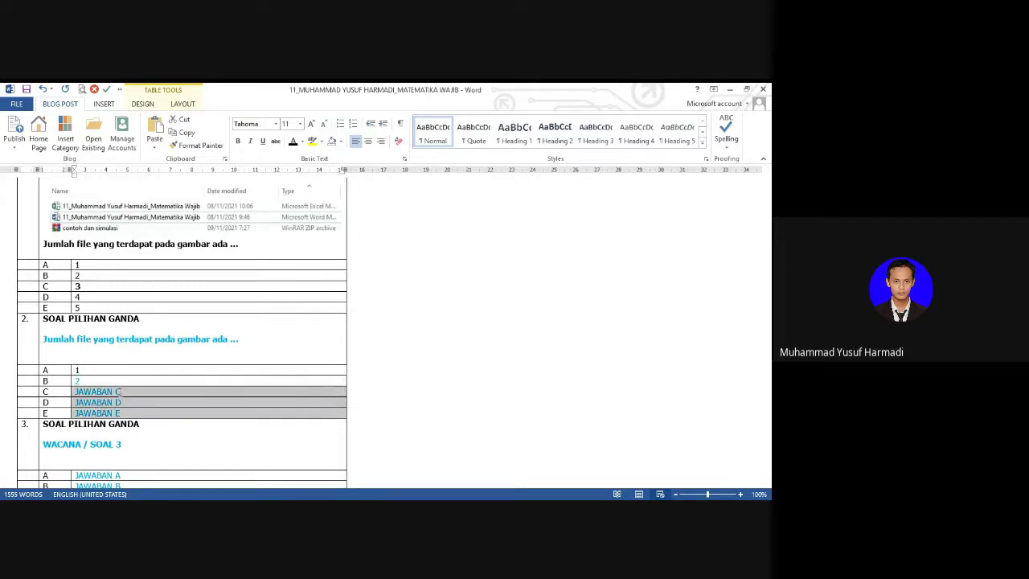
key(Delete)
text(3)
key(Down)
text(4)
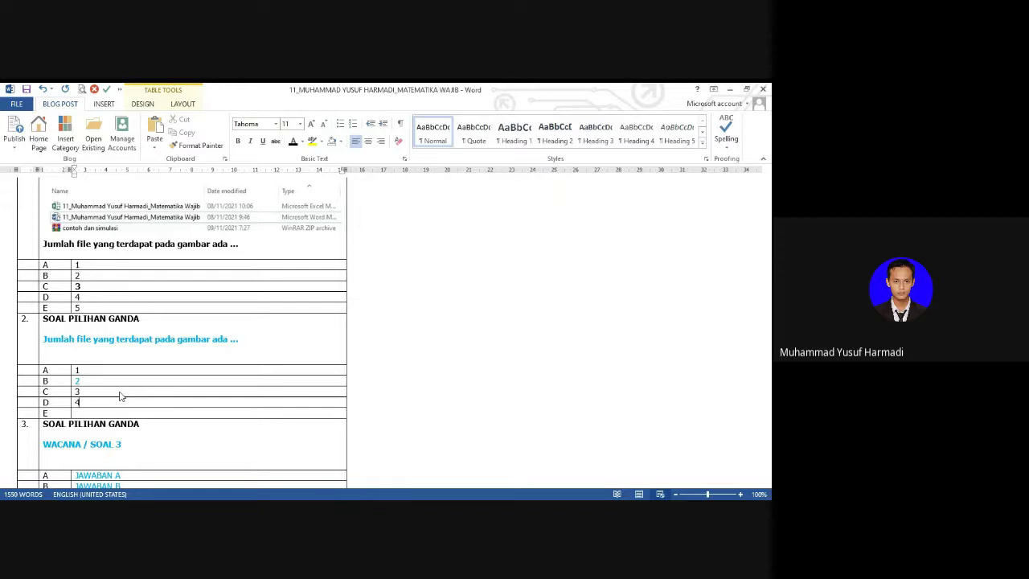
key(Down)
text(5)
key(Delete)
key(shift+Left)
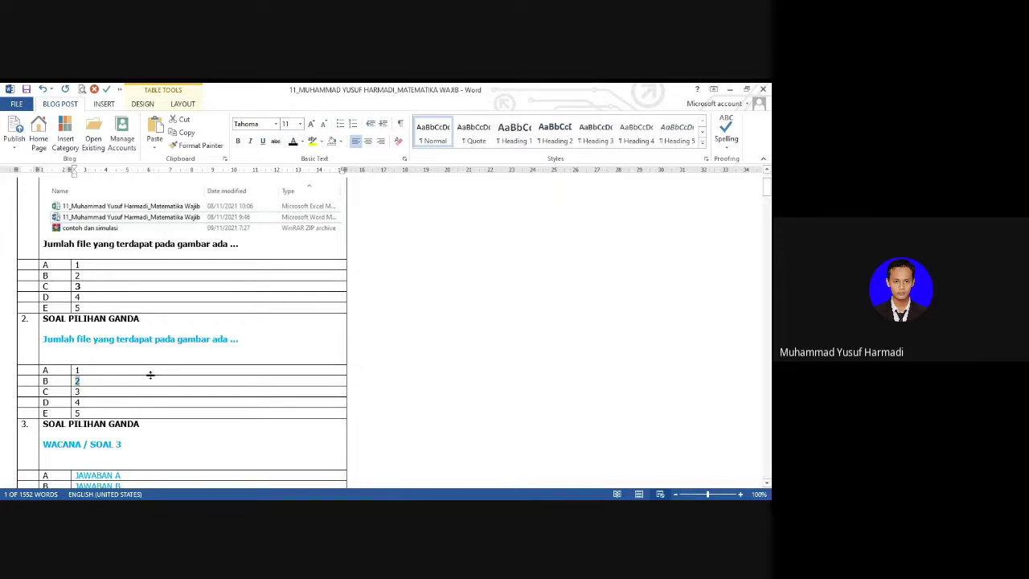
click(113, 351)
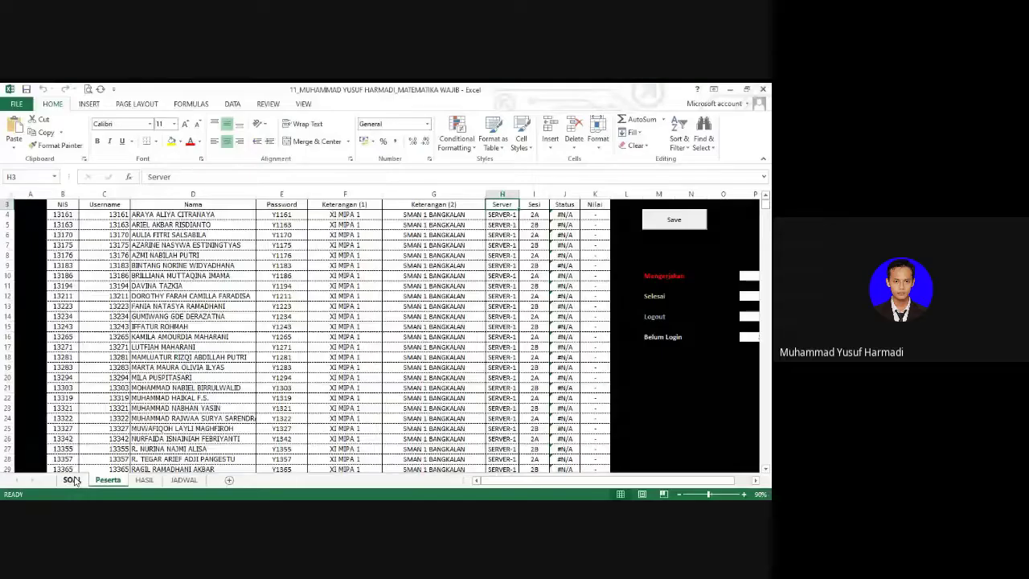
Step: Switch to the SOAL sheet and go to question 1's Kunci Jawaban cell
click(72, 479)
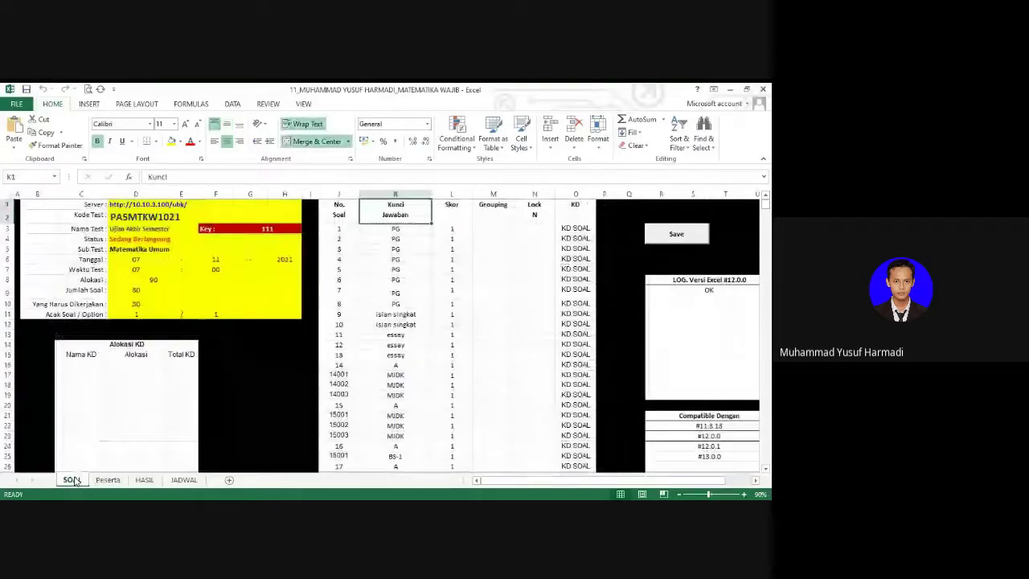
click(367, 291)
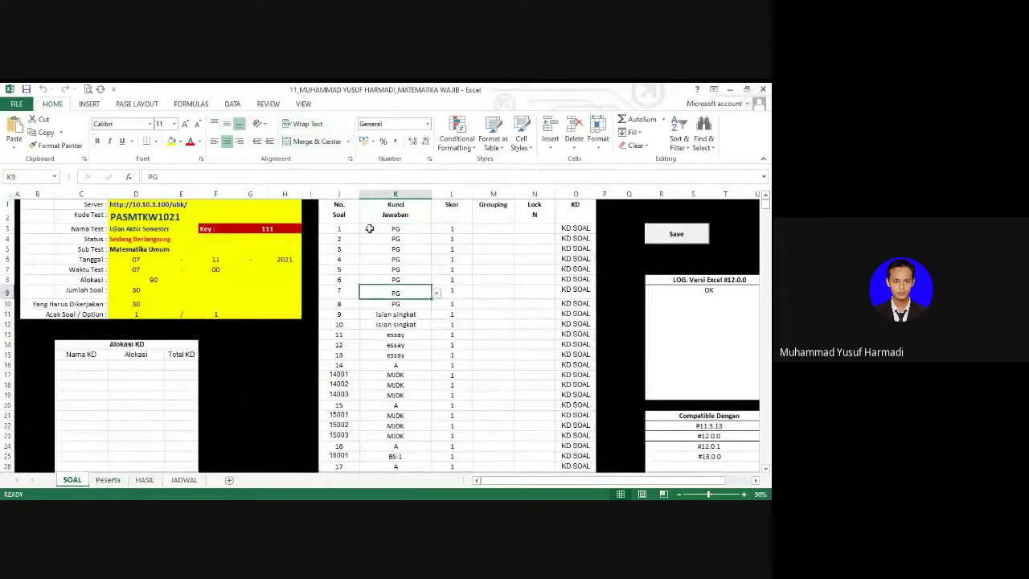
click(344, 236)
key(Up)
key(Right)
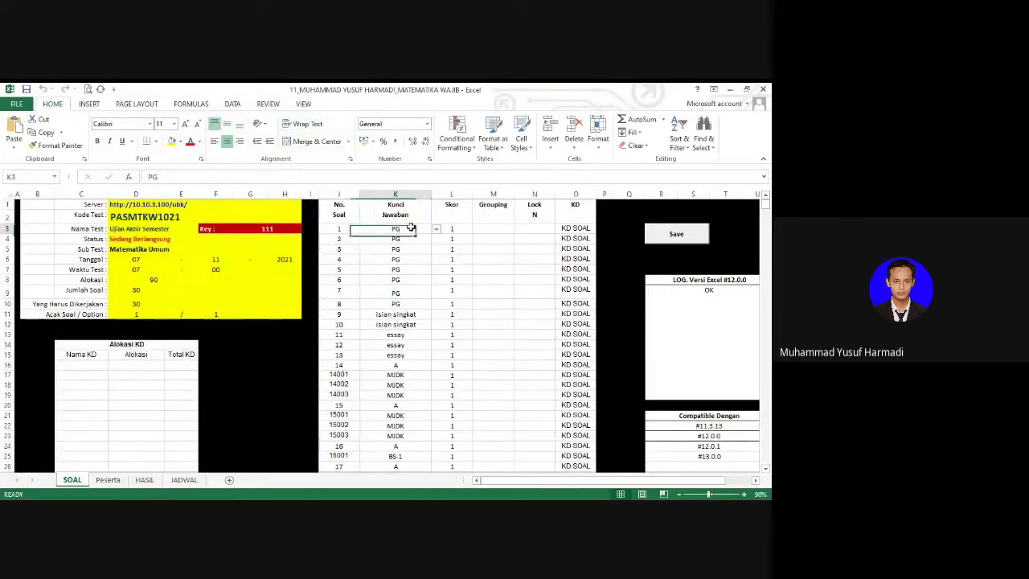
key(shift+Down)
key(shift+Down)
key(shift+Down)
key(shift+Down)
key(shift+Down)
key(shift+Down)
key(shift+Down)
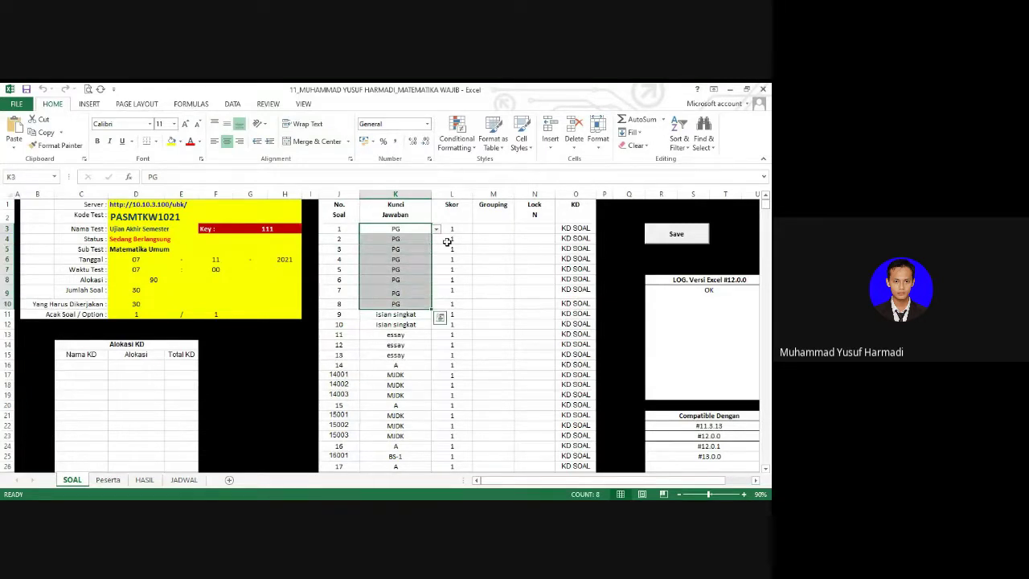
click(399, 228)
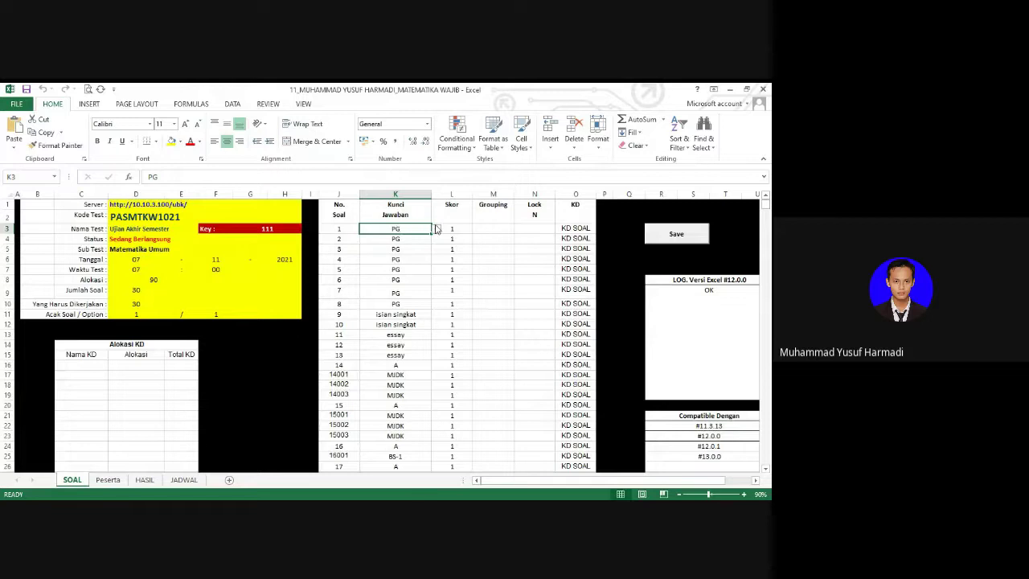
Step: Set the answer key to C for question 1 and A for question 2
click(437, 230)
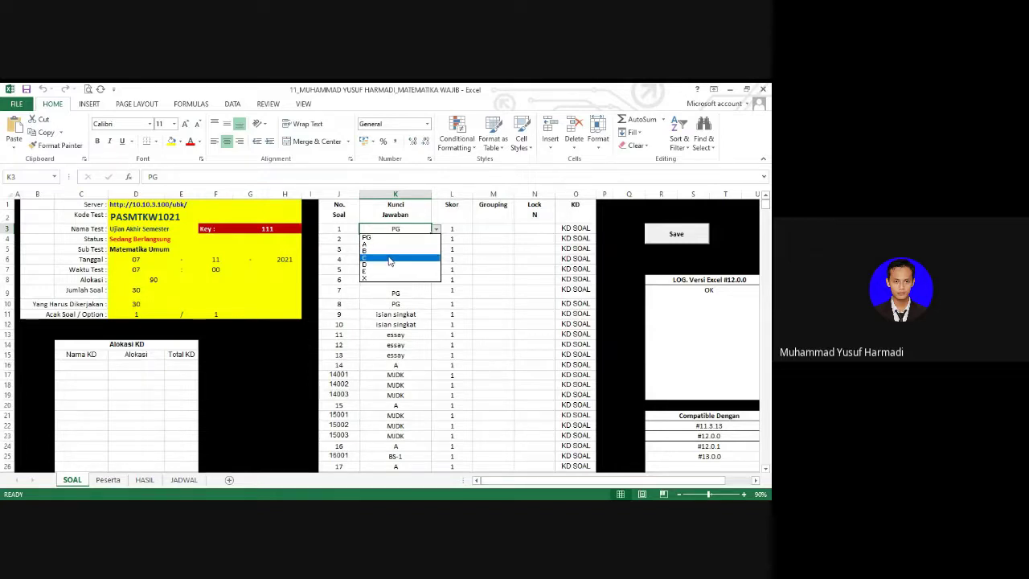
click(385, 259)
click(402, 241)
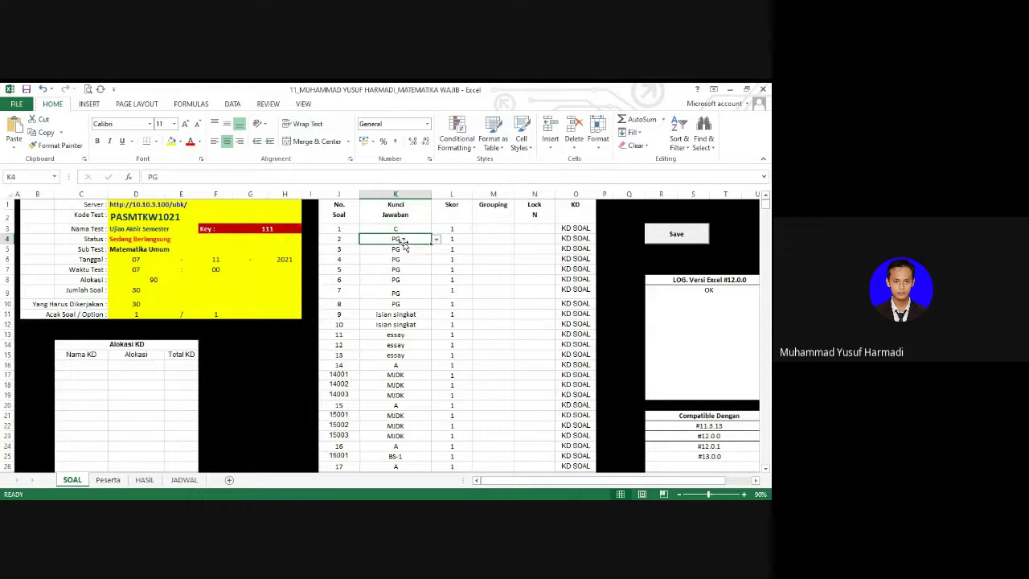
click(436, 239)
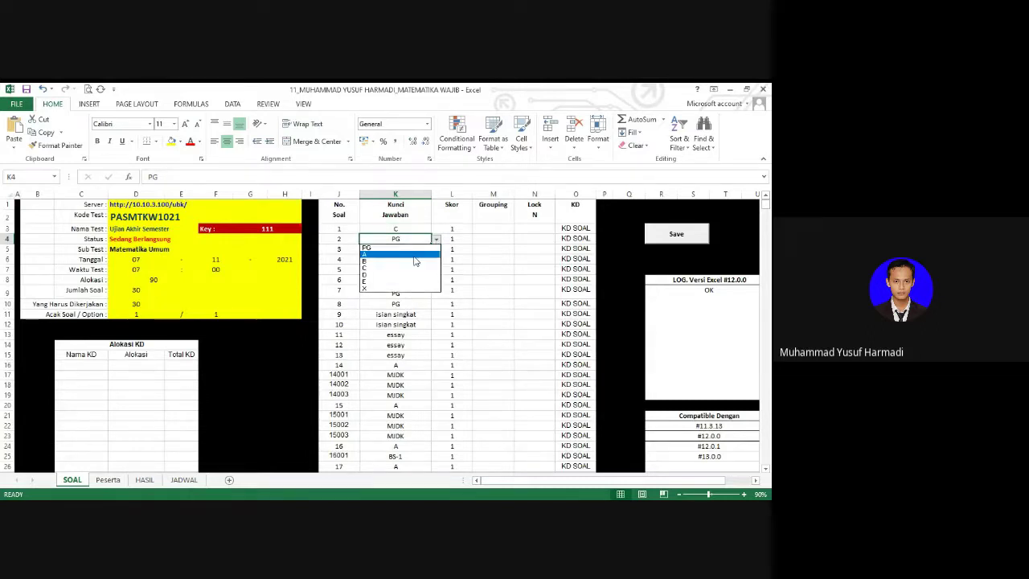
click(410, 260)
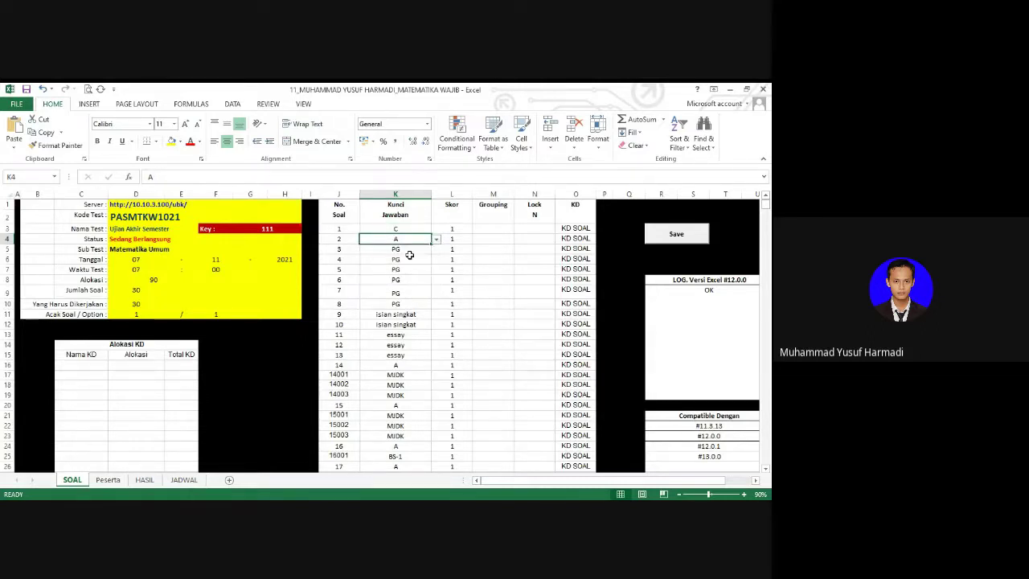
click(402, 302)
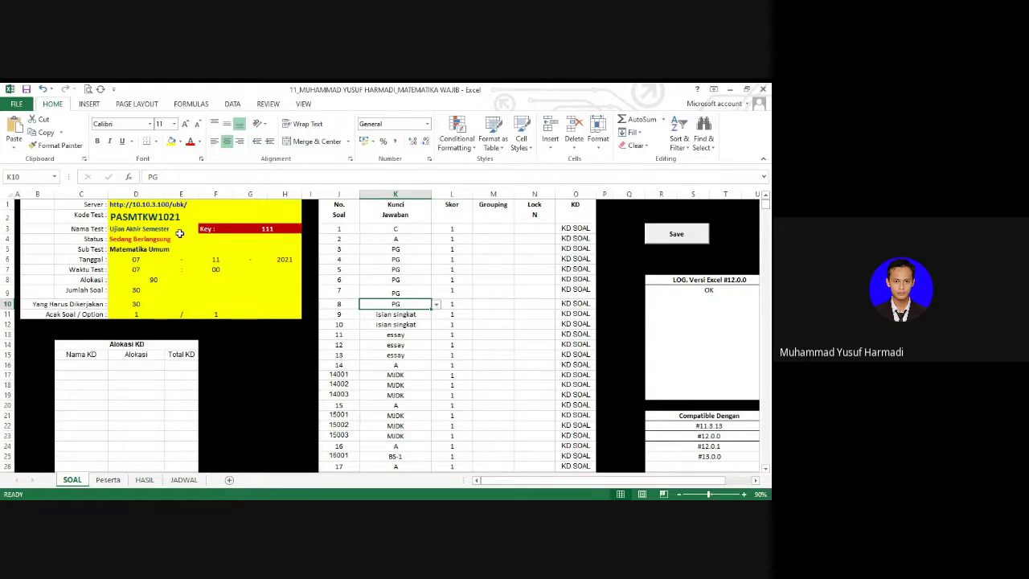
click(128, 219)
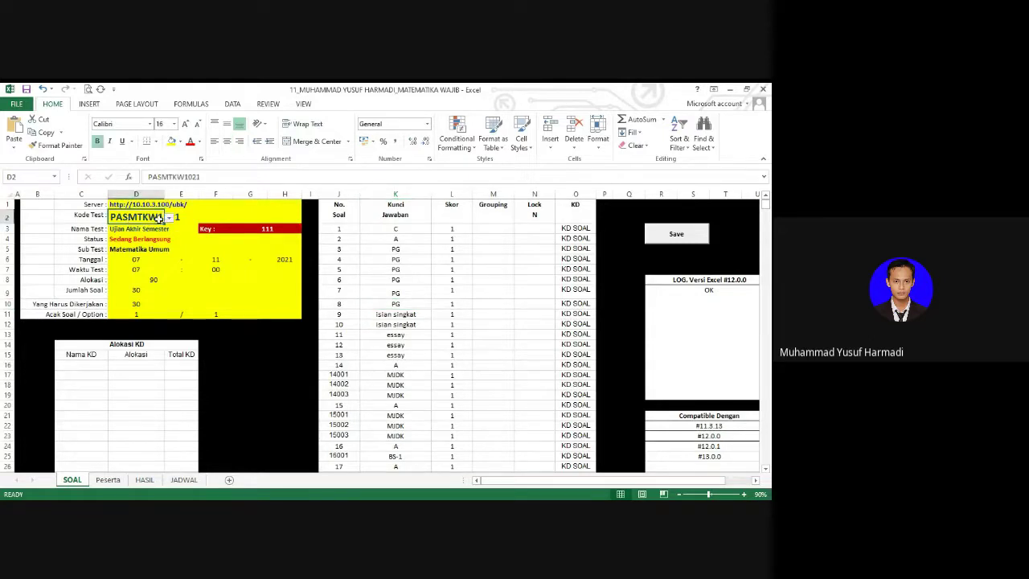
click(168, 218)
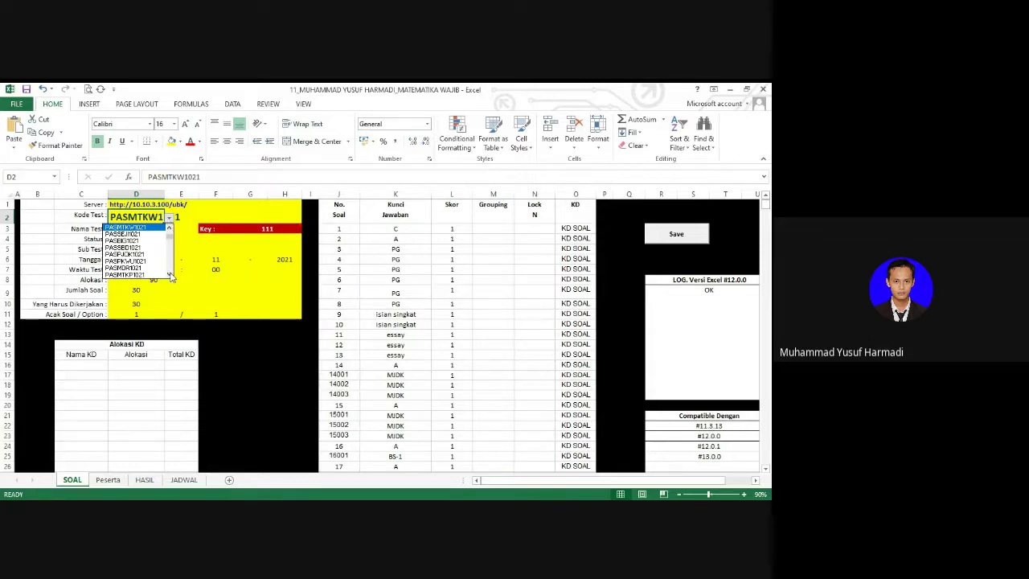
click(171, 275)
click(171, 275)
click(170, 276)
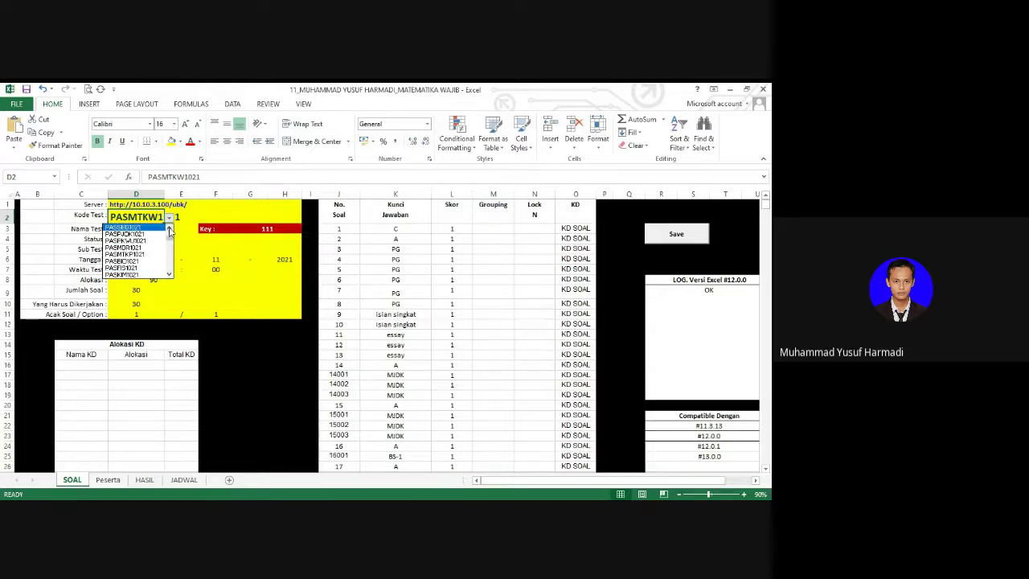
click(170, 229)
click(170, 229)
click(170, 229)
click(169, 229)
click(170, 229)
click(170, 229)
click(169, 229)
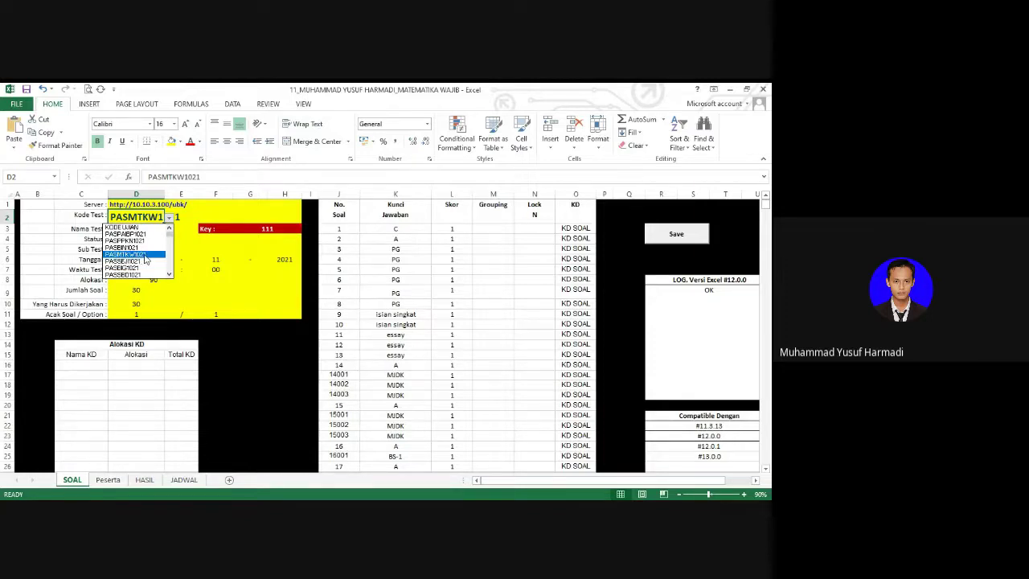
click(170, 275)
click(169, 275)
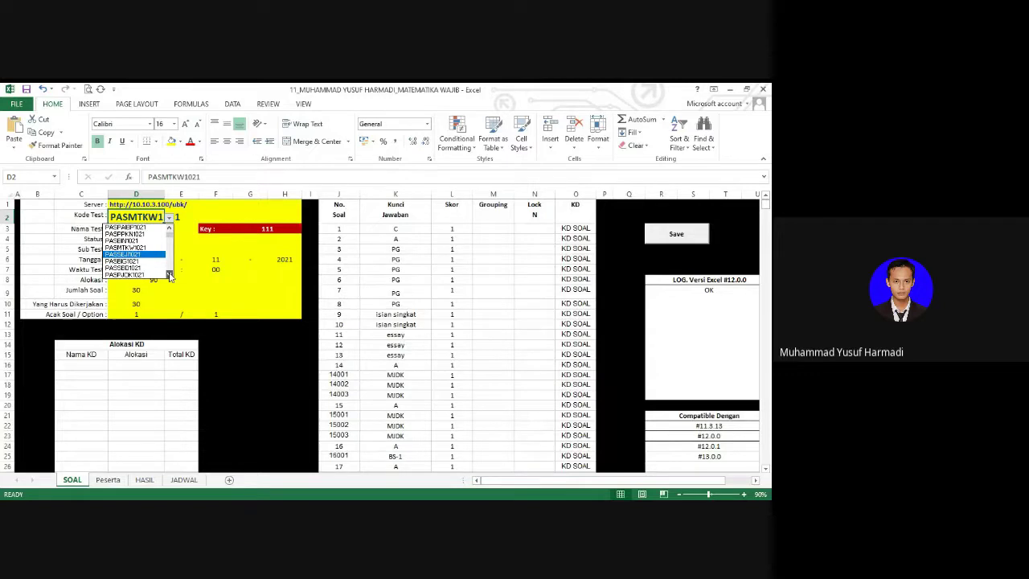
click(169, 274)
click(170, 275)
click(170, 275)
click(170, 275)
click(170, 274)
click(169, 275)
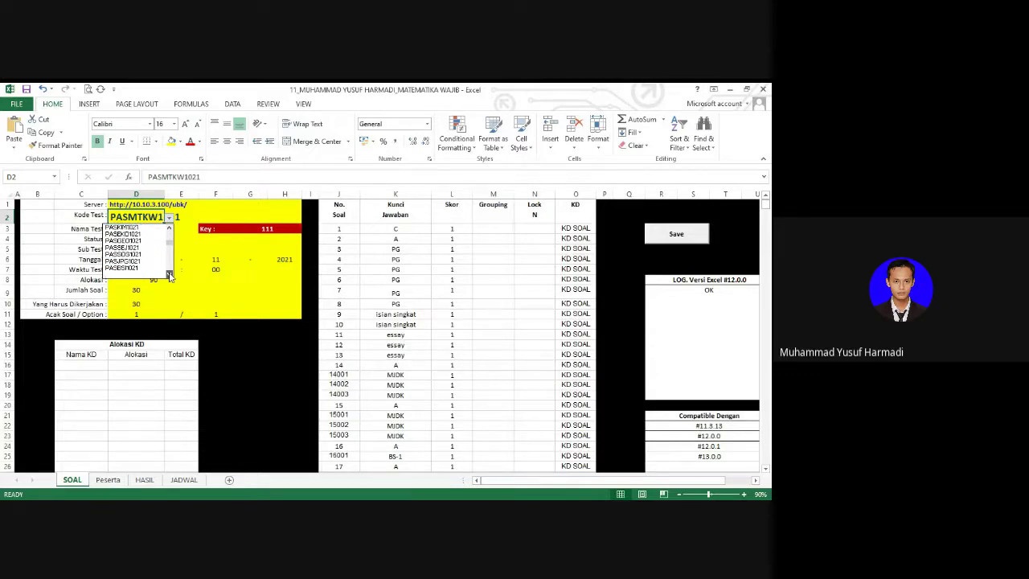
click(169, 275)
click(170, 275)
click(170, 275)
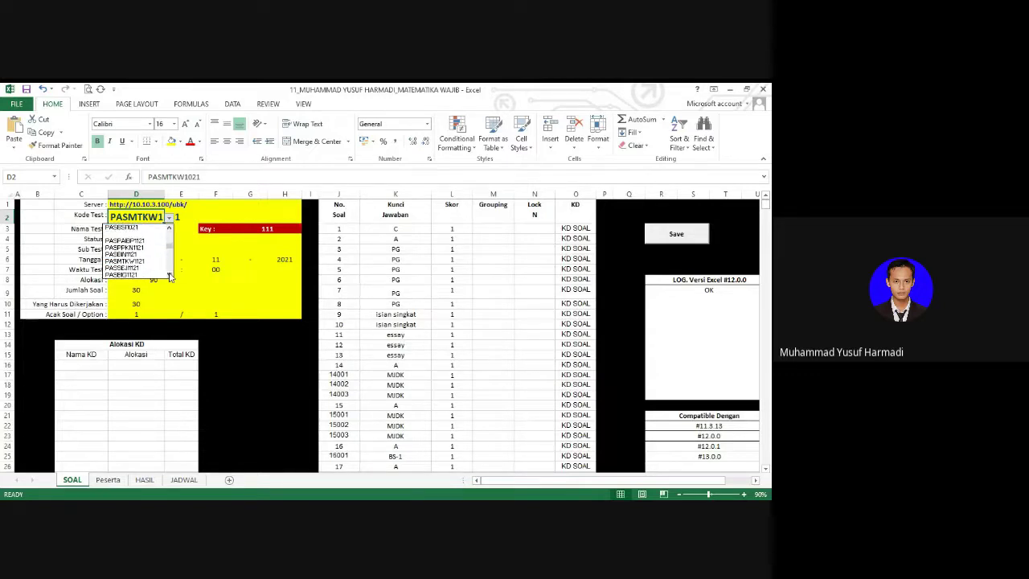
click(139, 264)
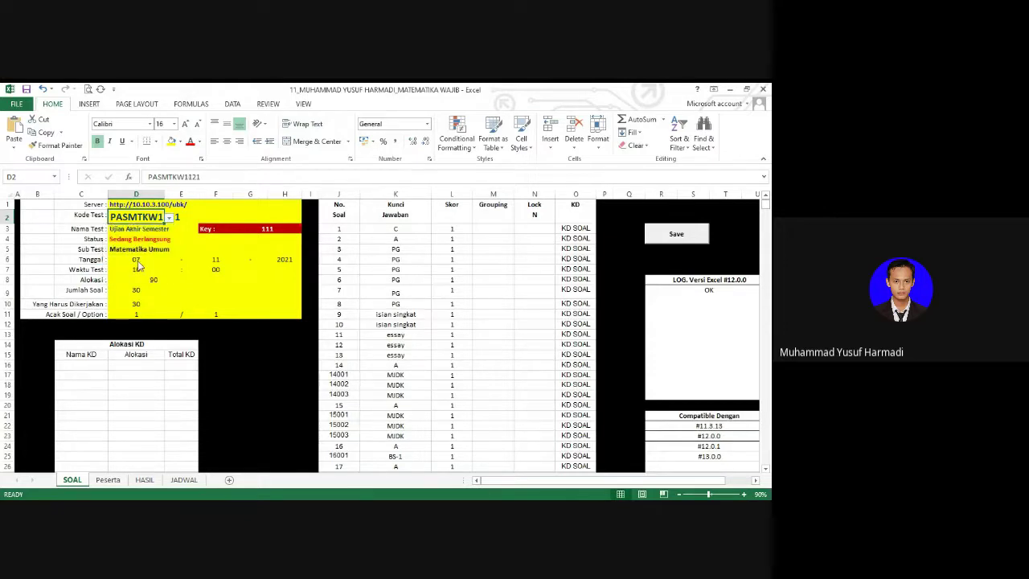
click(117, 250)
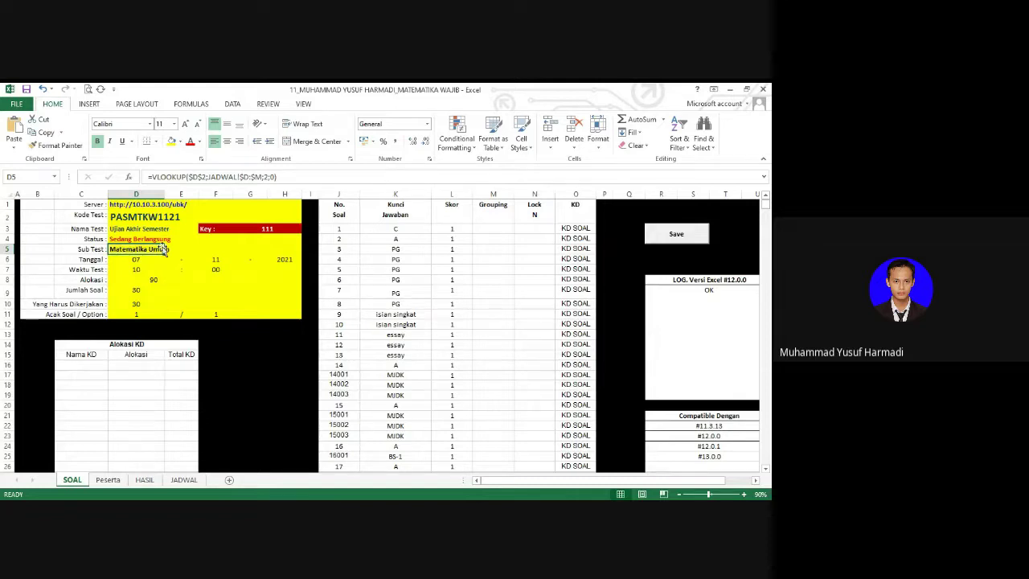
click(126, 229)
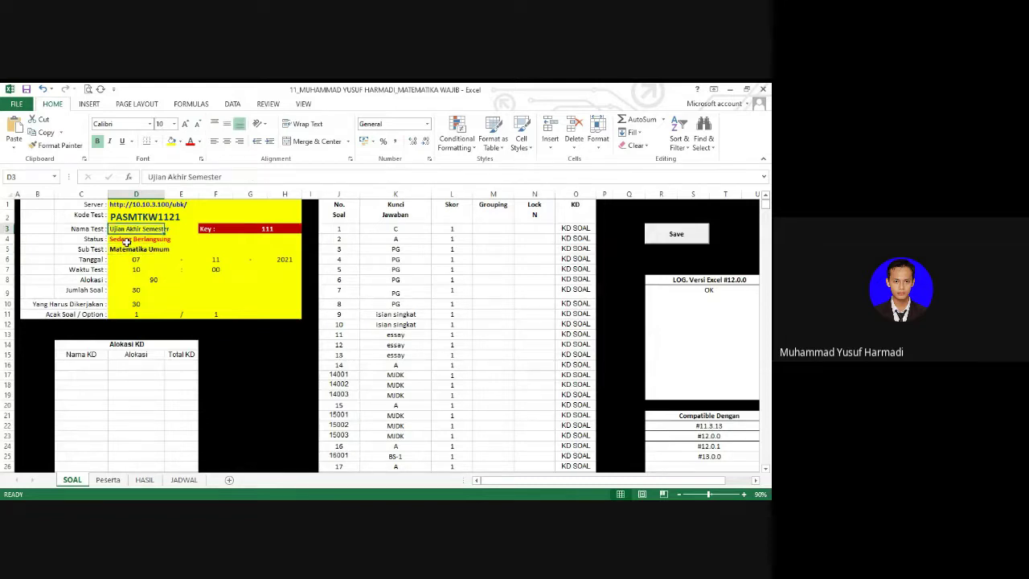
click(126, 242)
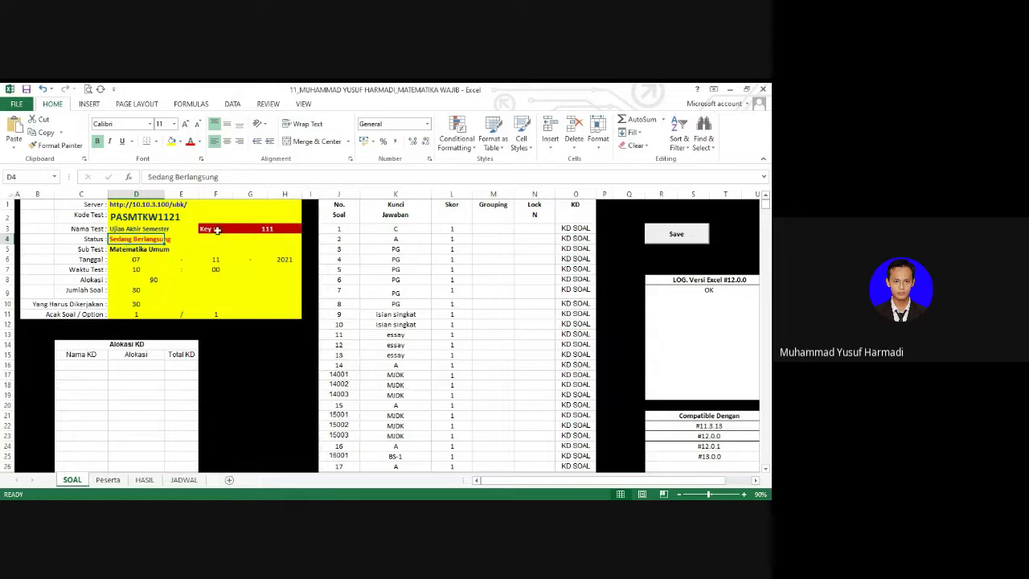
click(241, 228)
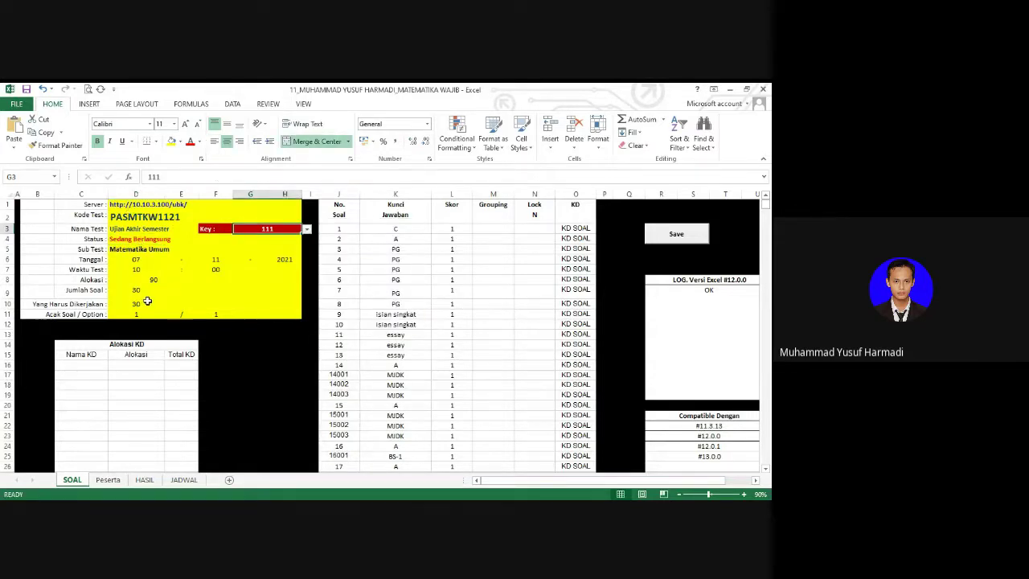
click(398, 229)
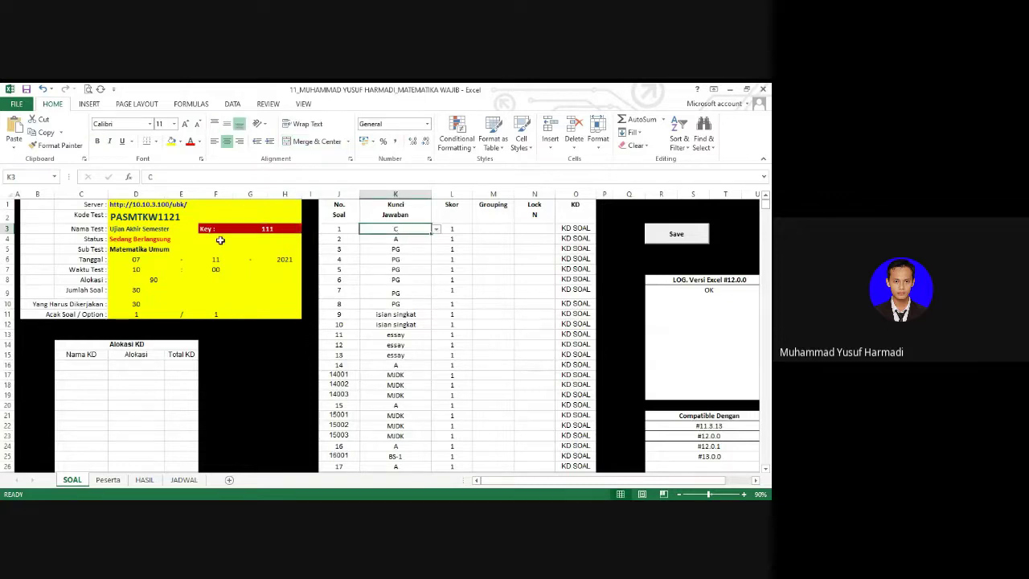
click(135, 218)
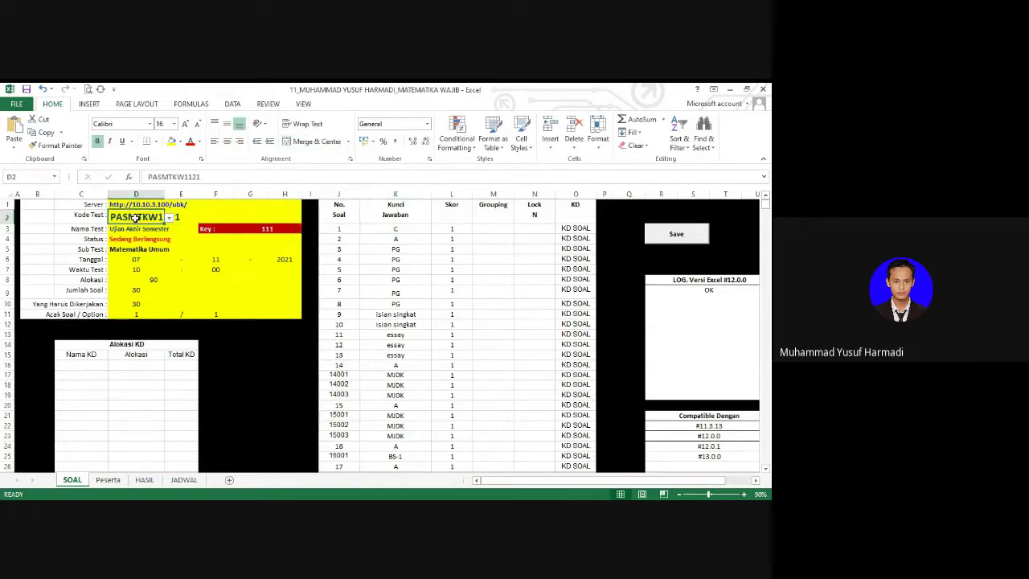
click(458, 227)
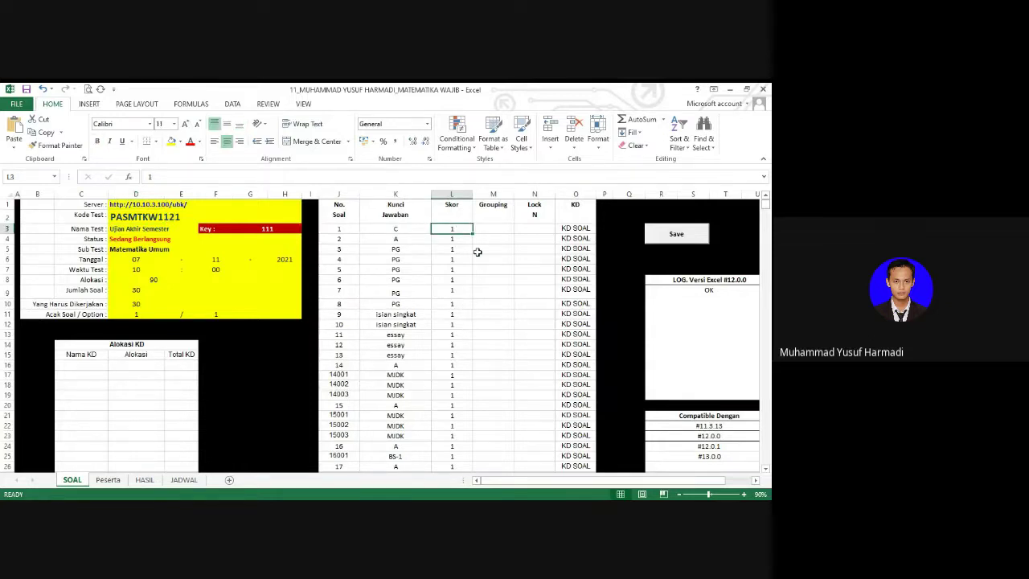
Step: Assign KD31 to questions 1 and 2 in the KD column
click(573, 228)
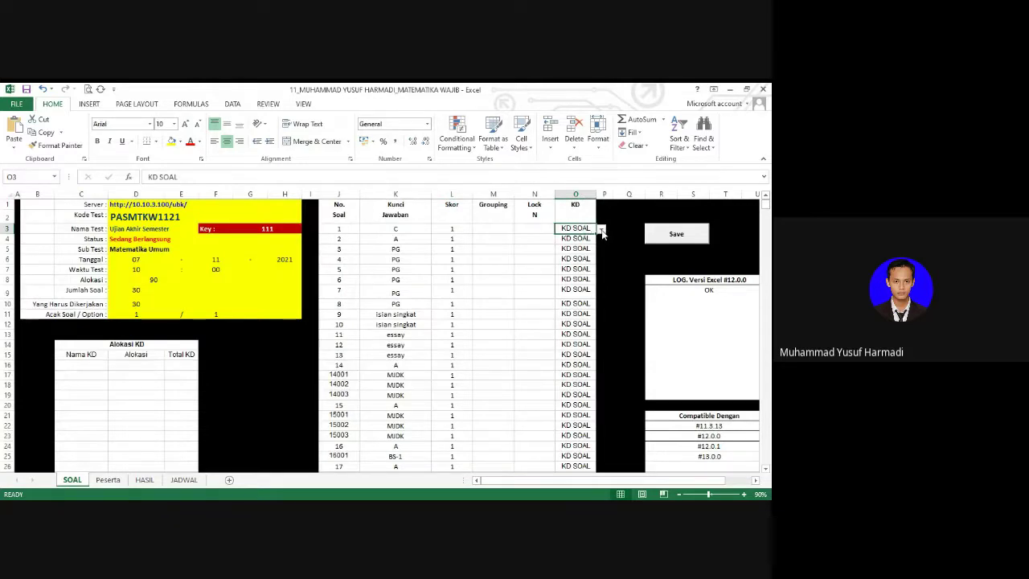
drag(407, 229, 408, 236)
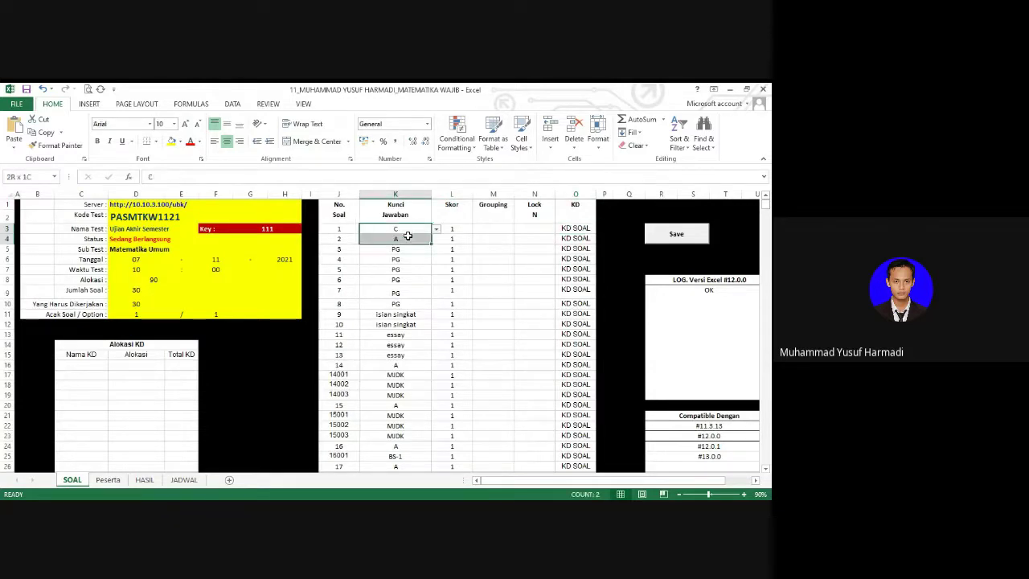
click(571, 229)
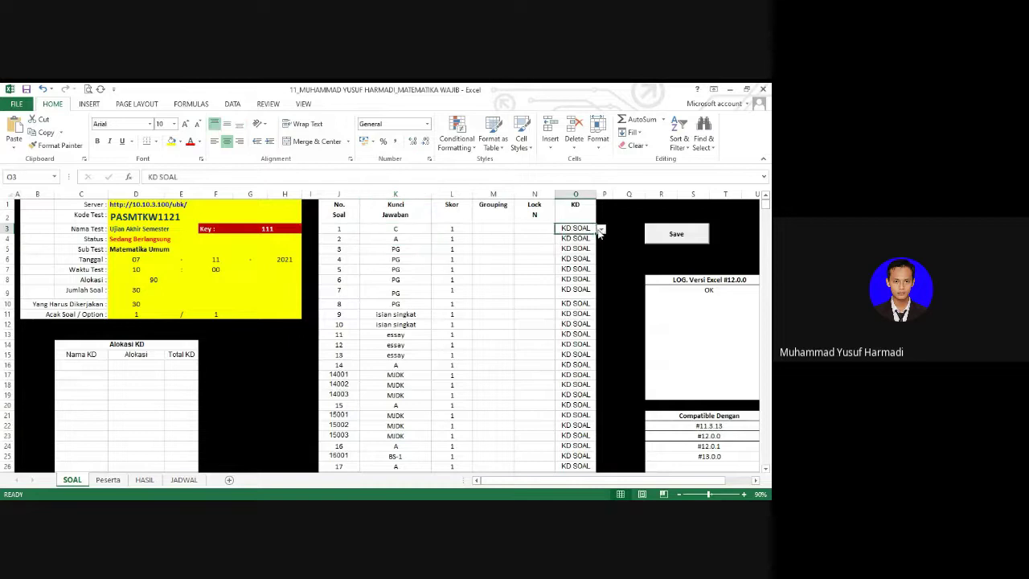
click(600, 230)
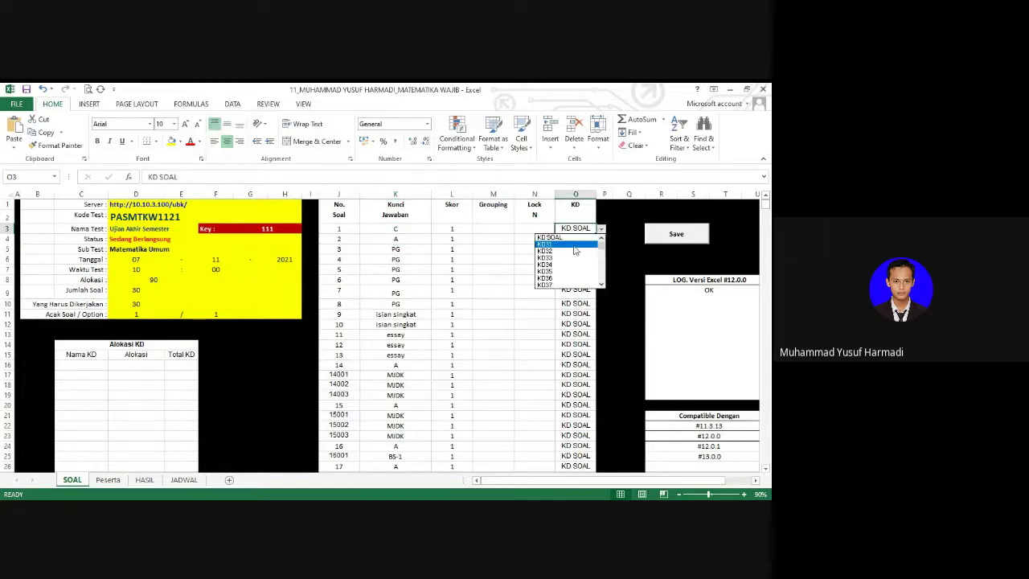
click(574, 245)
click(585, 239)
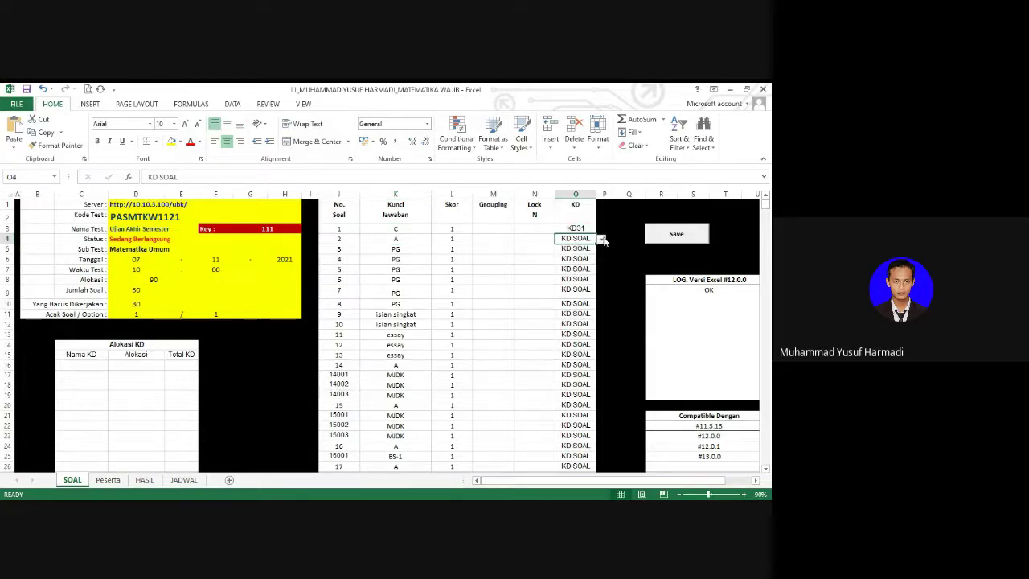
click(600, 239)
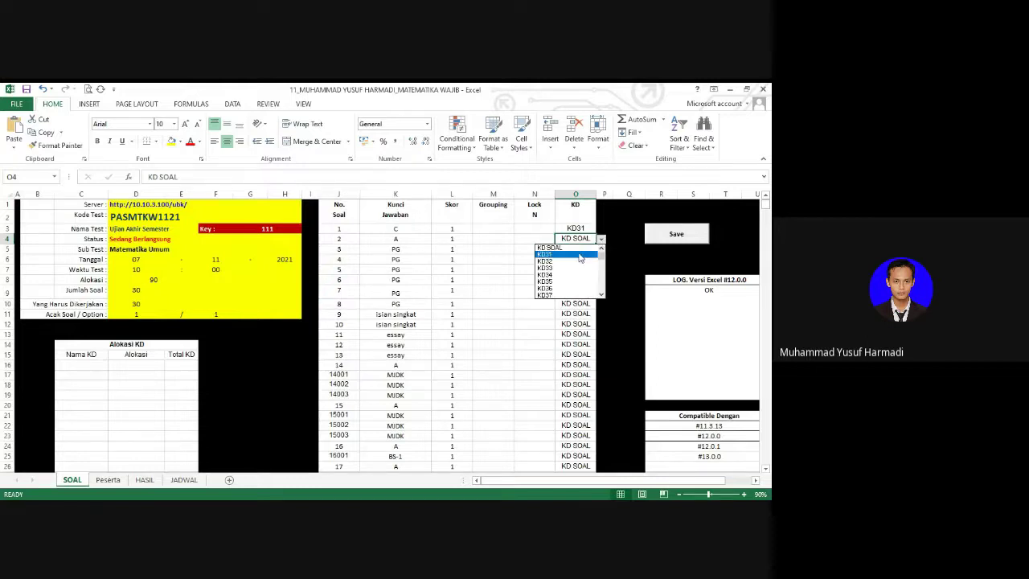
click(580, 255)
Step: Assign KD33 to question 5 and save the workbook
click(393, 272)
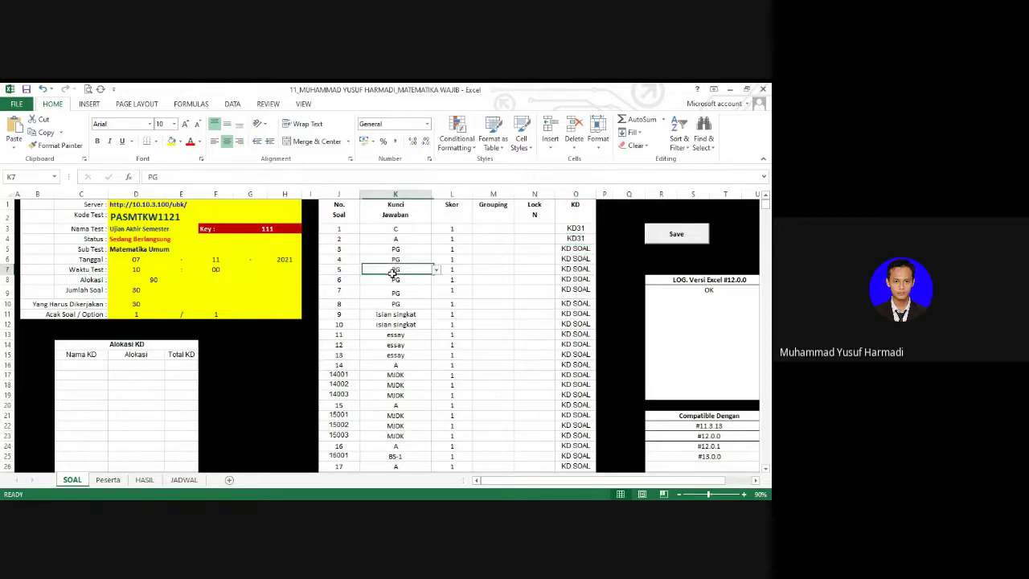
click(575, 268)
click(600, 270)
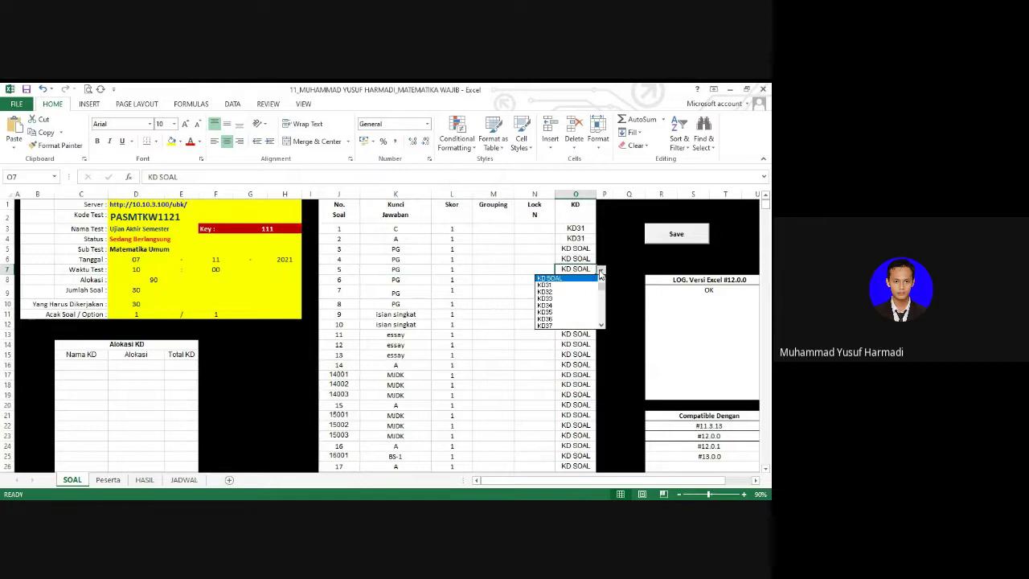
click(569, 300)
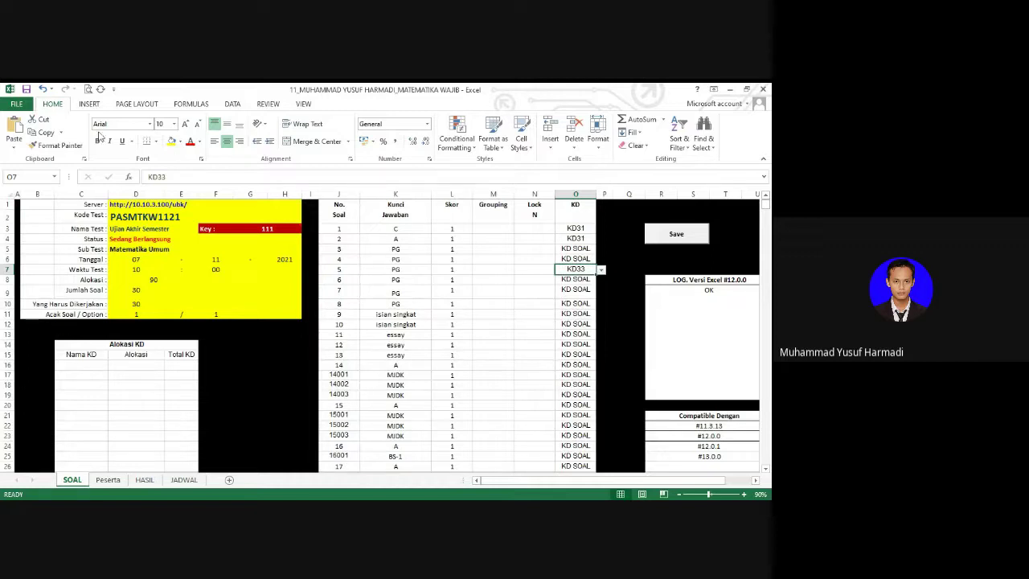
click(27, 90)
Step: Check question 9's short-answer key in K11, then leave Excel with Alt+Tab
click(387, 316)
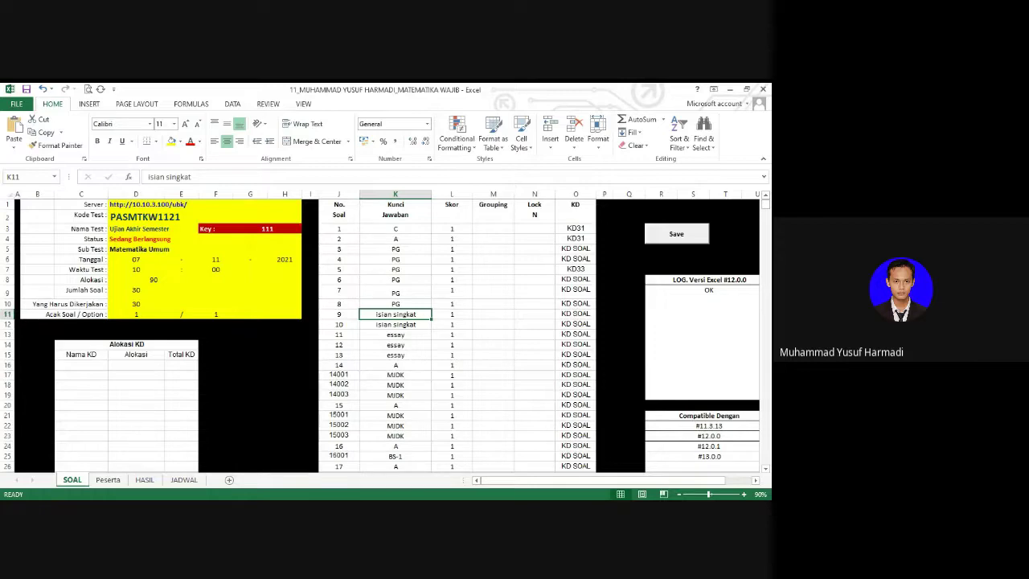
key(alt+Tab)
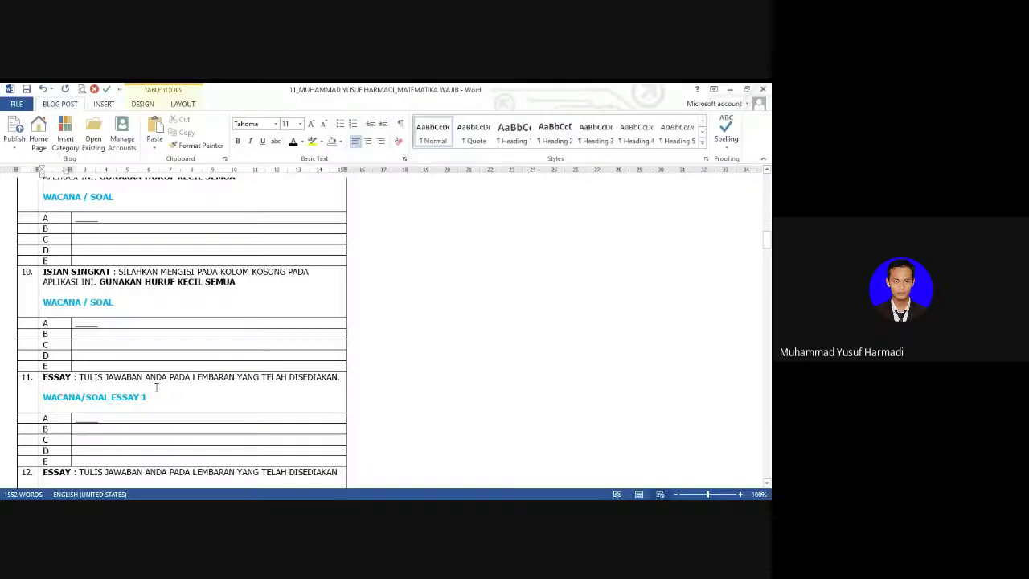
Step: Scroll down to short-answer question 10 (ISIAN SINGKAT) in the exam document
scroll(47, 261, down, 1)
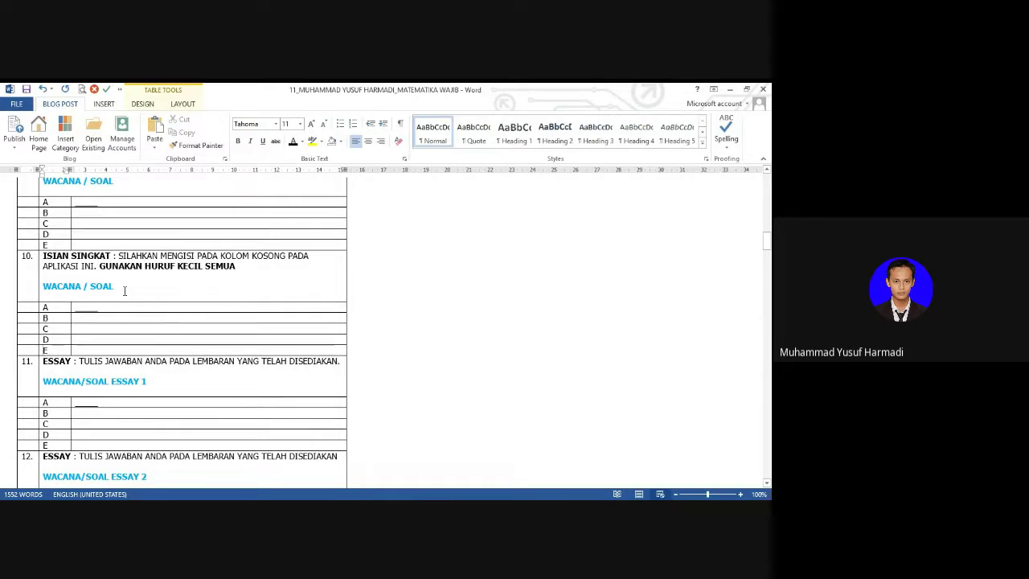
Step: Append '. TERDAPAT 2 KATA' to question 10's instruction and select the WACANA / SOAL placeholder
click(255, 270)
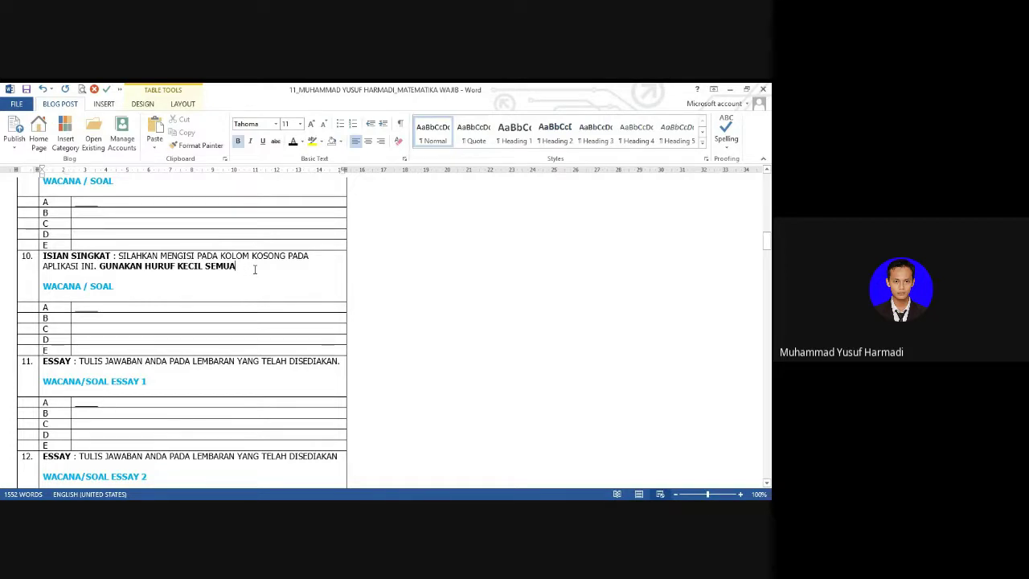
text(.)
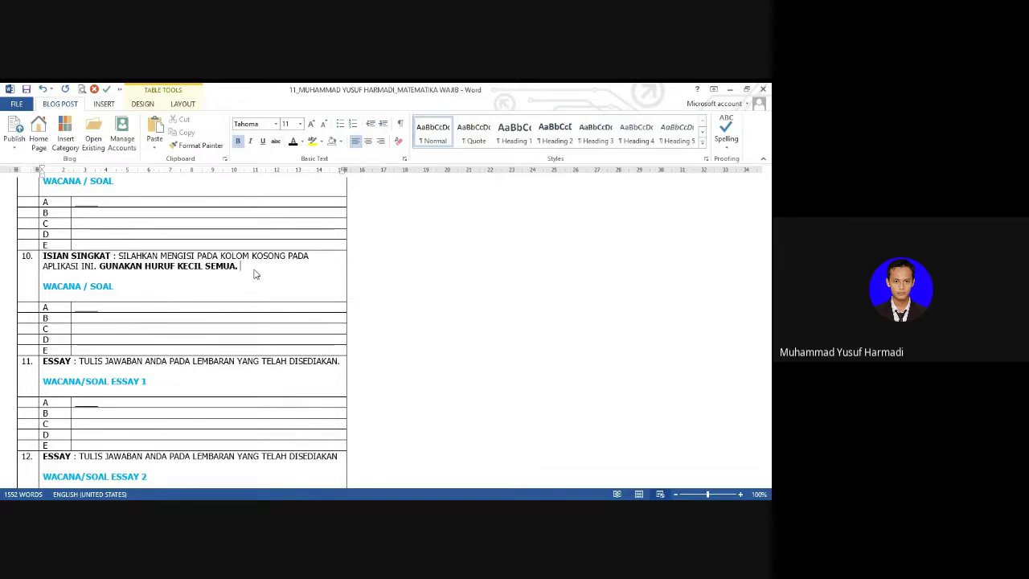
text(terda)
key(BackSpace)
key(BackSpace)
key(BackSpace)
key(BackSpace)
key(BackSpace)
key(BackSpace)
text(TERDAPAT 2 KAT)
key(Down)
key(Down)
key(ctrl+shift+Left)
key(ctrl+shift+Left)
key(ctrl+shift+Left)
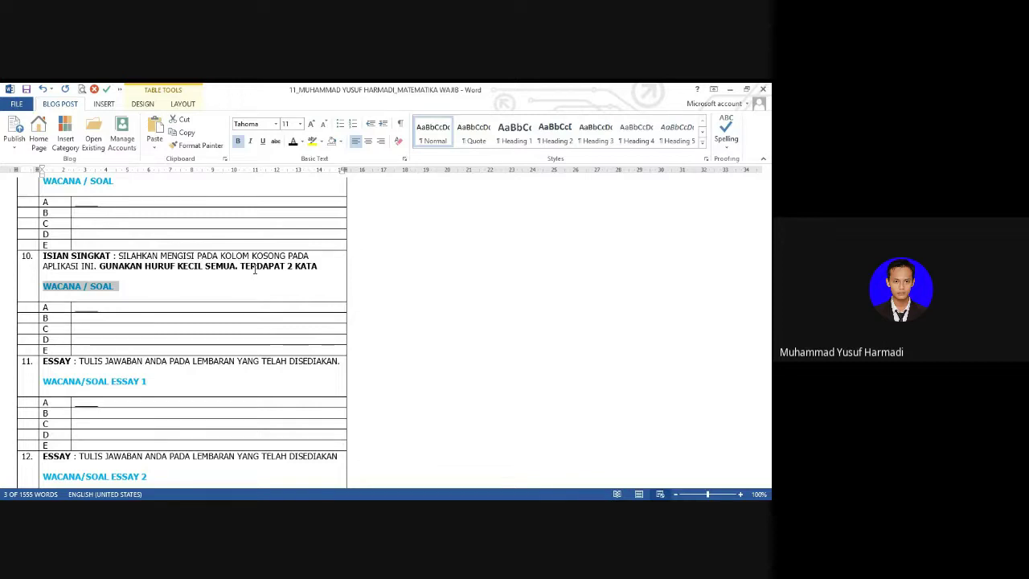
Step: Replace the placeholder with 'Nama materi pelajaran pada KD. 3.1 untuk matematika adalah ...' and add a line
text(sebut)
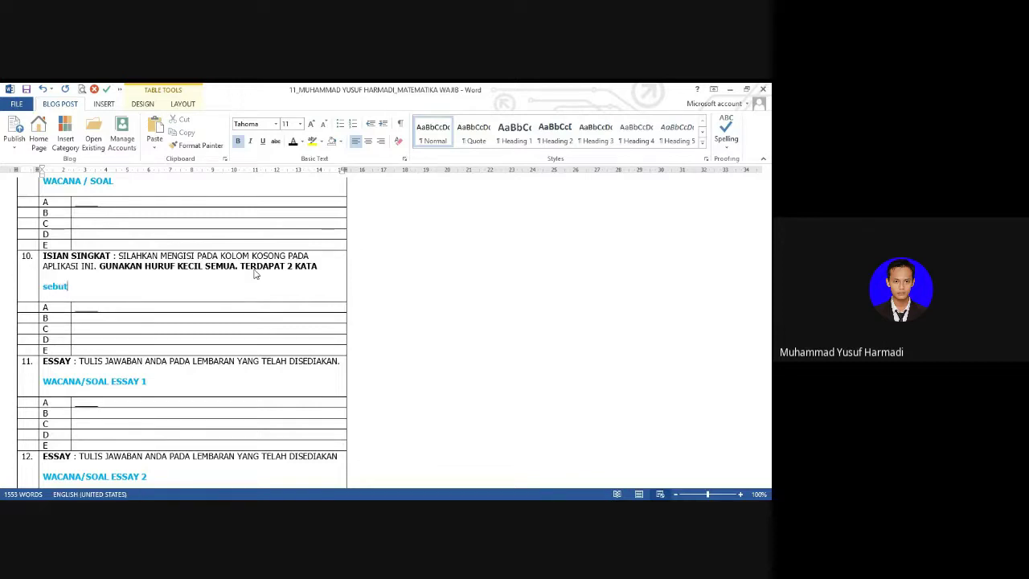
text(kan)
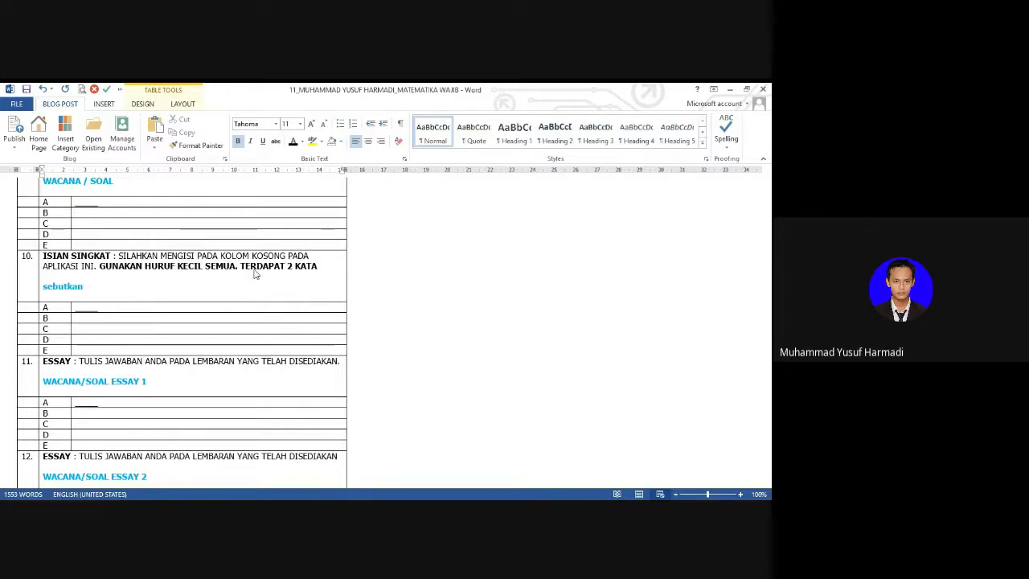
text( nama)
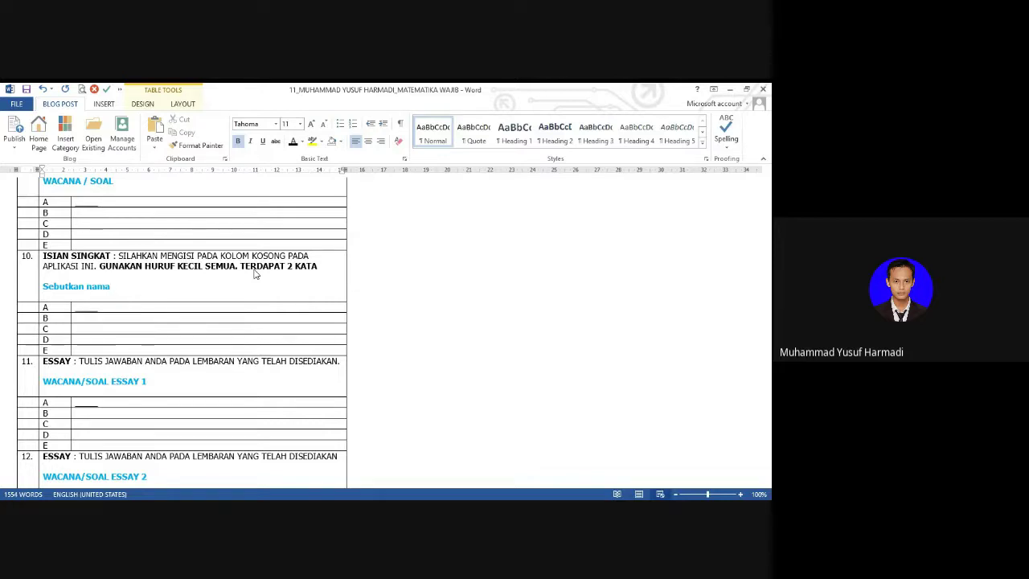
text( apli)
key(BackSpace)
key(BackSpace)
key(BackSpace)
key(BackSpace)
text(peran)
key(ctrl+shift+Left)
key(ctrl+shift+Left)
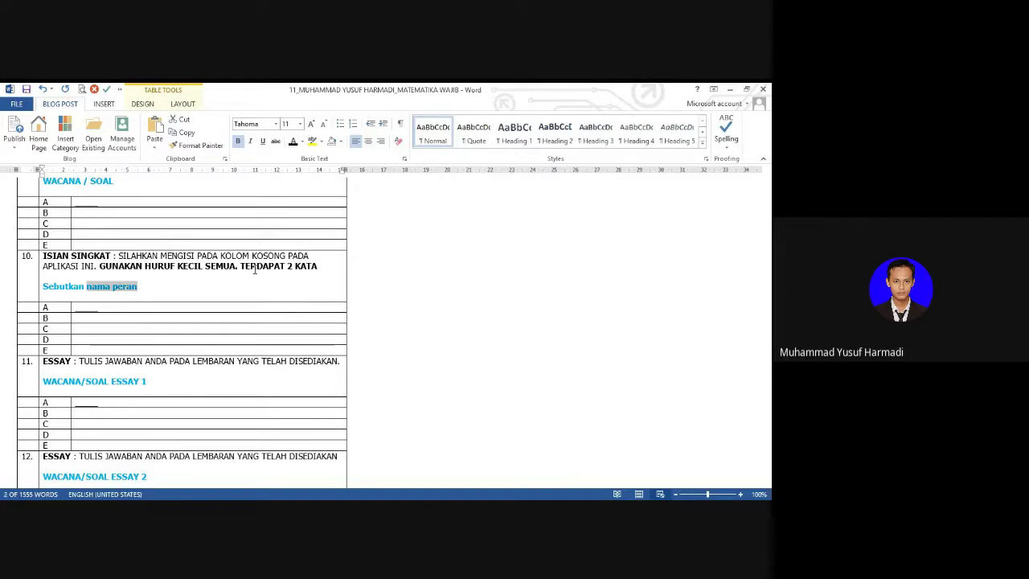
key(ctrl+shift+Left)
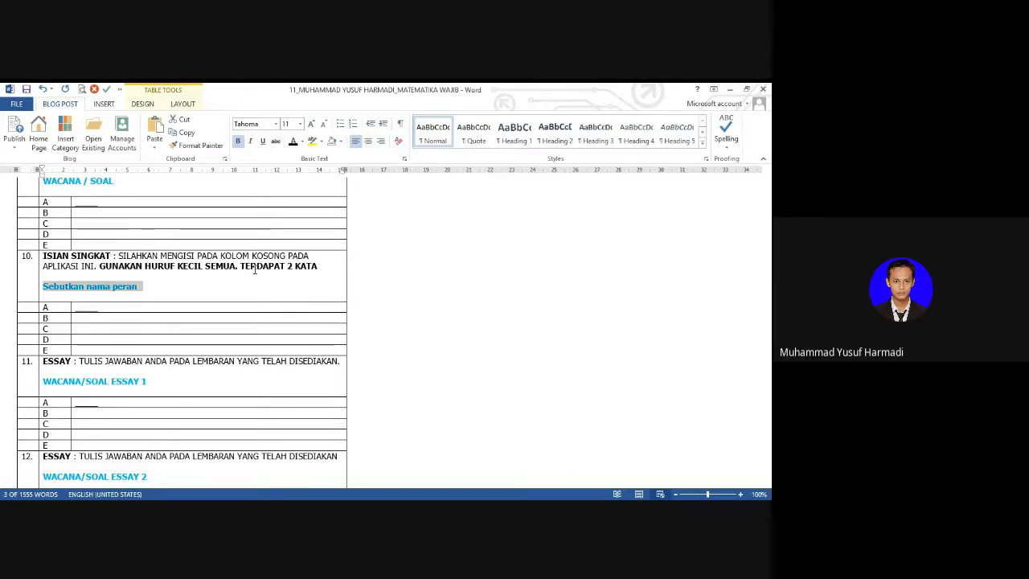
key(BackSpace)
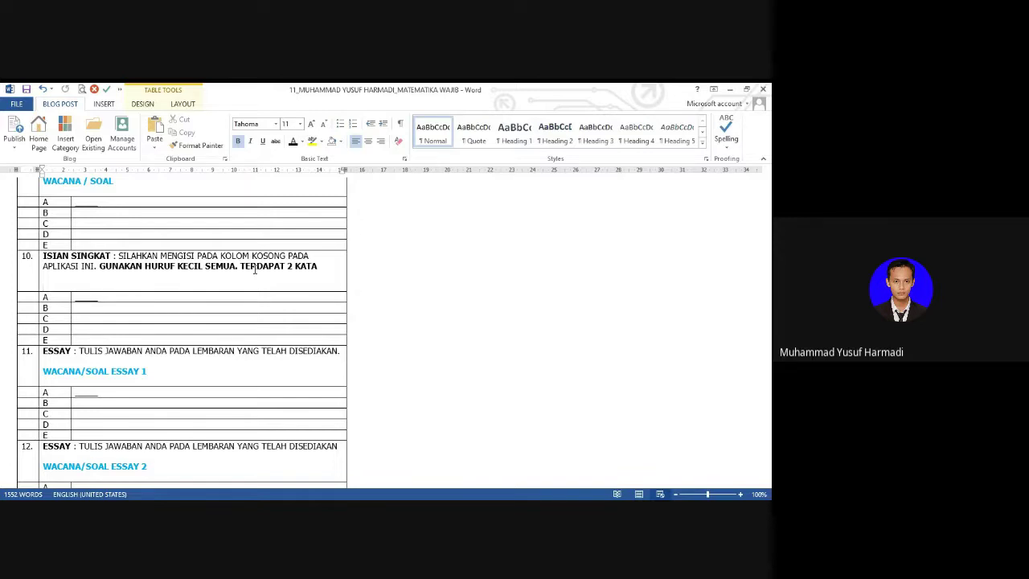
text(Nama)
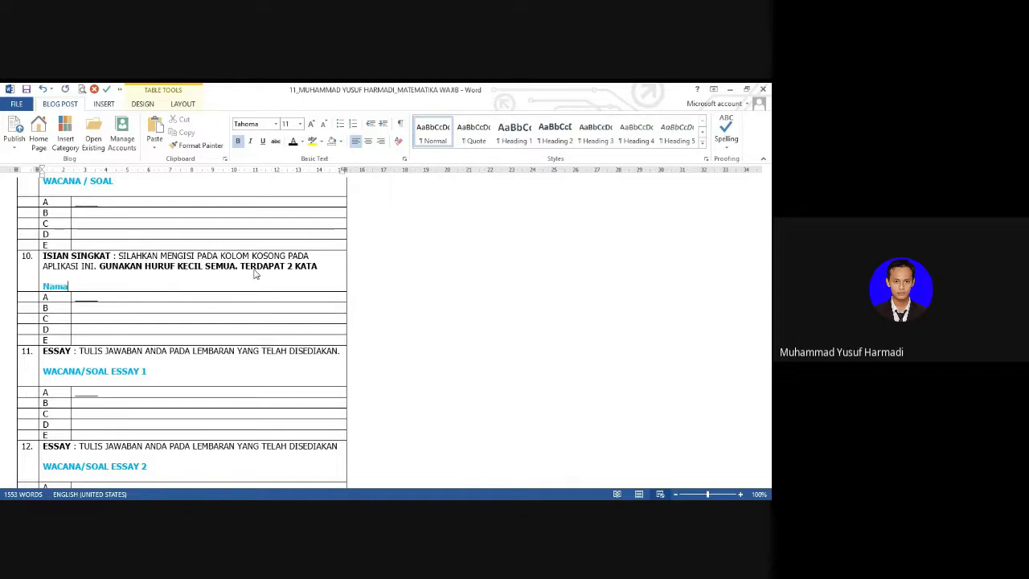
text( materi pelaja)
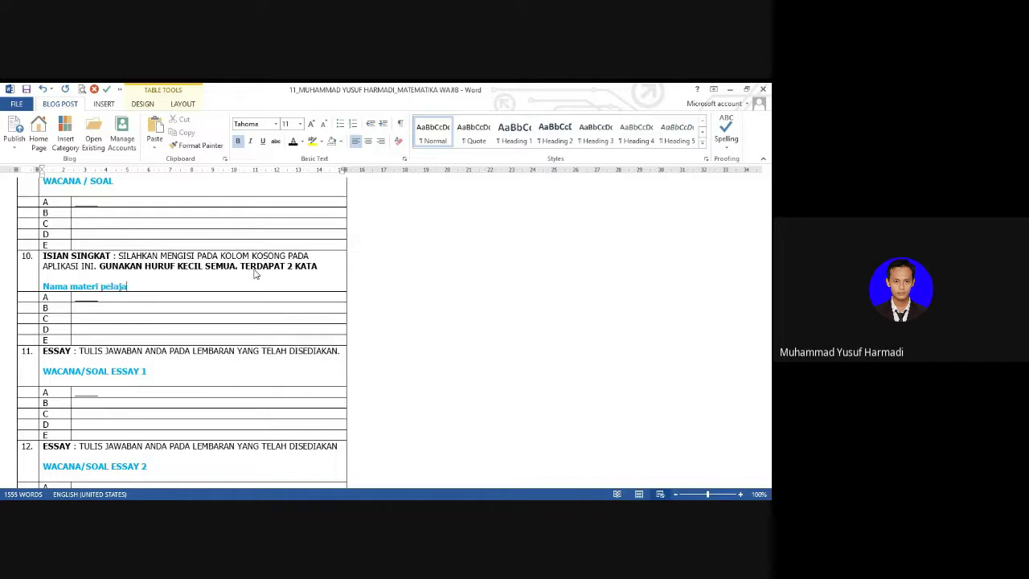
text(ran pada KD. 3.)
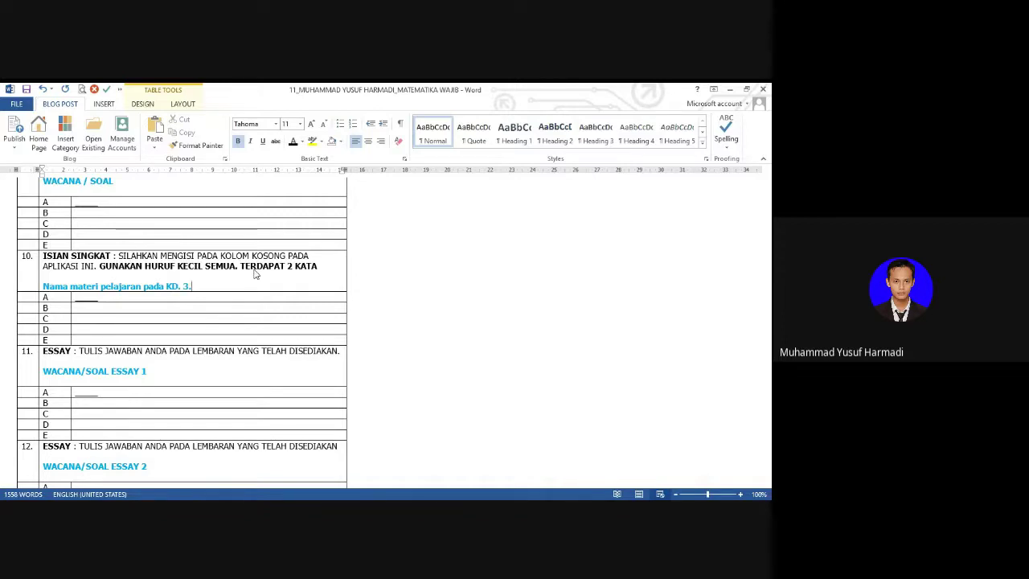
text(1 untuk matematika adalah ..)
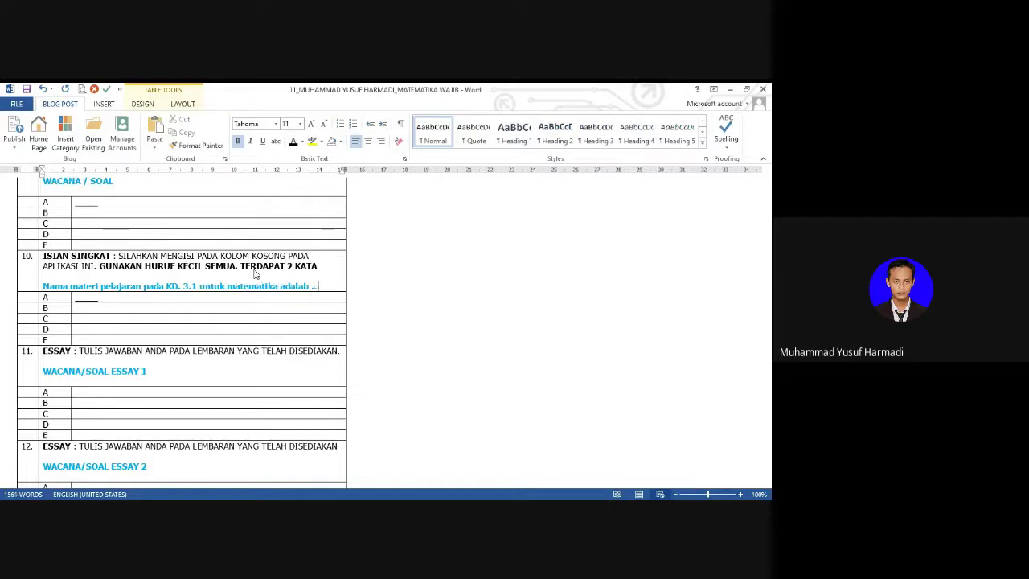
text(.)
key(Return)
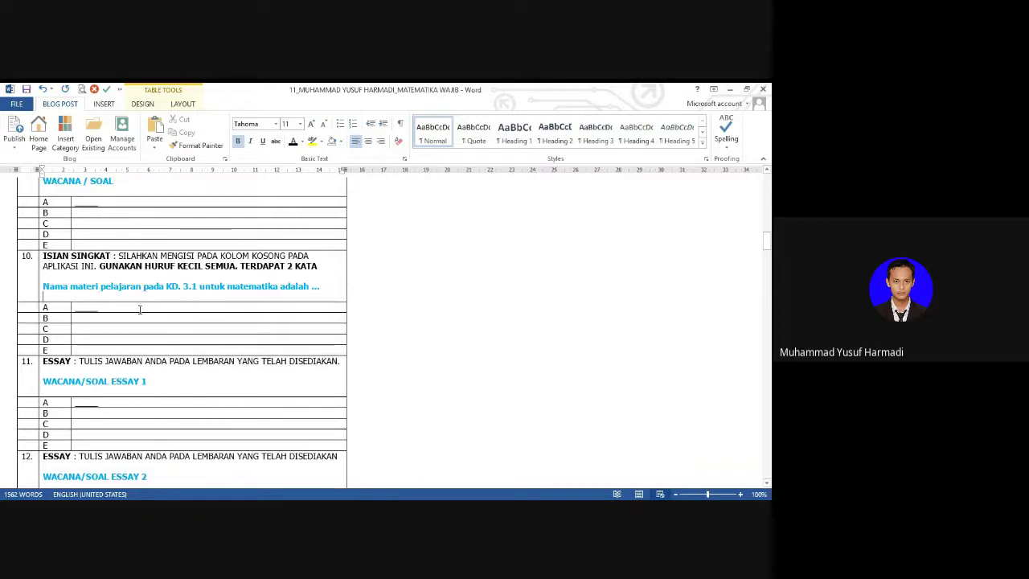
Step: Look over question 10's empty A–E answer rows, then return to its prompt line
drag(129, 308, 126, 352)
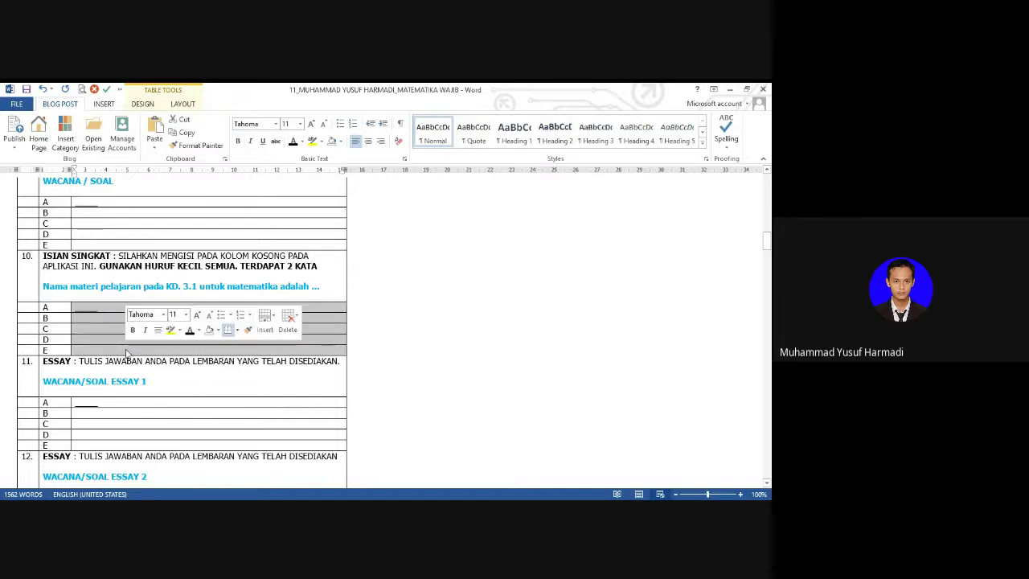
click(111, 286)
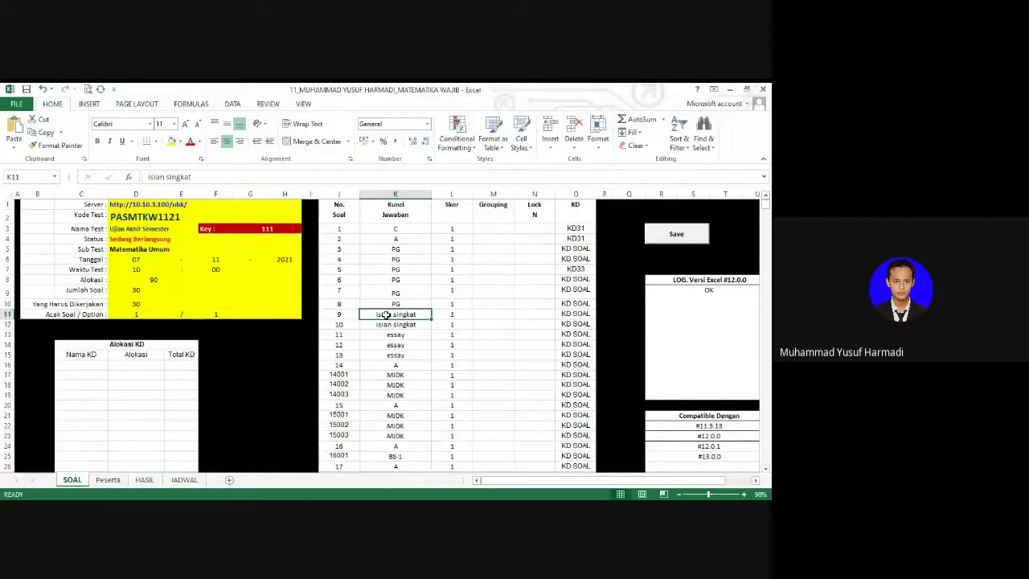
Step: Enter 'induksi matematika' in cell K11 and remove its extra space
text(induks)
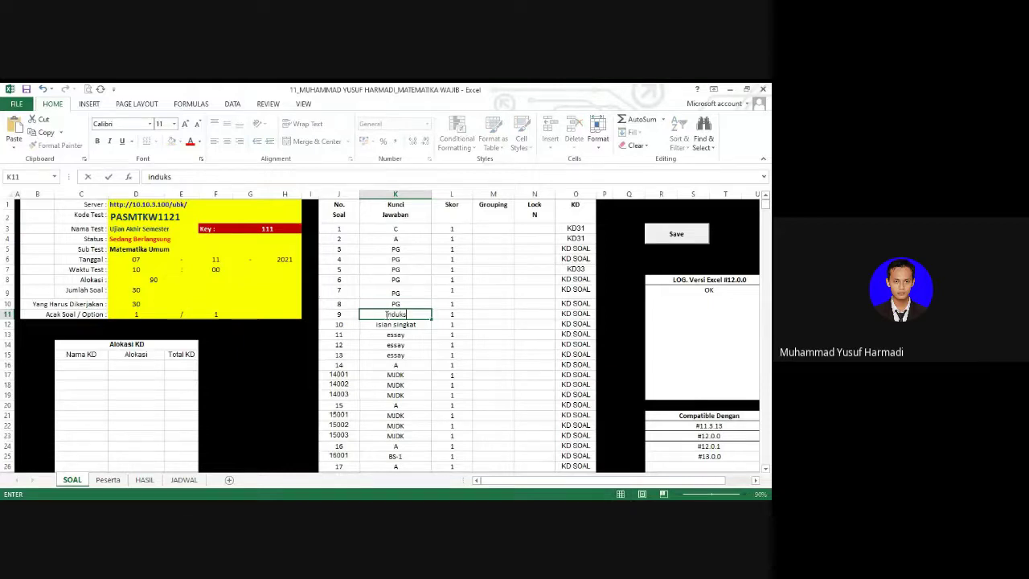
text(i matematika)
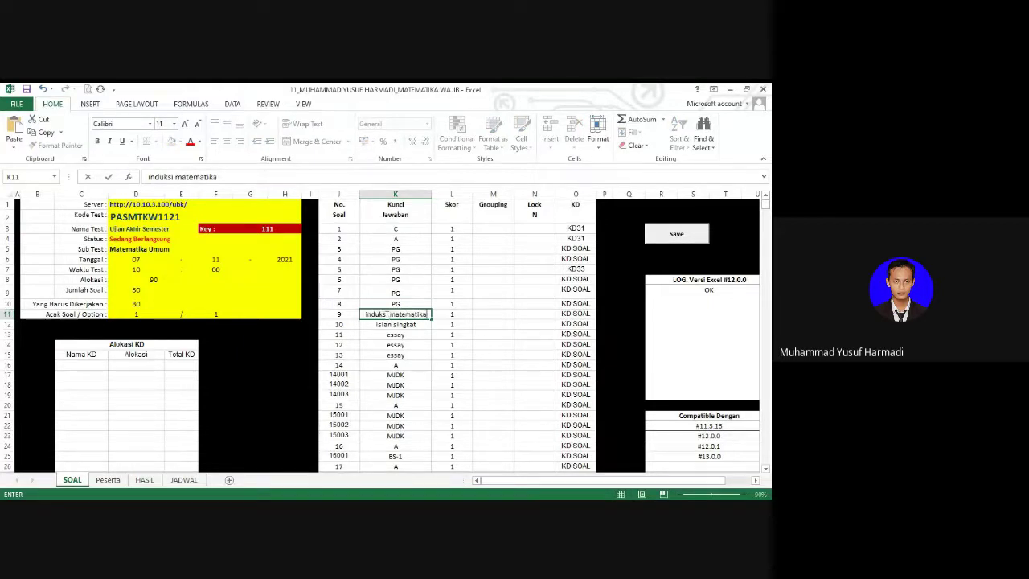
key(Return)
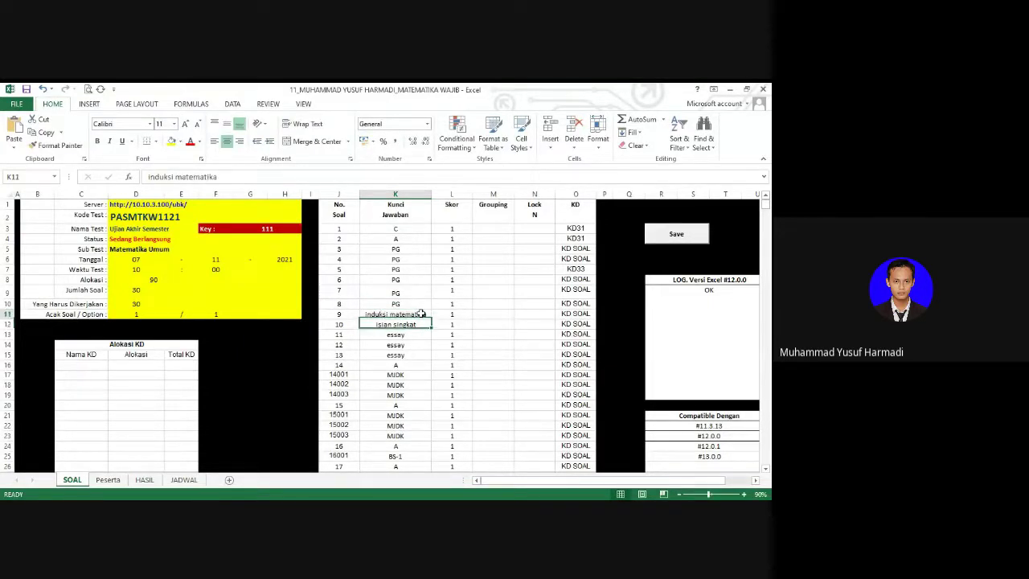
click(421, 313)
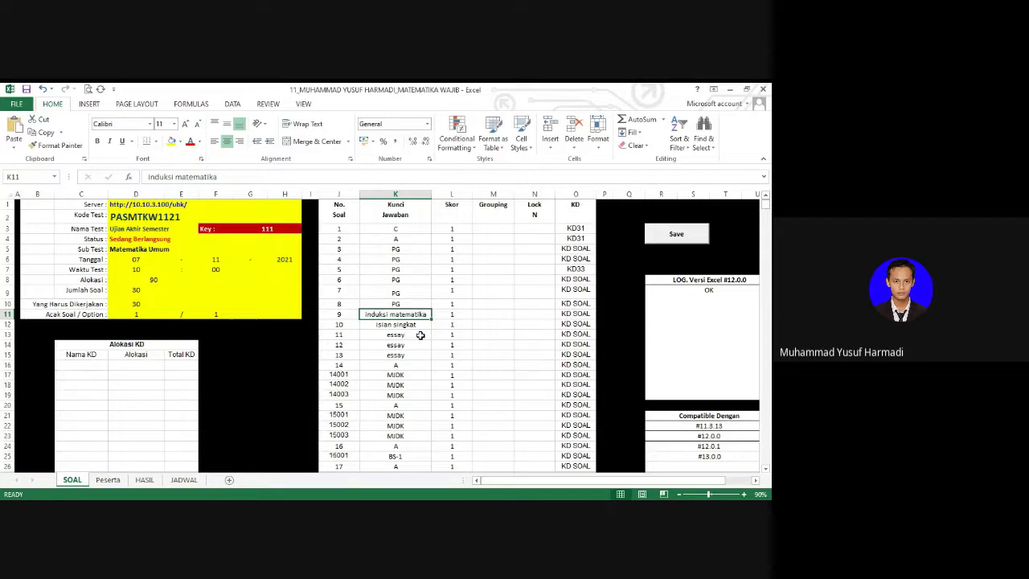
key(F2)
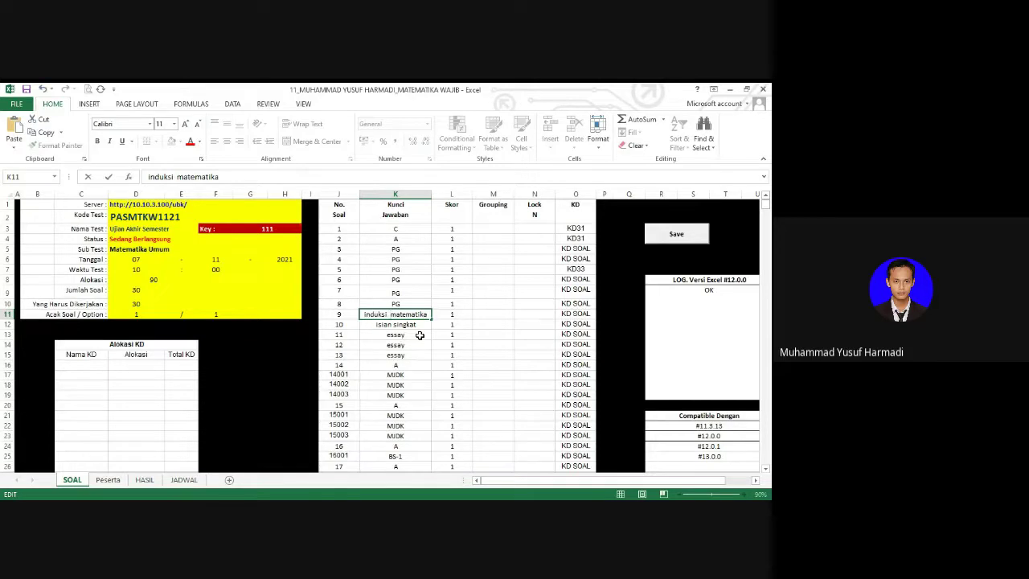
key(BackSpace)
Step: Commit the corrected K11 entry and check the answer keys in K11–K13
key(Return)
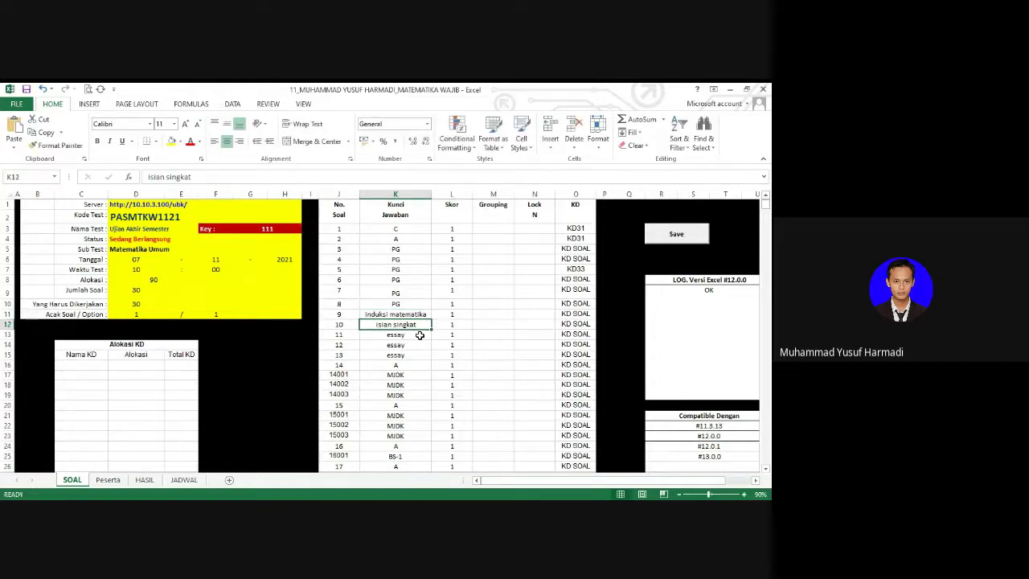
key(Up)
key(shift+Down)
key(Up)
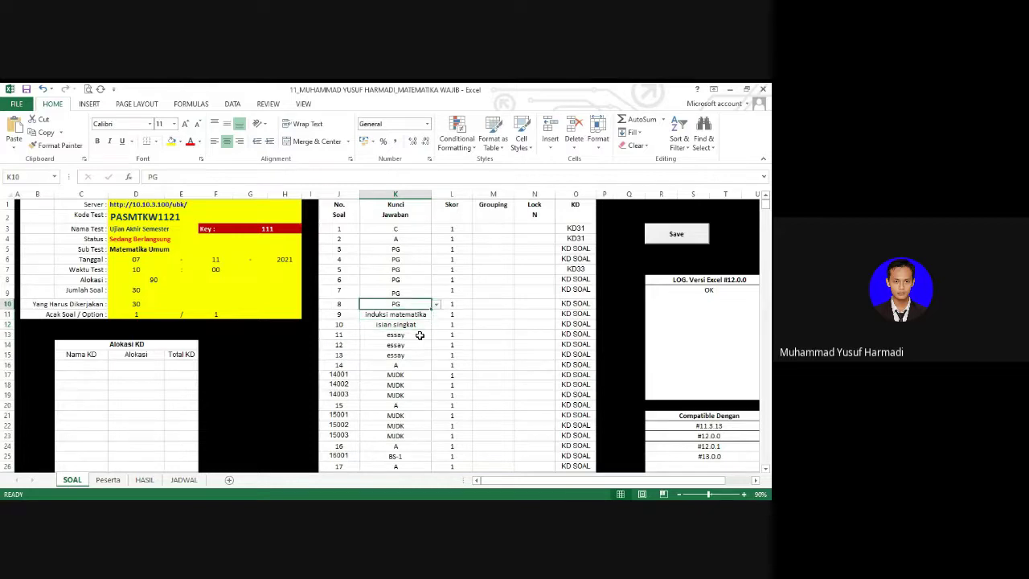
key(Down)
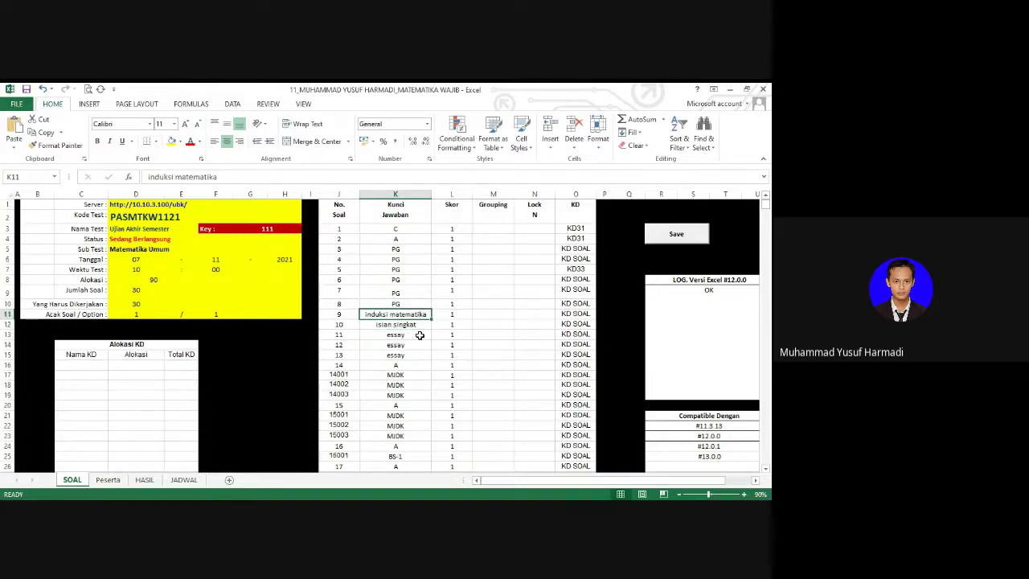
key(Down)
key(Up)
key(Down)
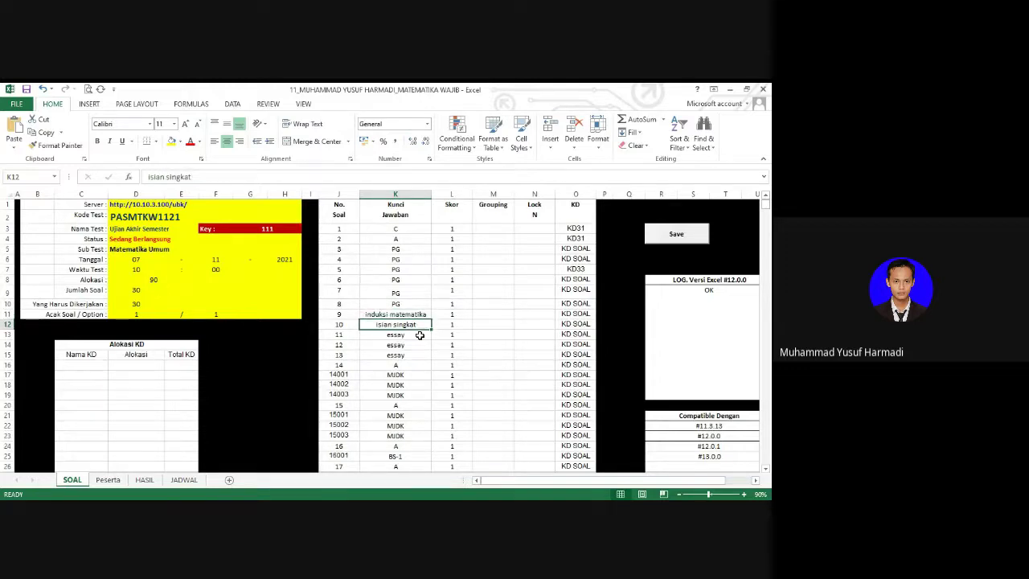
key(Up)
key(Down)
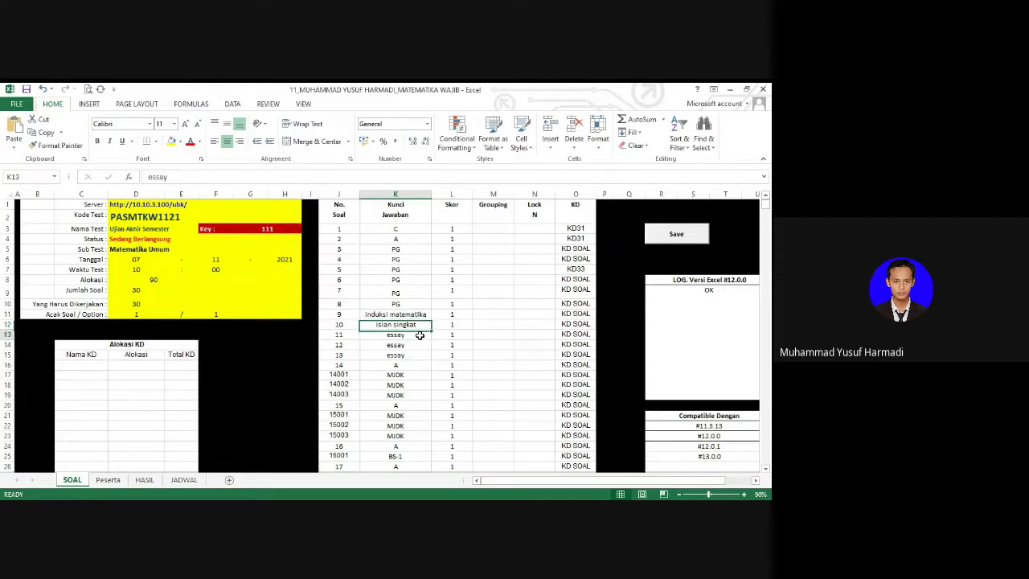
key(Down)
key(Down)
key(Up)
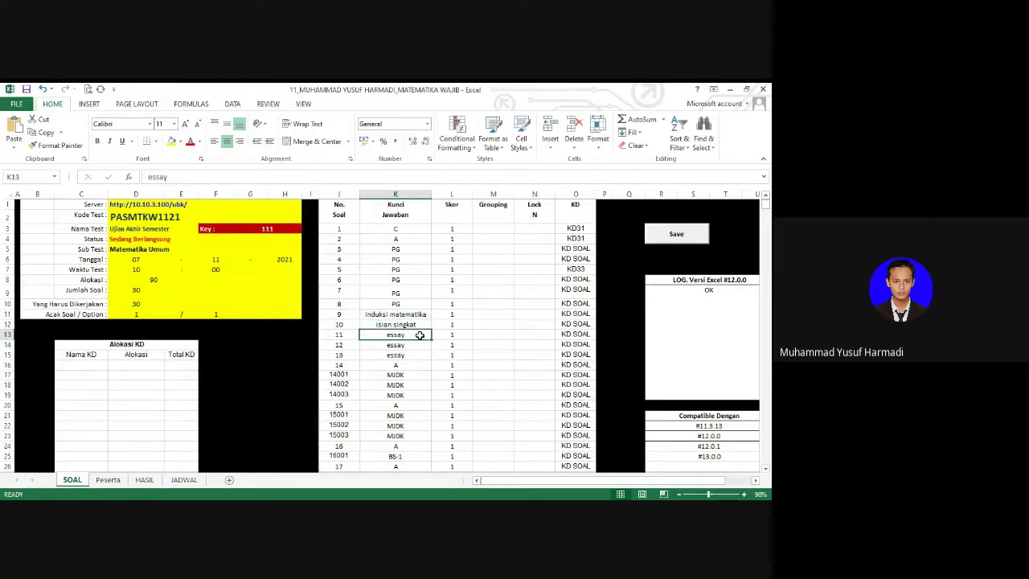
Step: Select the essay answer cells K13:K15, then return to Word's essay questions 11–13
key(shift+Down)
key(shift+Down)
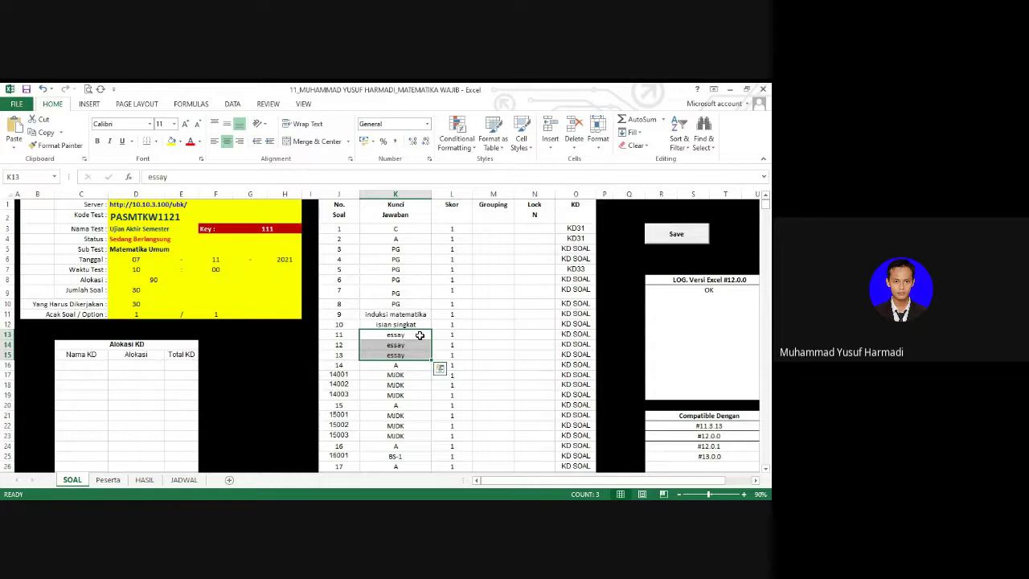
key(Up)
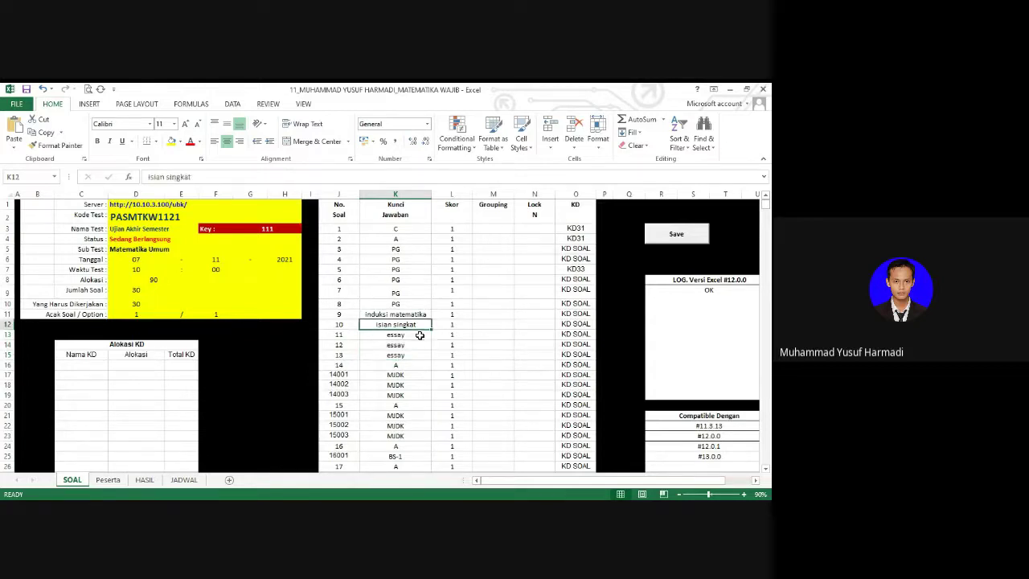
key(Down)
key(shift+Down)
key(shift+Down)
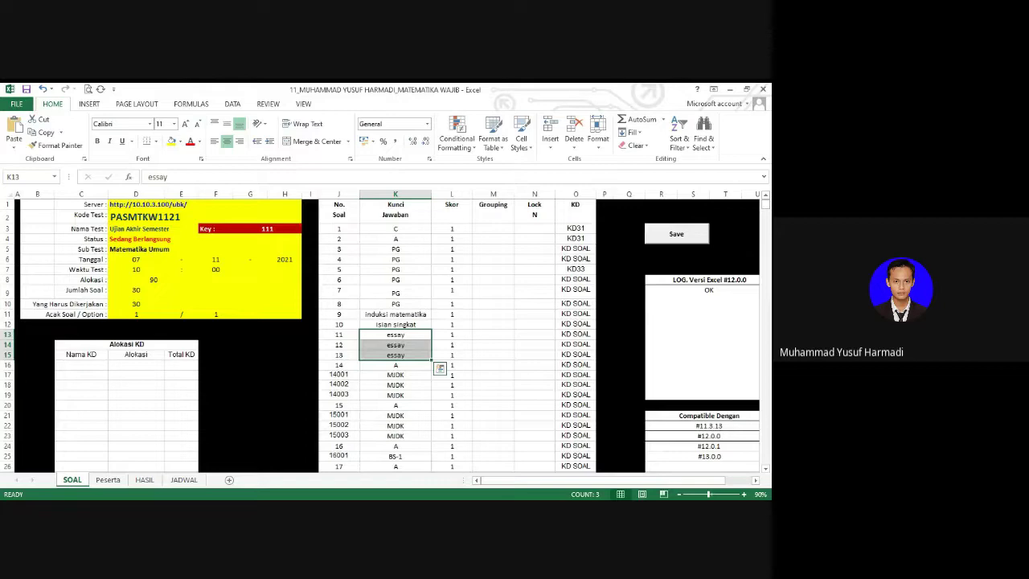
key(alt+Tab)
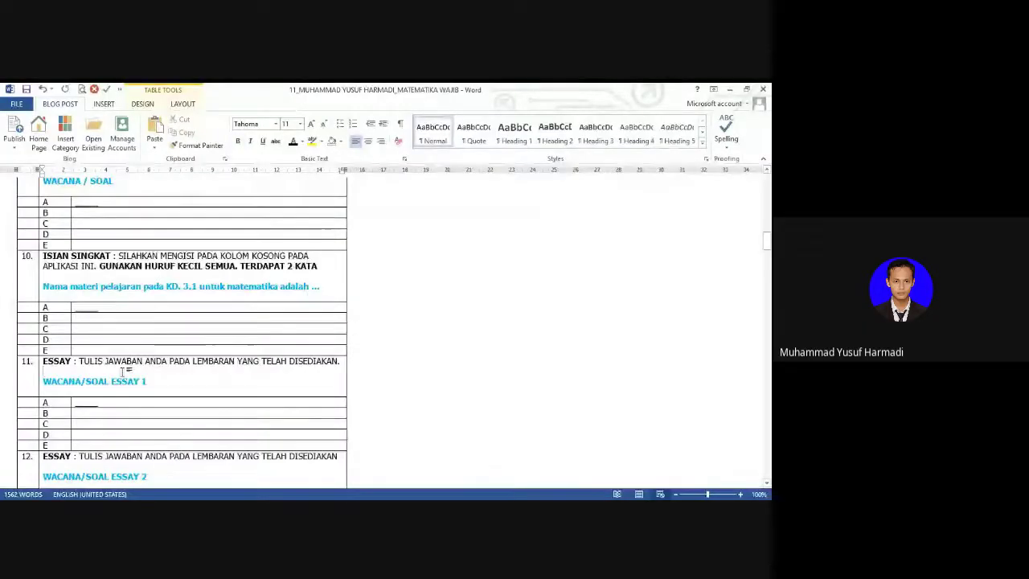
drag(767, 241, 770, 254)
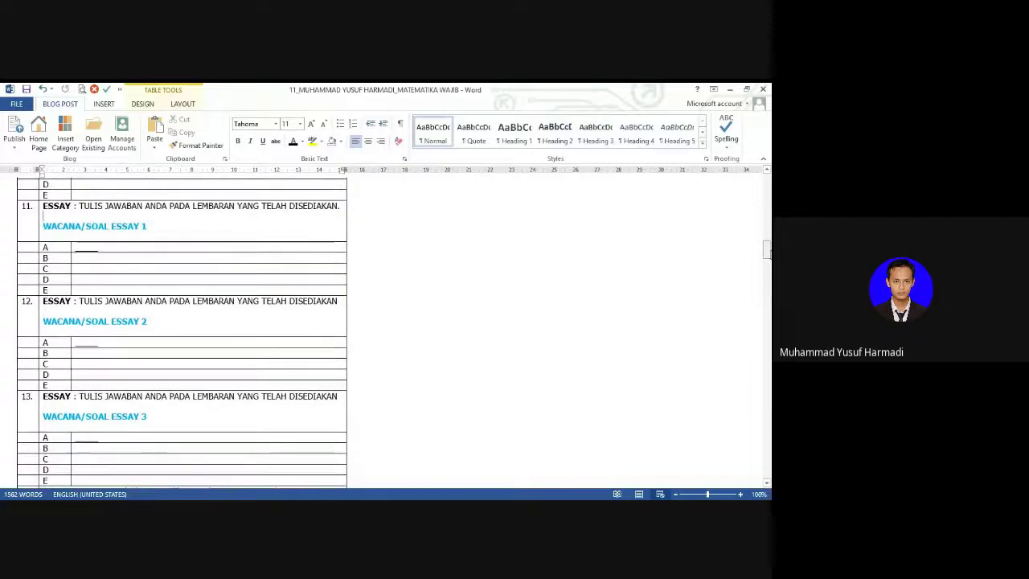
Step: Select the WACANA/SOAL ESSAY 1 placeholder in question 11
click(61, 225)
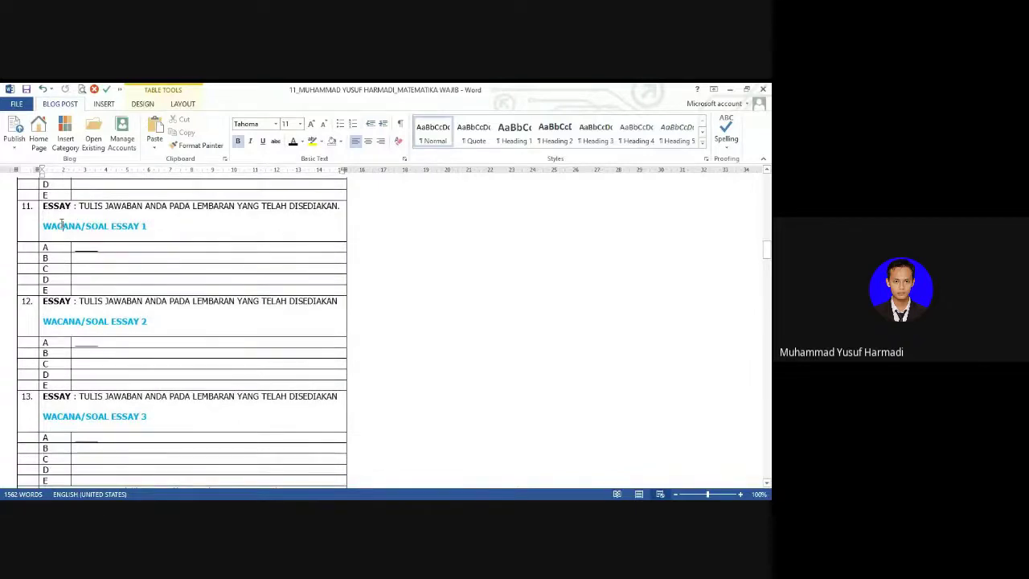
key(Home)
key(ctrl+shift+Right)
key(ctrl+shift+Right)
key(ctrl+shift+Right)
key(ctrl+shift+Right)
key(ctrl+shift+Right)
key(ctrl+shift+Right)
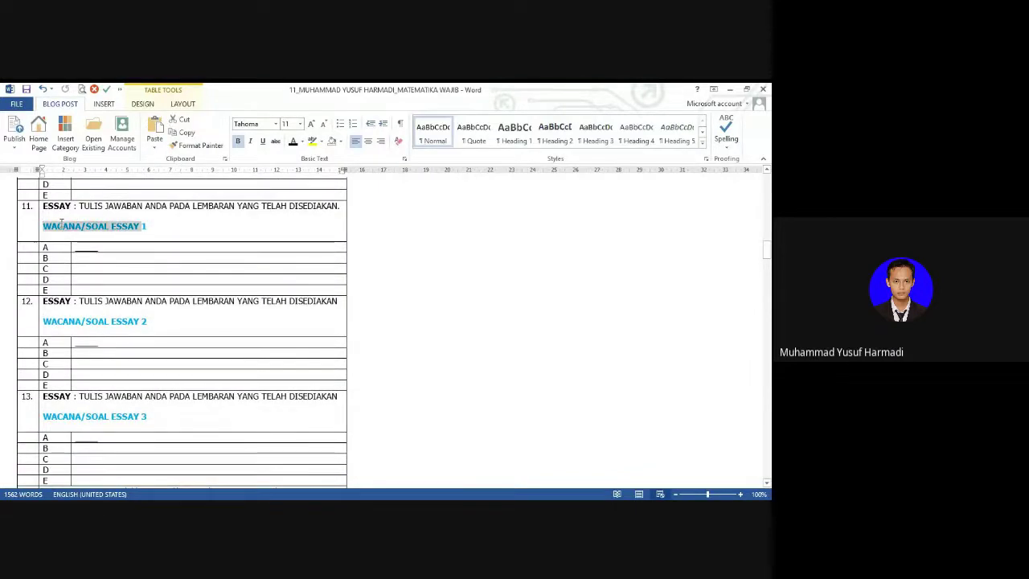
key(Up)
key(Up)
key(ctrl+shift+Right)
key(ctrl+shift+Right)
key(ctrl+shift+Right)
key(ctrl+shift+Right)
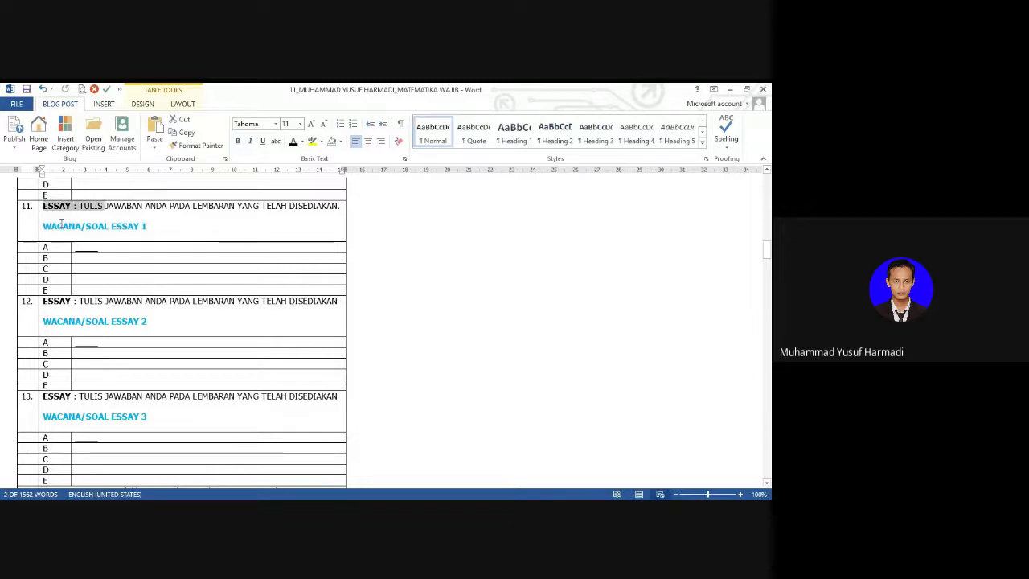
key(ctrl+shift+Right)
key(ctrl+shift+Right)
key(ctrl+shift+Right)
key(ctrl+shift+Right)
key(ctrl+shift+Right)
key(ctrl+shift+Right)
key(ctrl+shift+Right)
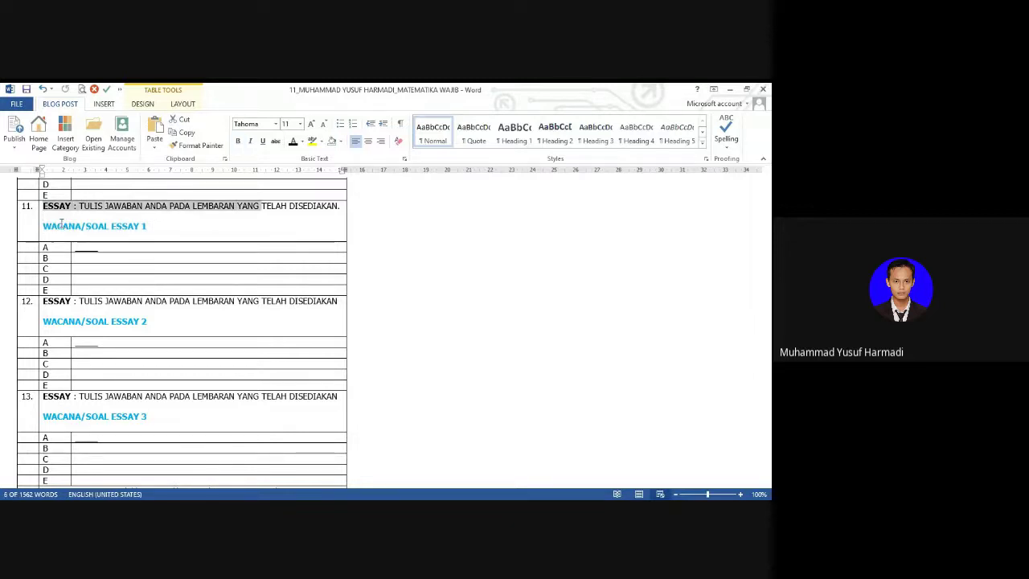
key(Down)
key(Down)
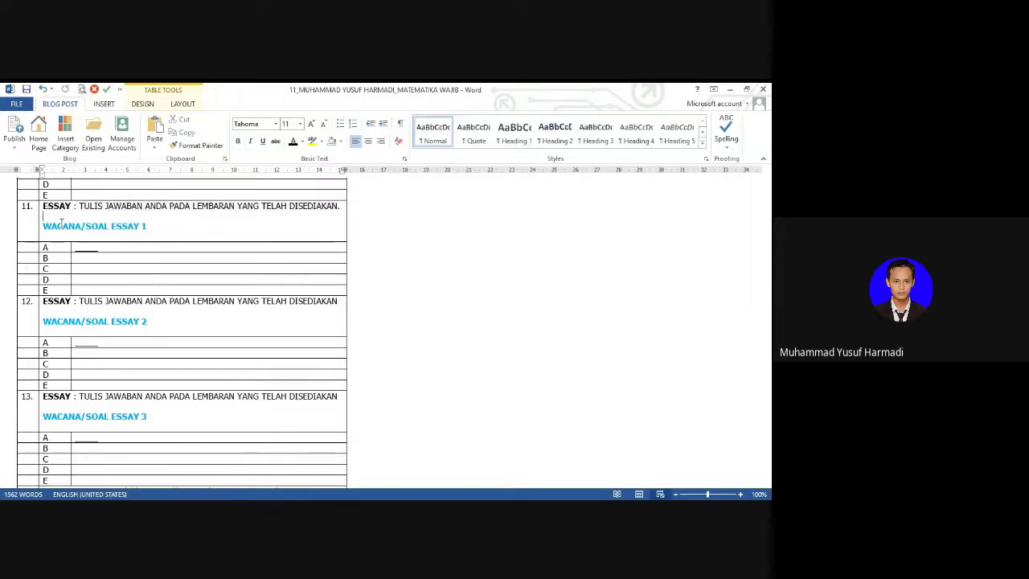
key(shift+Home)
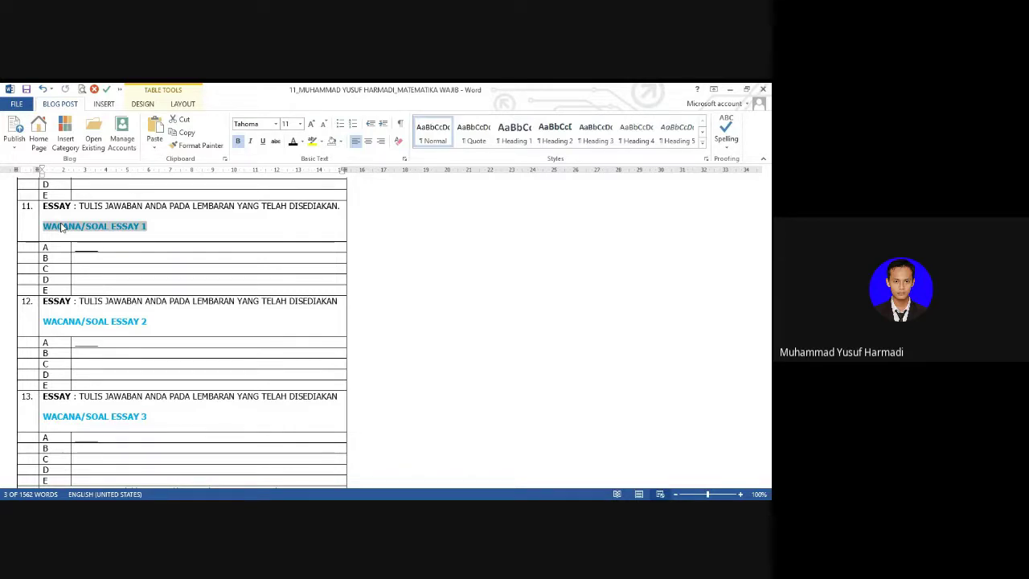
Step: Replace it with the prompt 'Jelaskan ciri-ciri Matrik Identitas ...'
text(Jel)
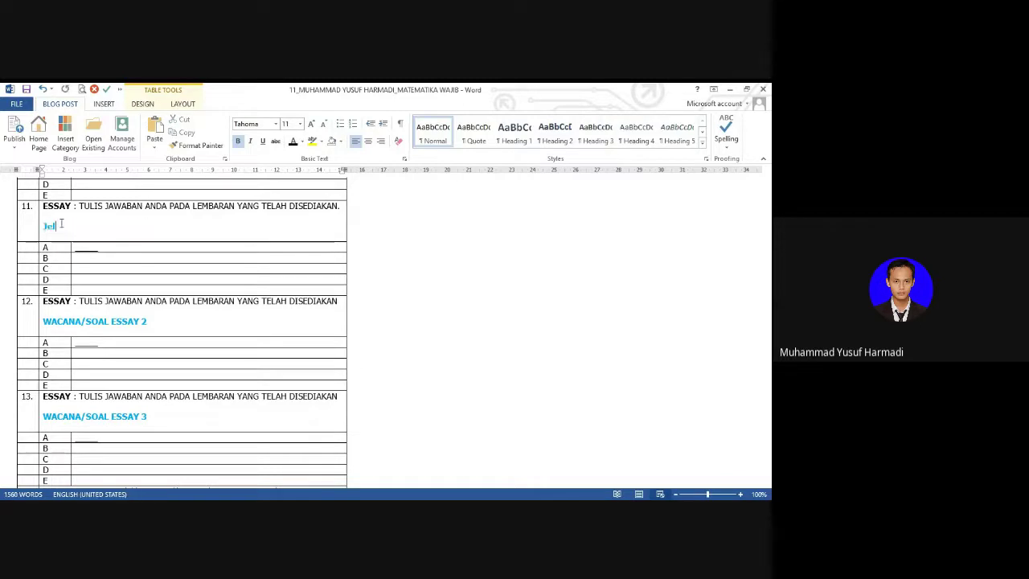
text(as)
text(kan apa)
key(BackSpace)
key(BackSpace)
key(BackSpace)
key(BackSpace)
text(car)
key(BackSpace)
key(BackSpace)
key(BackSpace)
text(ciri-ciri)
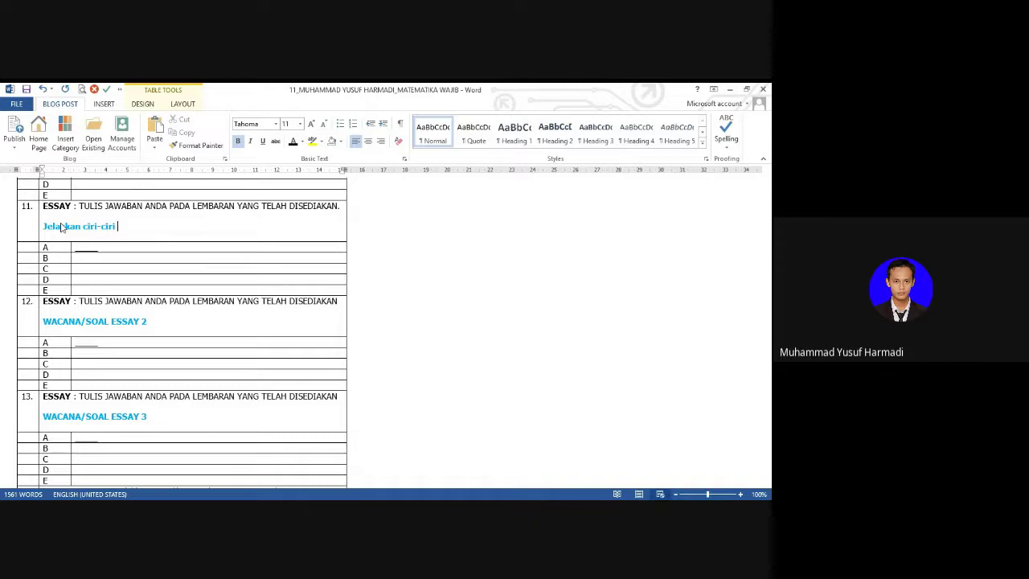
text(Matrik)
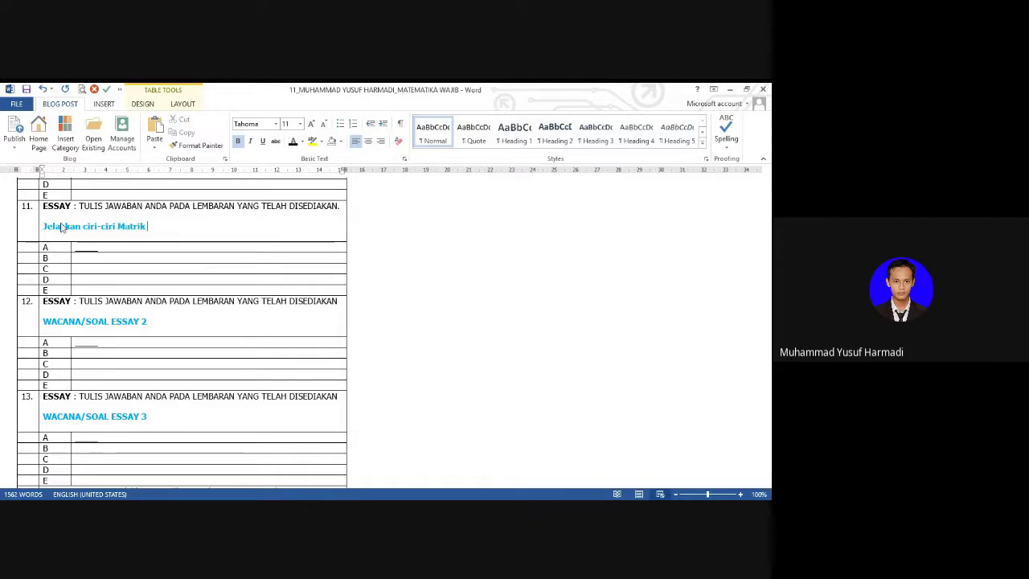
text( Identitas ...)
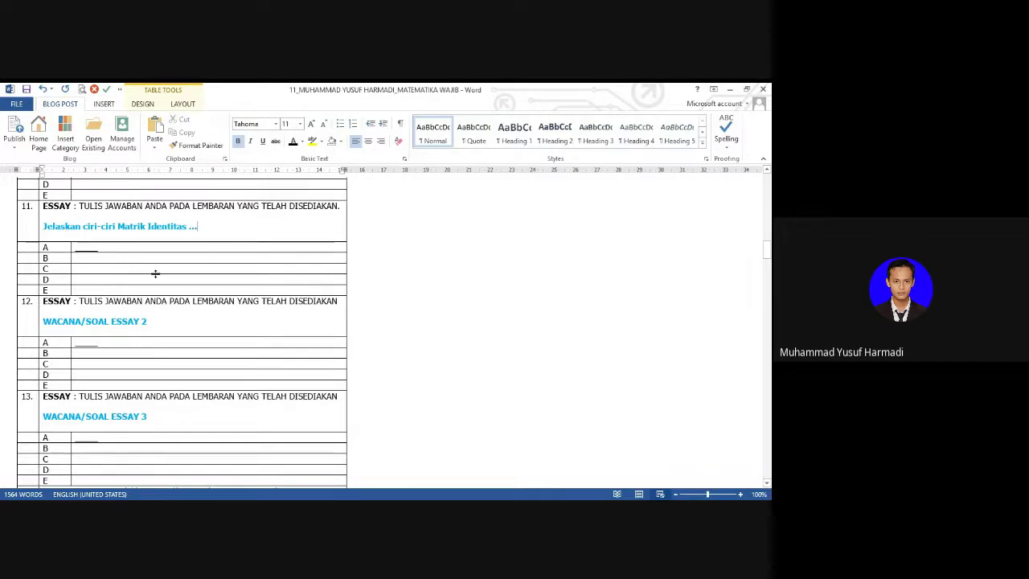
click(113, 247)
click(215, 227)
Step: Add two blank lines below question 11's prompt
click(97, 106)
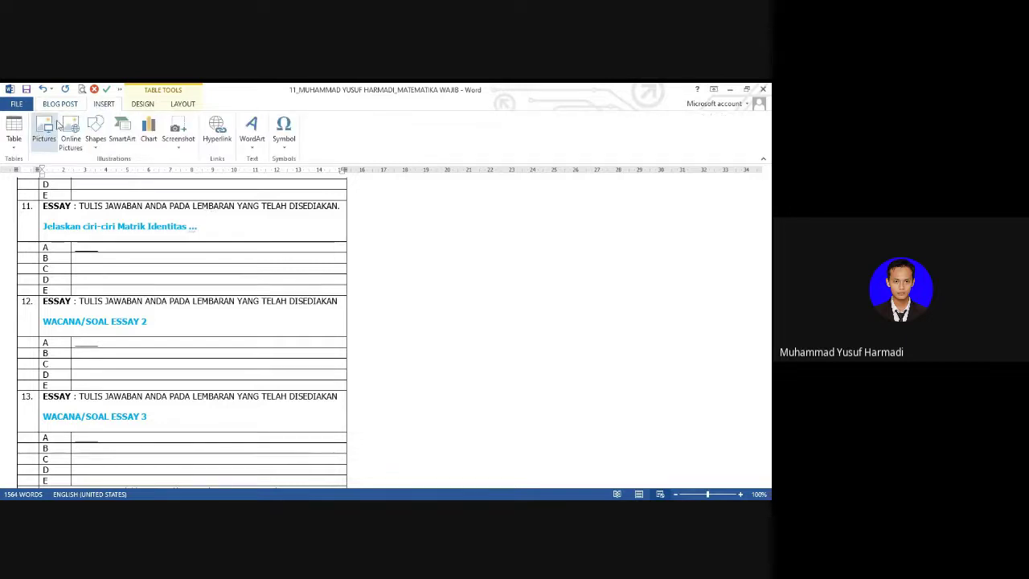
click(59, 105)
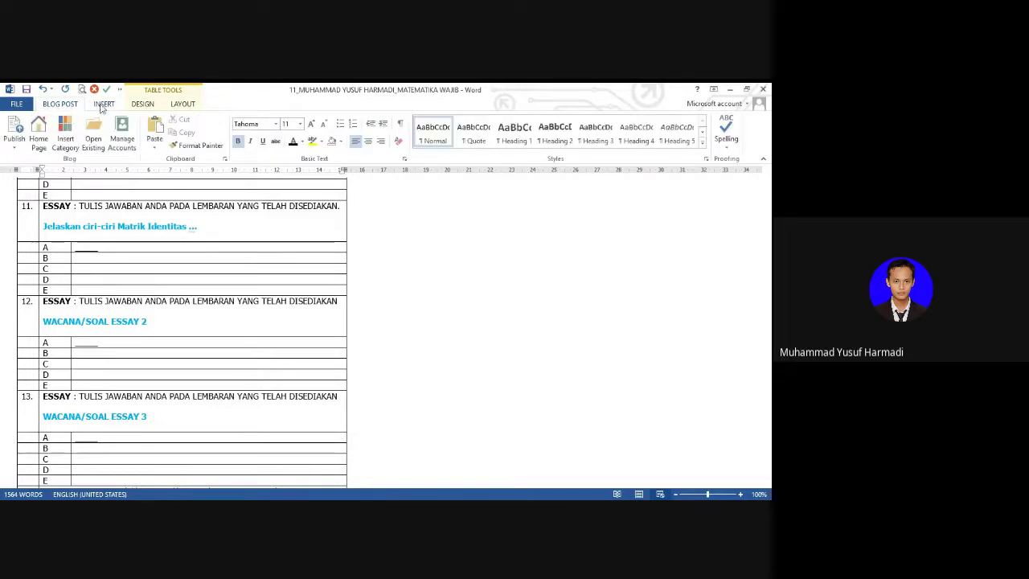
click(229, 225)
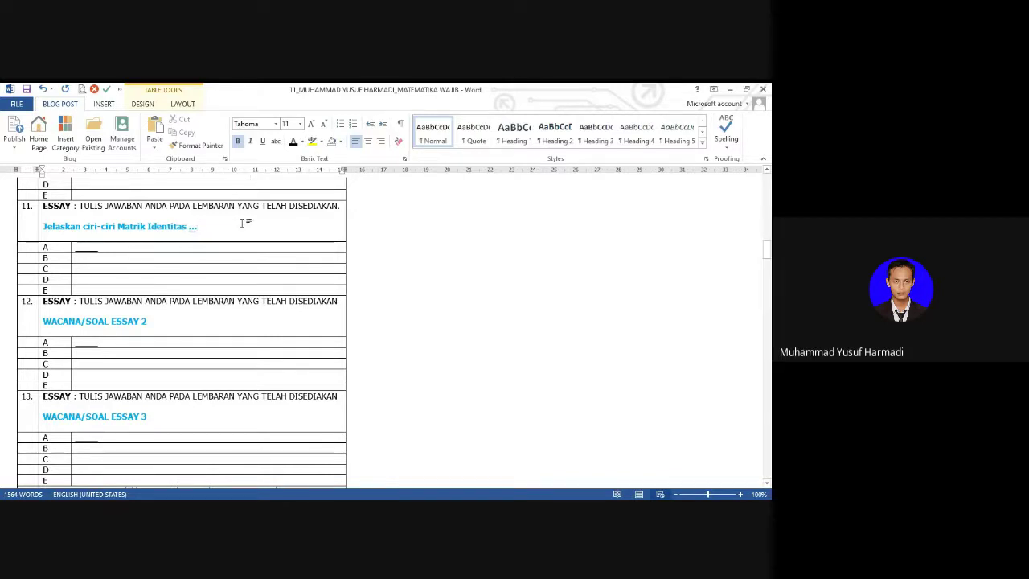
key(Return)
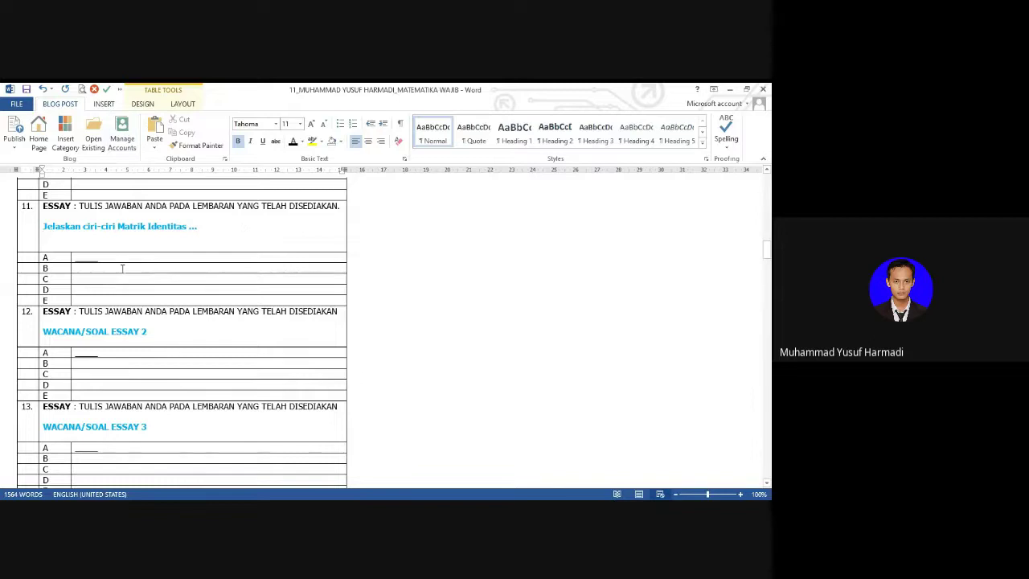
key(Return)
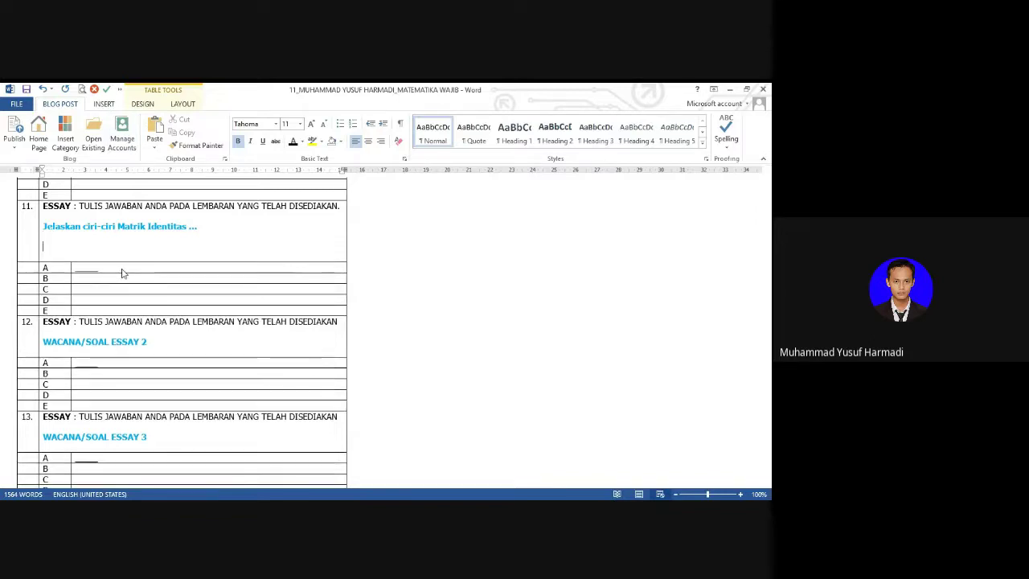
Step: Type the expression 3² x 3 with a superscript 2 exponent, then start a new line
text(3)
key(ctrl+shift+equal)
text(2)
key(ctrl+shift+equal)
text(x 3⁵ = ...)
key(Return)
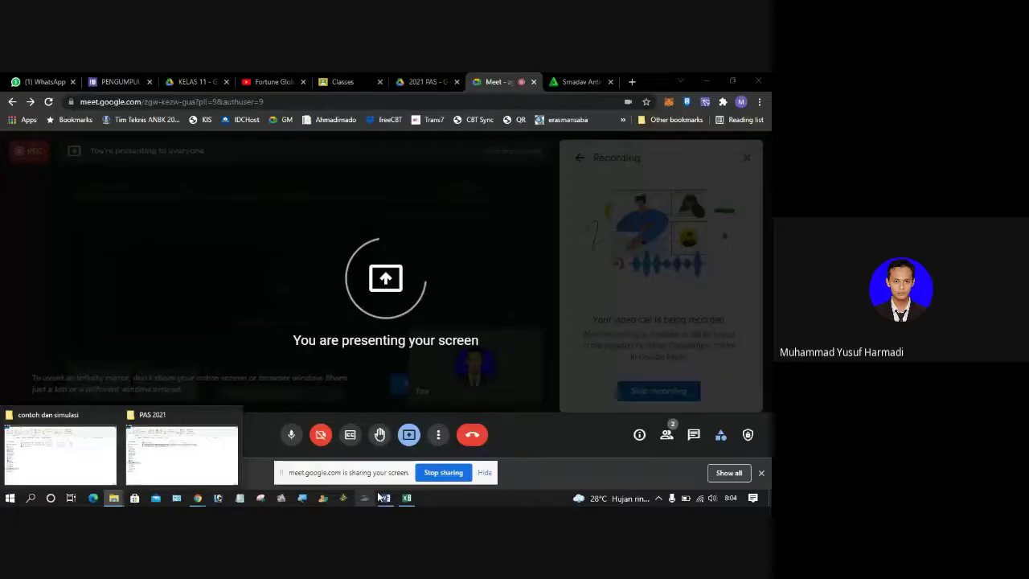
Step: Launch Snipping Tool and copy a snip of the 3² x 3⁵ = ... expression
click(387, 500)
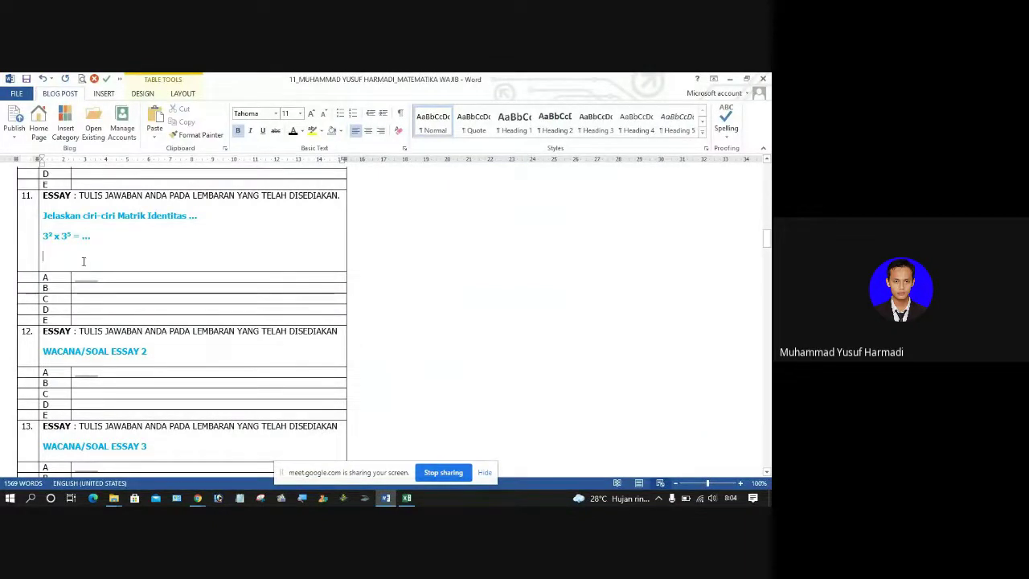
click(261, 498)
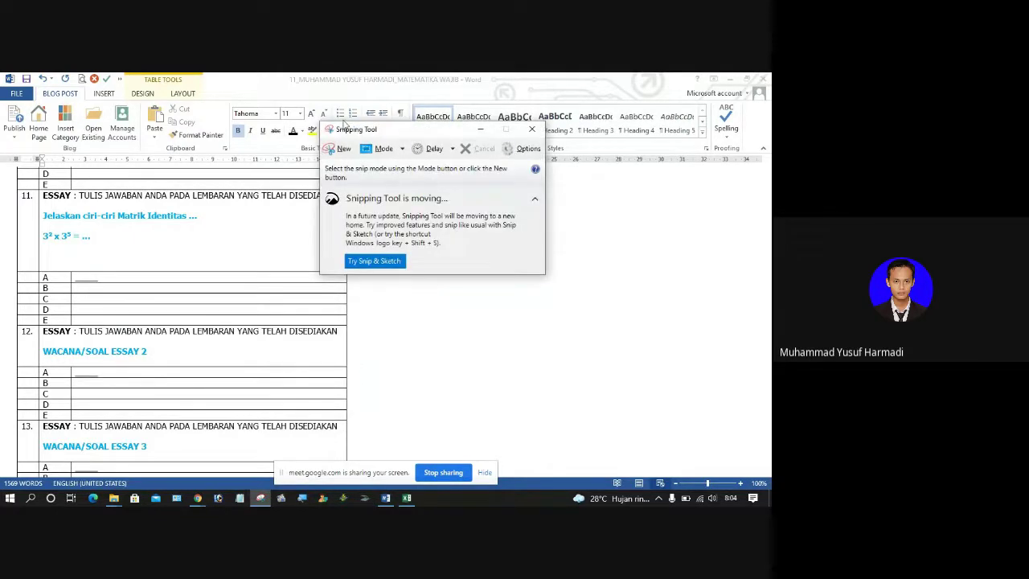
click(9, 498)
text(snip)
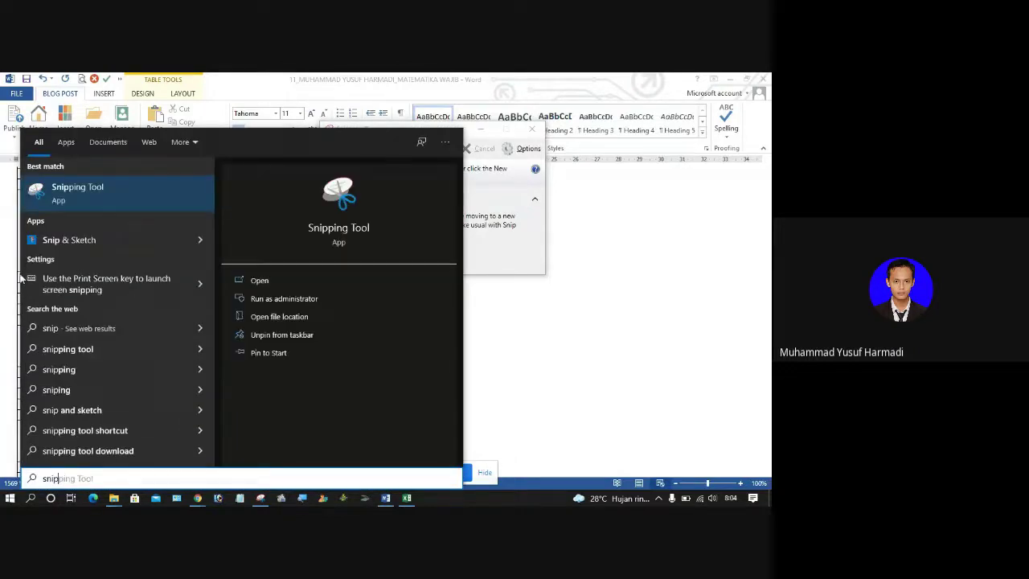
click(101, 208)
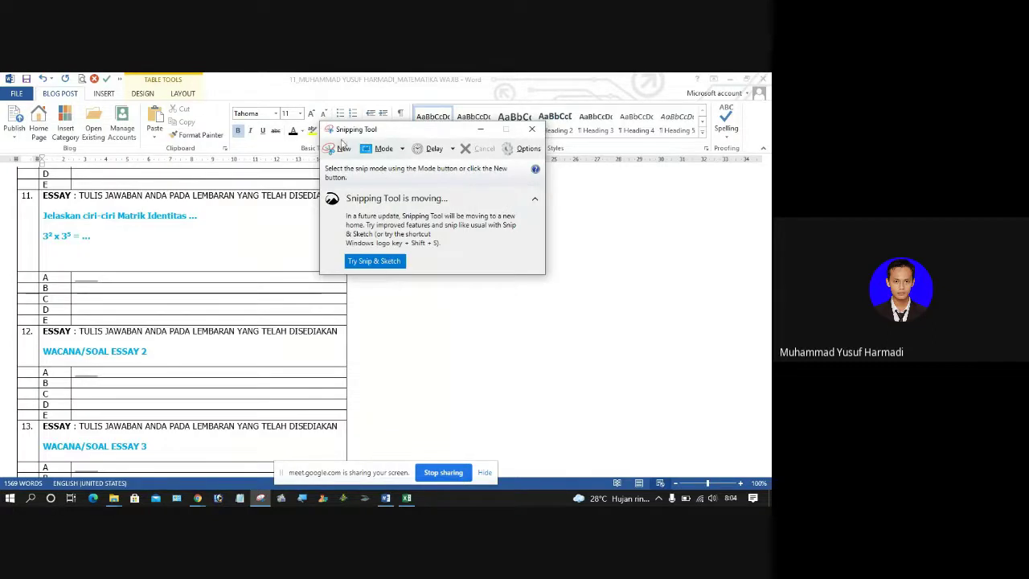
click(336, 149)
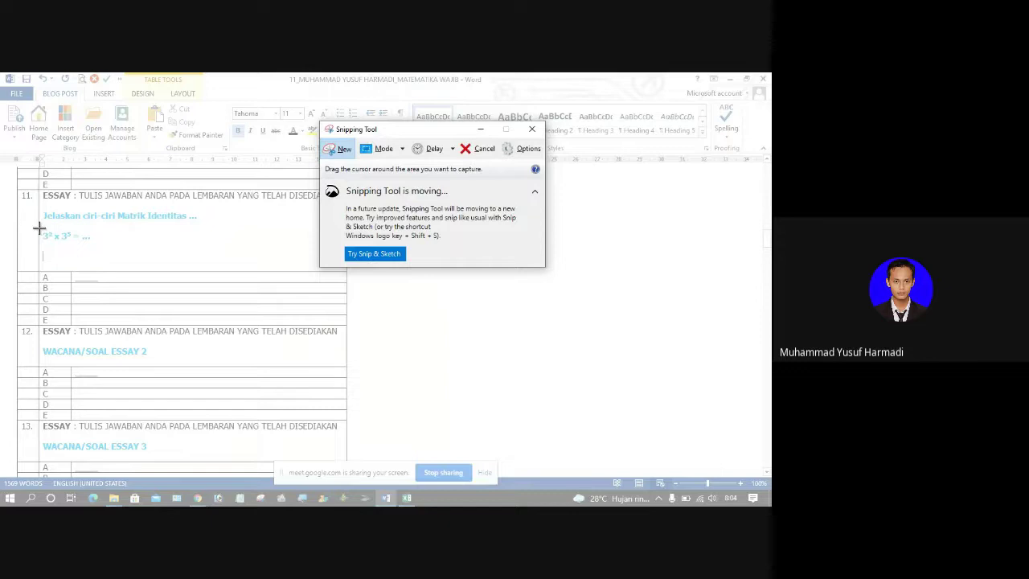
drag(40, 228, 93, 245)
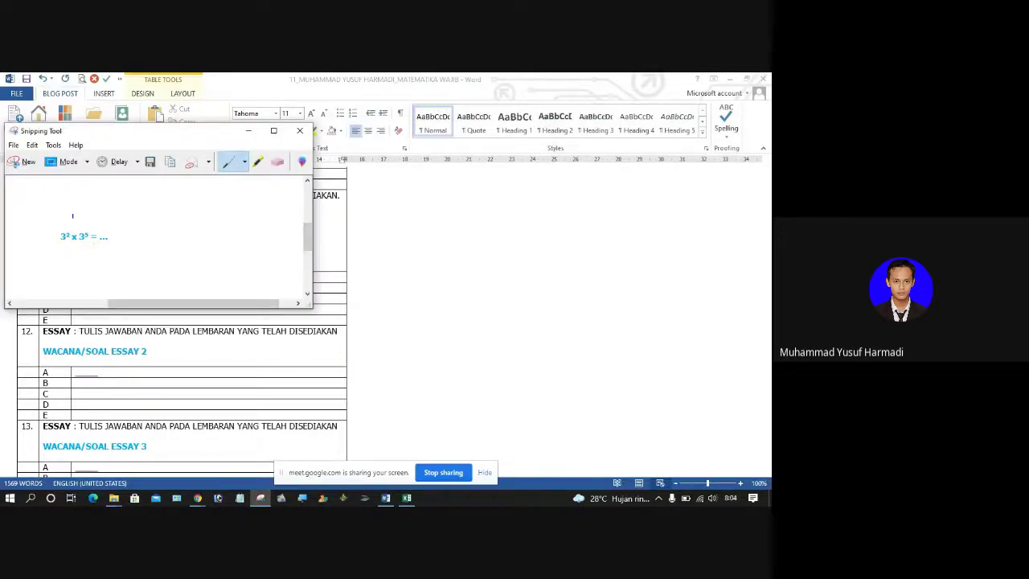
click(171, 163)
Step: Delete the typed expression line from question 11 in Word
click(321, 259)
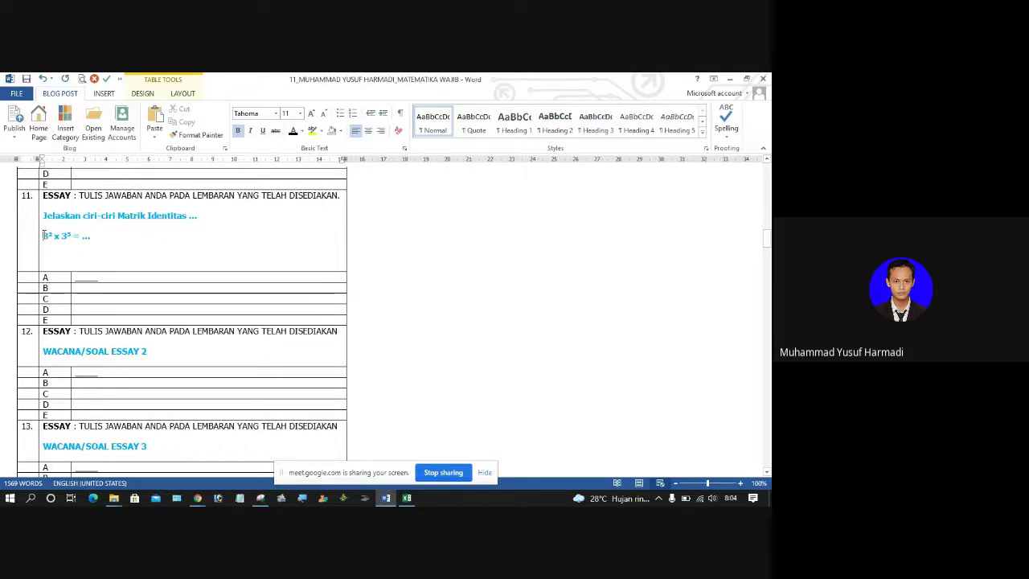
drag(44, 235, 93, 233)
key(Delete)
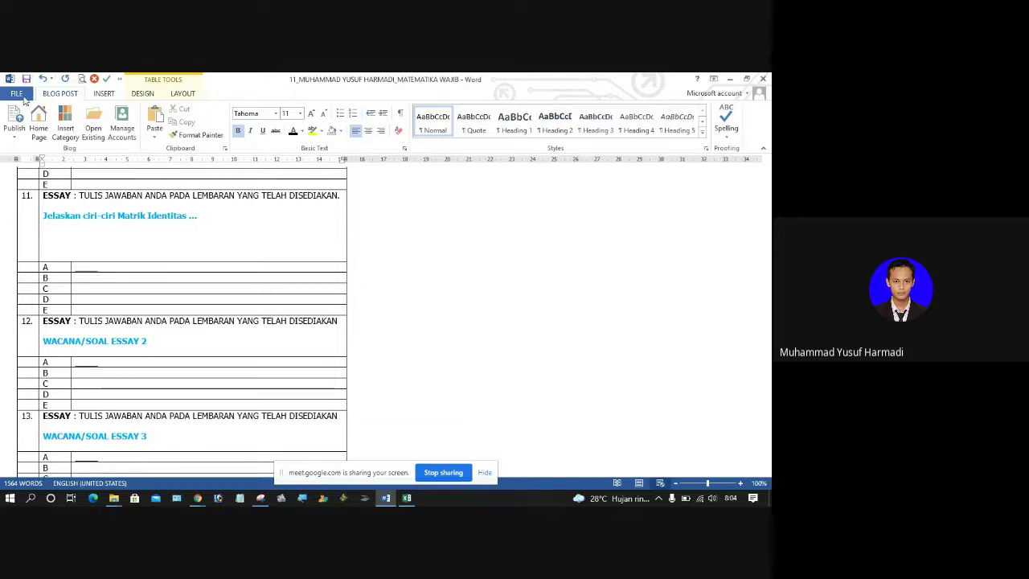
Step: Paste the snipped expression image under question 11 and select it
click(159, 115)
click(73, 238)
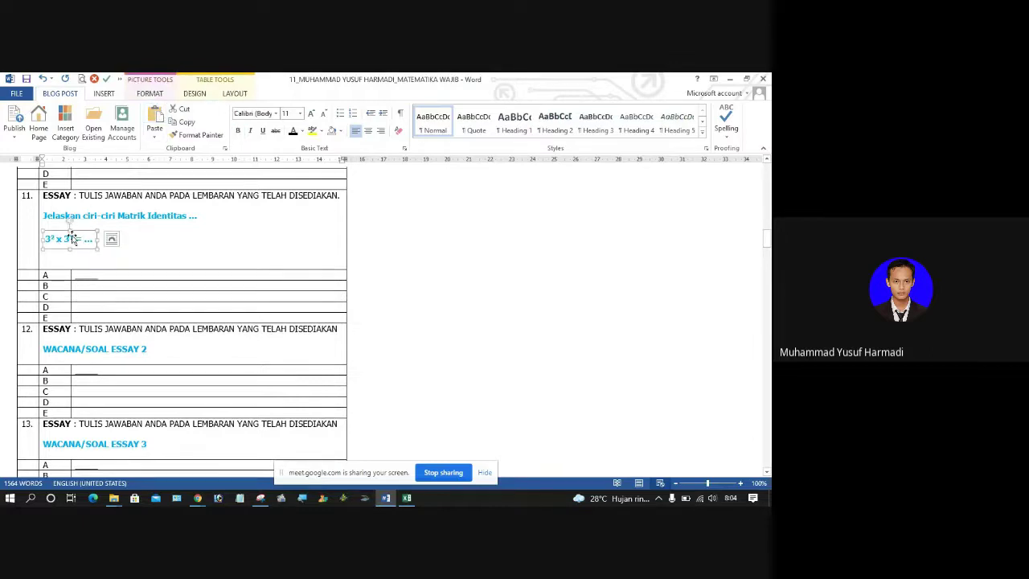
double_click(73, 237)
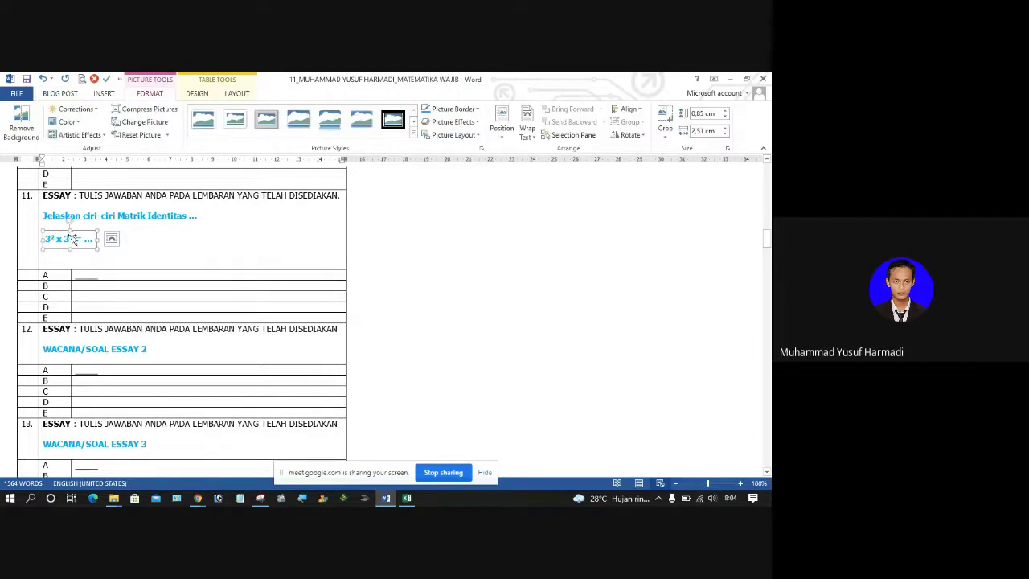
click(523, 131)
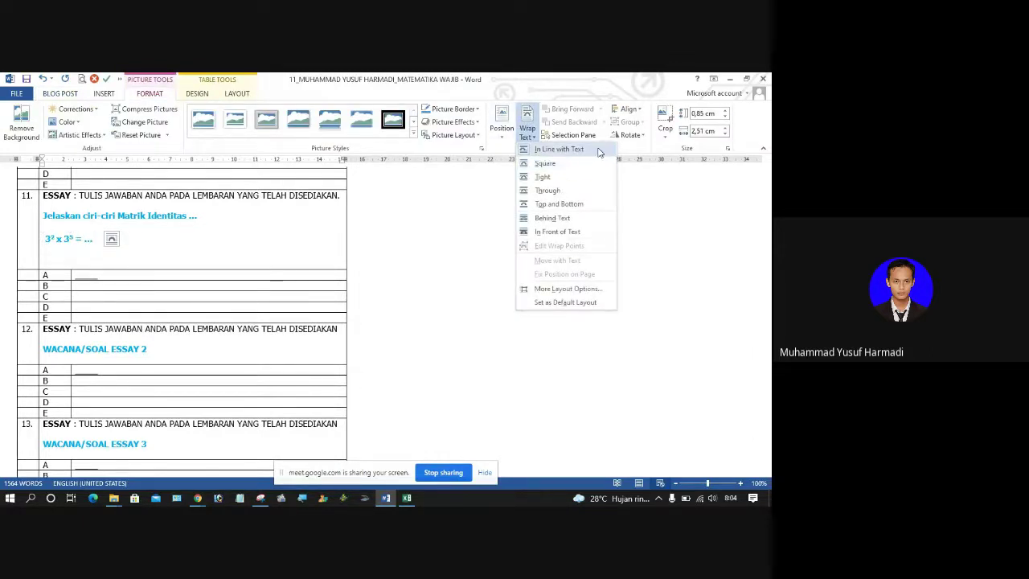
Step: Set the expression picture's width to 3,3 cm, then deselect it
click(707, 131)
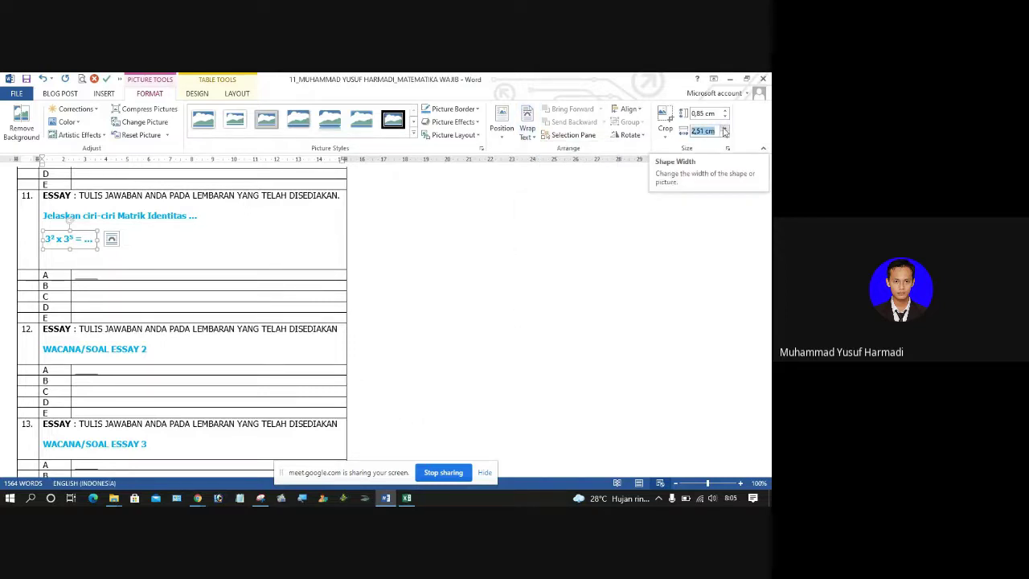
click(724, 129)
click(724, 129)
click(724, 129)
click(724, 129)
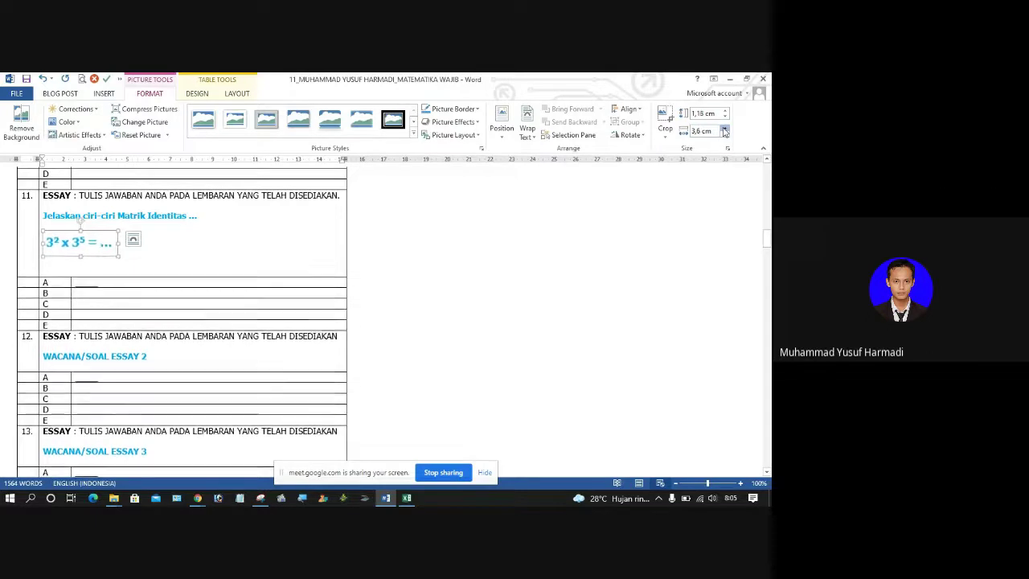
click(724, 128)
click(724, 129)
click(724, 137)
click(724, 137)
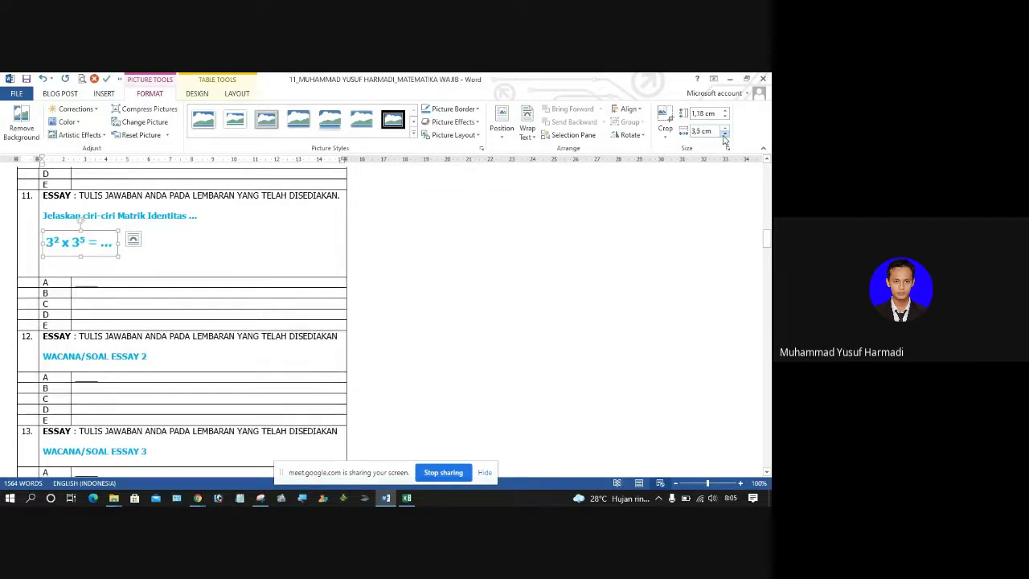
click(724, 136)
click(724, 128)
click(725, 135)
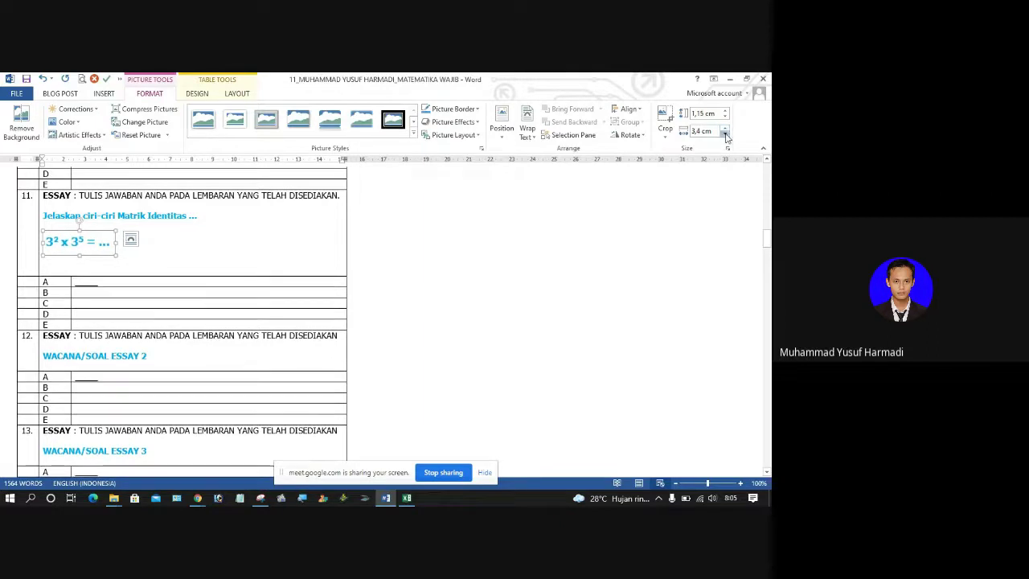
click(725, 136)
click(306, 227)
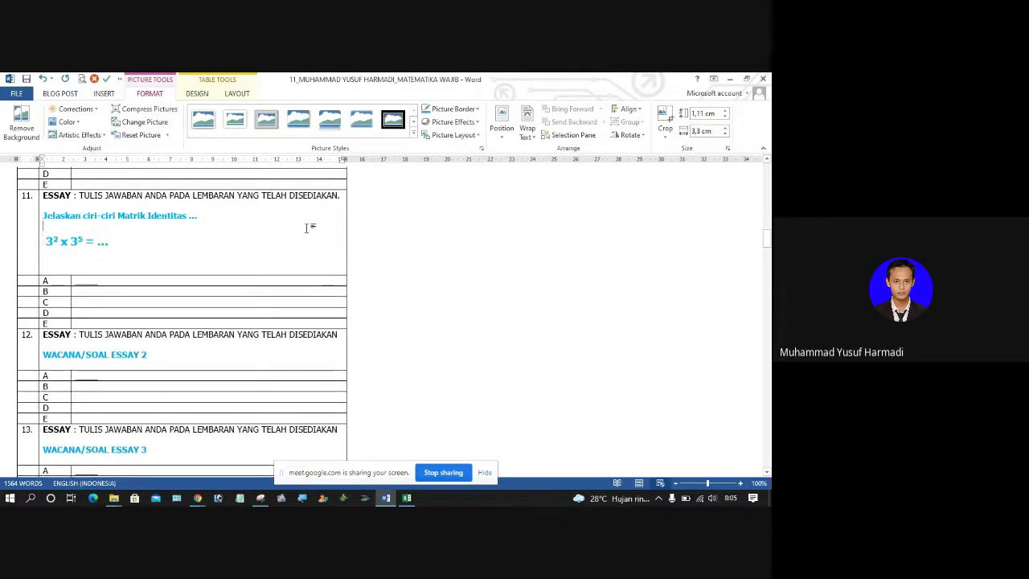
click(74, 247)
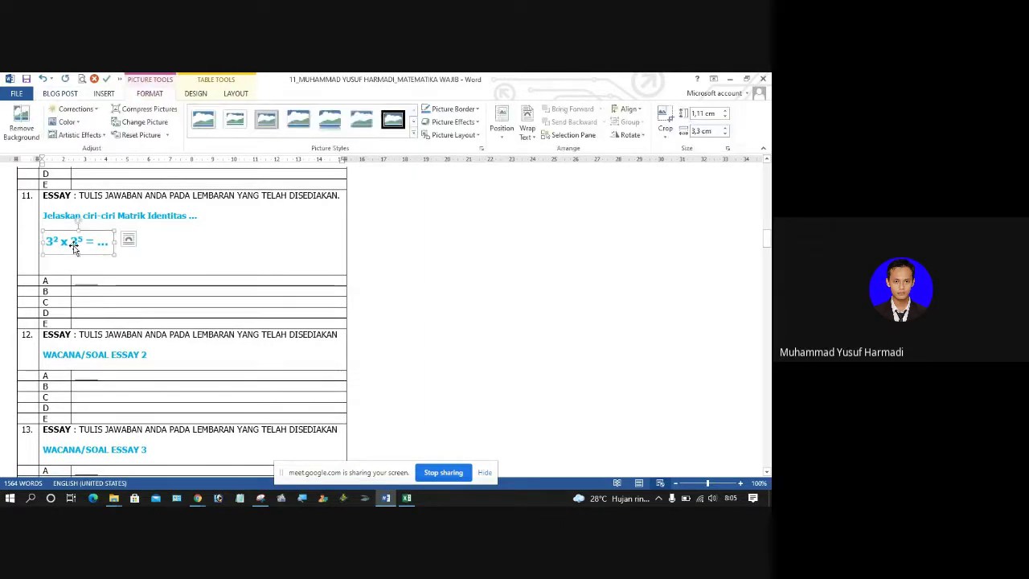
click(150, 239)
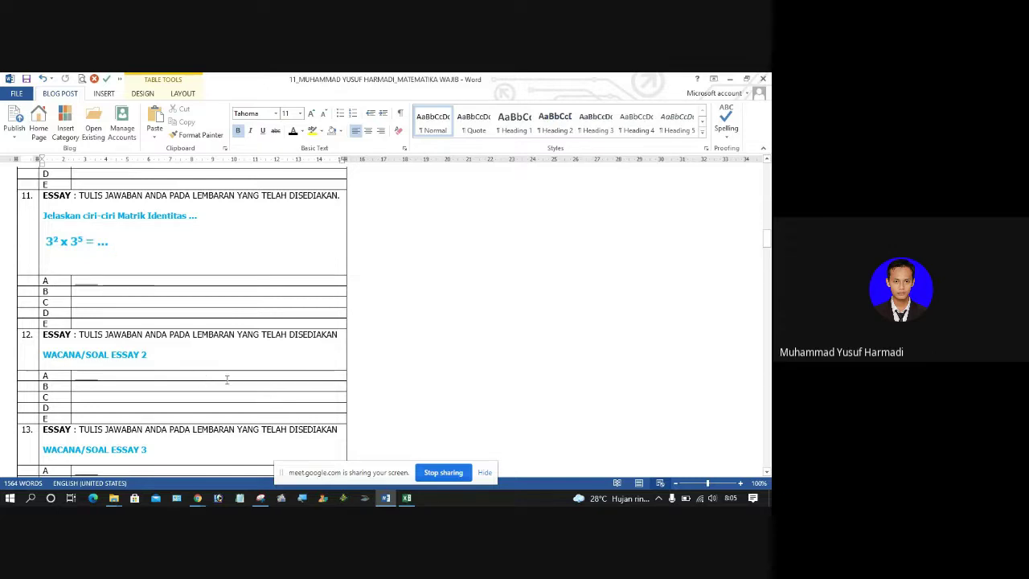
scroll(240, 377, down, 7)
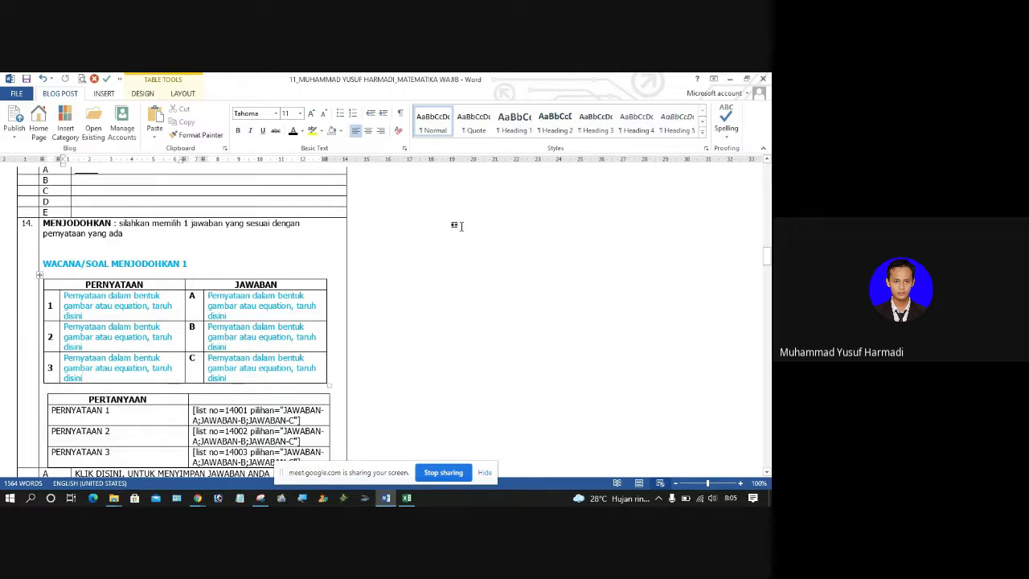
scroll(765, 257, down, 2)
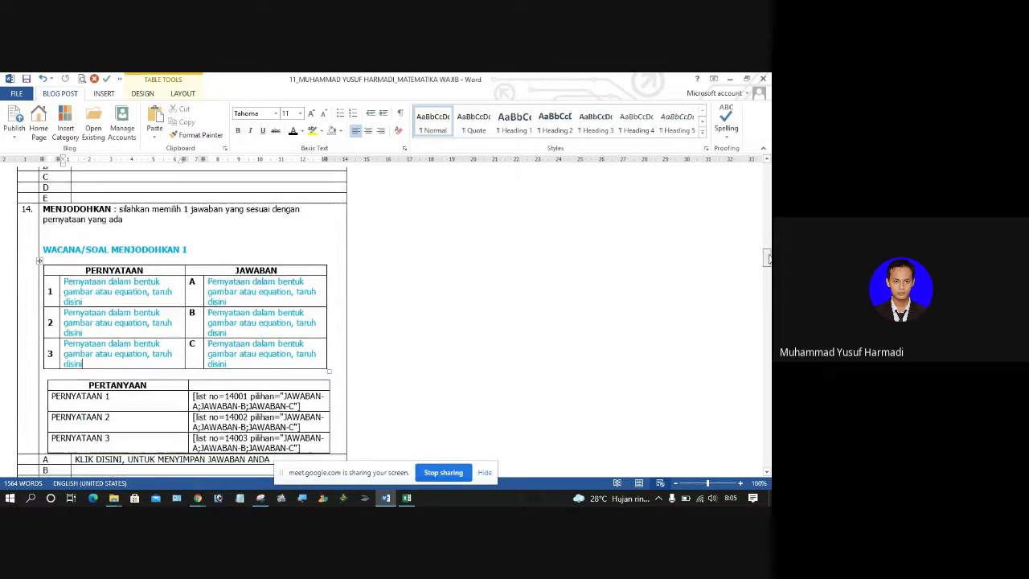
scroll(766, 258, up, 1)
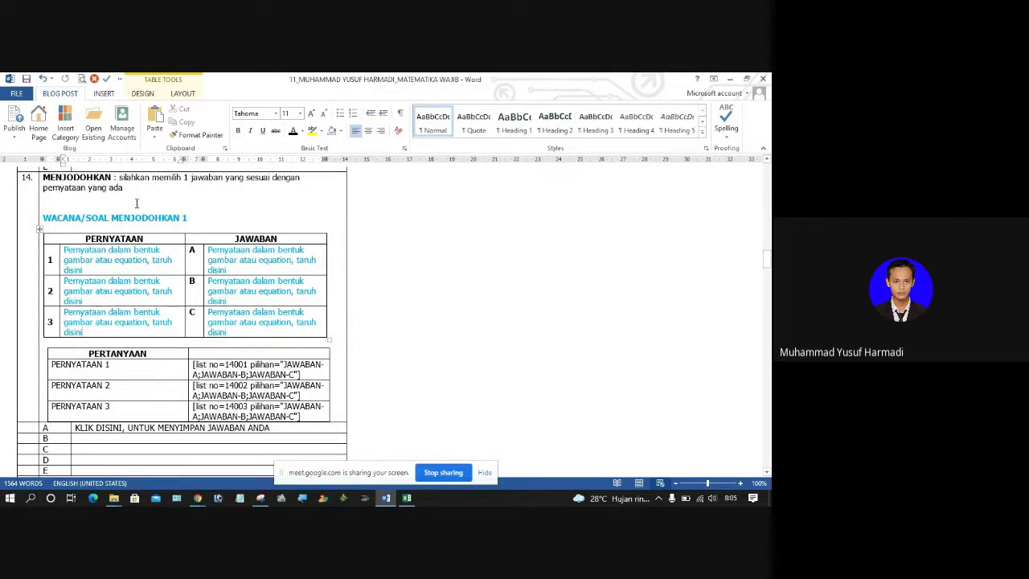
click(40, 230)
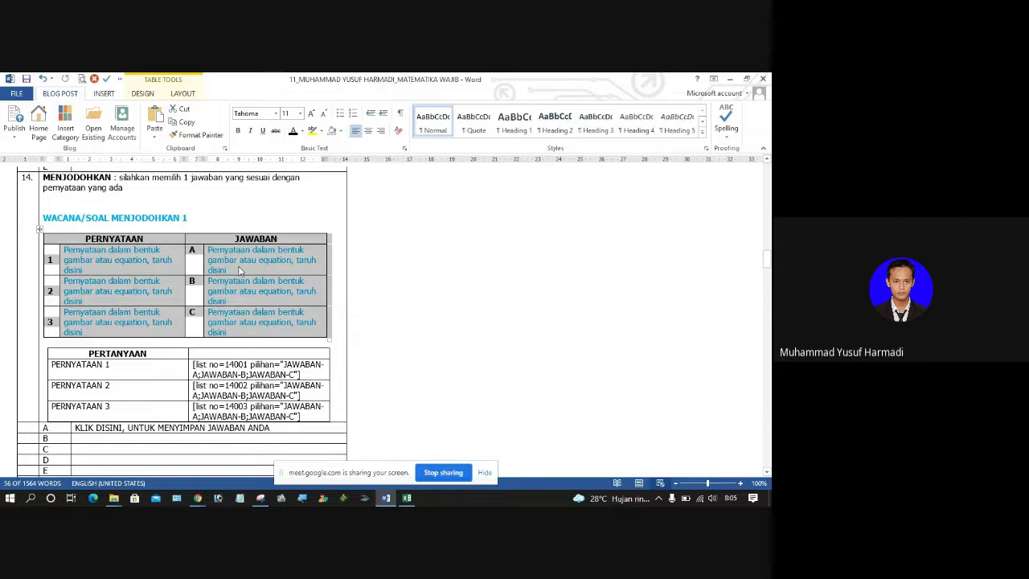
click(134, 272)
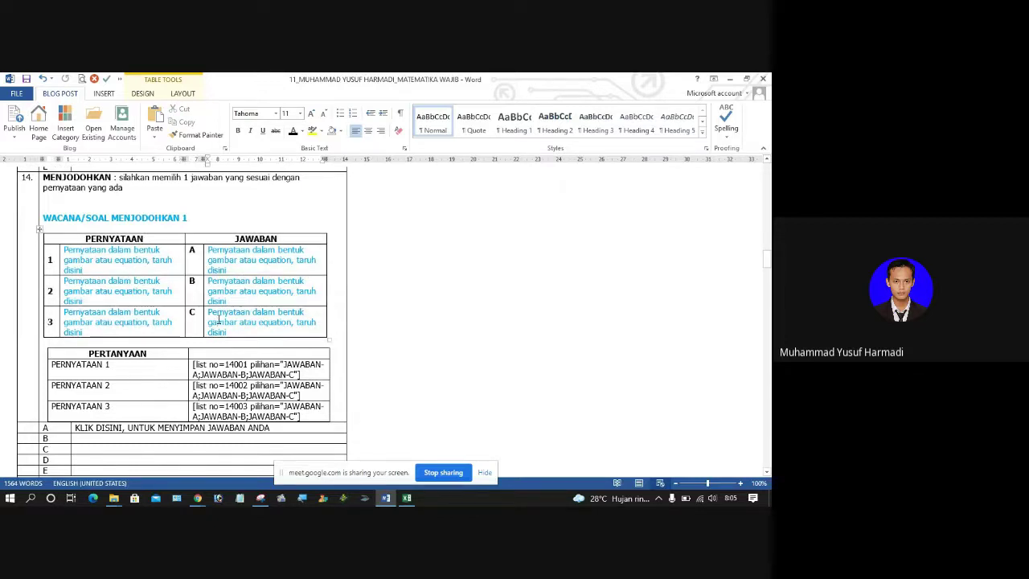
drag(65, 252, 83, 271)
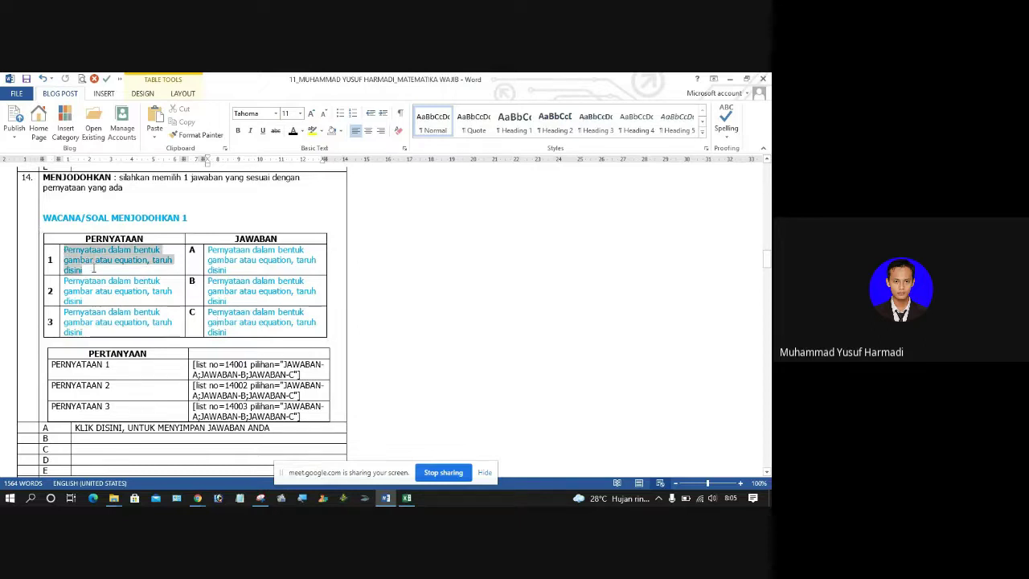
click(214, 330)
click(204, 314)
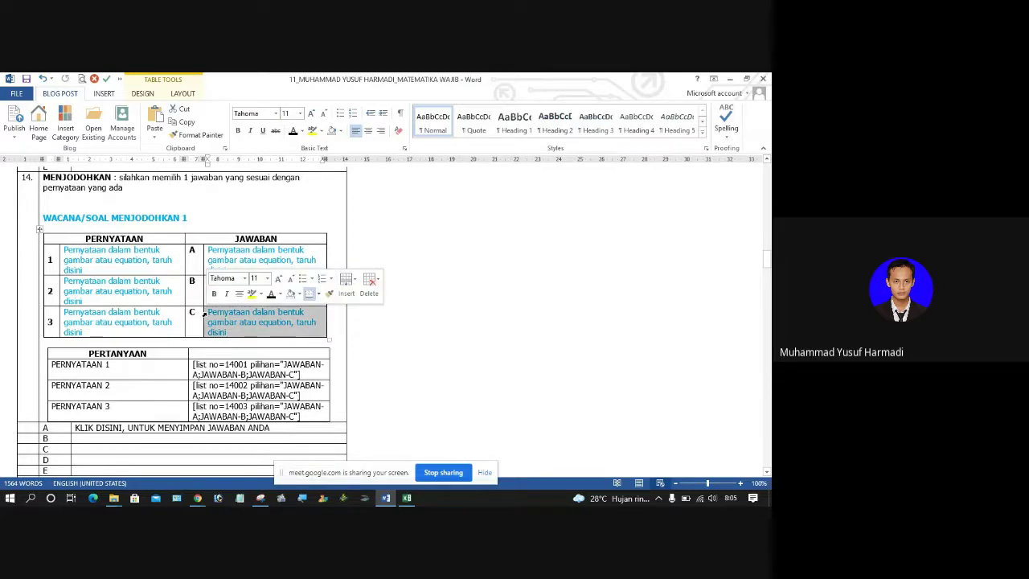
click(136, 375)
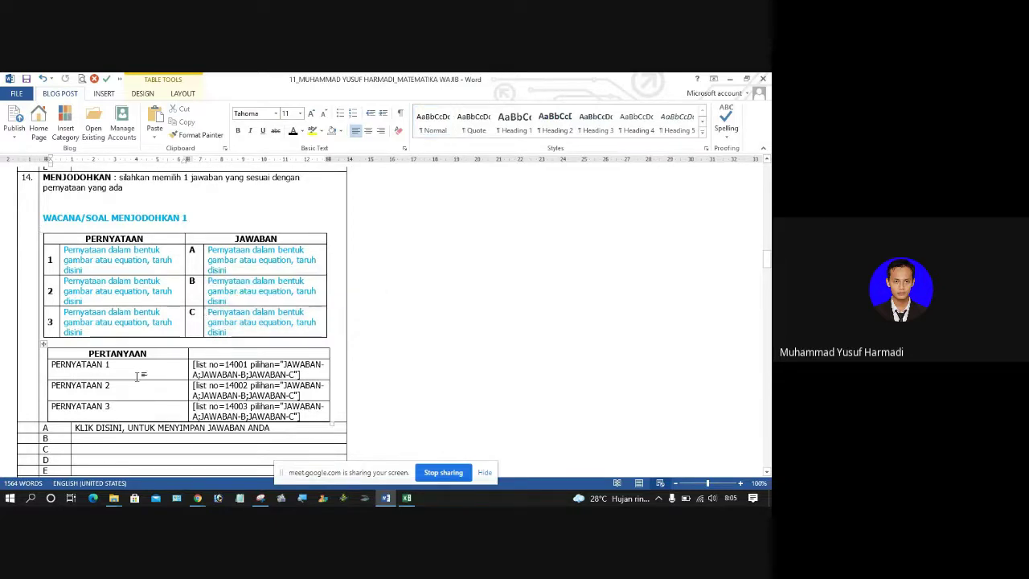
click(43, 345)
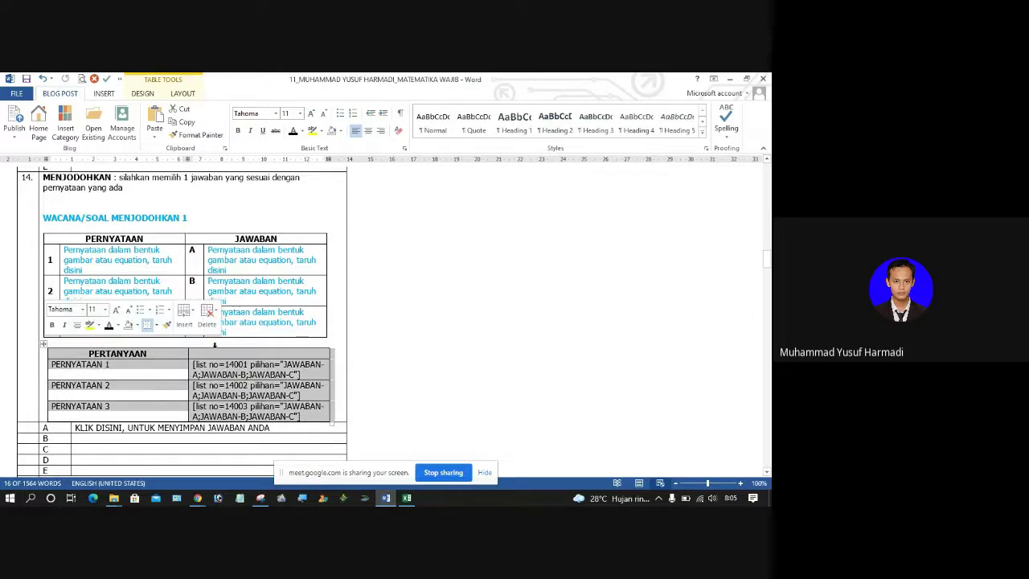
click(242, 356)
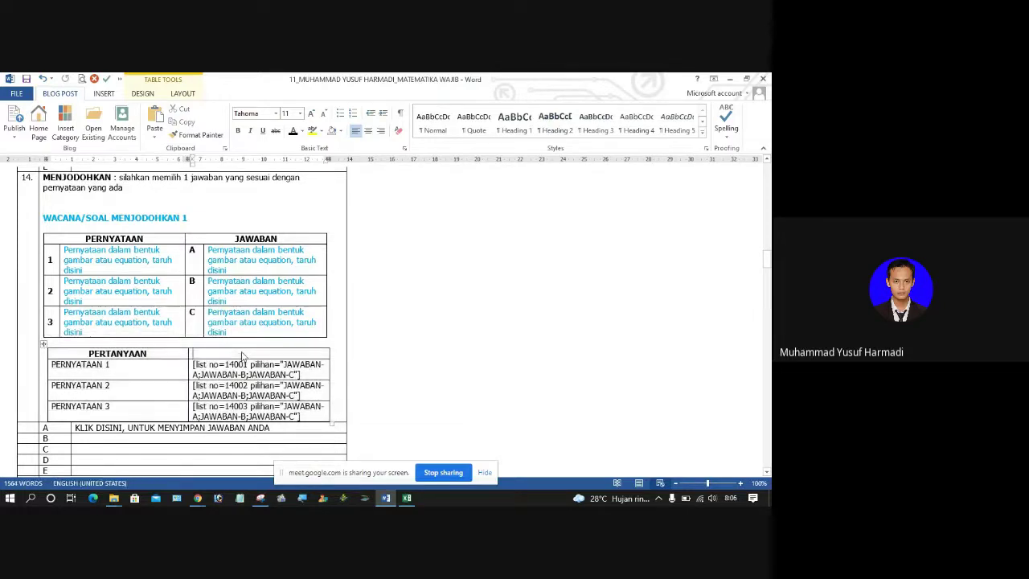
text(J)
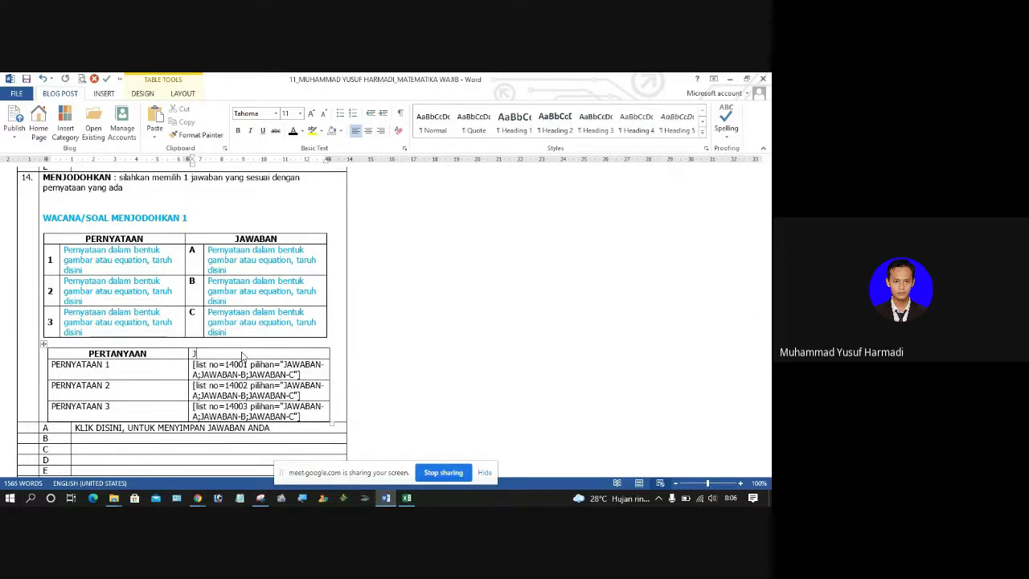
text(AWABAN)
key(shift+Home)
key(BackSpace)
click(147, 366)
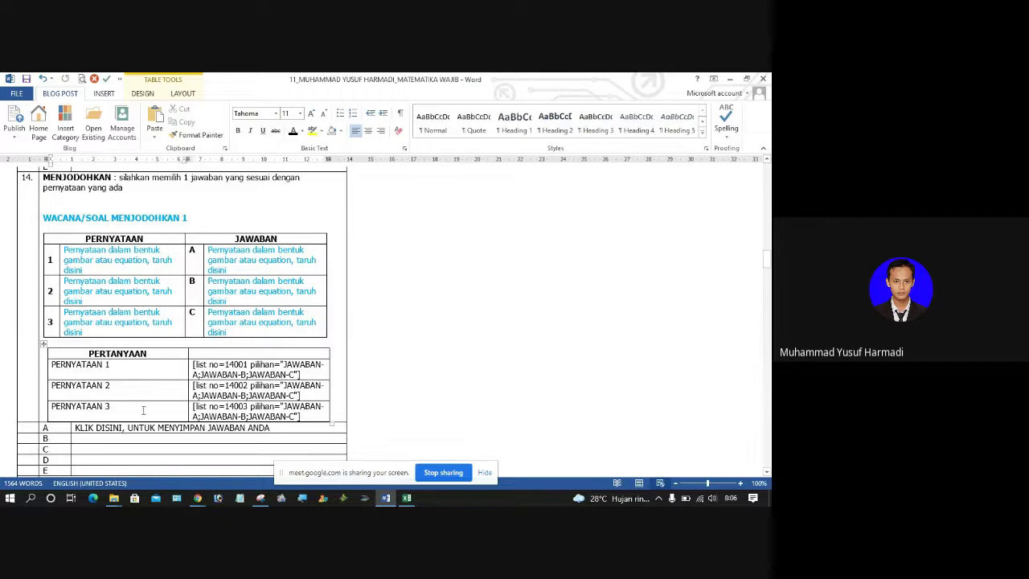
click(47, 364)
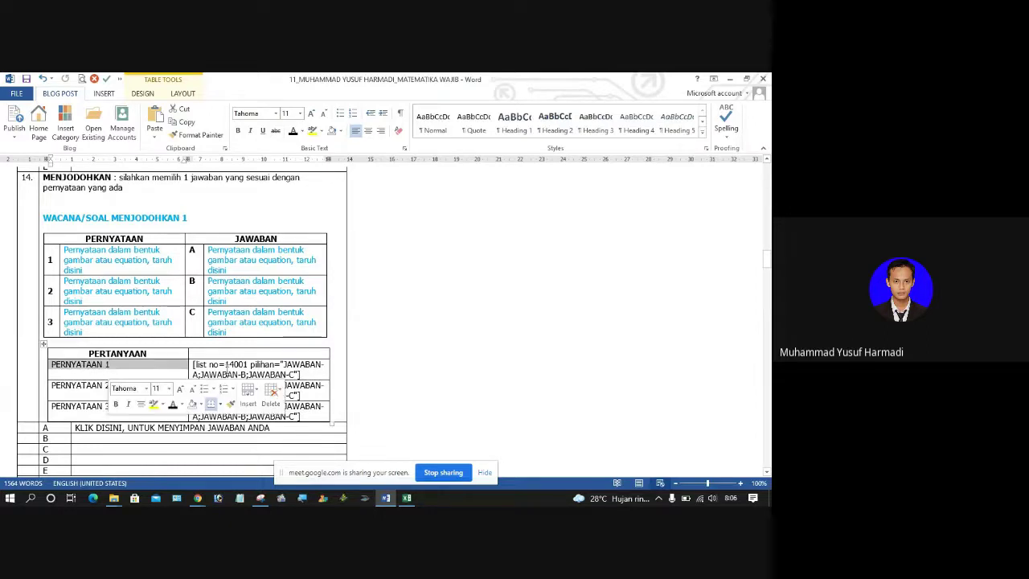
click(233, 368)
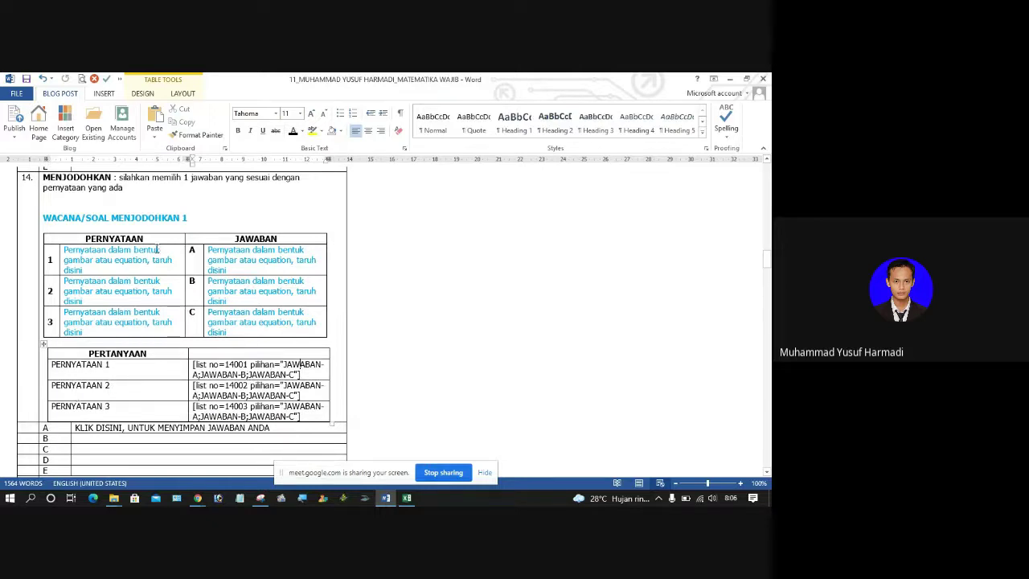
drag(103, 257, 241, 323)
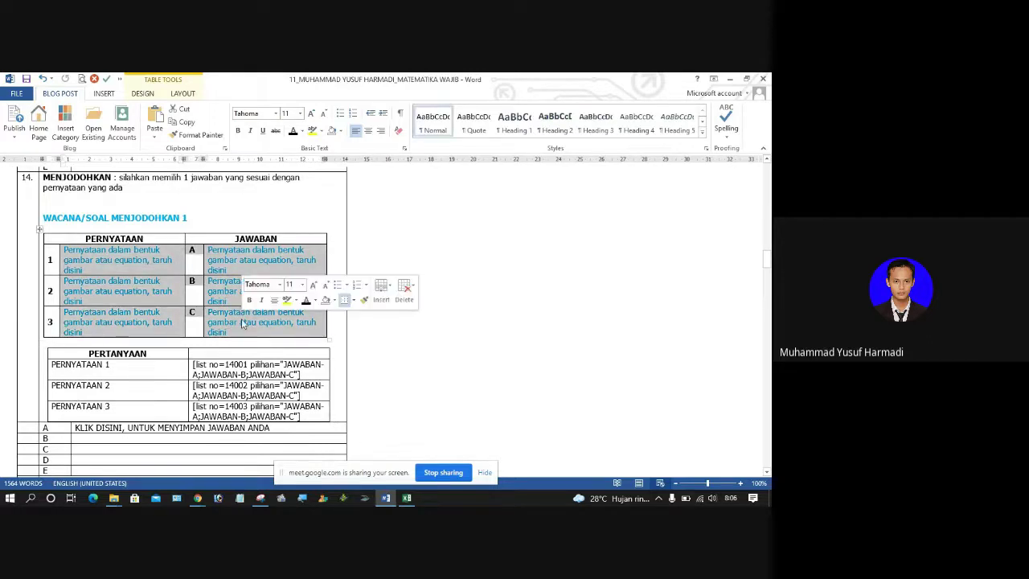
click(145, 304)
click(407, 498)
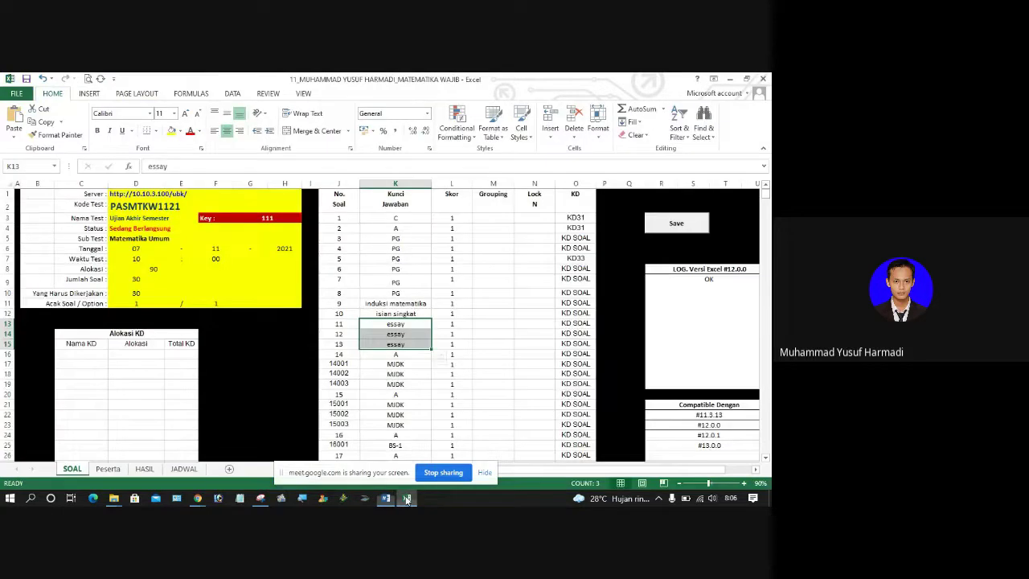
click(403, 356)
key(Down)
key(Down)
key(Down)
key(Down)
key(Down)
key(Down)
key(Down)
key(Down)
key(Down)
key(Down)
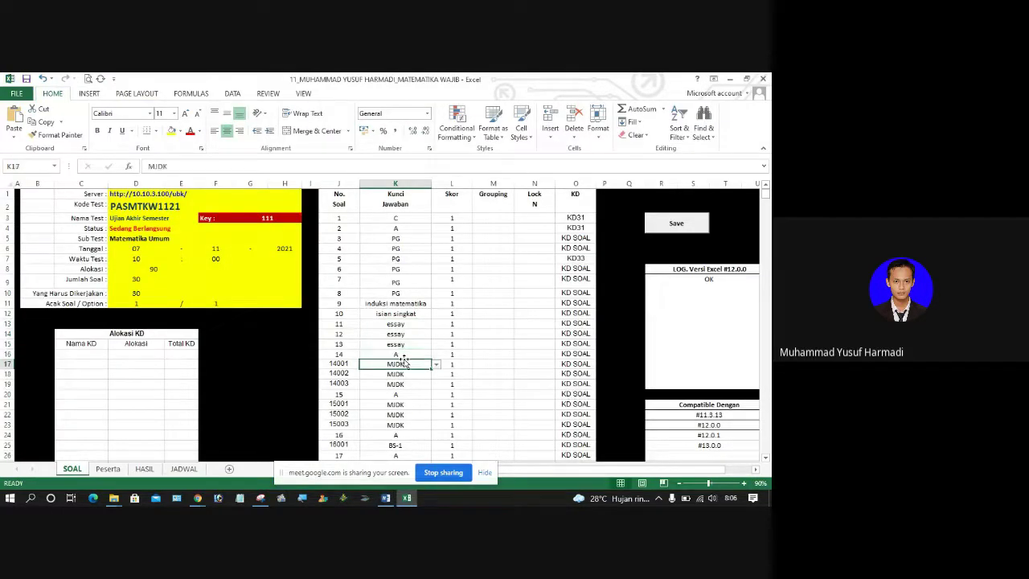
key(Down)
key(Down)
key(Down)
key(Down)
key(Down)
key(Down)
key(Down)
key(Down)
key(Down)
key(Down)
key(Down)
key(Down)
key(Down)
key(Down)
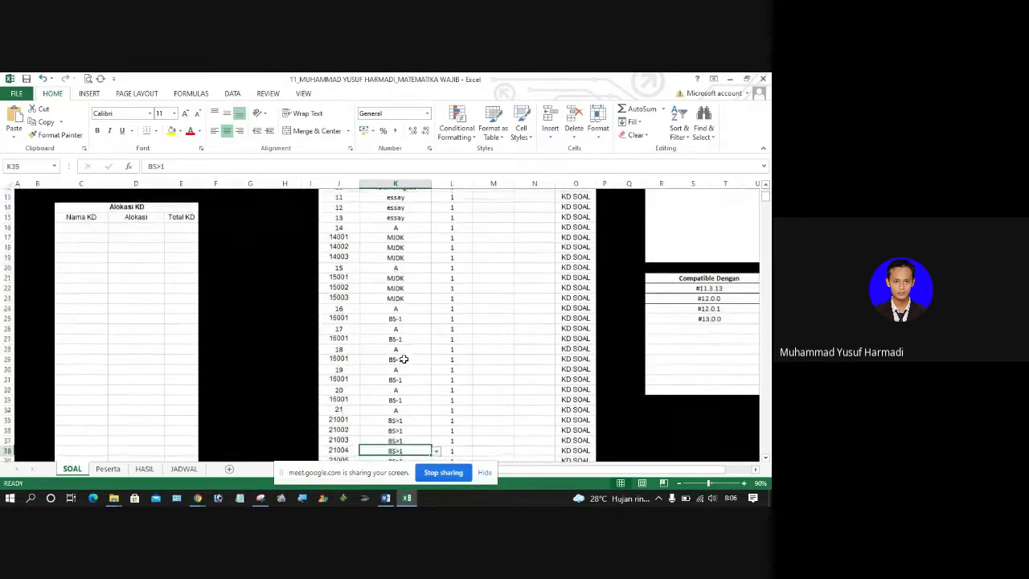
key(Down)
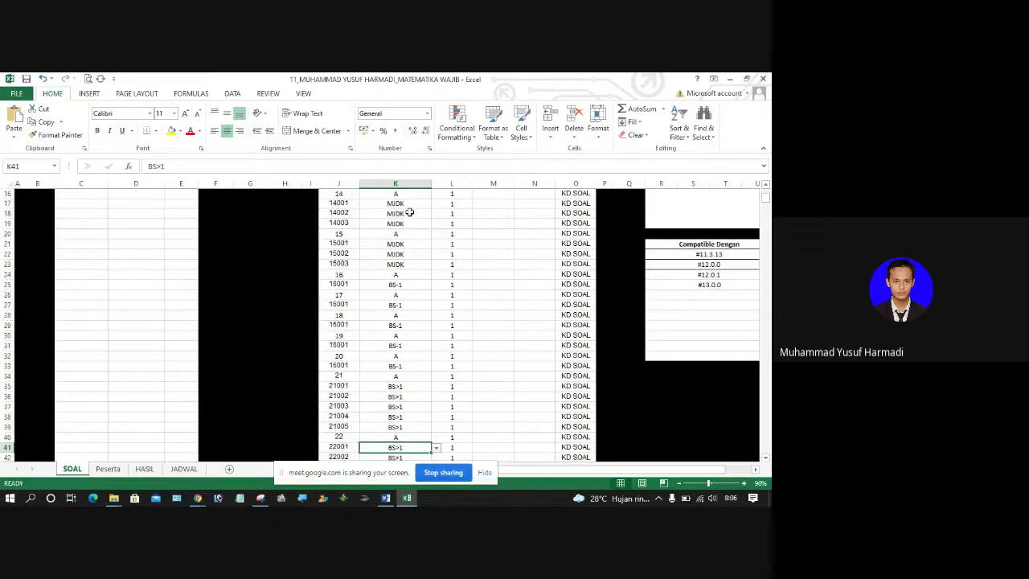
click(364, 196)
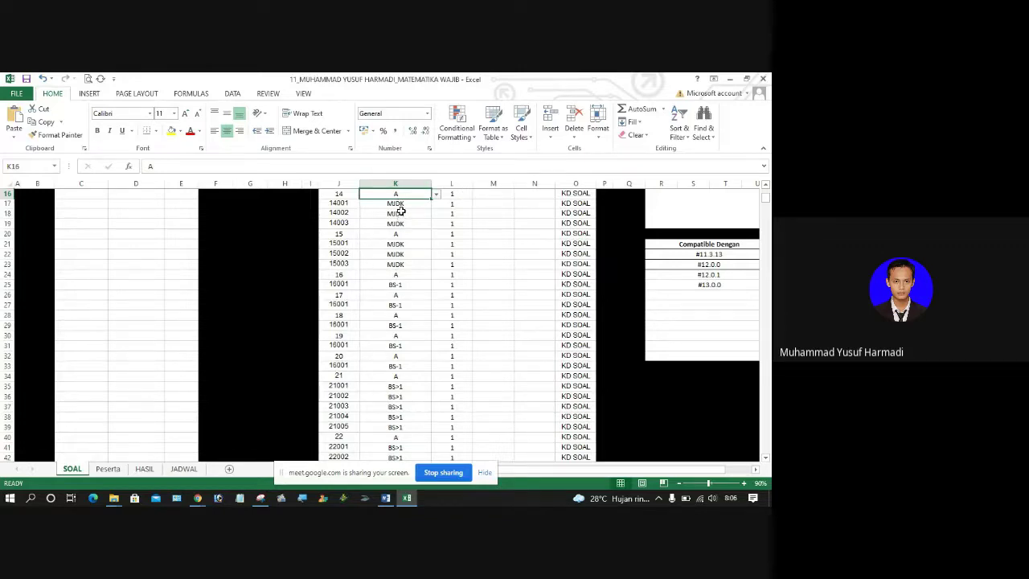
click(400, 211)
click(400, 253)
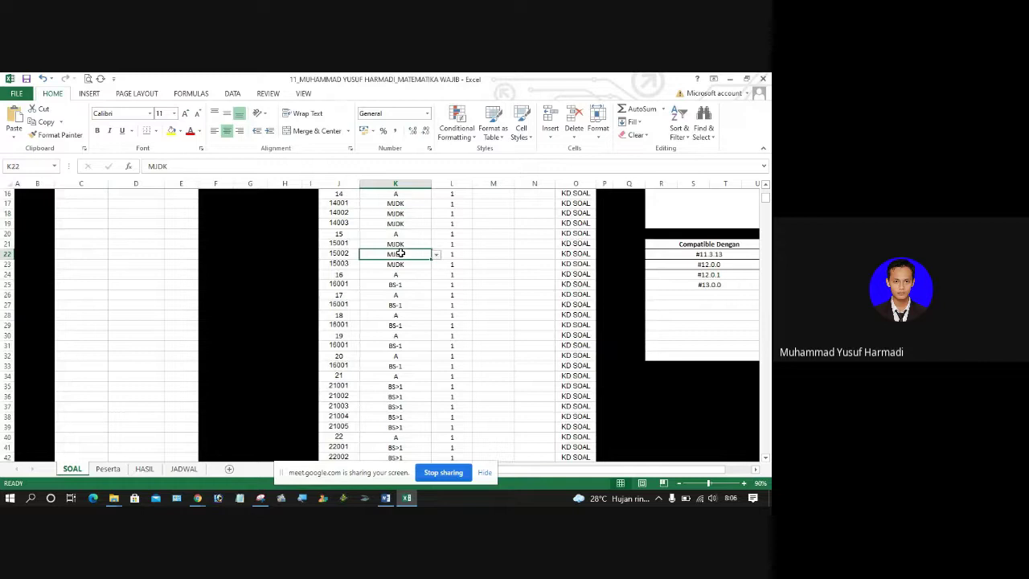
click(371, 204)
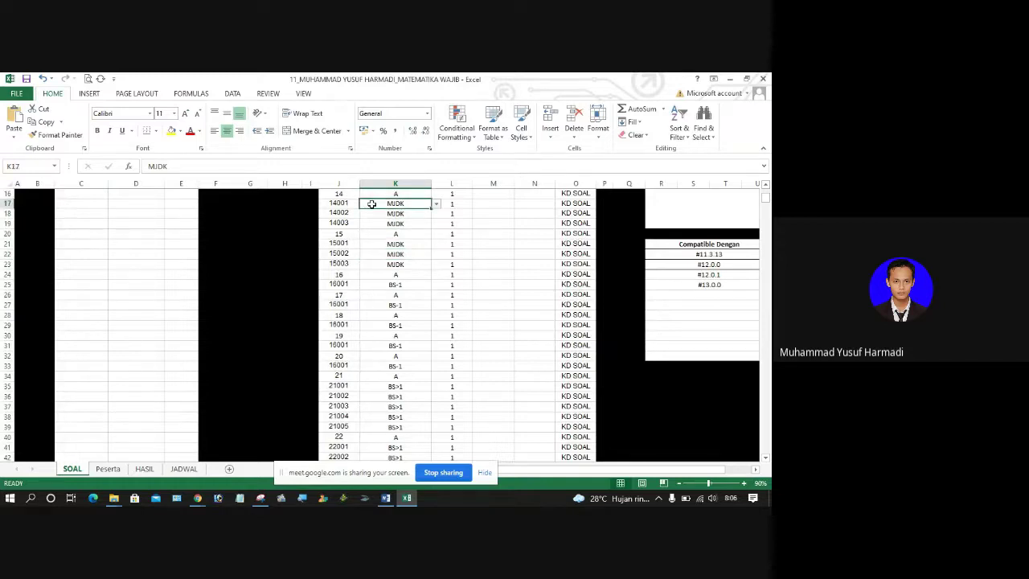
click(349, 203)
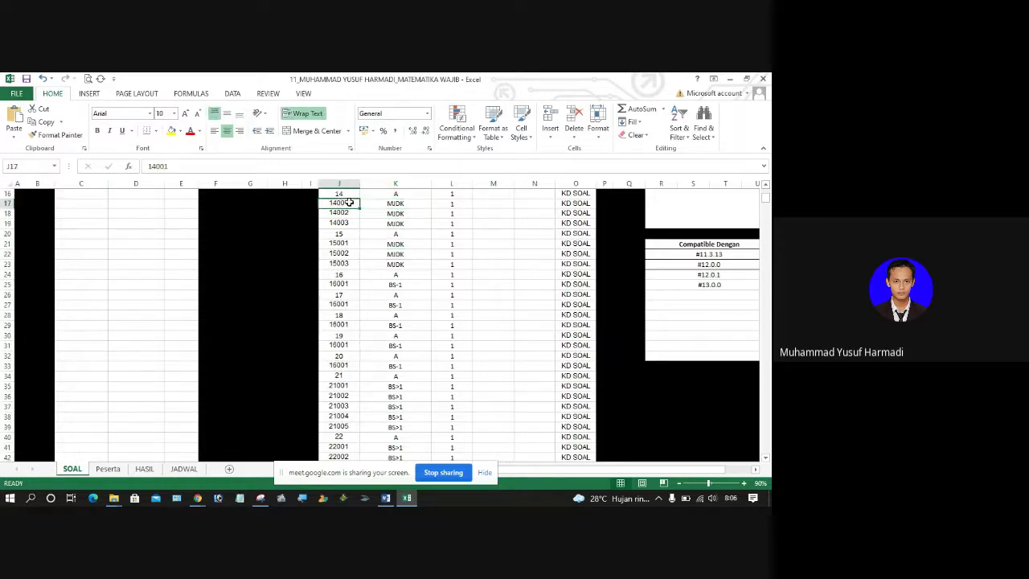
click(385, 498)
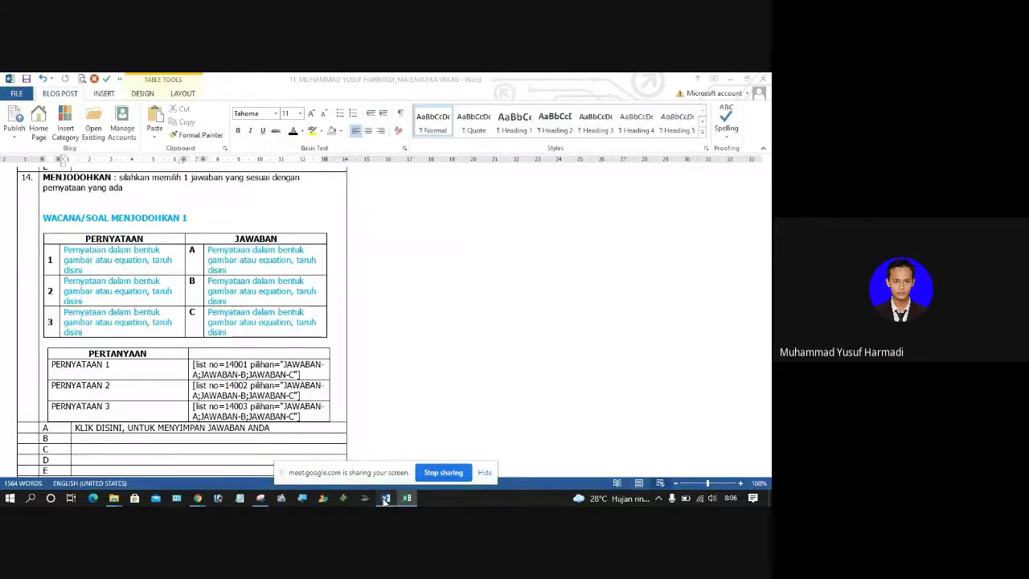
triple_click(64, 365)
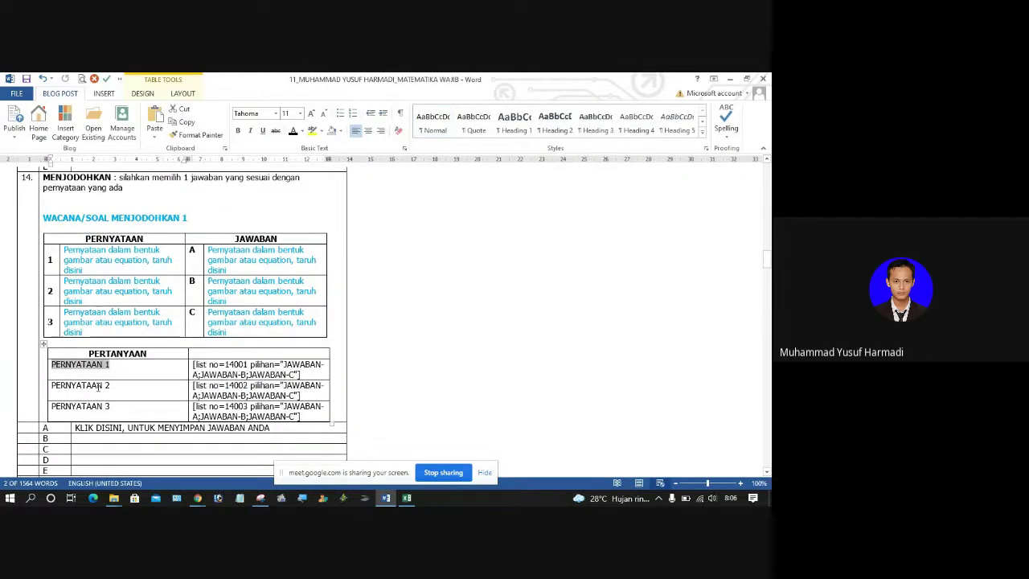
click(99, 386)
drag(230, 386, 243, 386)
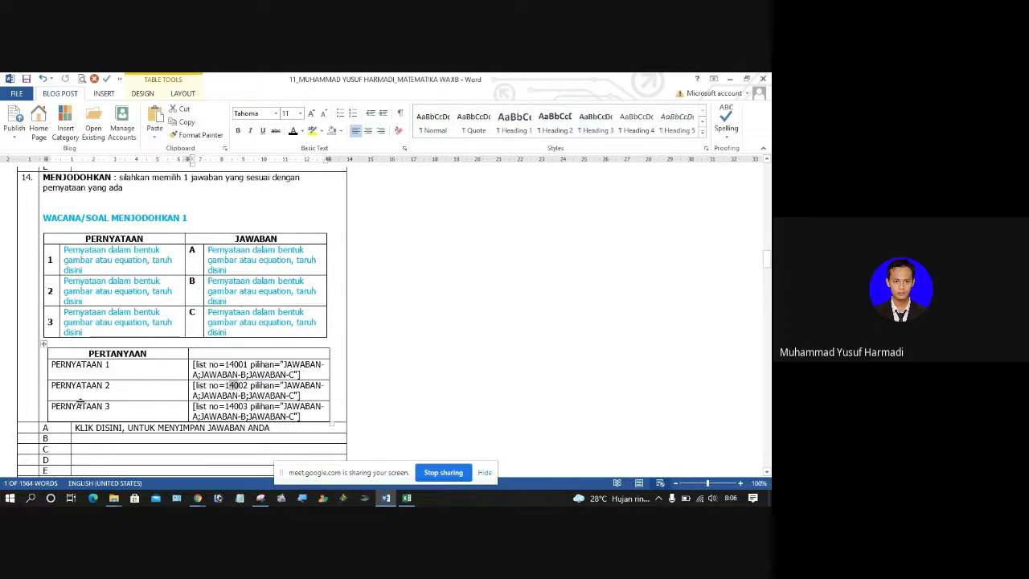
click(80, 389)
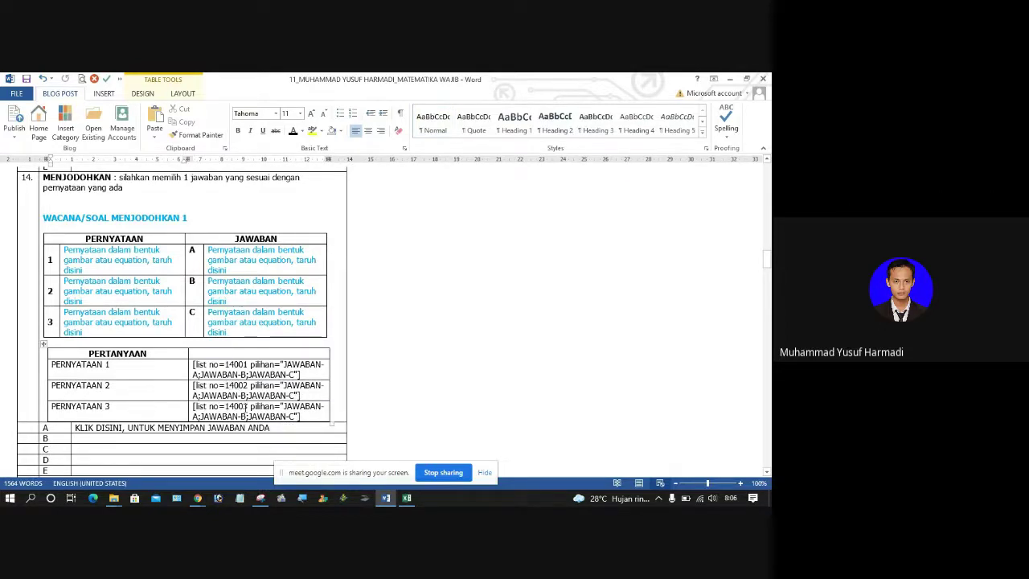
click(247, 407)
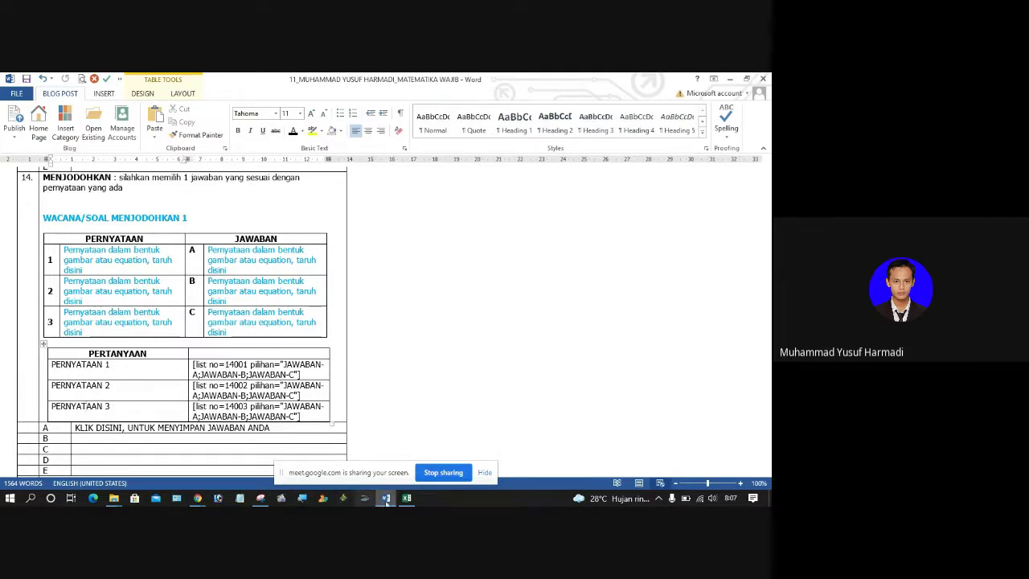
click(407, 499)
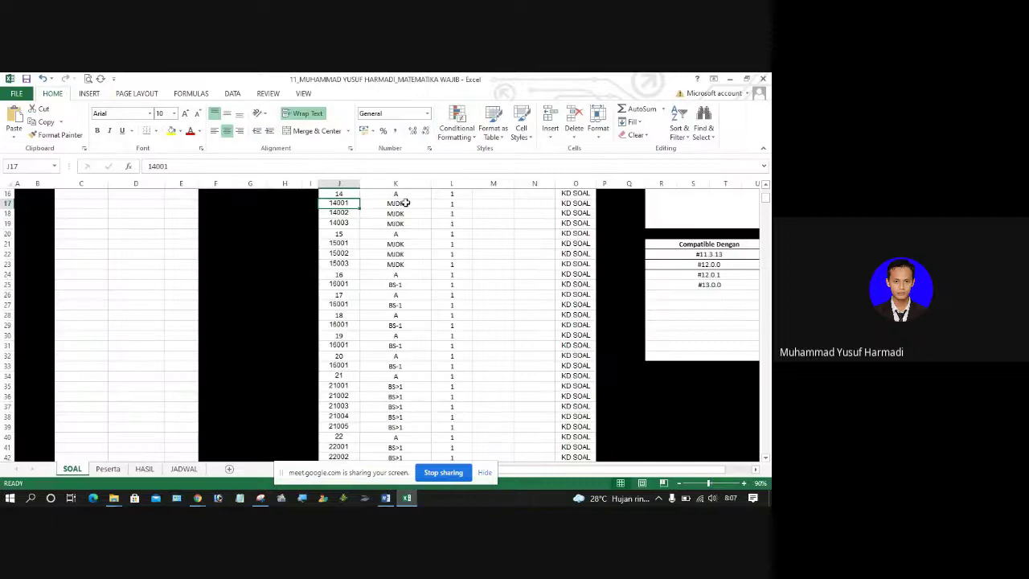
Step: Pick JAWABAN-C, JAWABAN-A and JAWABAN-B from the K17, K18 and K19 dropdowns for items 14001–14003
click(406, 203)
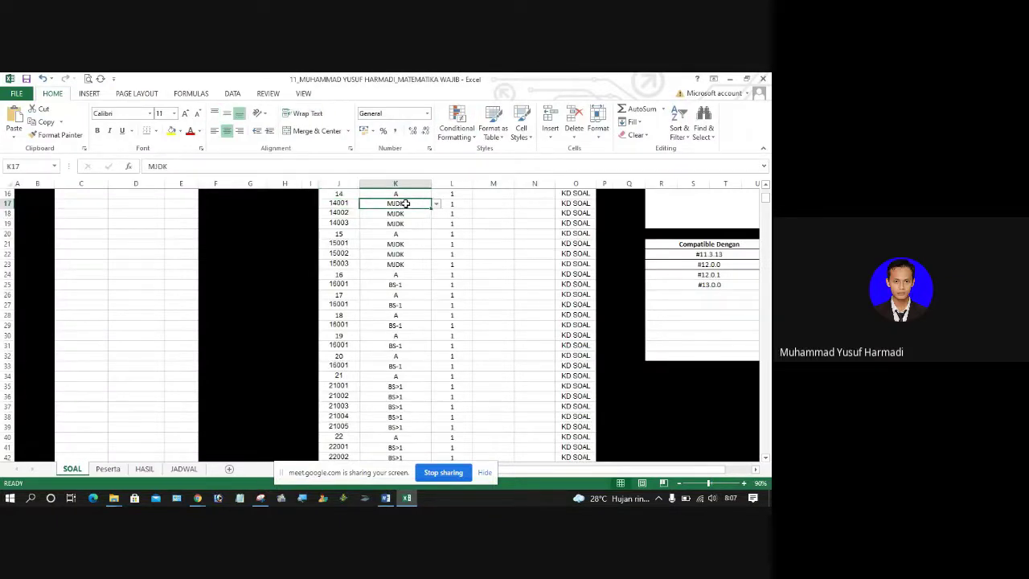
click(435, 206)
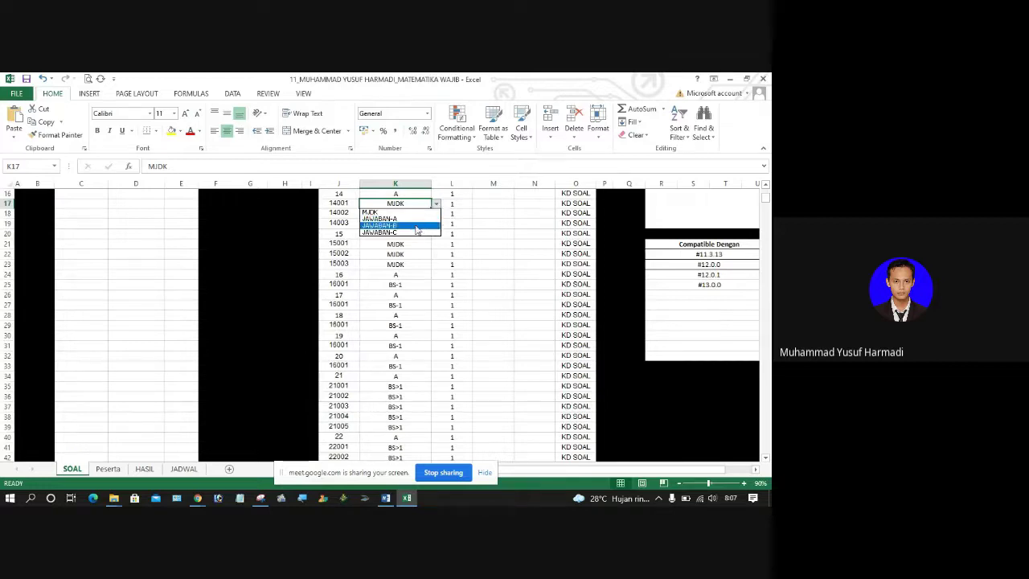
click(409, 231)
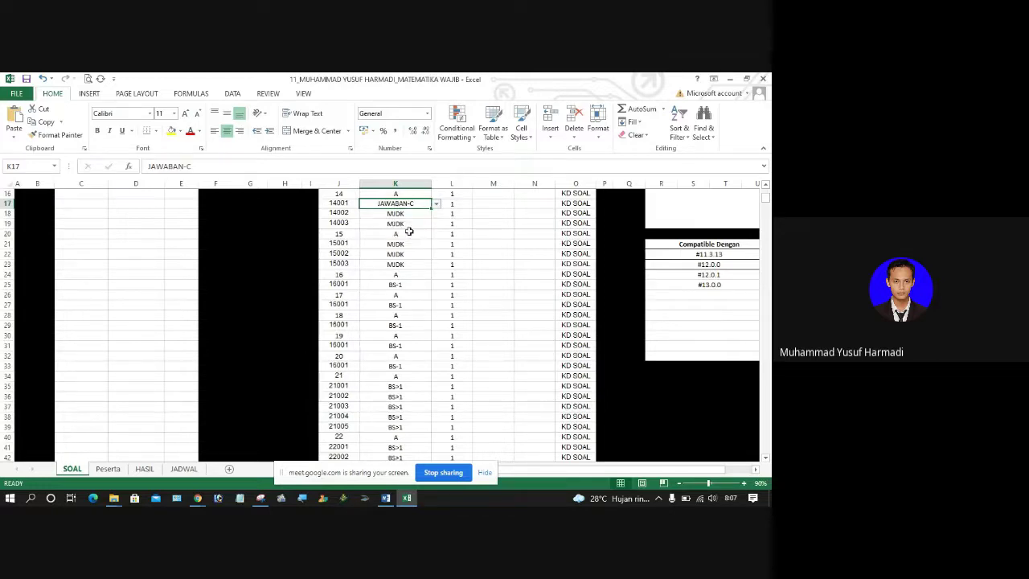
click(404, 213)
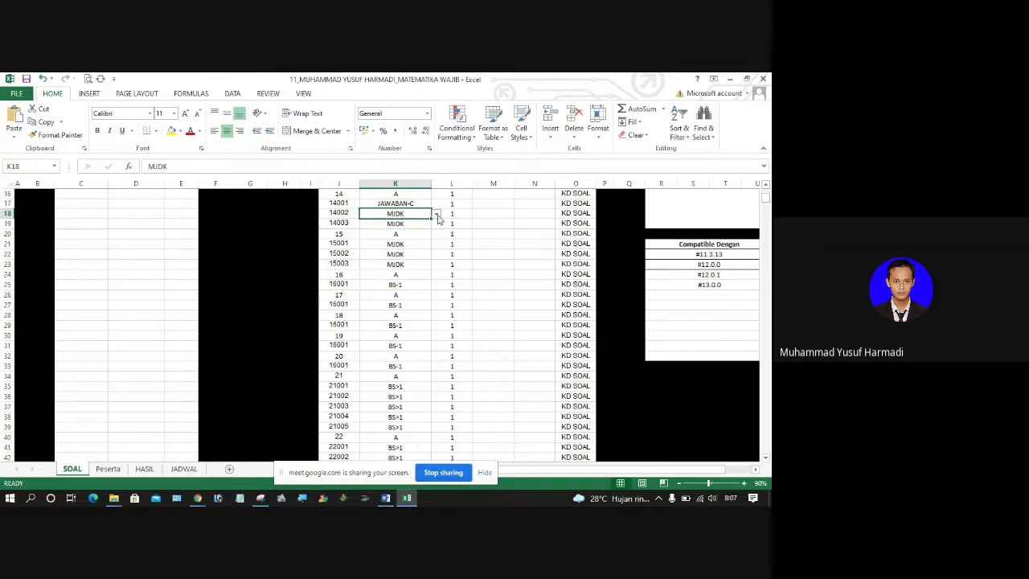
click(436, 214)
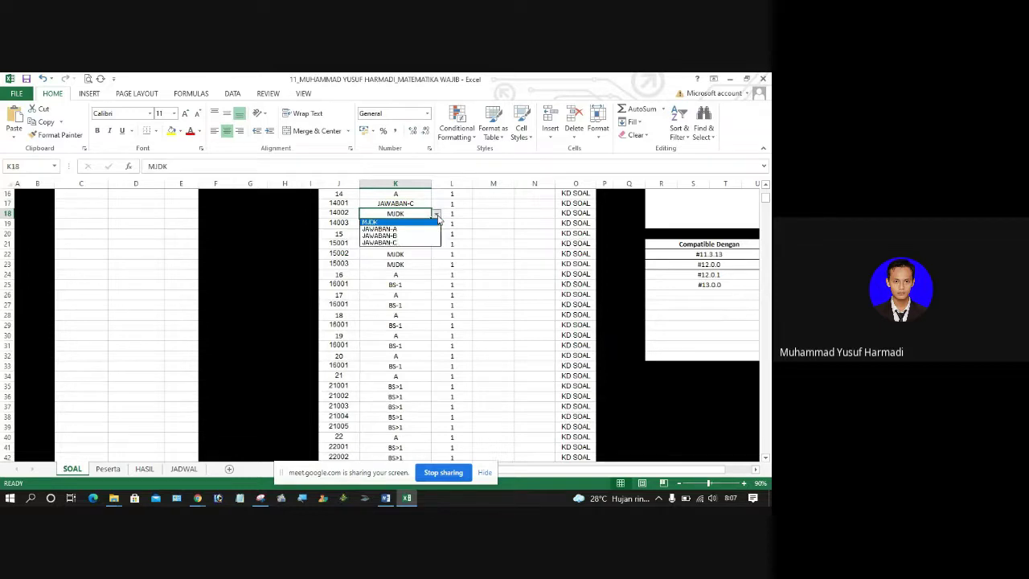
click(410, 229)
click(406, 223)
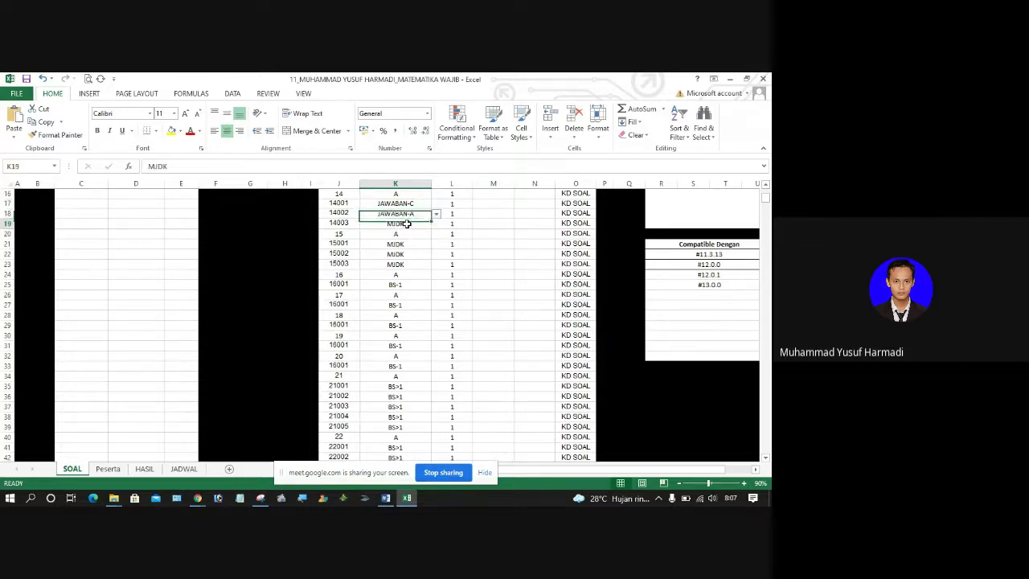
click(437, 225)
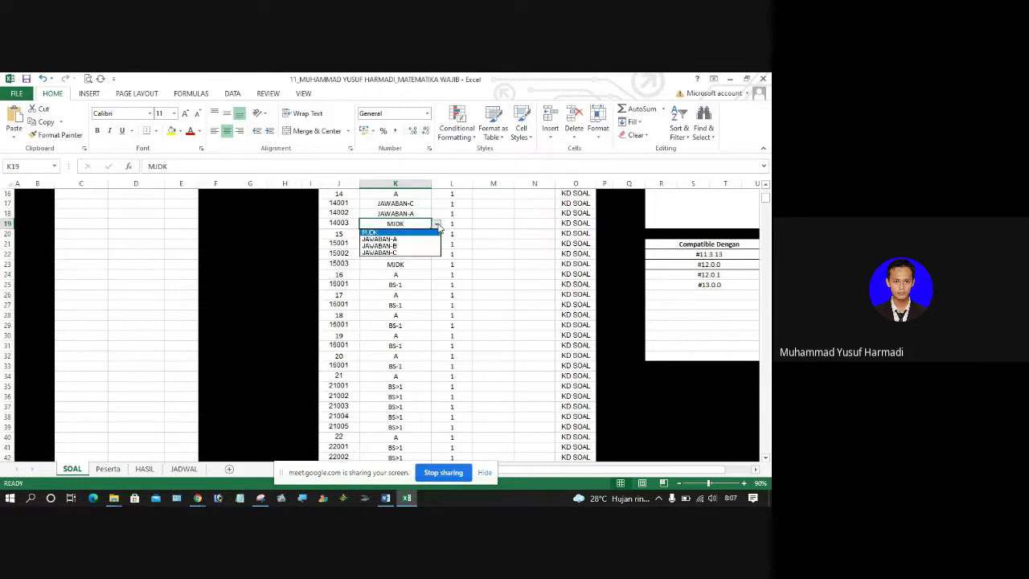
click(409, 247)
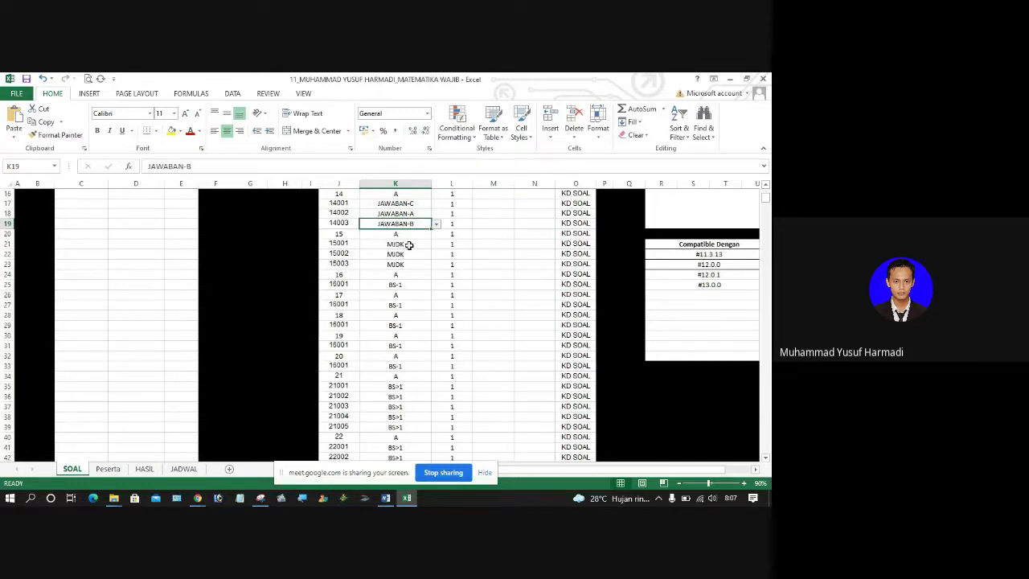
click(576, 204)
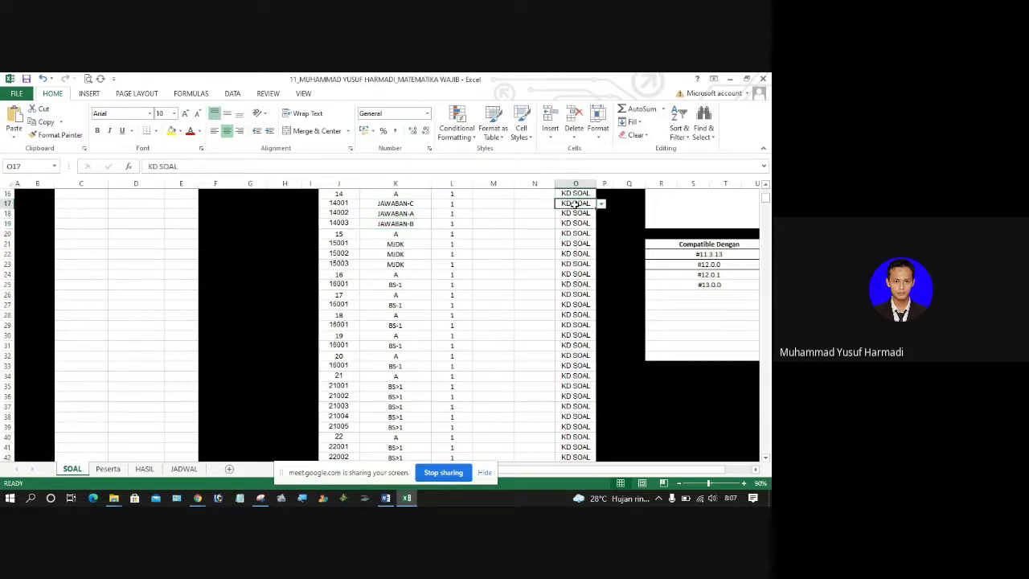
Step: Choose KD35 from the dropdowns in O16, O17 and O18, correcting O18 from KD34 to KD35
click(575, 196)
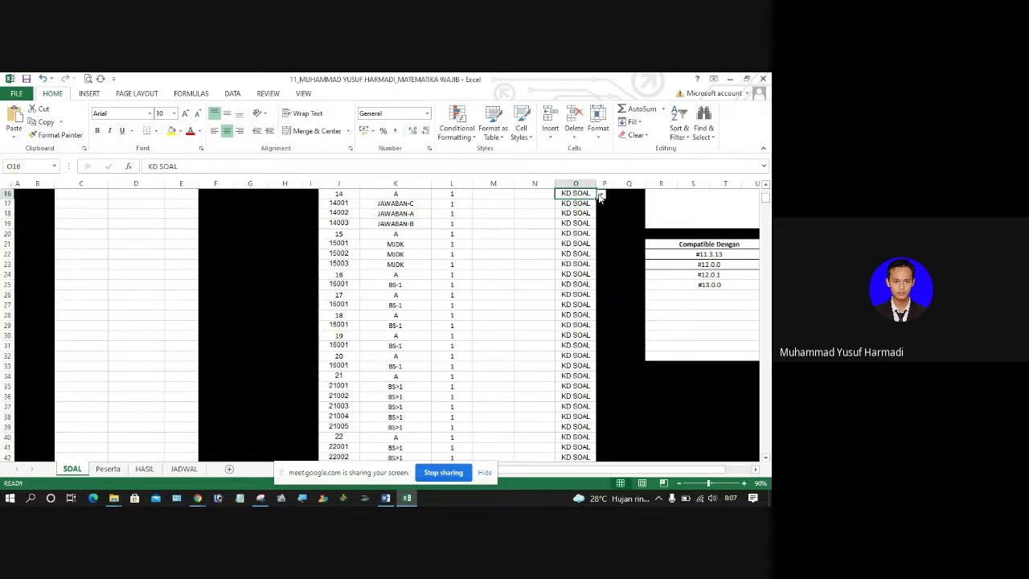
click(601, 195)
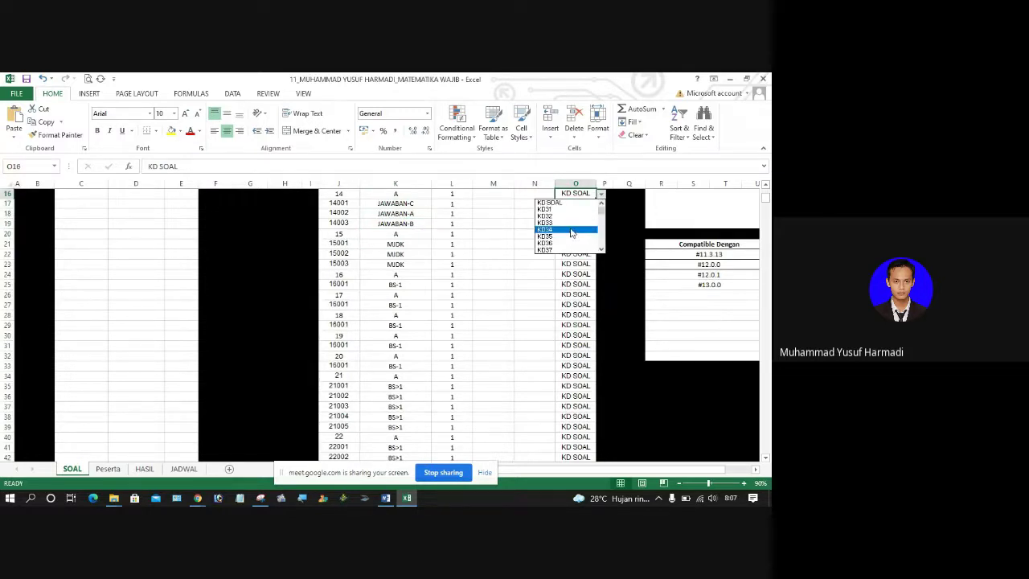
click(562, 238)
click(580, 205)
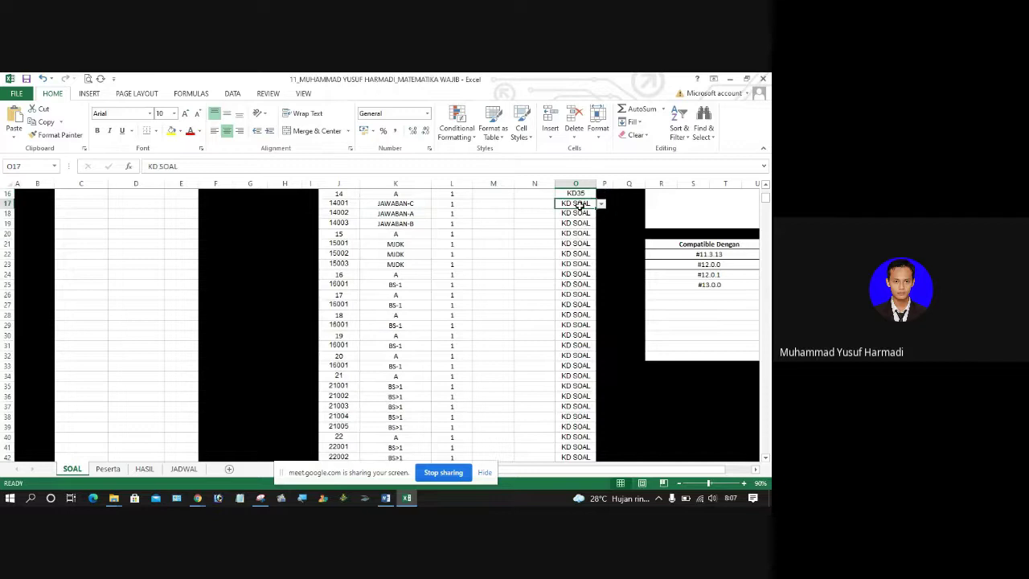
click(601, 204)
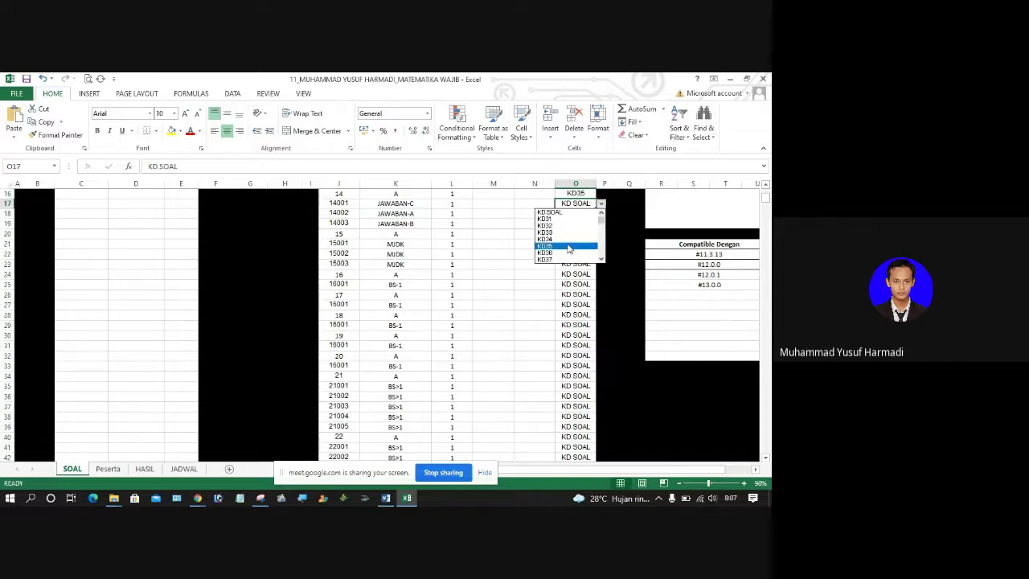
click(566, 242)
click(578, 214)
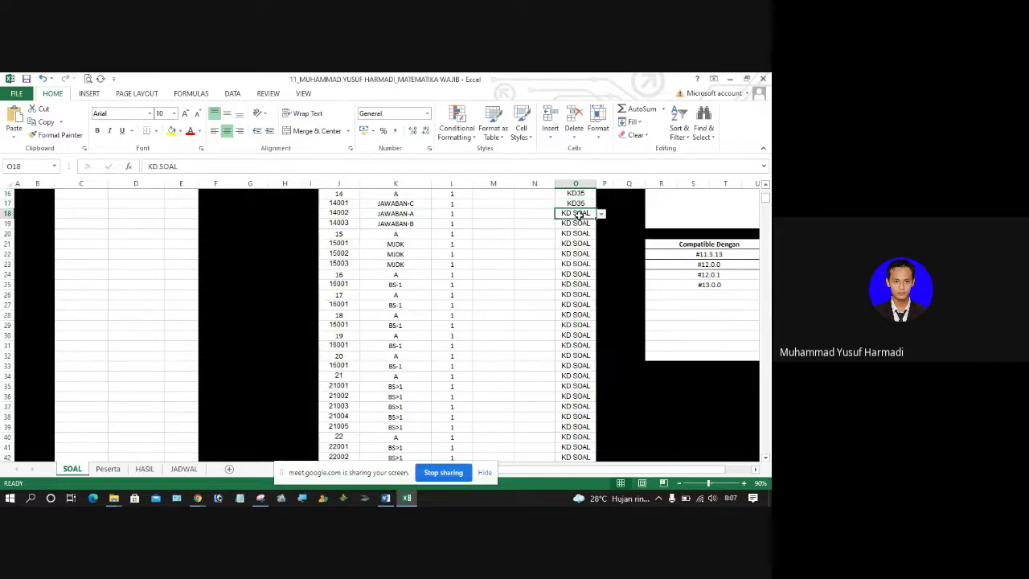
click(600, 214)
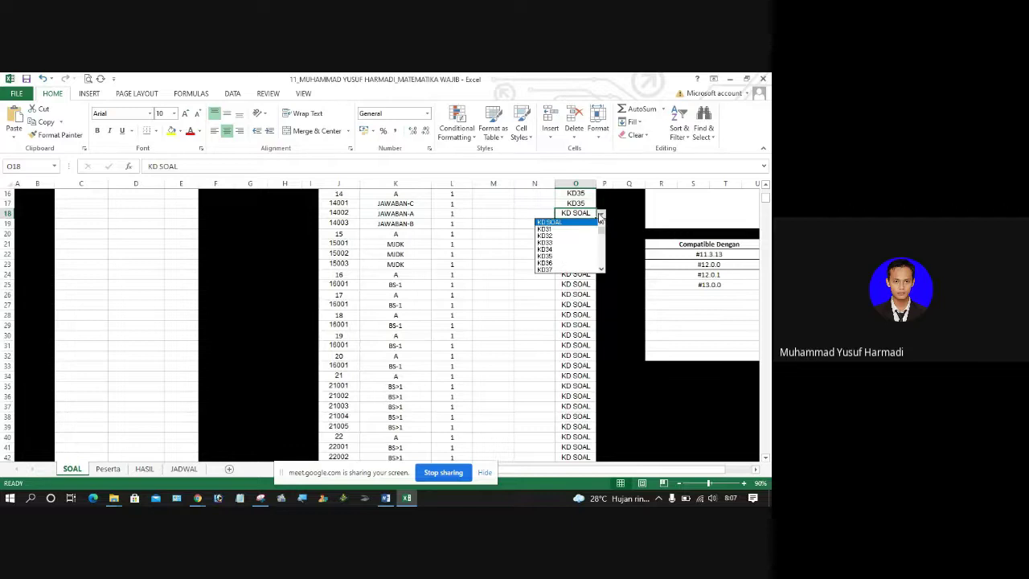
click(557, 254)
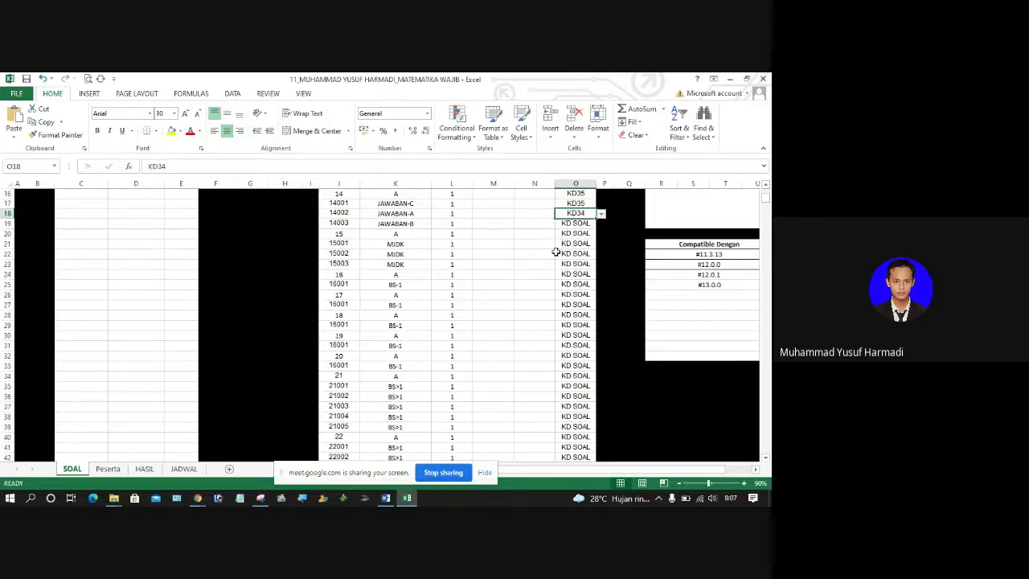
click(600, 213)
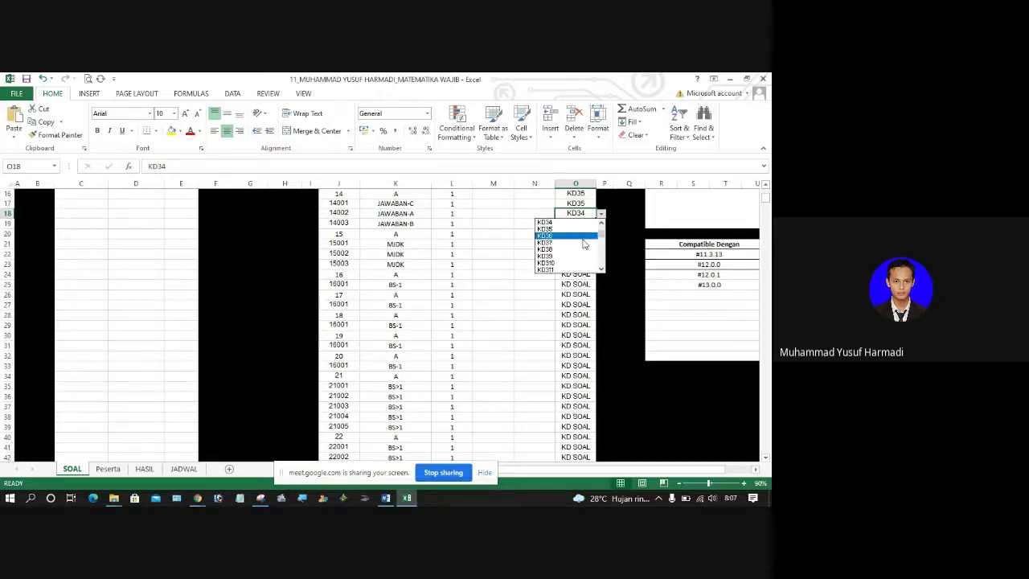
click(555, 228)
click(555, 231)
Step: Copy KD35 from O16 and paste it into O17:O19 for items 14001–14003
click(578, 194)
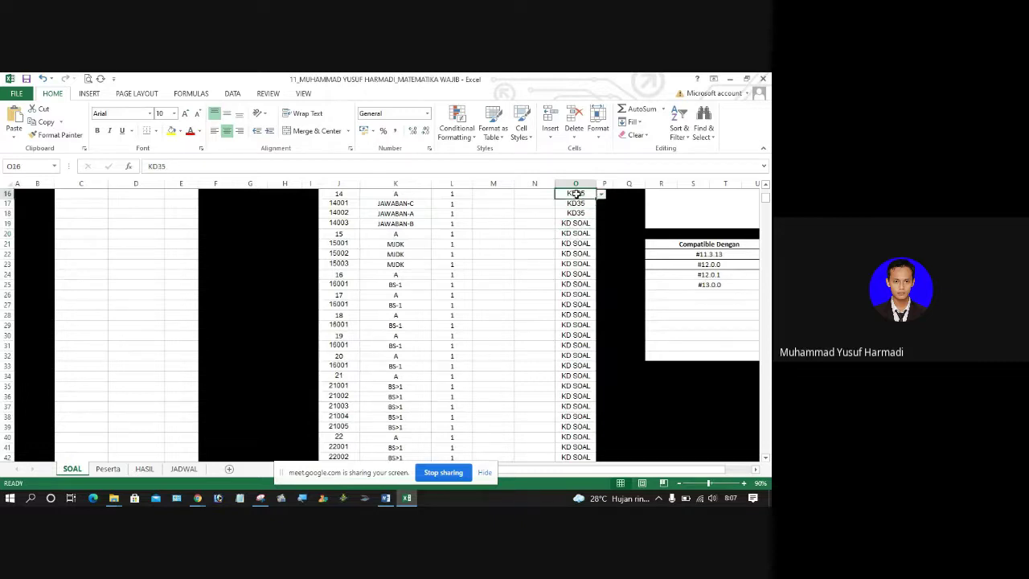
click(39, 123)
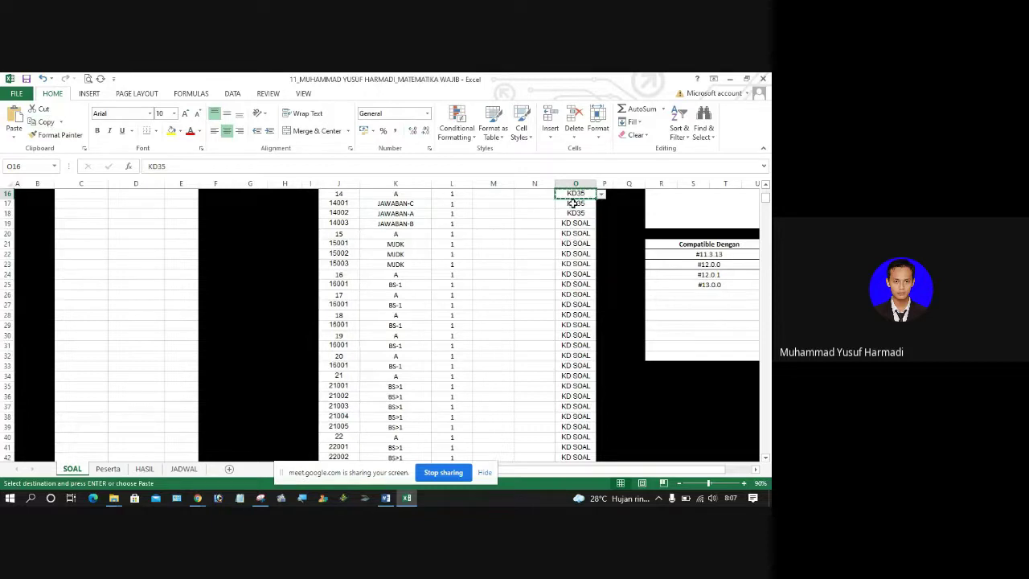
click(573, 204)
drag(573, 204, 574, 222)
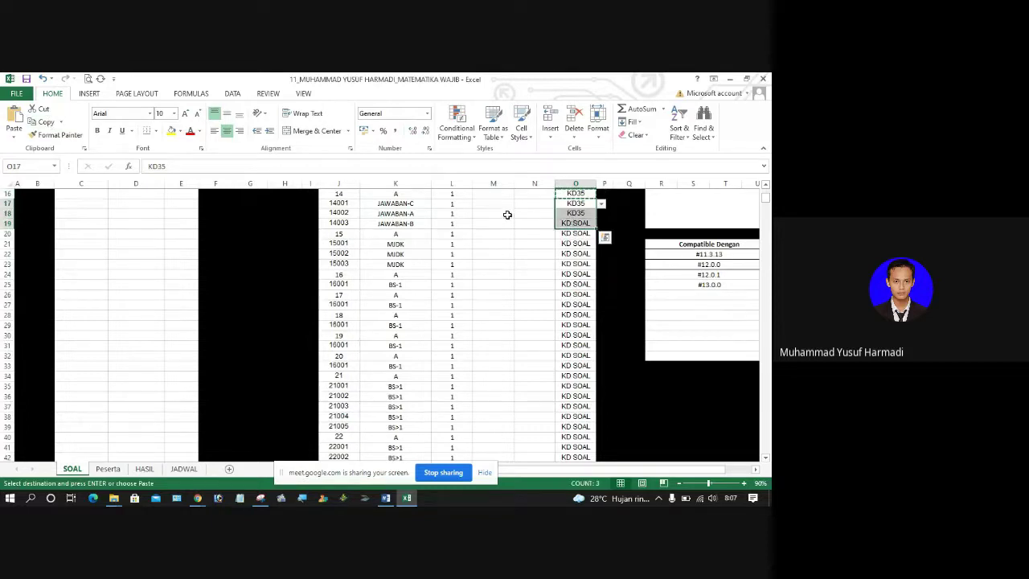
click(16, 119)
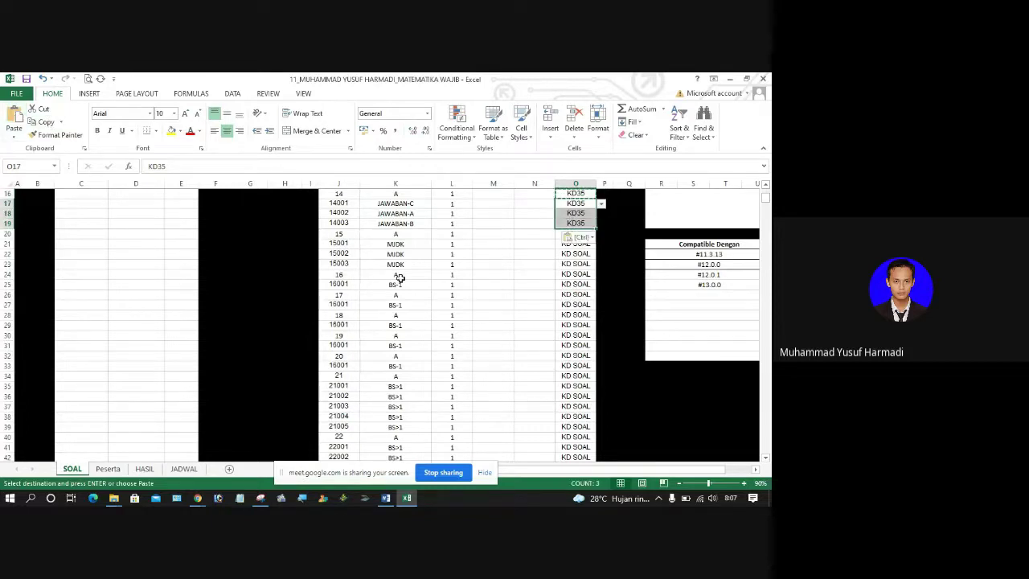
click(577, 221)
key(Escape)
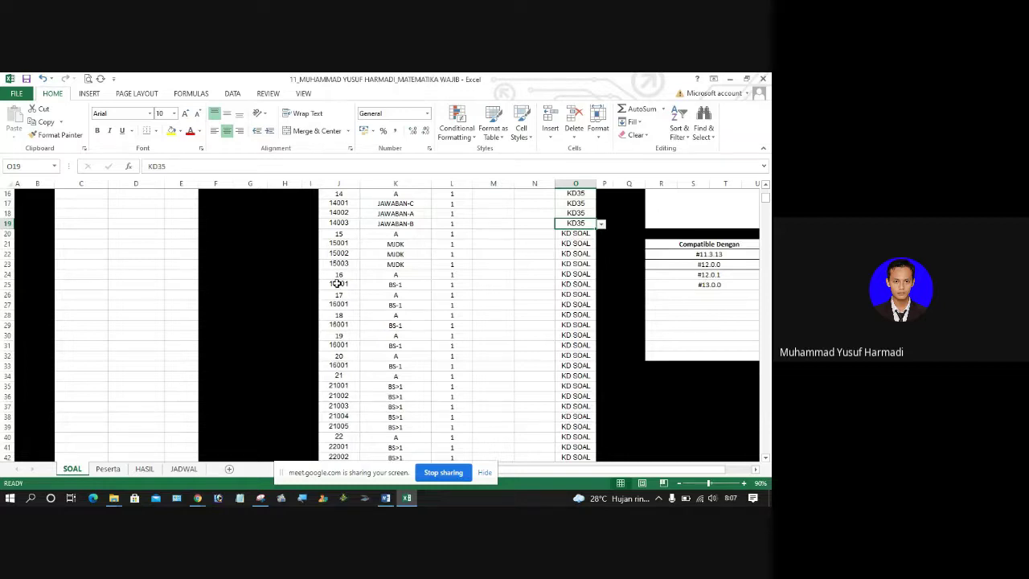
Step: Select the number and answer cells for questions 16–20, then return to the Word document
drag(337, 277, 412, 283)
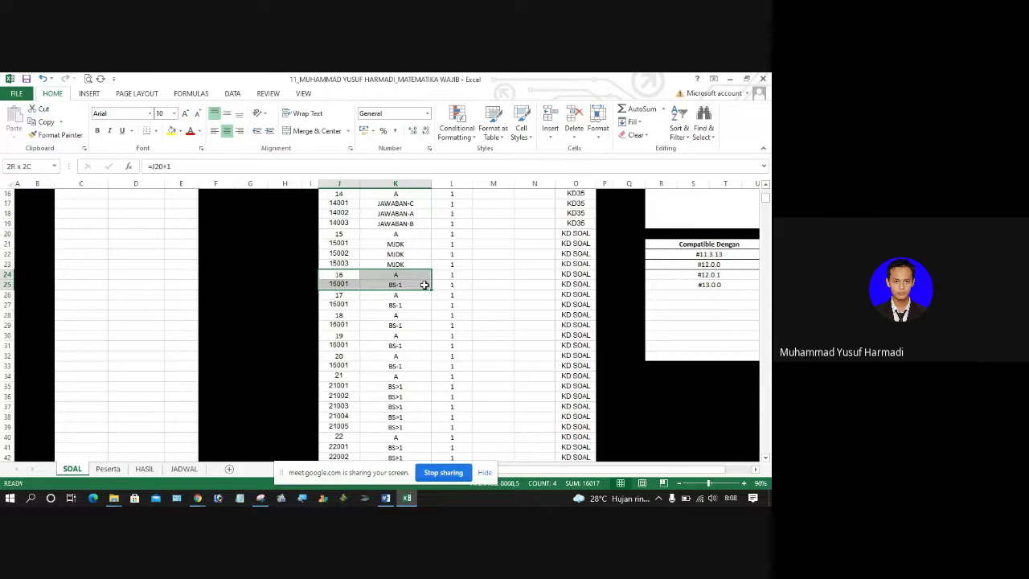
drag(424, 284, 414, 364)
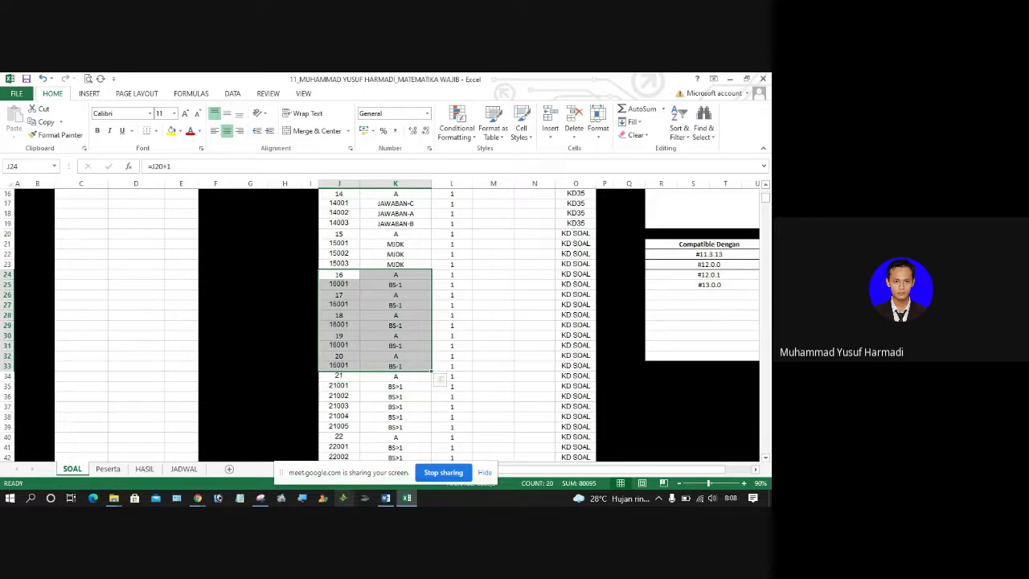
click(385, 498)
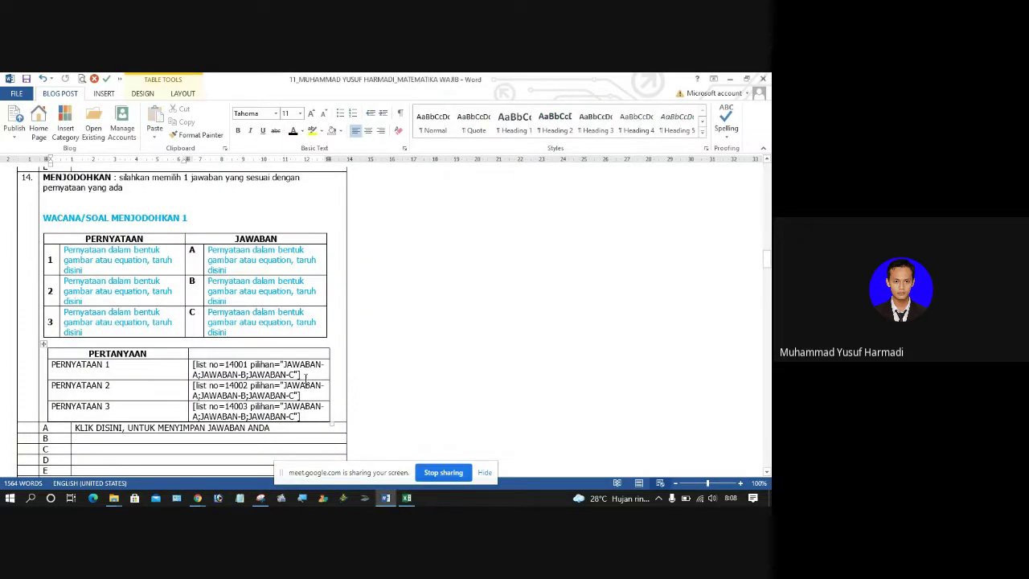
scroll(305, 378, down, 10)
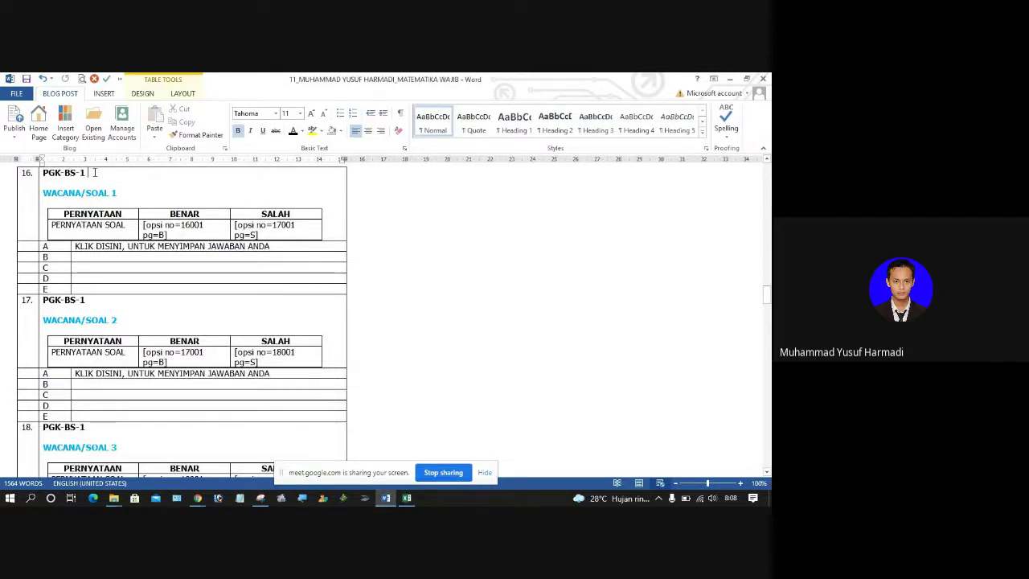
drag(43, 193, 118, 196)
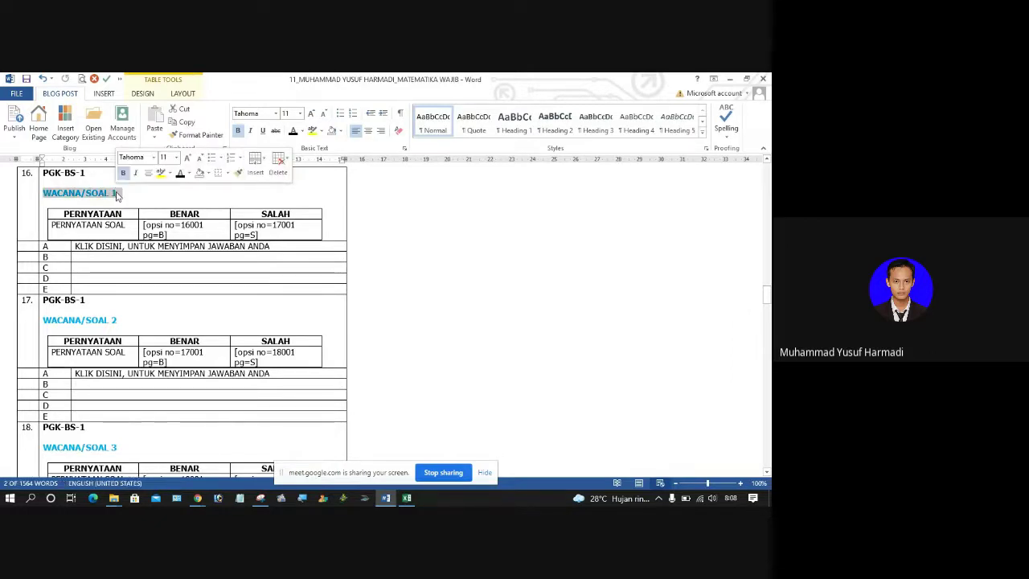
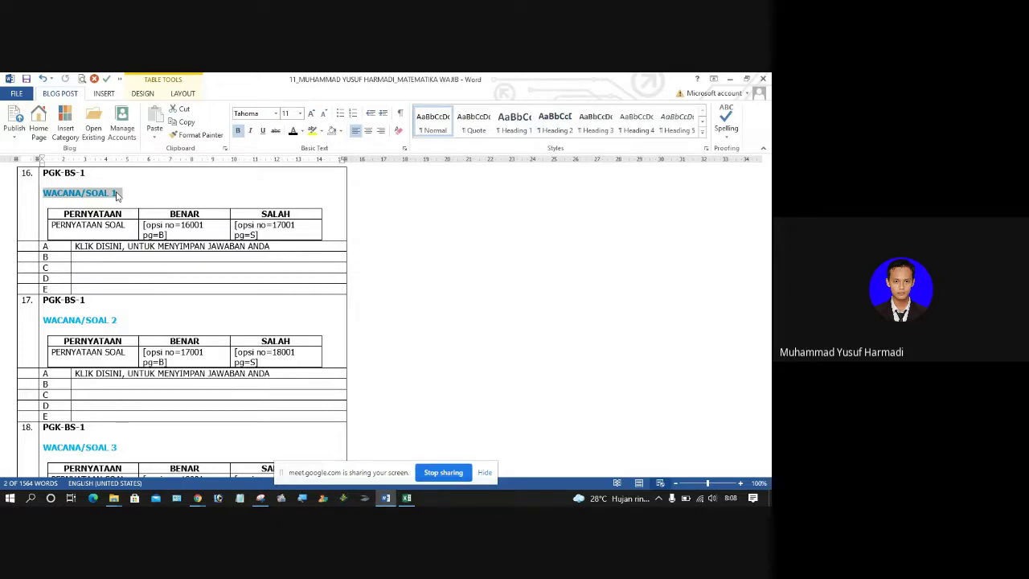
Step: Type over question 16's heading that an identity matrix is square with 2 on its diagonal and zeros elsewhere
text(Matriks Ide)
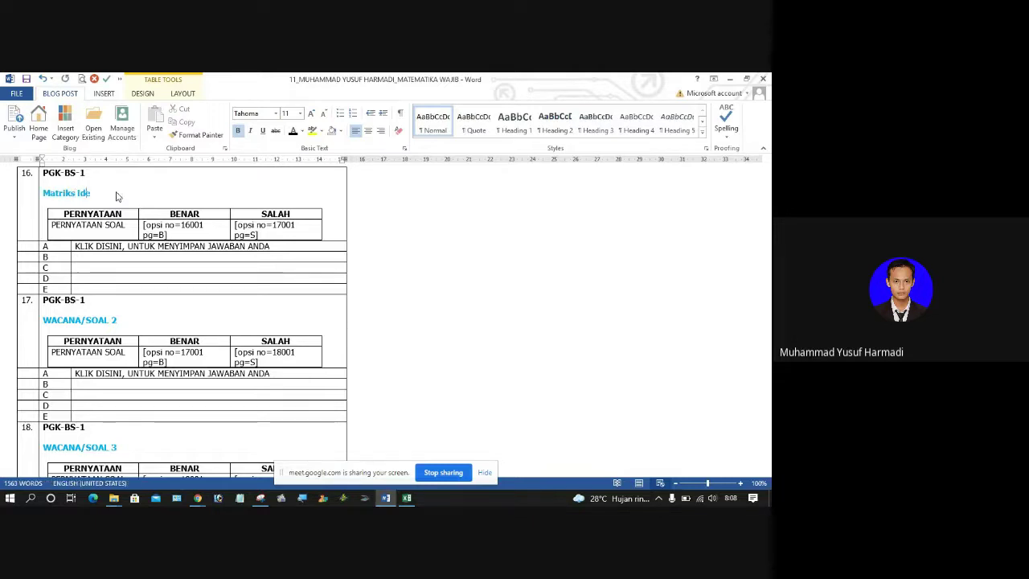
text(ntitas adalah)
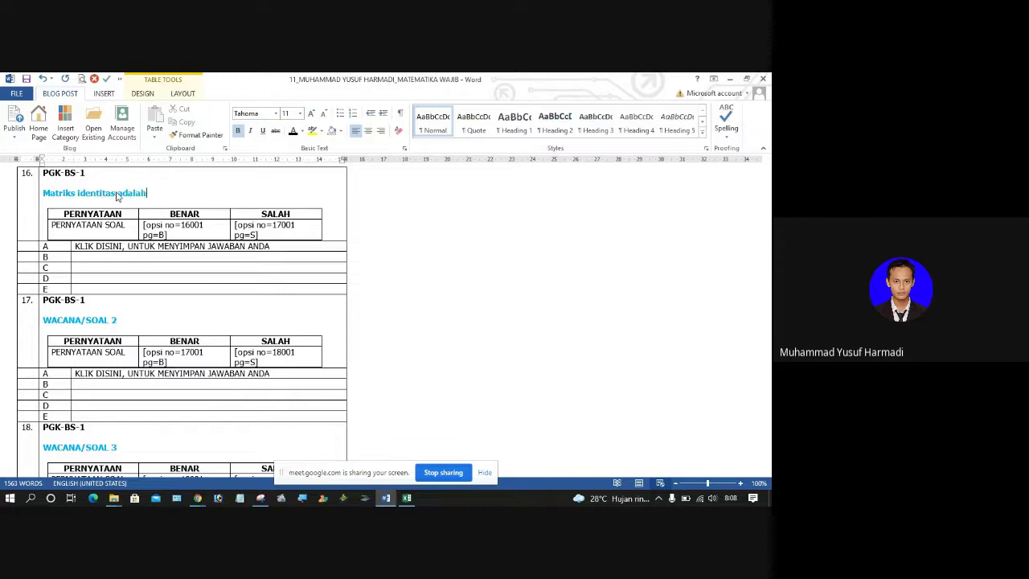
text( matriks persegi)
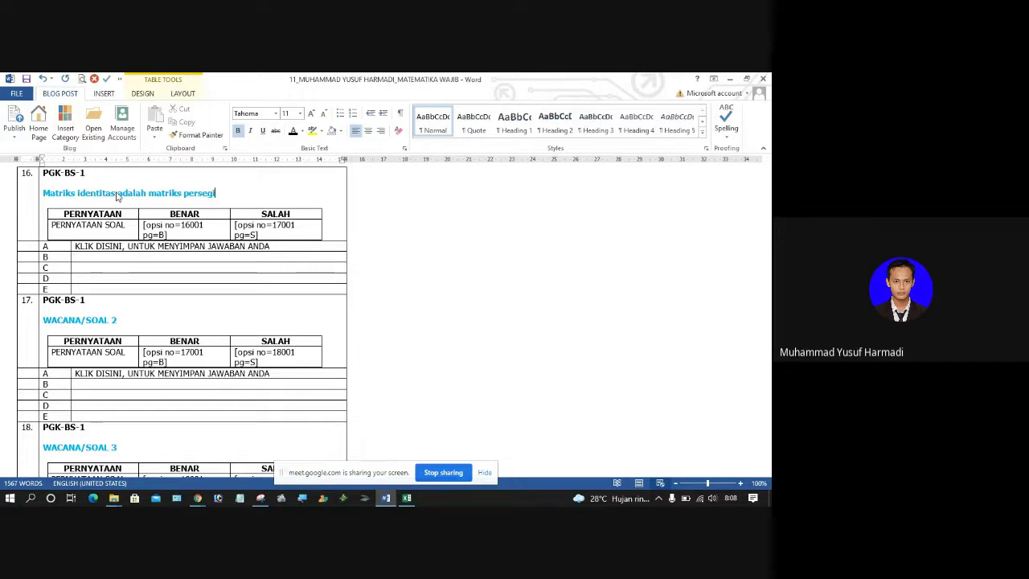
text( dengan)
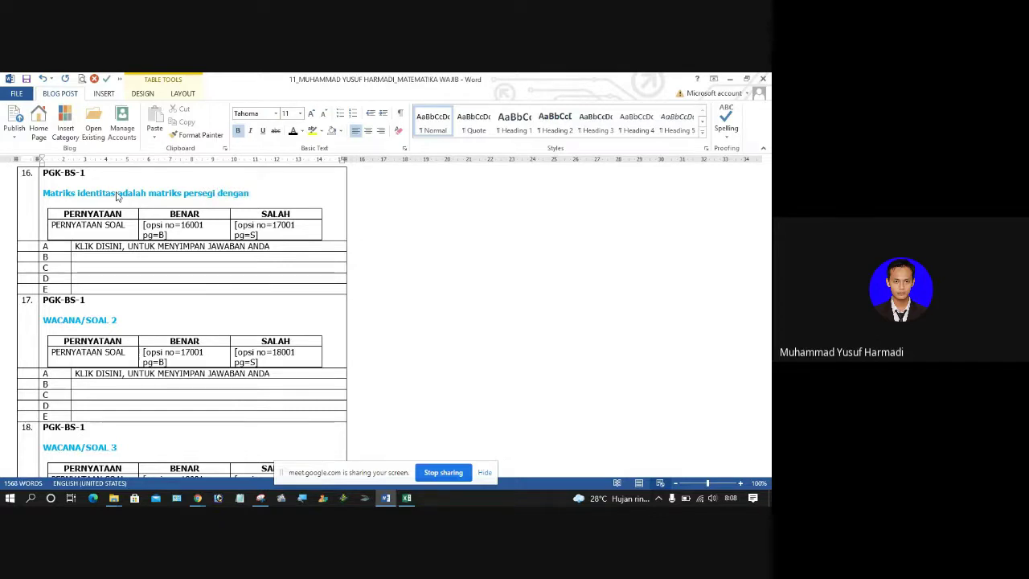
text( anggota diag)
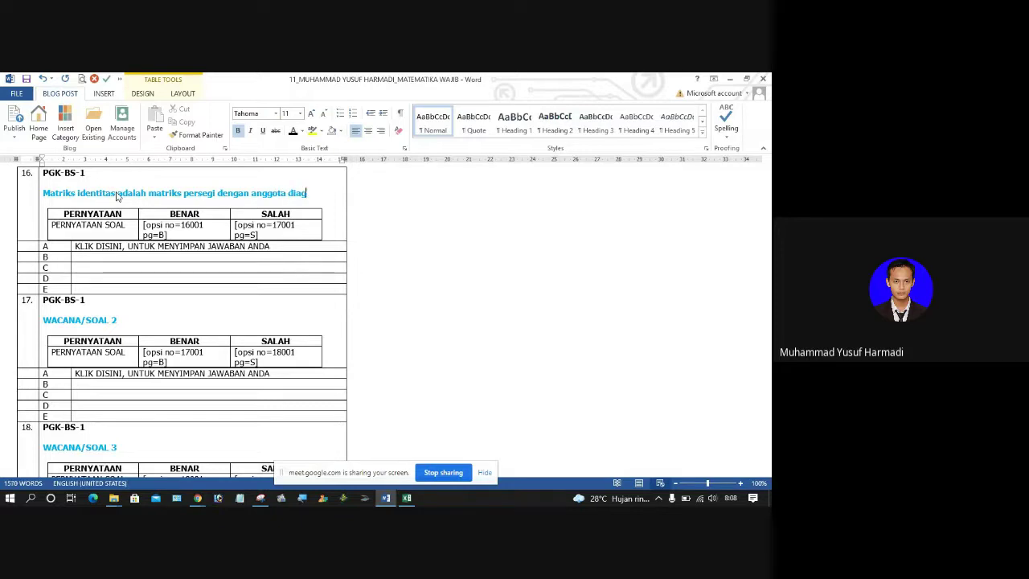
text(onal utamanya adala)
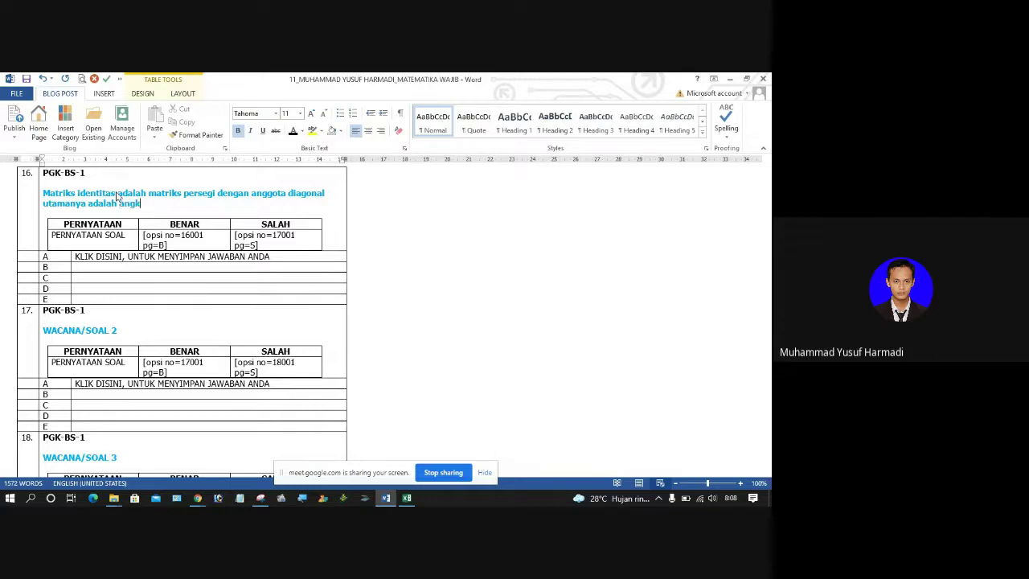
text(h angka yang sama yaitu angka)
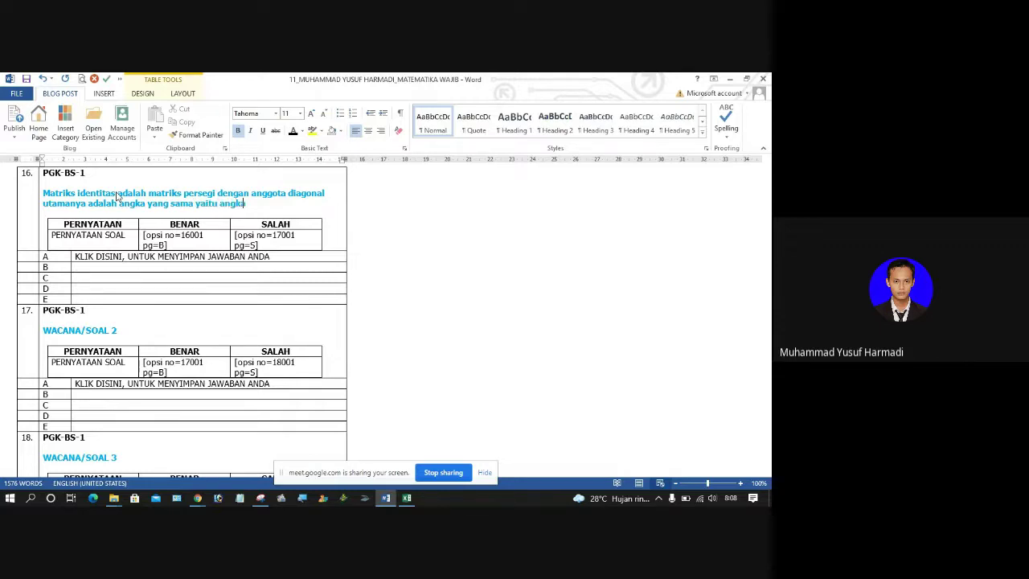
text( 2 sedangkan anggot)
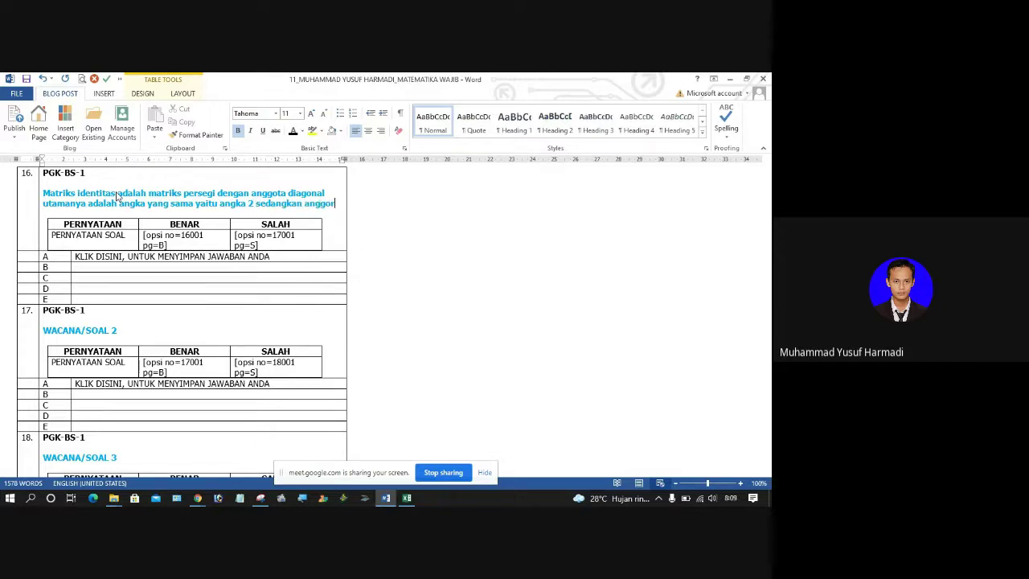
text(a matri)
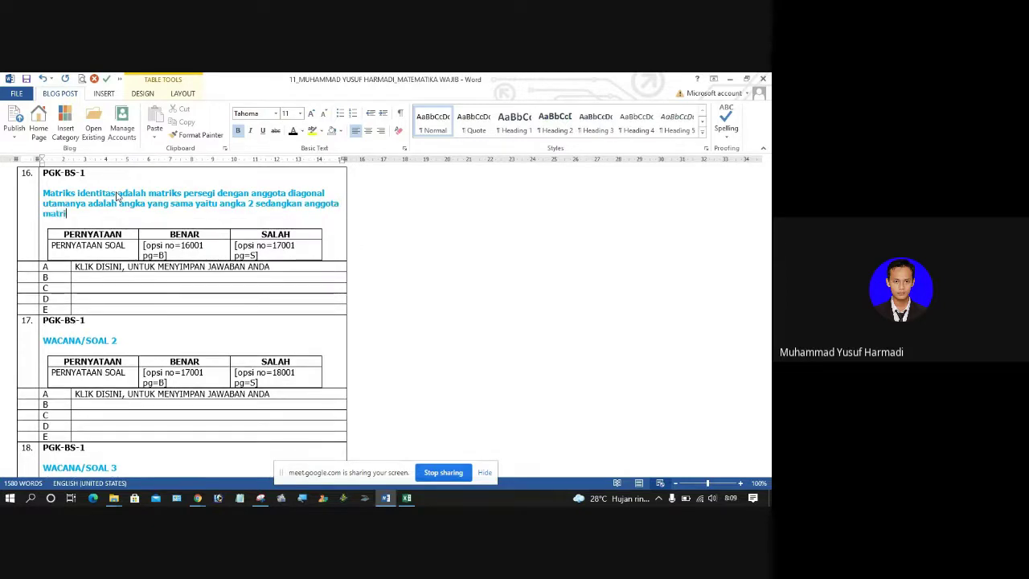
text(ks lainnya adalah bilangan nol)
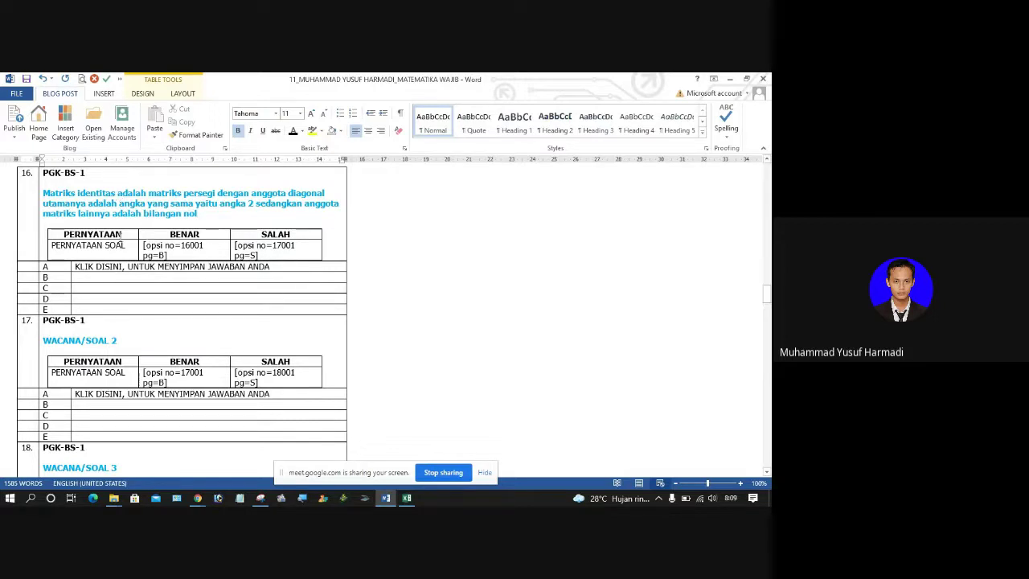
click(82, 244)
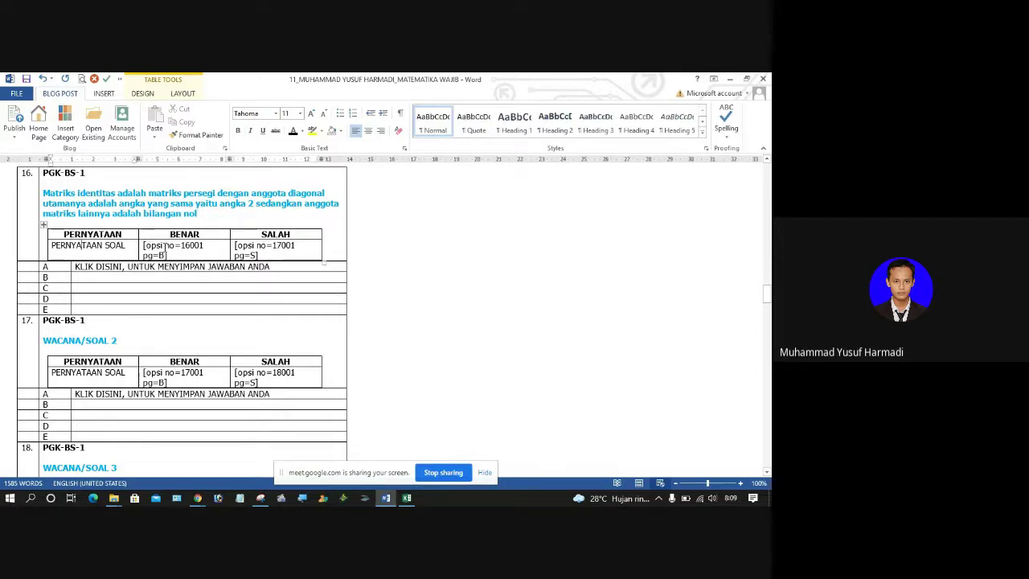
click(165, 245)
click(406, 498)
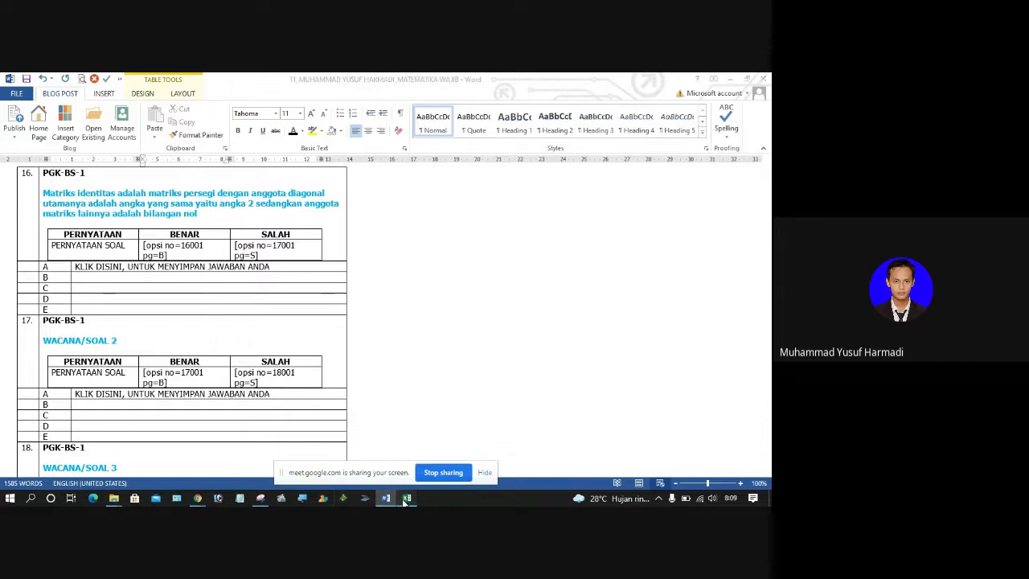
Step: Set statement 16001's answer key in K25 to S, correcting it from B
click(405, 283)
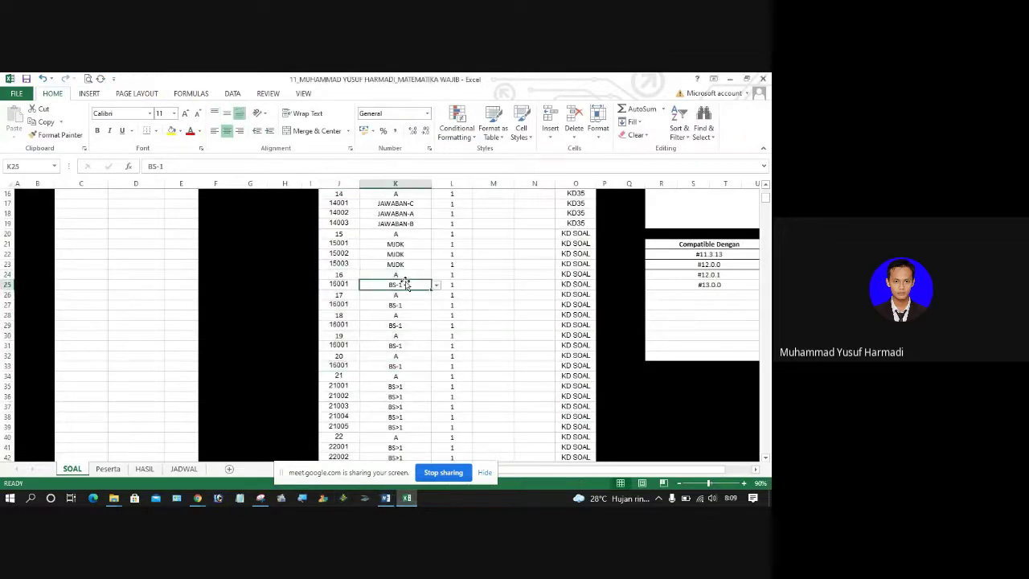
click(414, 274)
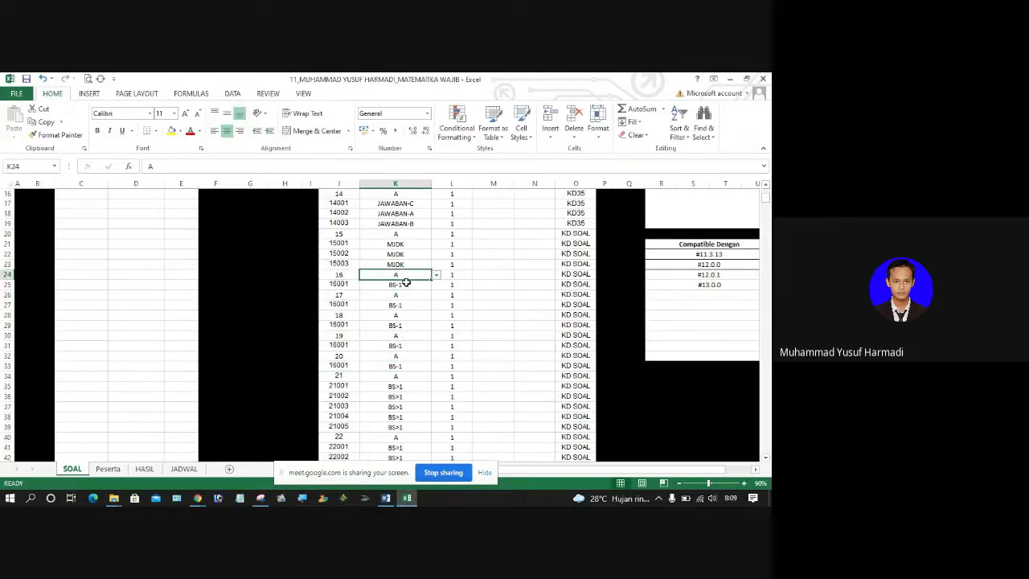
click(406, 283)
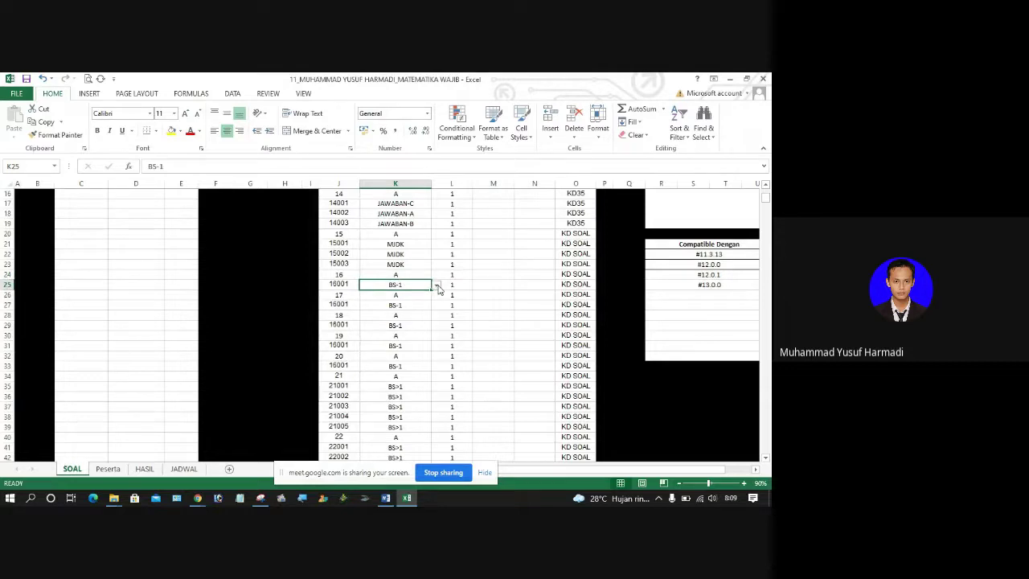
click(437, 286)
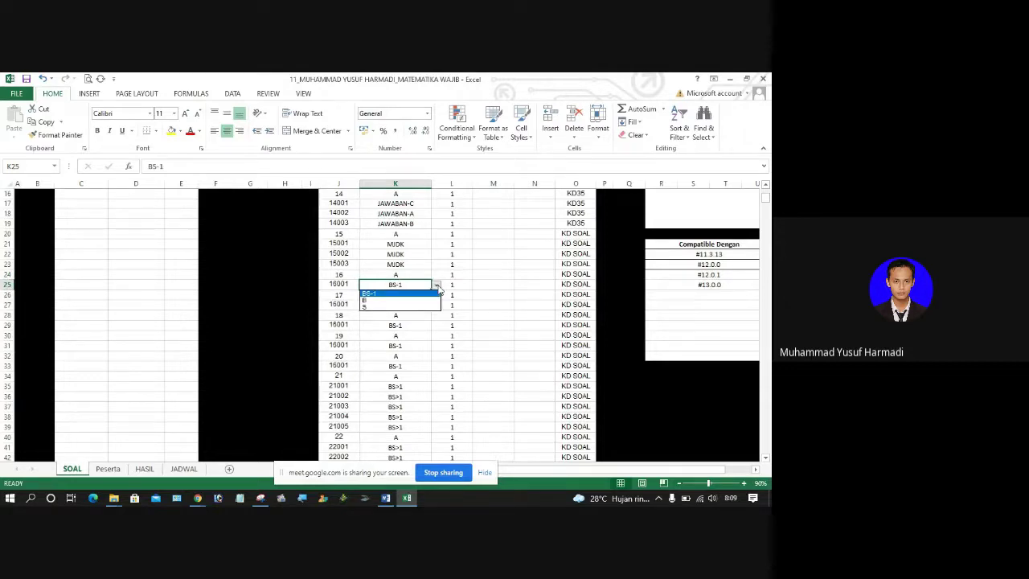
click(412, 302)
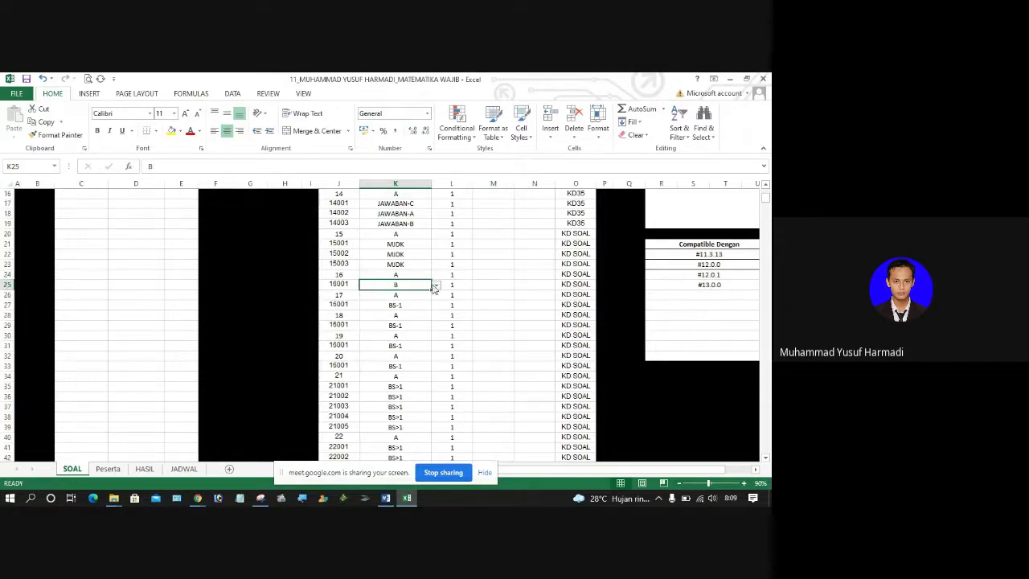
click(435, 285)
click(413, 306)
Step: Assign KD33 to question 16 and statement 16001 in O24 and O25
click(577, 274)
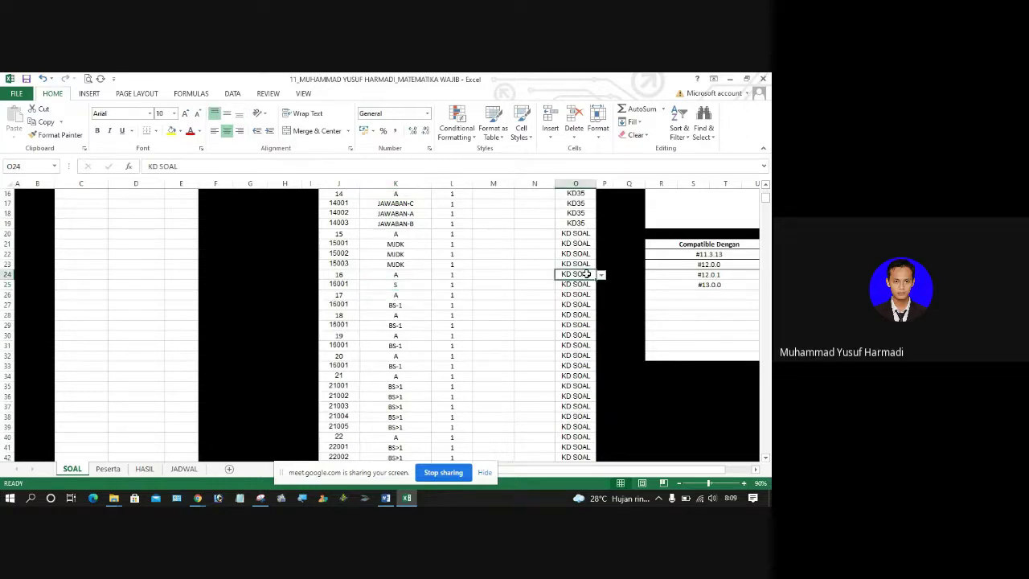
click(600, 276)
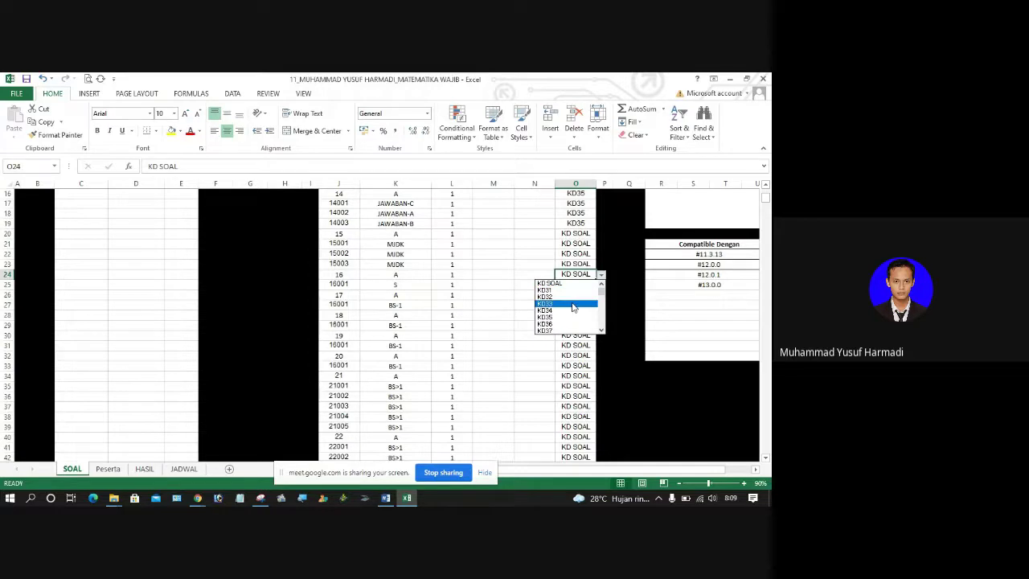
click(573, 304)
click(575, 285)
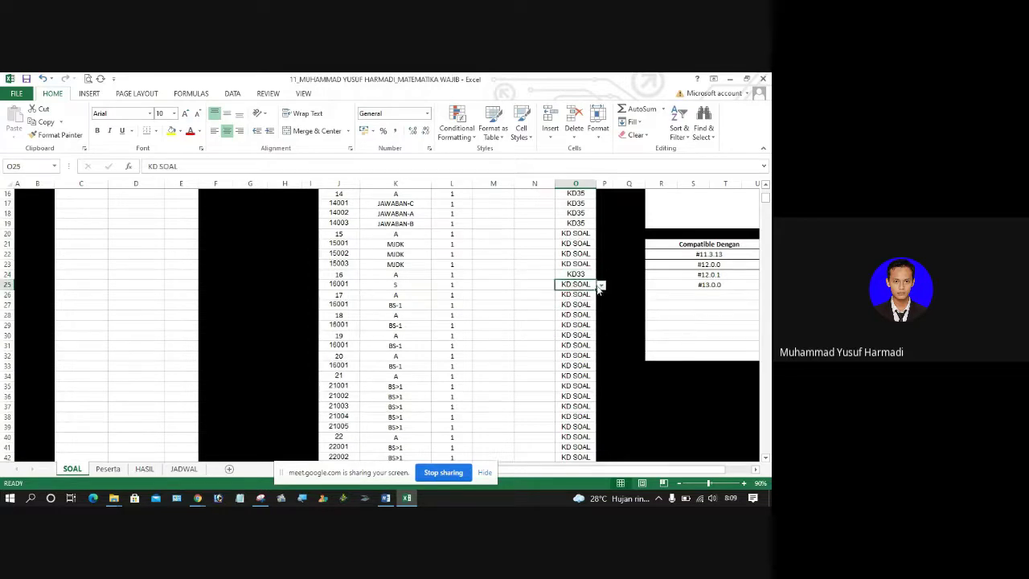
click(601, 287)
click(555, 313)
Step: Review the answer rows for questions 17 through 25, then return to the Word document
drag(351, 299, 421, 362)
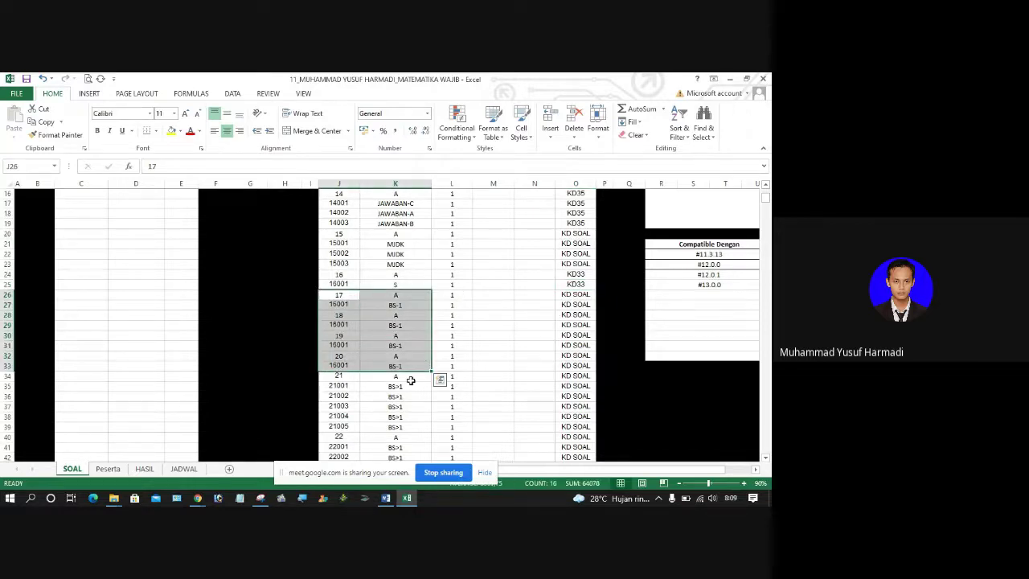
click(411, 377)
key(Down)
key(Down)
key(Down)
key(Down)
key(Down)
key(Down)
key(Down)
key(Down)
key(Down)
key(Down)
key(Down)
key(Down)
key(Down)
key(Down)
key(Down)
key(Down)
key(Down)
key(Down)
key(Down)
key(Down)
key(Down)
key(Down)
key(Down)
key(Down)
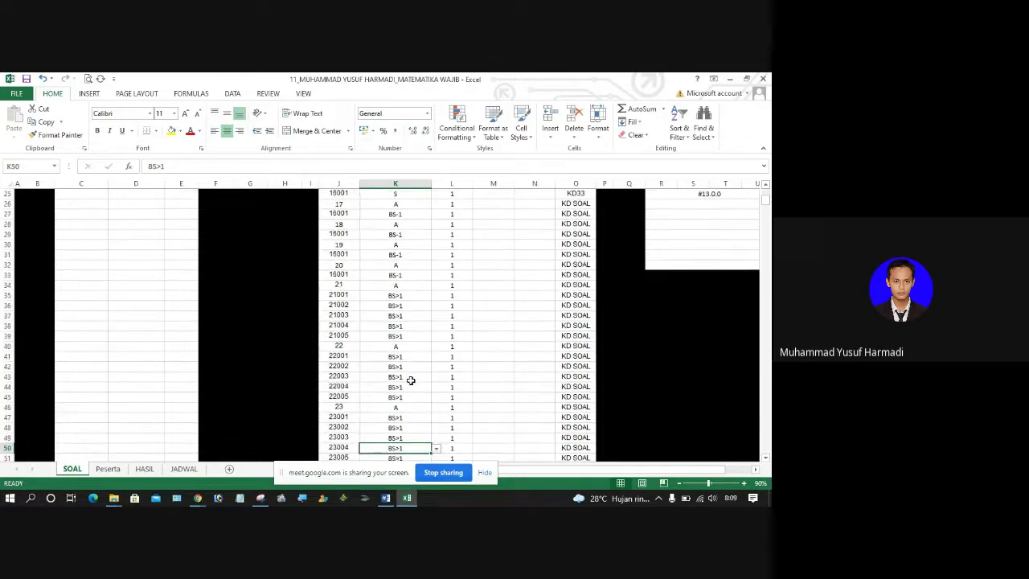
key(Down)
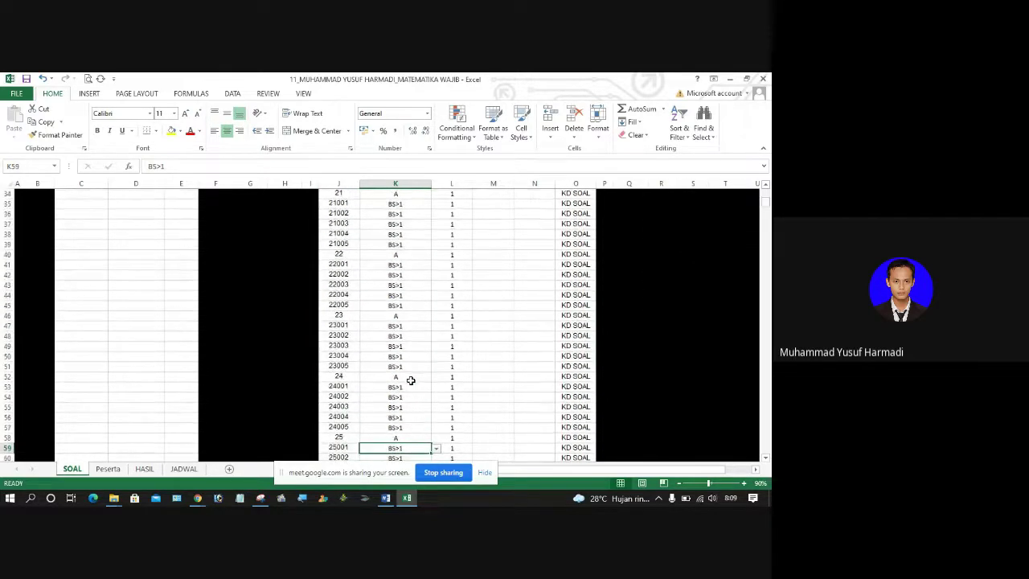
drag(395, 203, 402, 245)
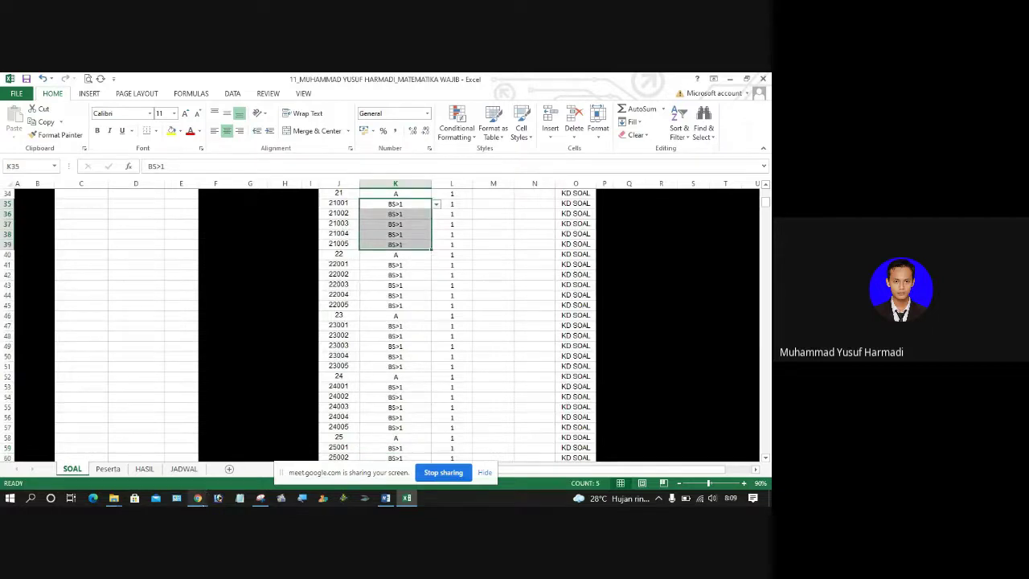
click(197, 497)
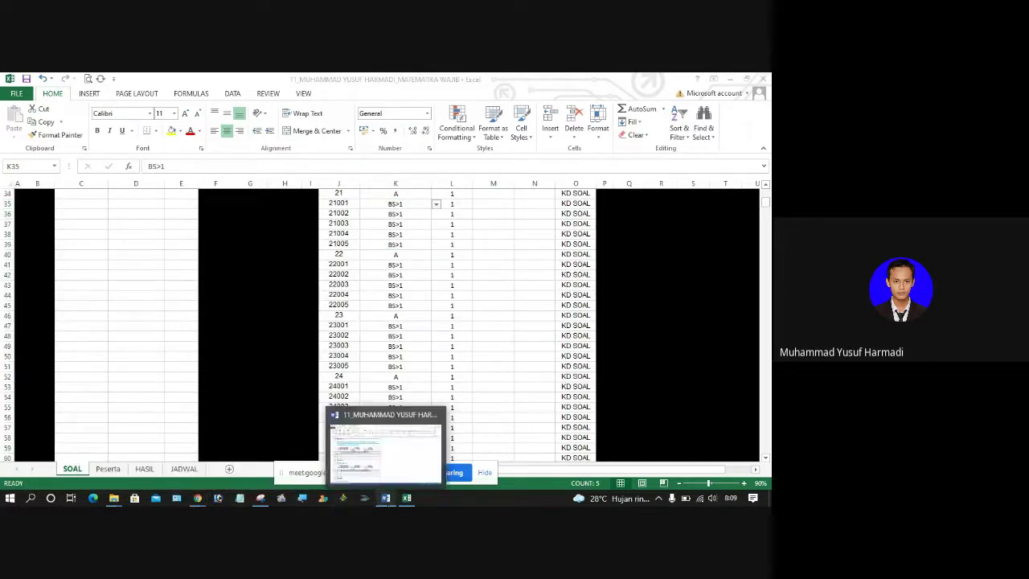
click(386, 497)
click(386, 497)
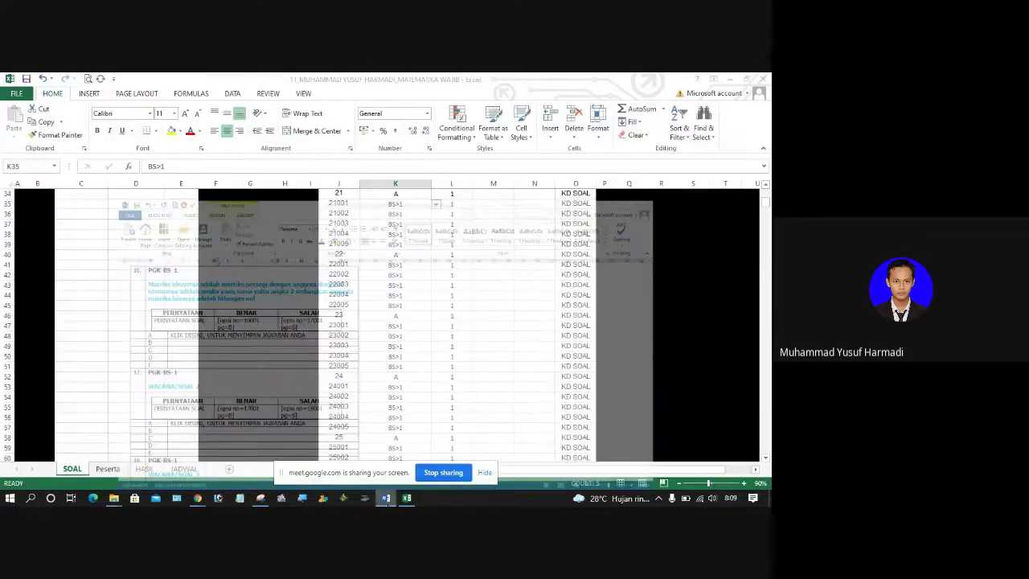
click(386, 497)
Step: Replace question 21's heading with 'Silahkan tentukan pernyataan yang benar pada tabel di bawah ini'
click(138, 360)
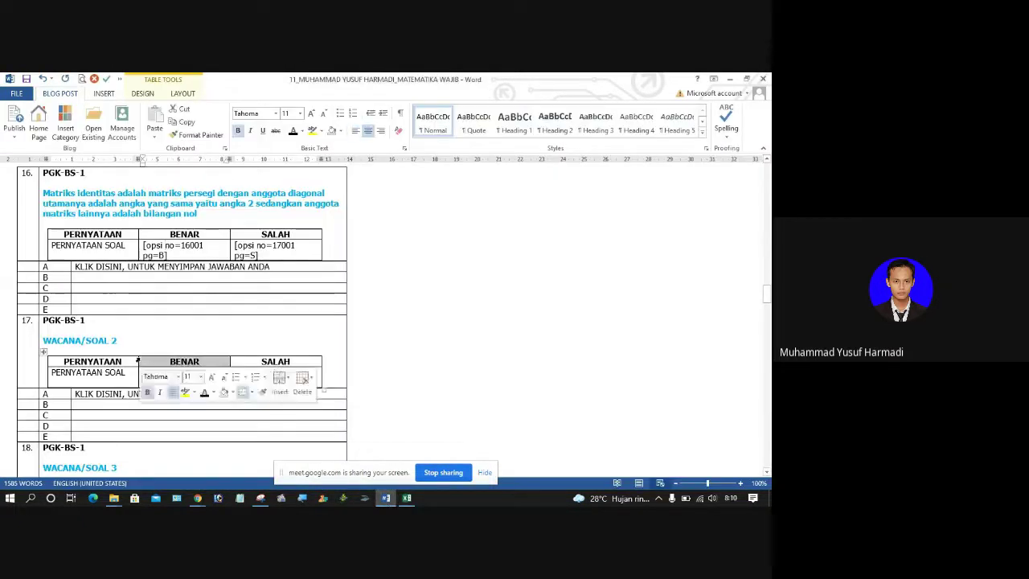
scroll(140, 358, down, 15)
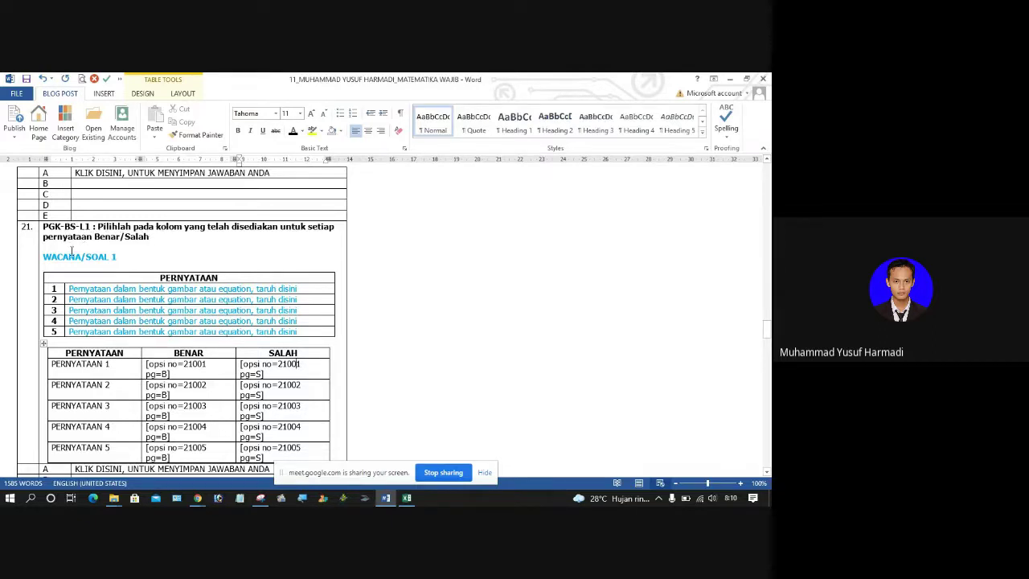
drag(46, 256, 116, 257)
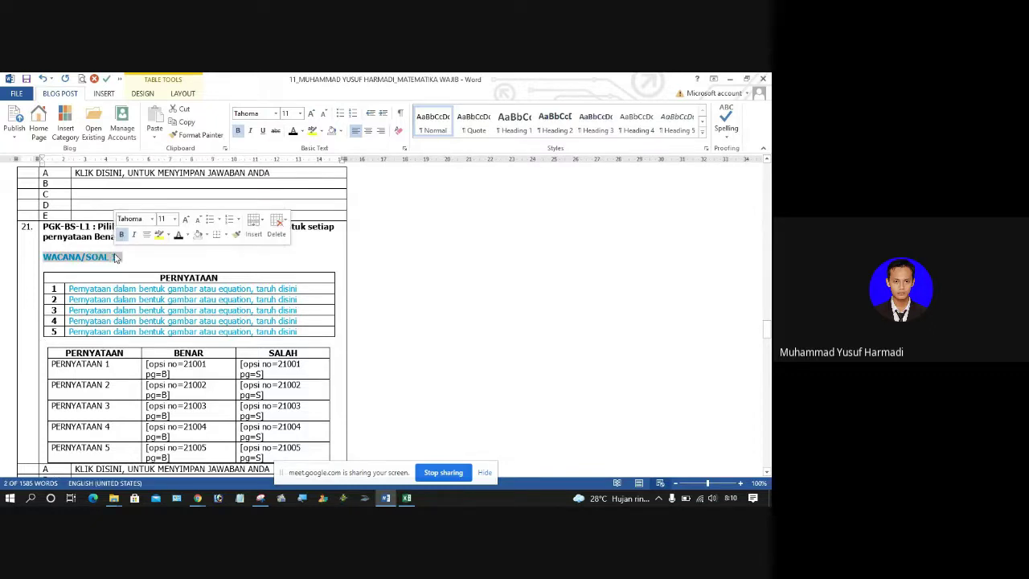
text(Silahk)
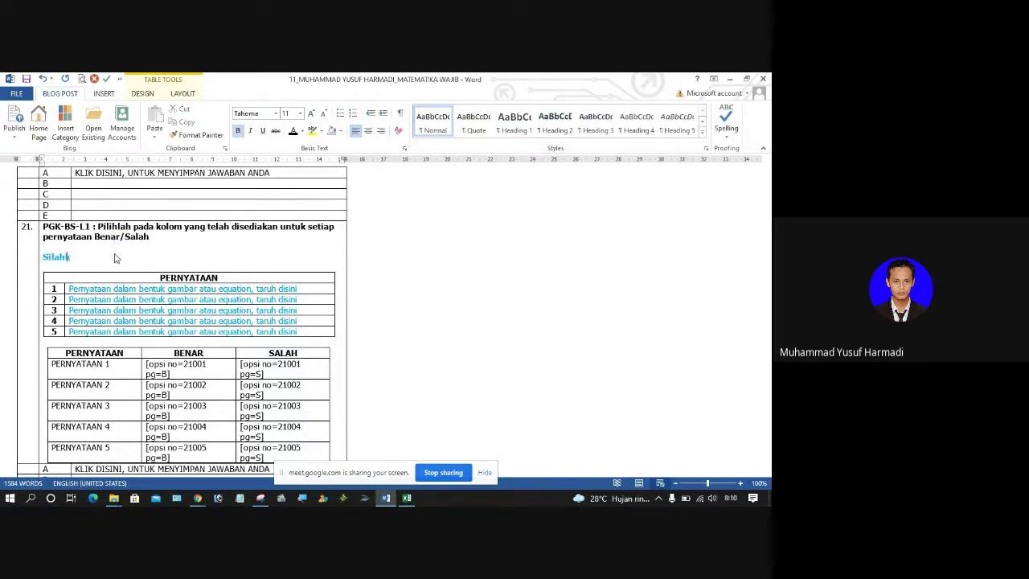
text(an tentukan pernyataan yang benar pada)
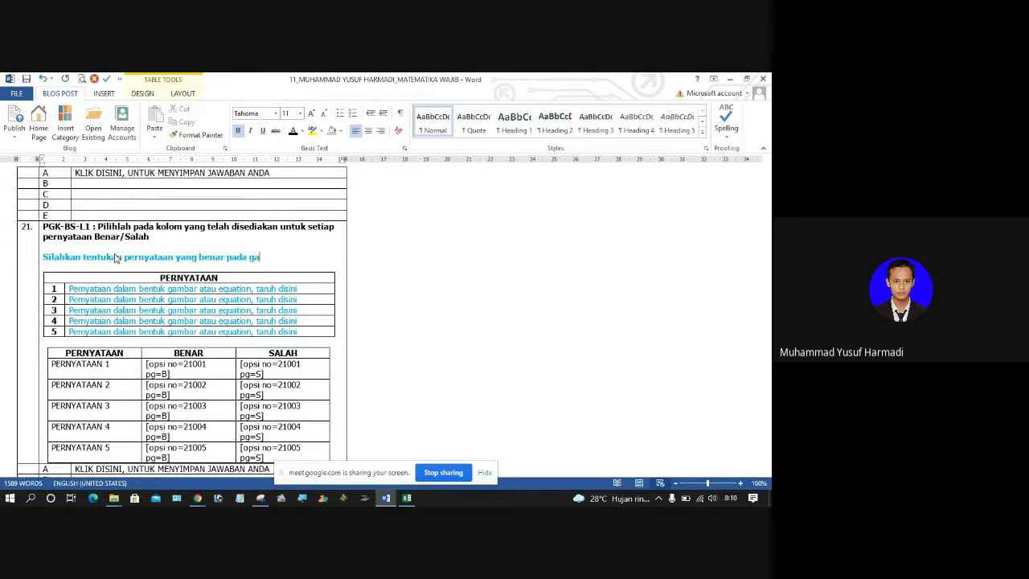
text( tabel di bawah ini)
Step: Write the first statement as 'Matriks persegi memiliki ordo 2 x 1'
click(82, 290)
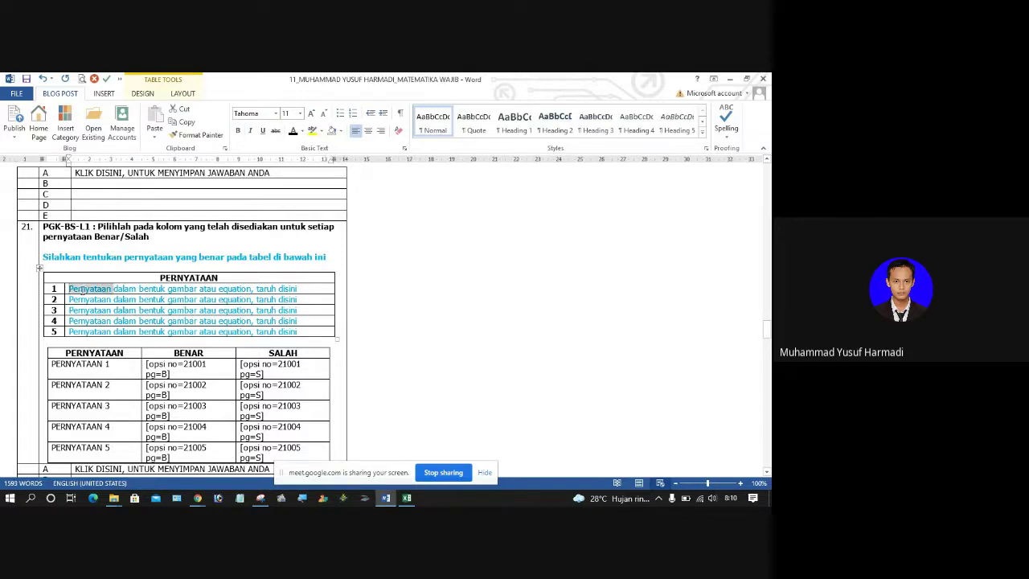
triple_click(81, 290)
text(Matriks perseg)
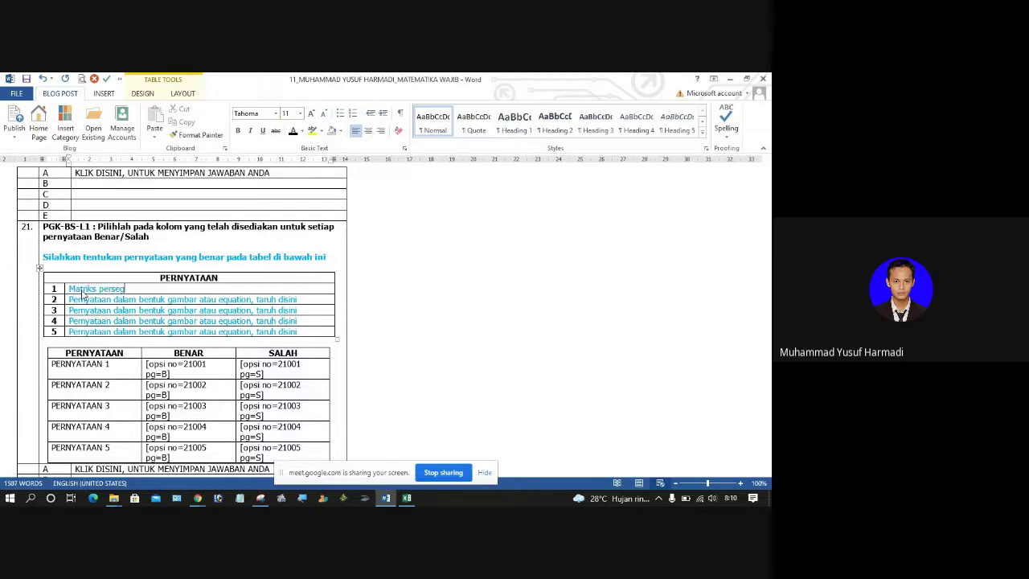
text(i memiliki or)
key(Down)
key(Home)
key(shift+End)
key(shift+Left)
key(shift+Left)
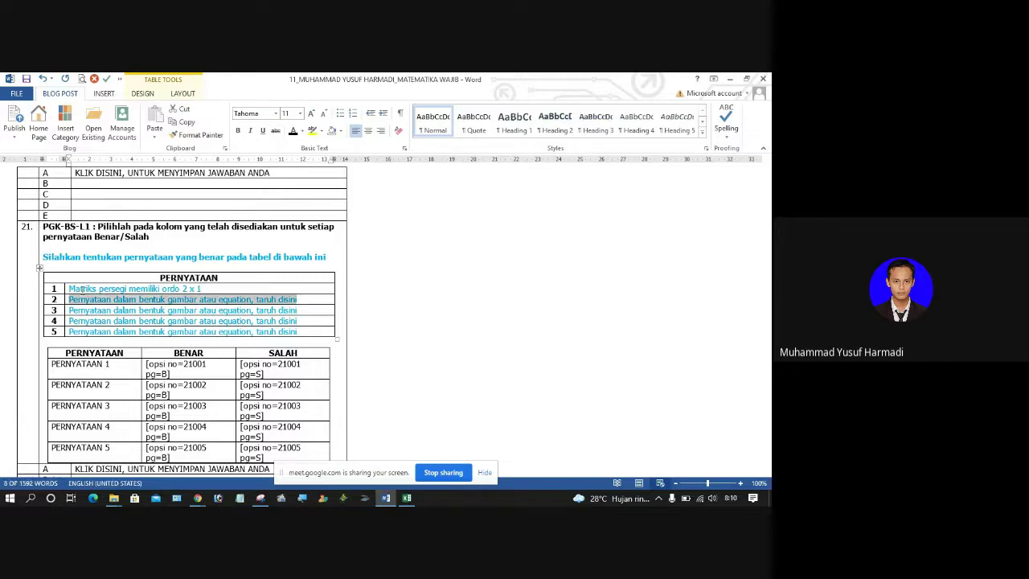
key(Down)
key(Down)
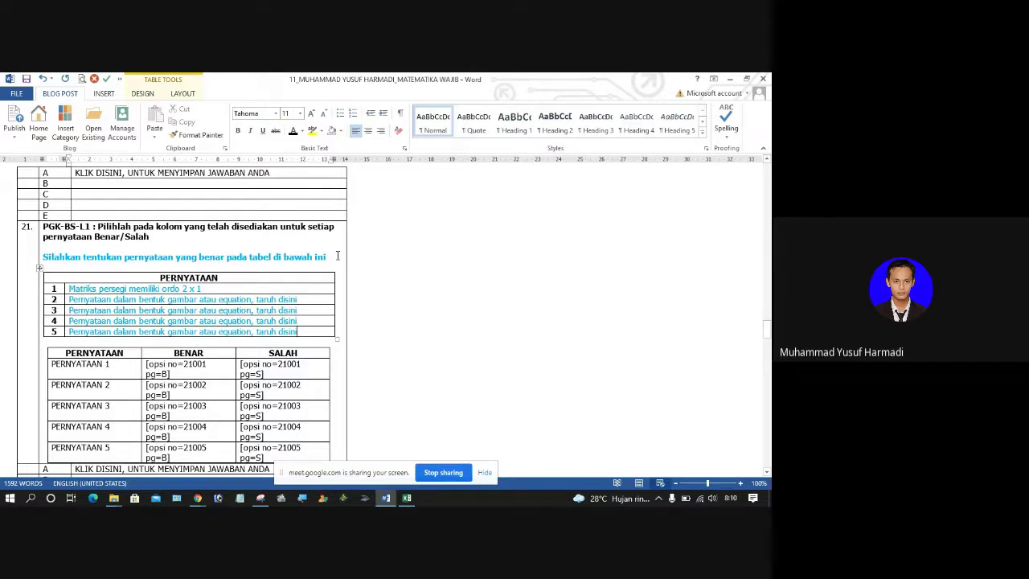
Step: Tidy the line after the instruction and select statement 2's placeholder text
click(337, 255)
key(Return)
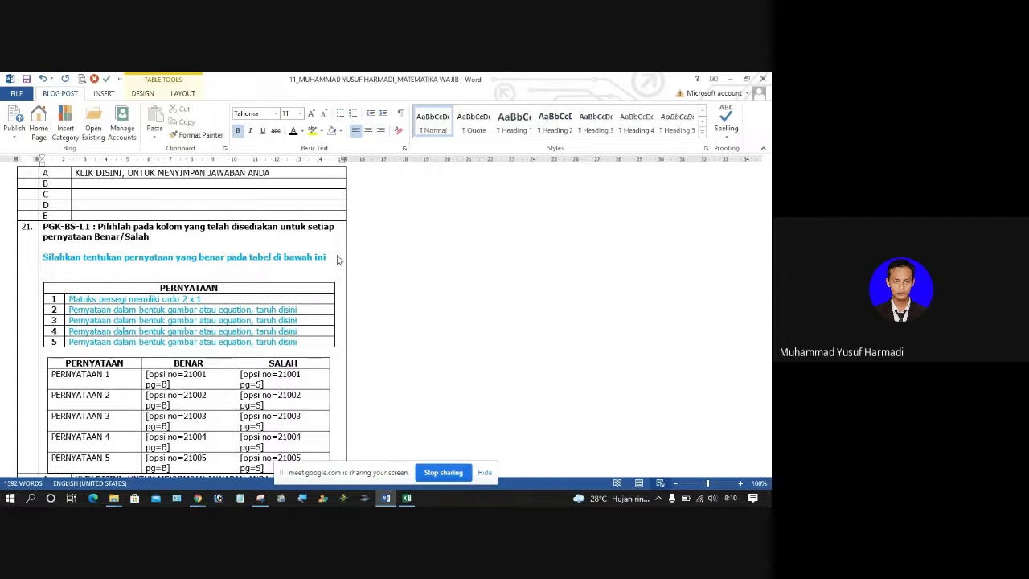
key(BackSpace)
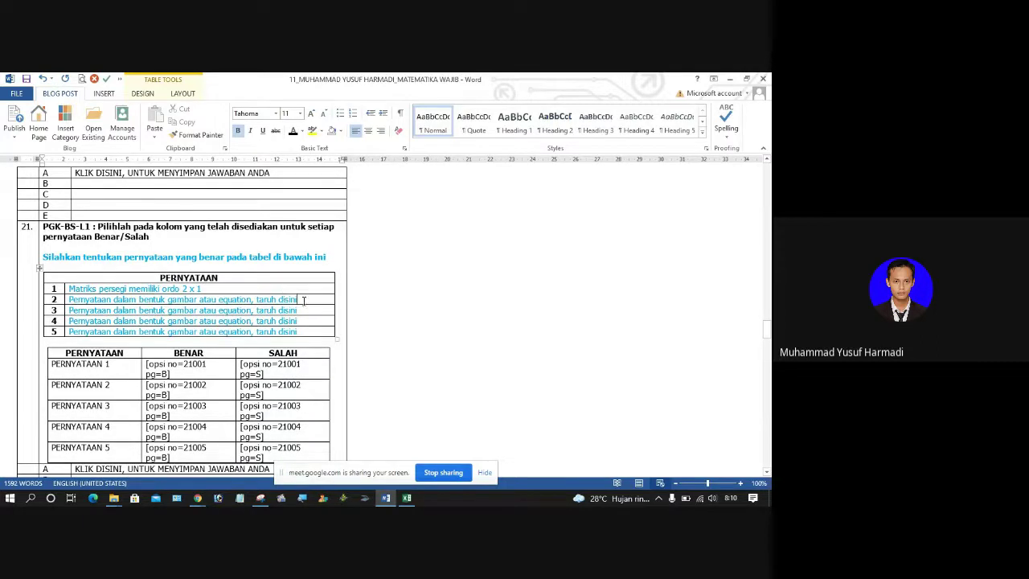
click(302, 299)
key(ctrl+shift+Left)
key(ctrl+shift+Left)
key(ctrl+shift+Left)
key(ctrl+shift+Left)
key(ctrl+shift+Left)
key(shift+Home)
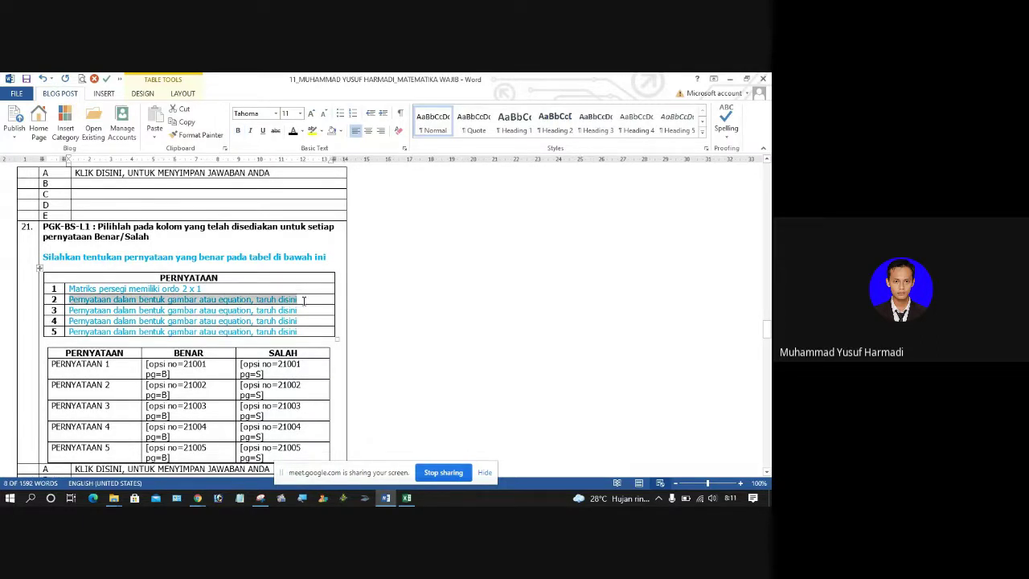
Step: Insert the teacher's portrait photo into statement 2
click(112, 95)
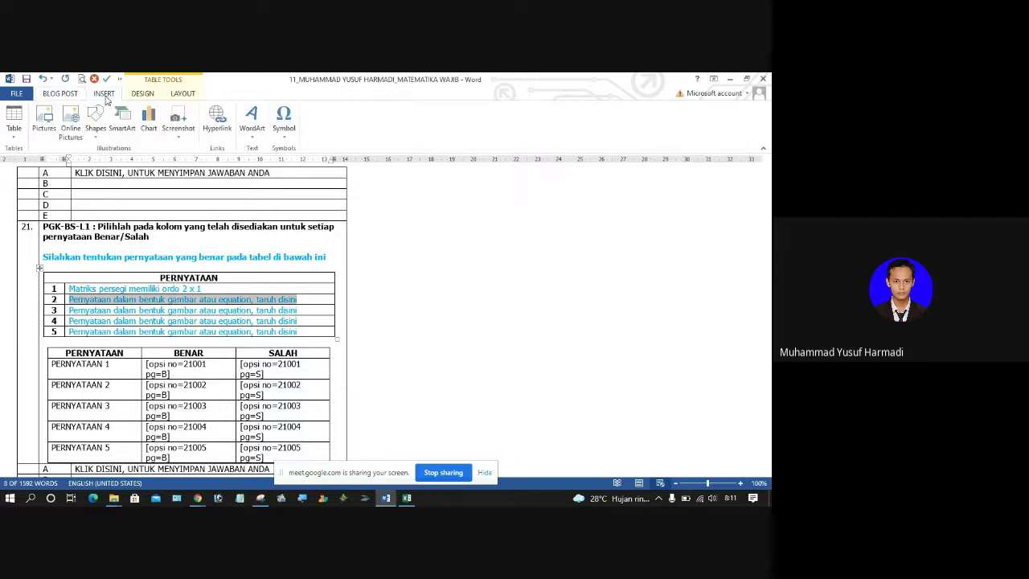
click(45, 119)
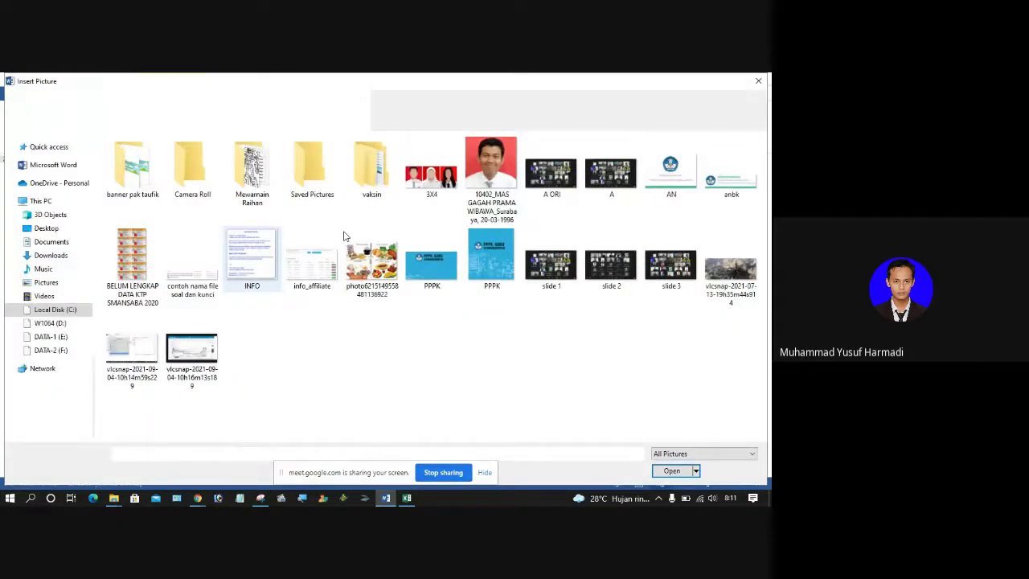
click(502, 177)
click(672, 471)
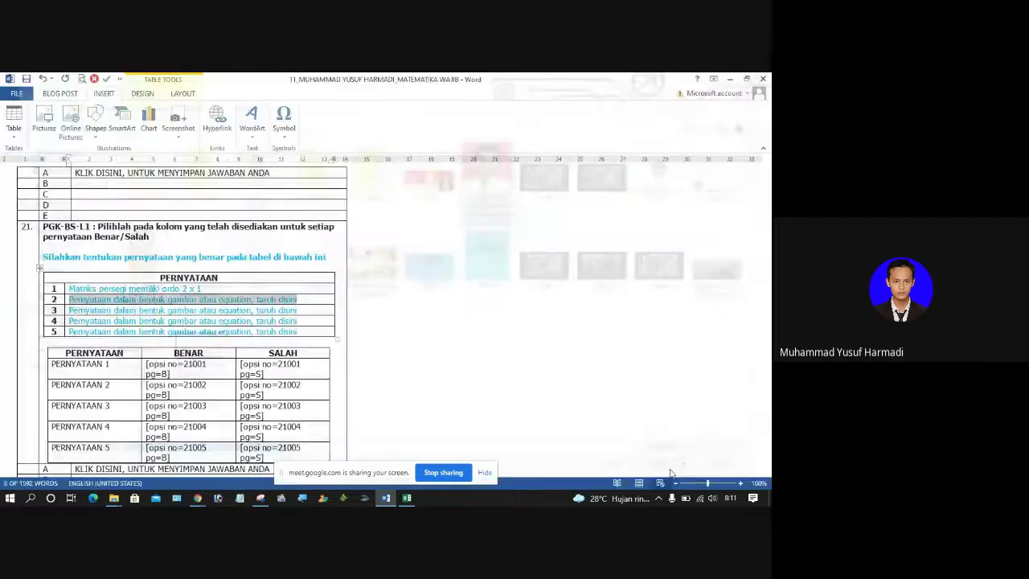
Step: Caption the photo 'foto di atas merupakan guru SMAN 1 Bangkalan' on a line below it
click(161, 306)
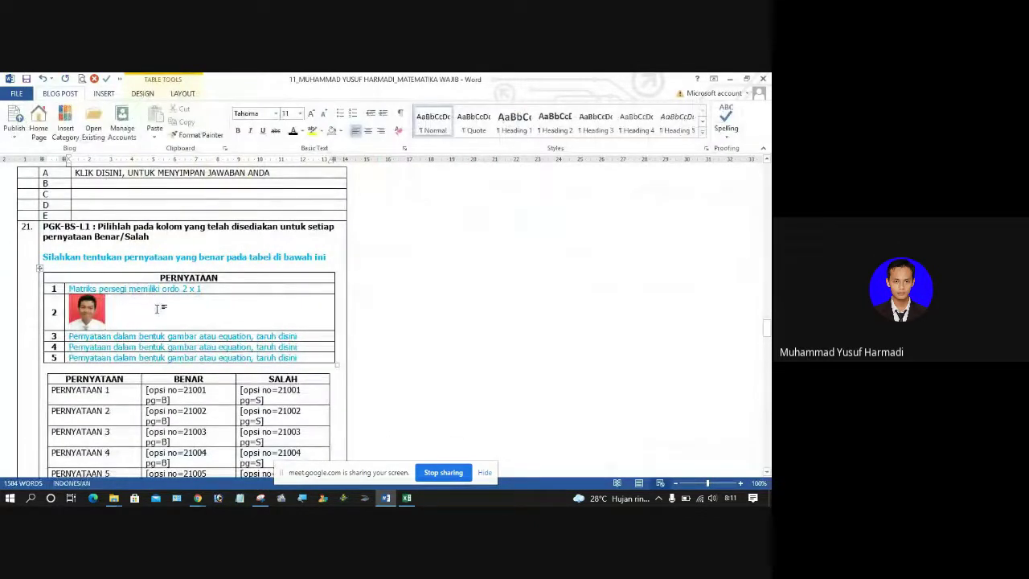
text(foto)
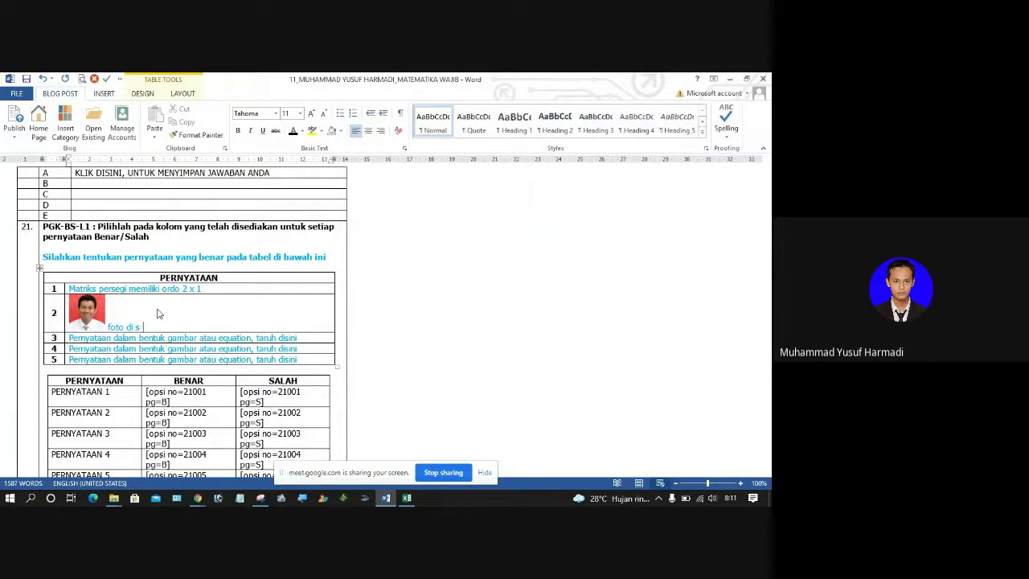
text( disamping merupakan guru sma)
key(BackSpace)
key(BackSpace)
text(SMAN 1 Bangkalan)
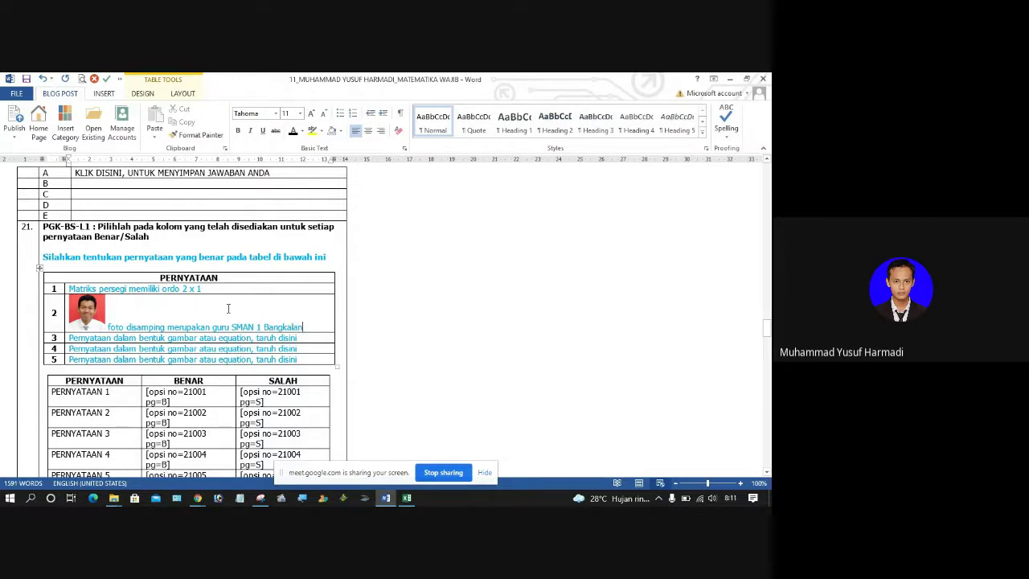
key(Return)
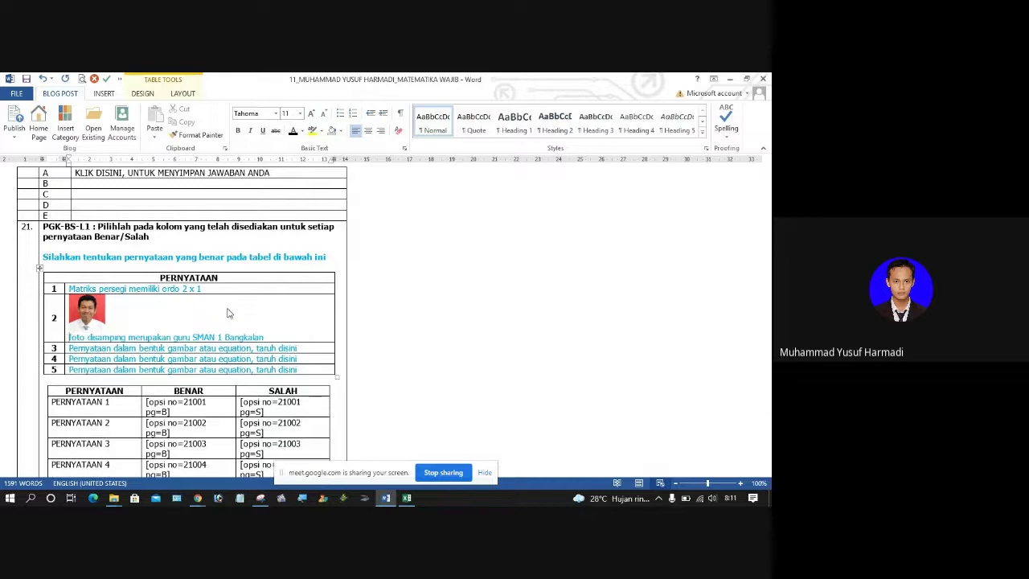
key(ctrl+shift+Left)
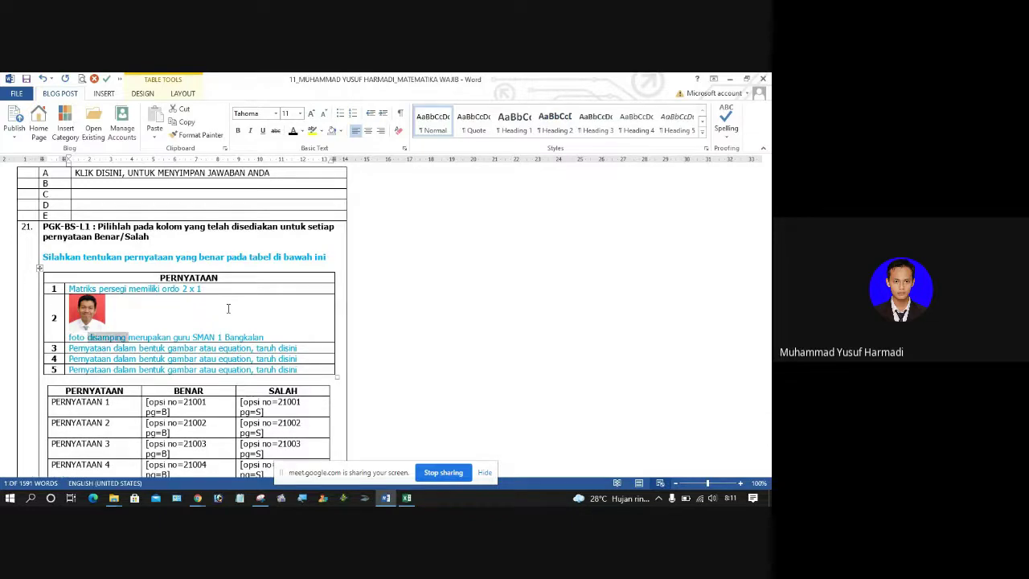
text(di atas)
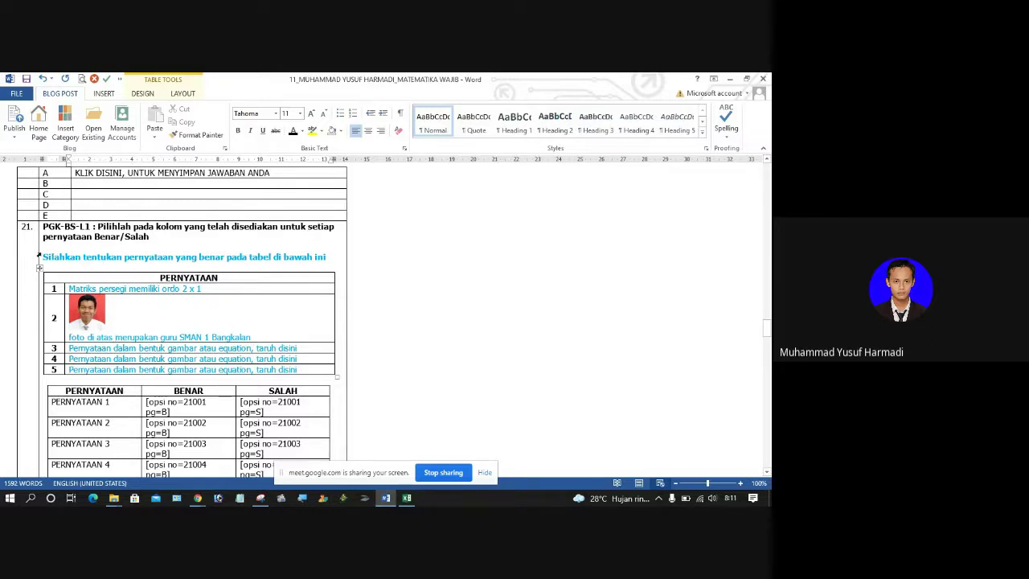
Step: Make the instruction line and statements table text black
drag(48, 255, 228, 370)
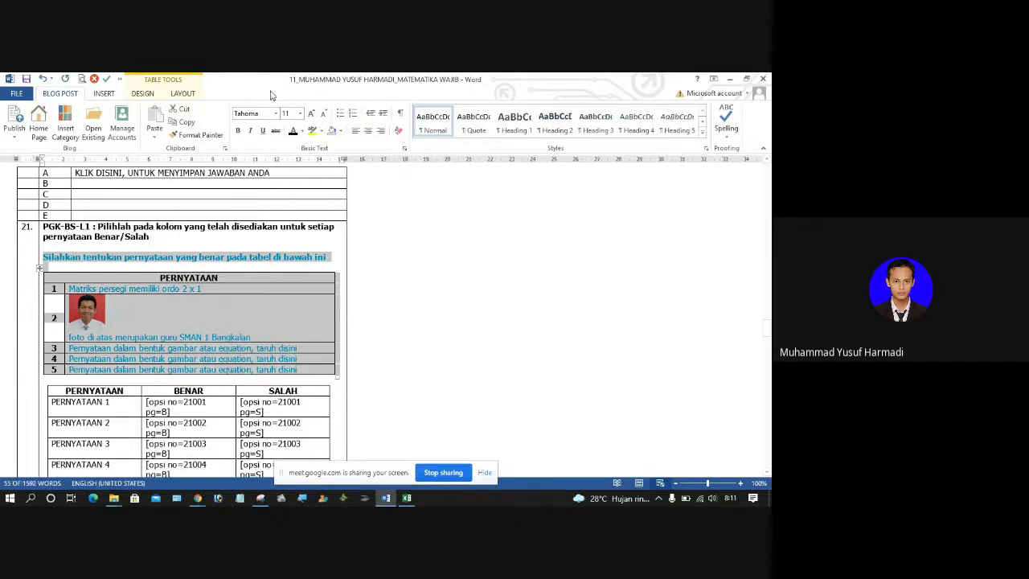
click(294, 132)
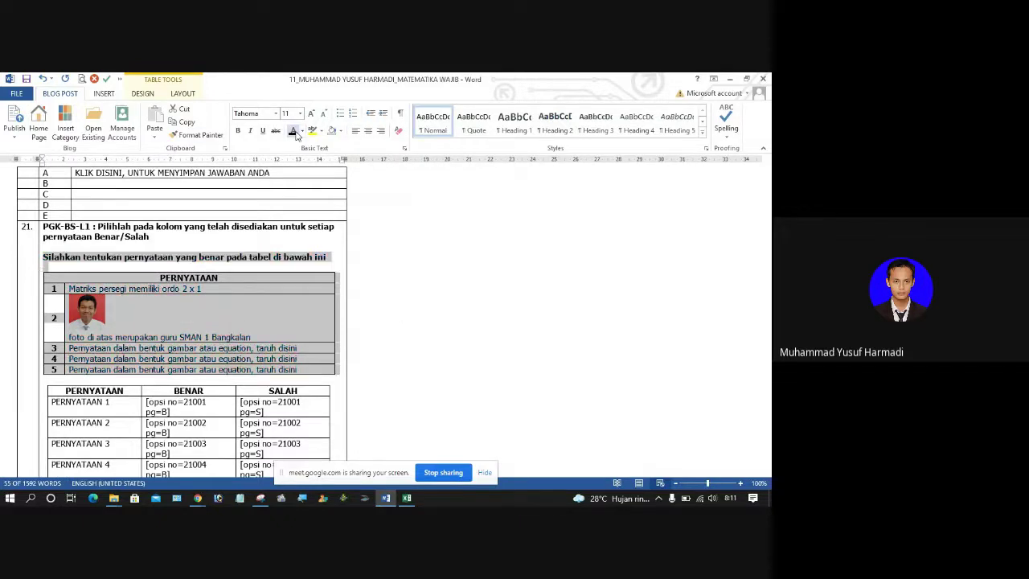
click(253, 336)
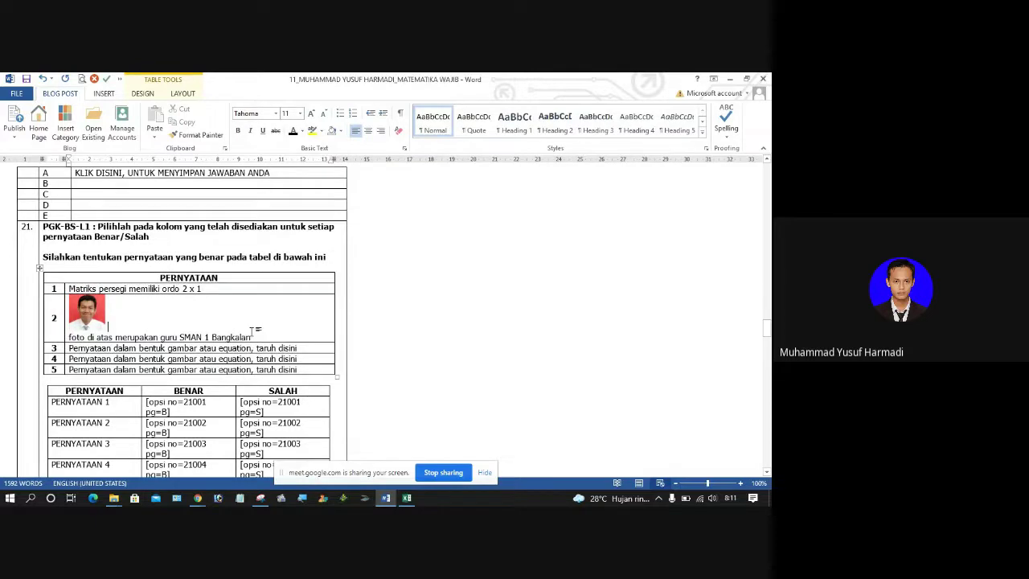
click(403, 498)
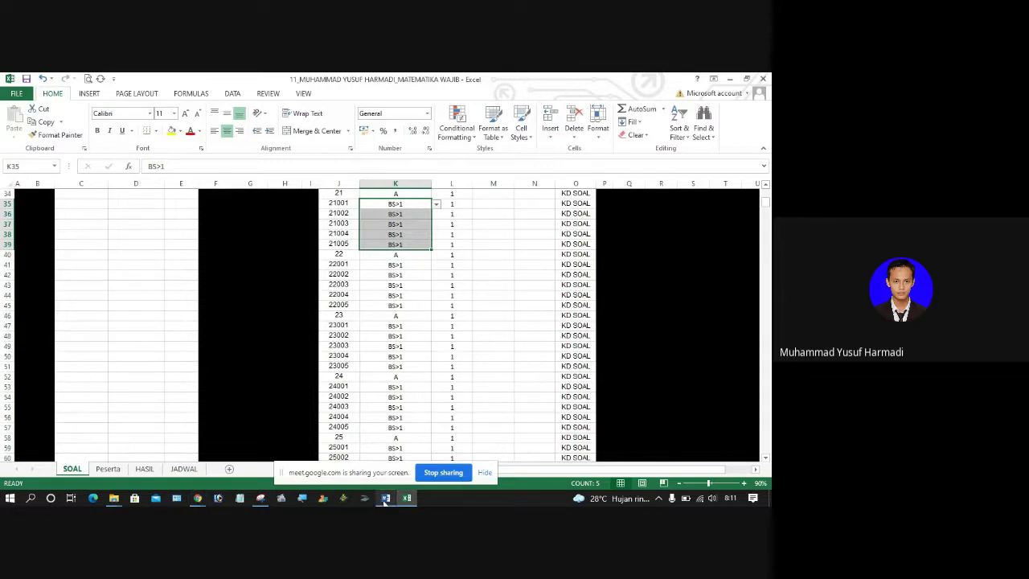
Step: Set the answer keys for statement 21001 to S and 21002 to B
click(385, 498)
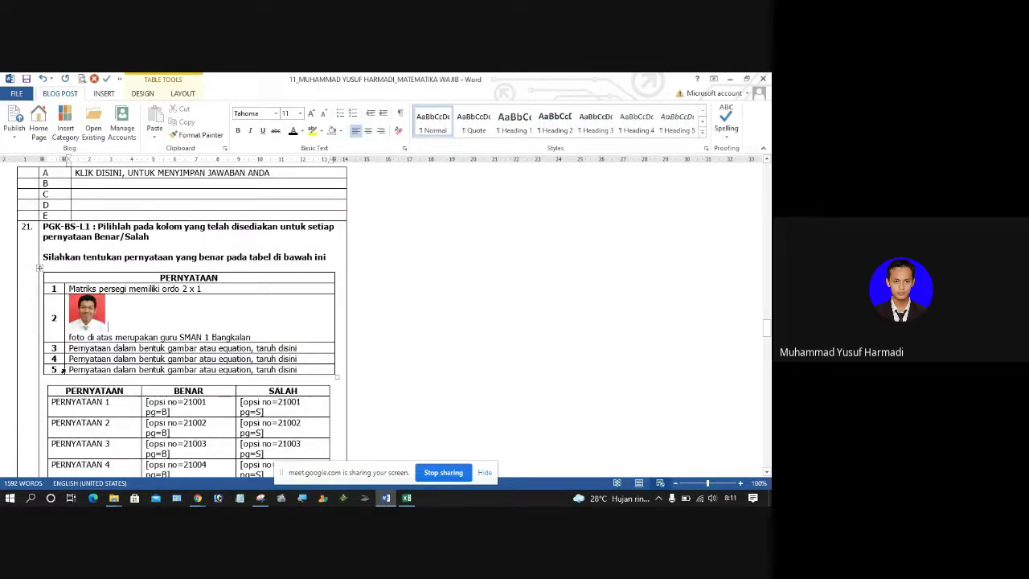
click(408, 498)
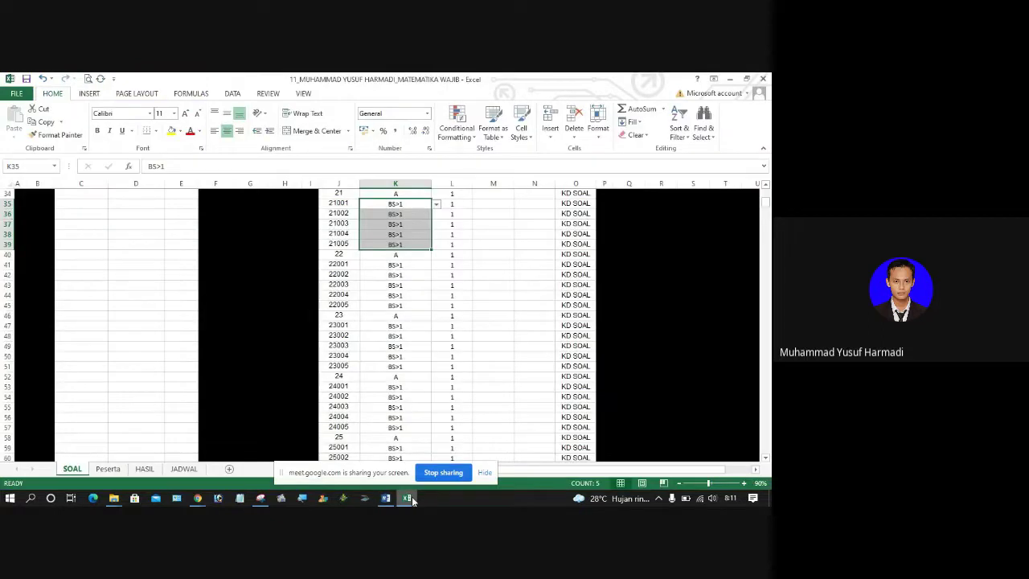
click(410, 203)
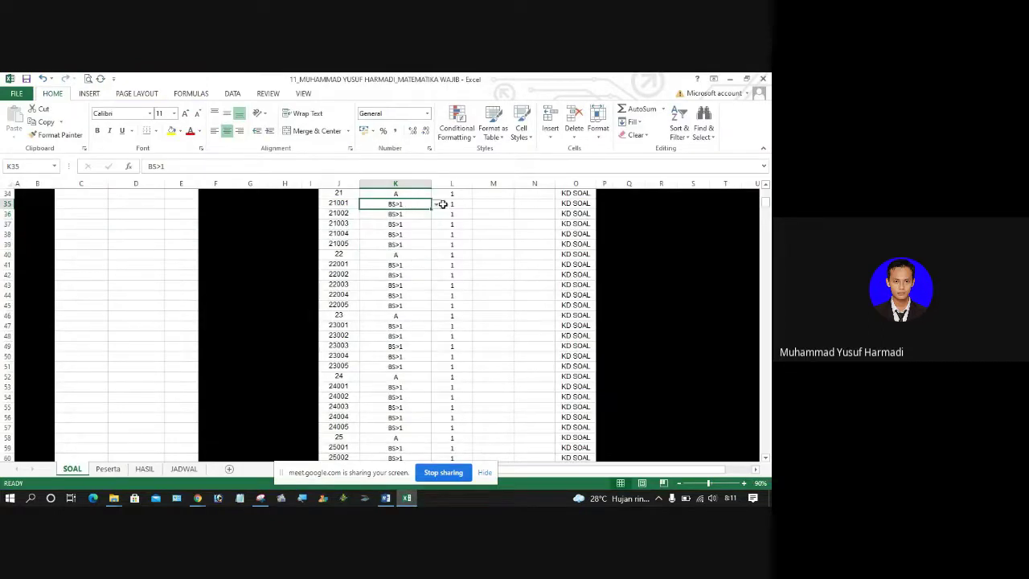
click(436, 205)
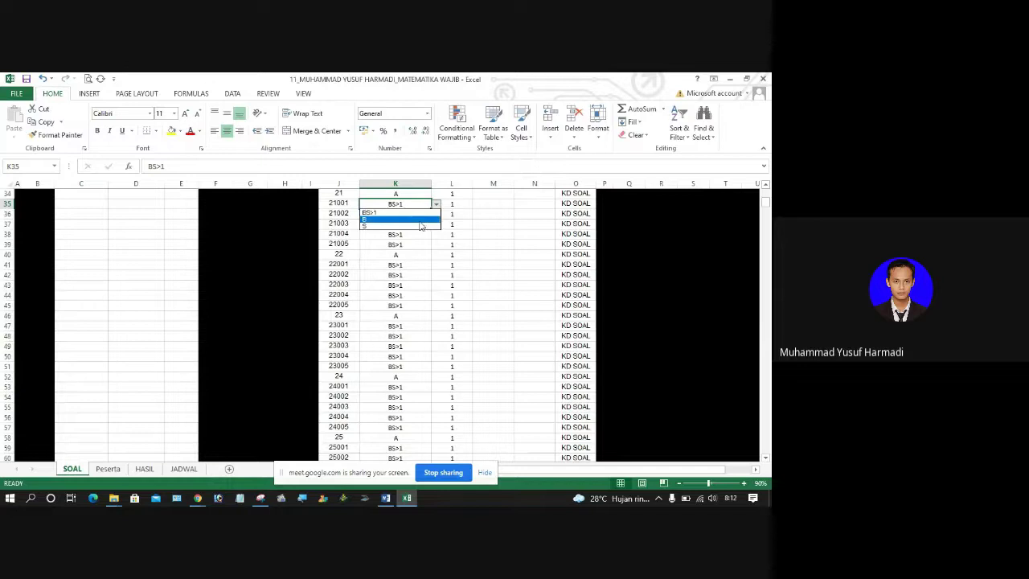
click(419, 225)
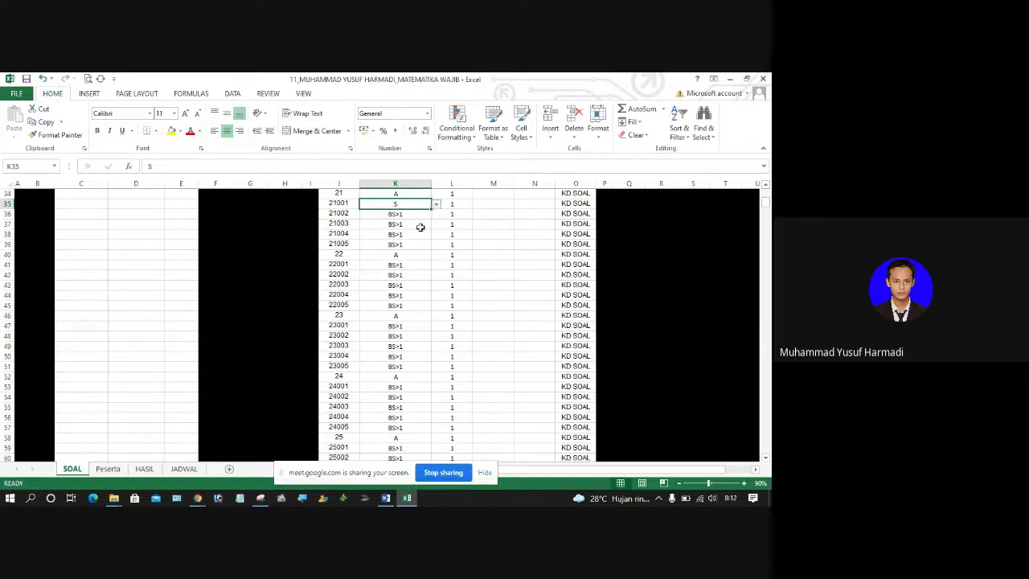
click(419, 215)
click(437, 215)
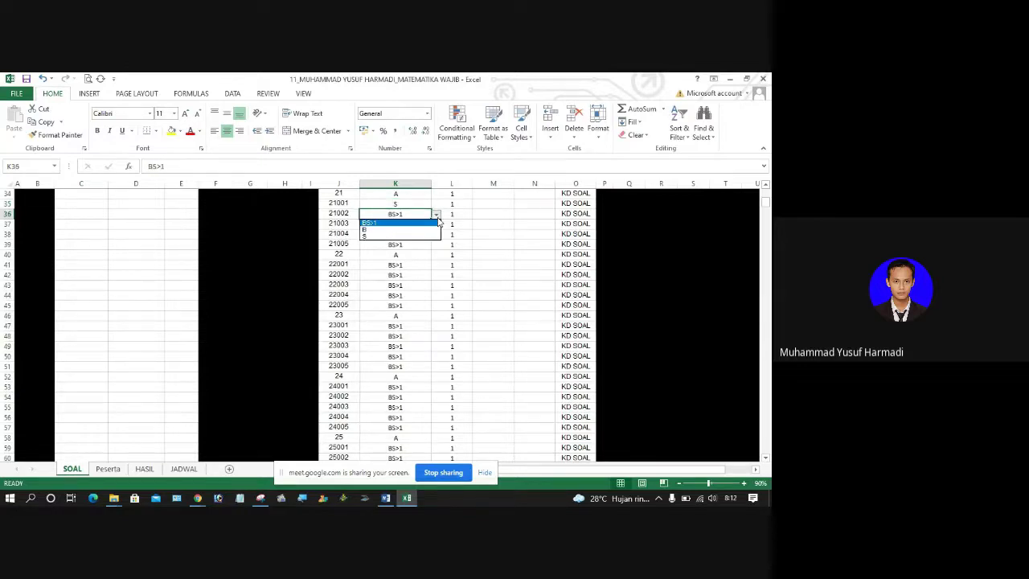
click(411, 236)
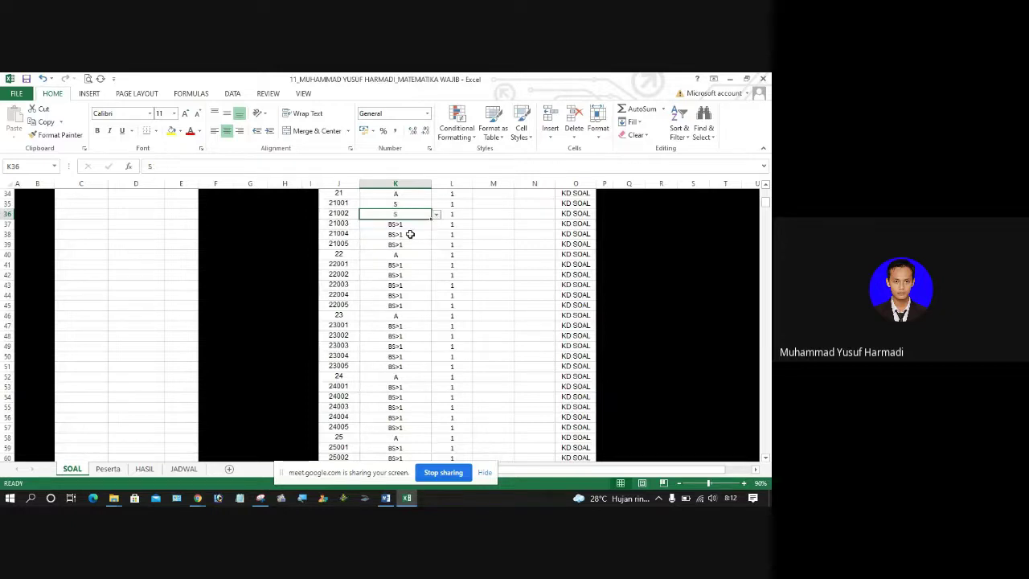
click(436, 215)
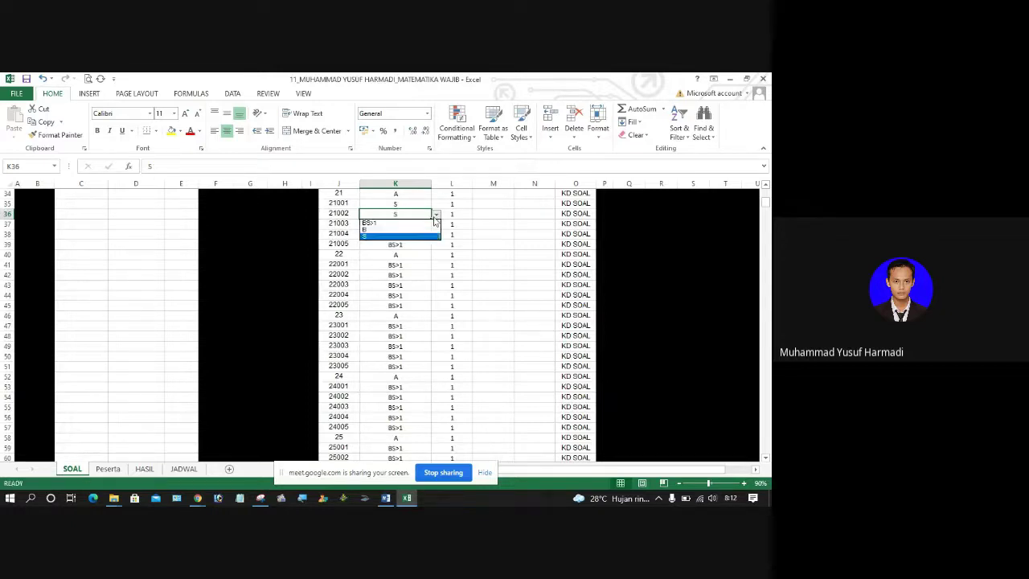
click(398, 230)
click(396, 228)
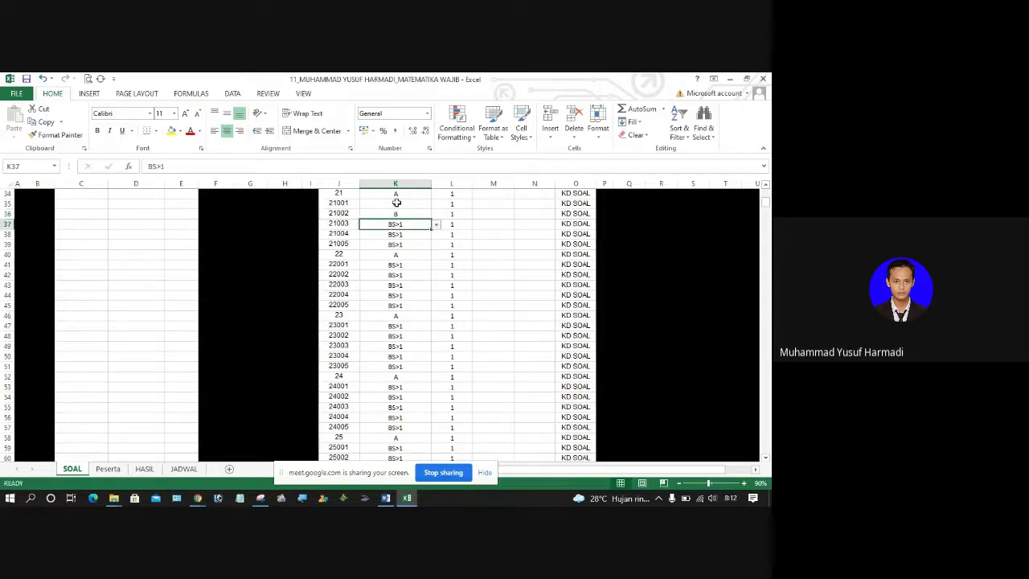
click(396, 202)
click(402, 214)
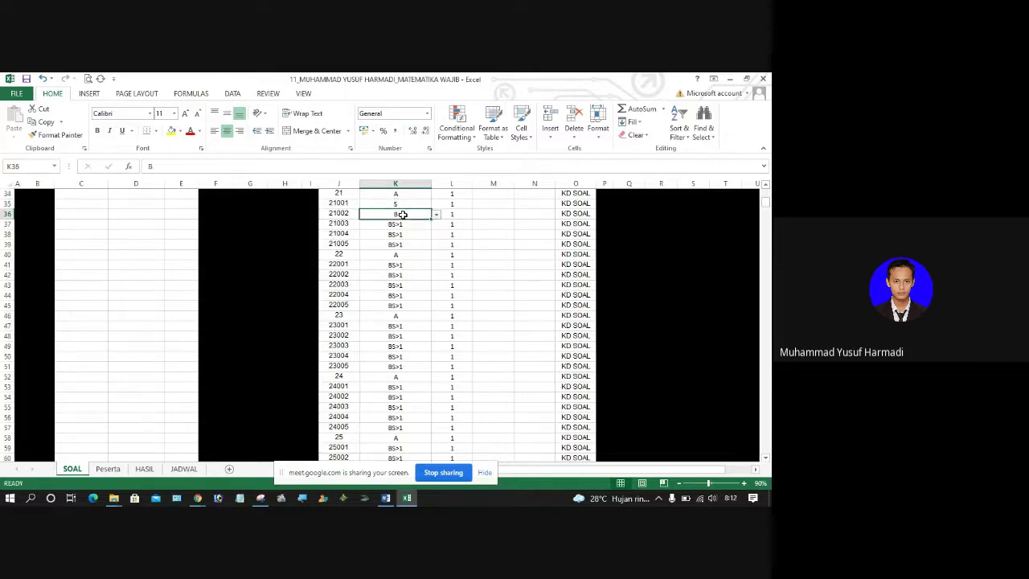
Step: Set statement 21003's answer to B and statements 21004 and 21005 to S
click(423, 226)
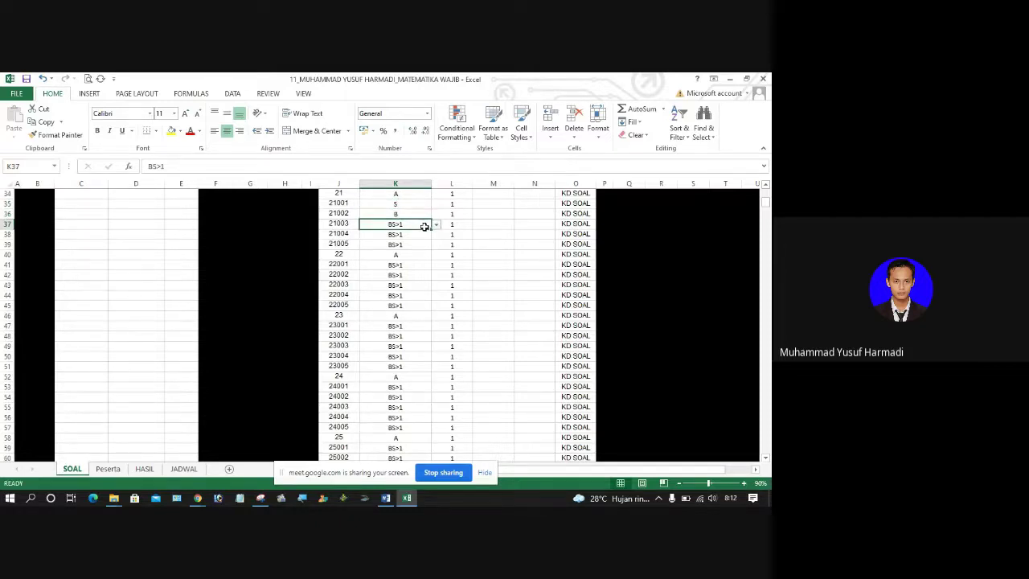
click(436, 225)
click(409, 240)
click(419, 234)
click(436, 235)
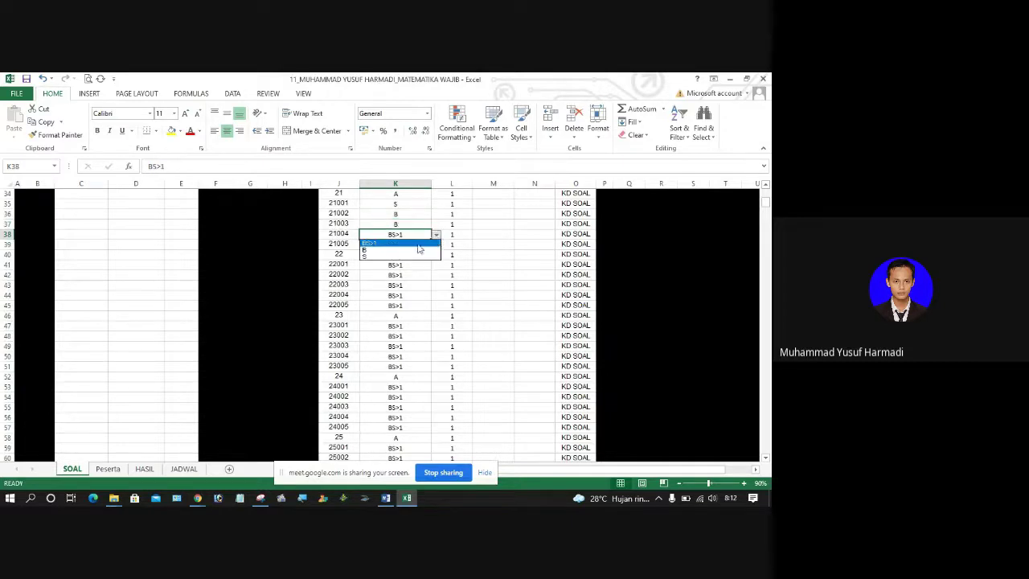
click(409, 254)
click(412, 244)
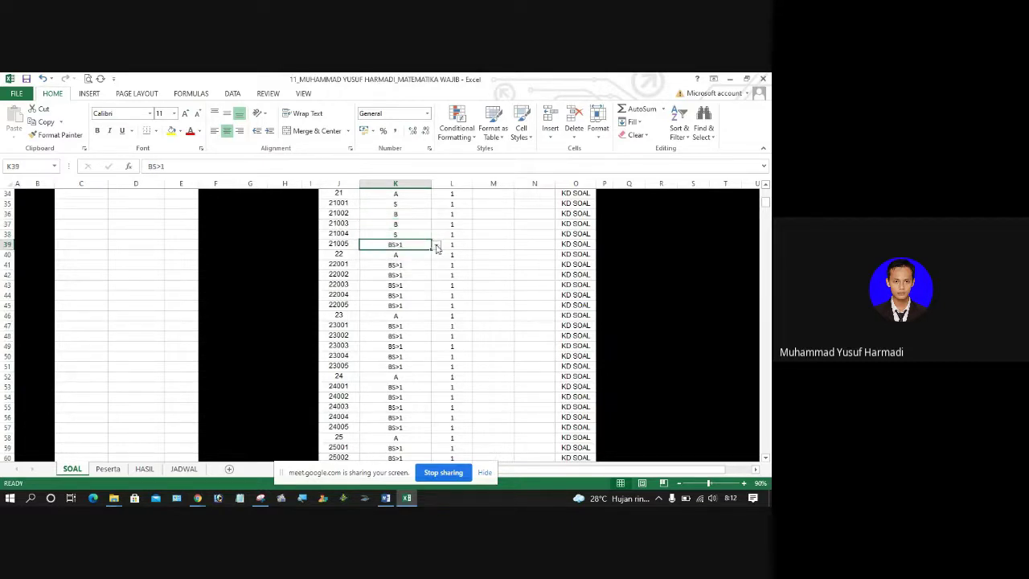
click(436, 245)
click(405, 266)
Step: Recheck statement 21004's answer and its score cell
click(417, 233)
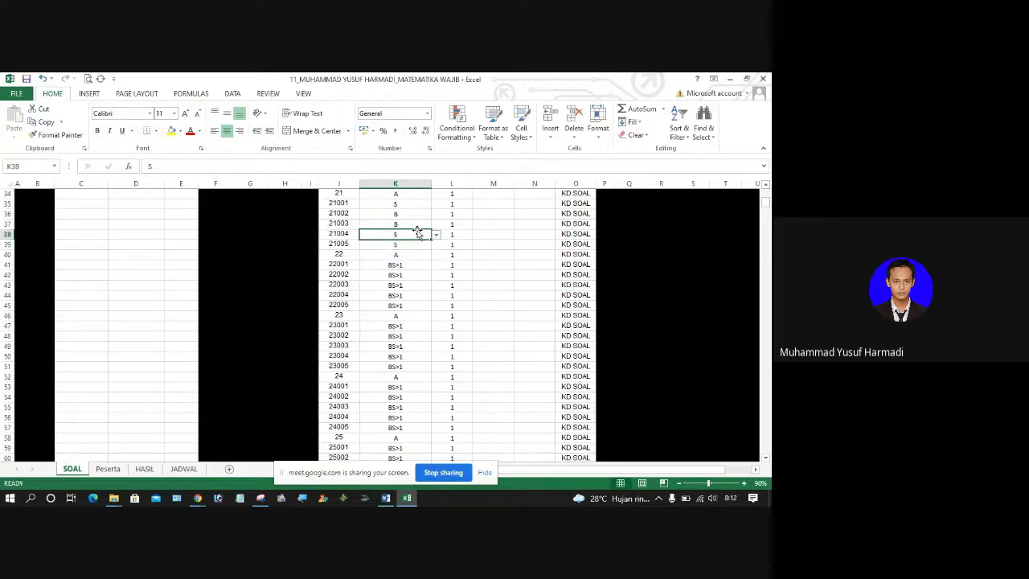
click(461, 233)
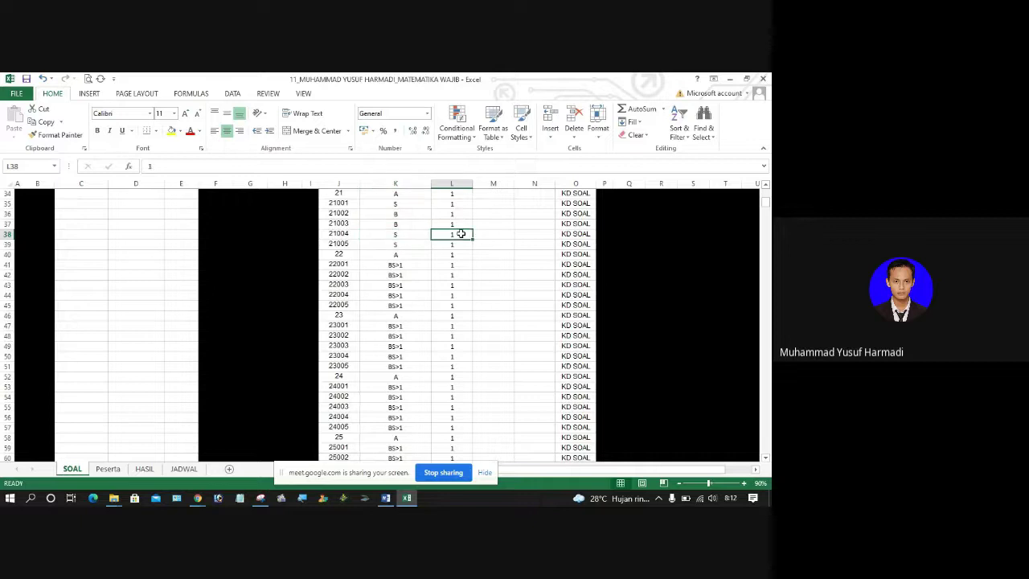
click(398, 233)
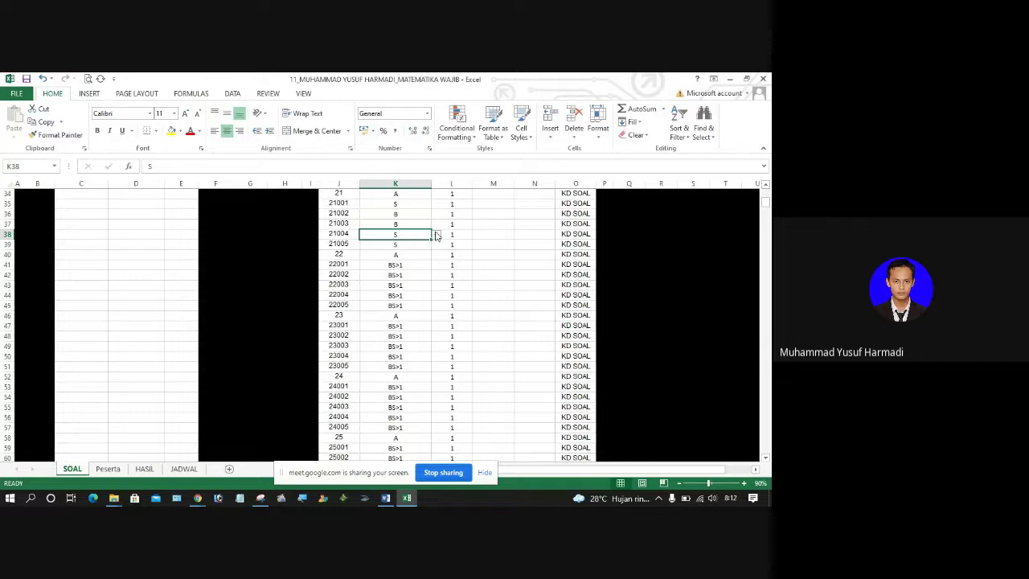
click(459, 233)
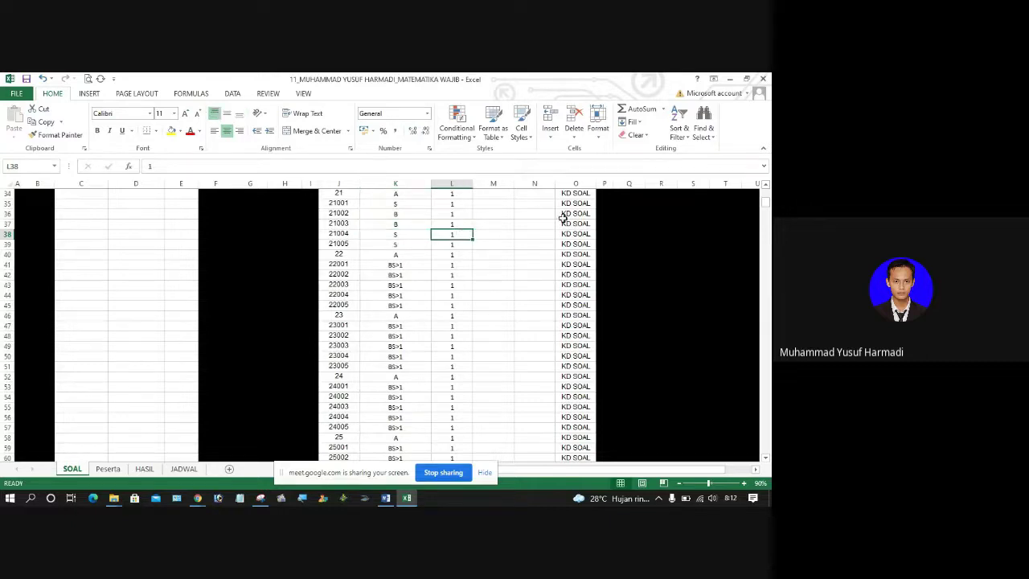
Step: Set O34 to KD34 and copy it into O35:O39 for statements 21001–21005
click(575, 193)
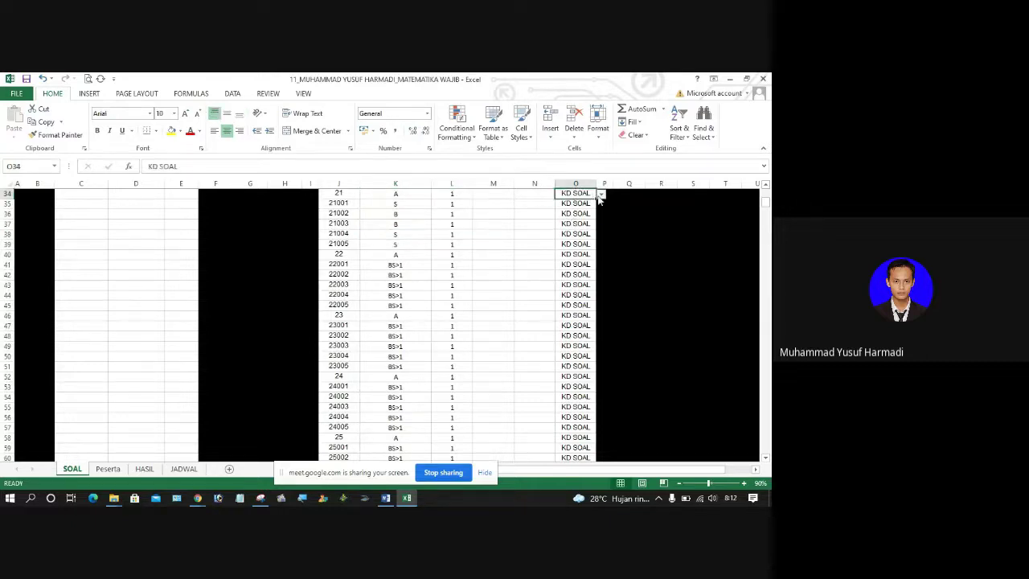
click(601, 194)
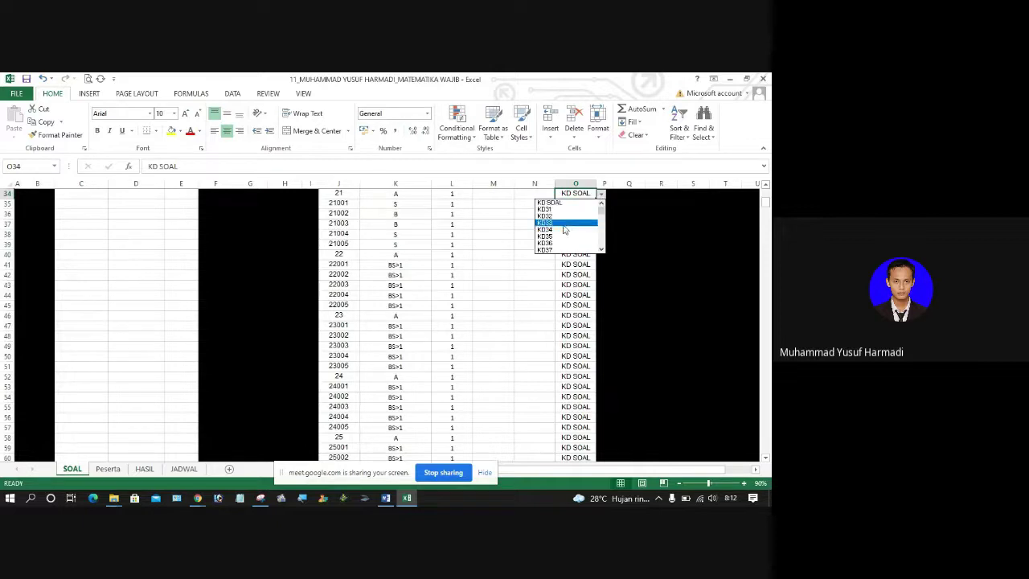
click(560, 228)
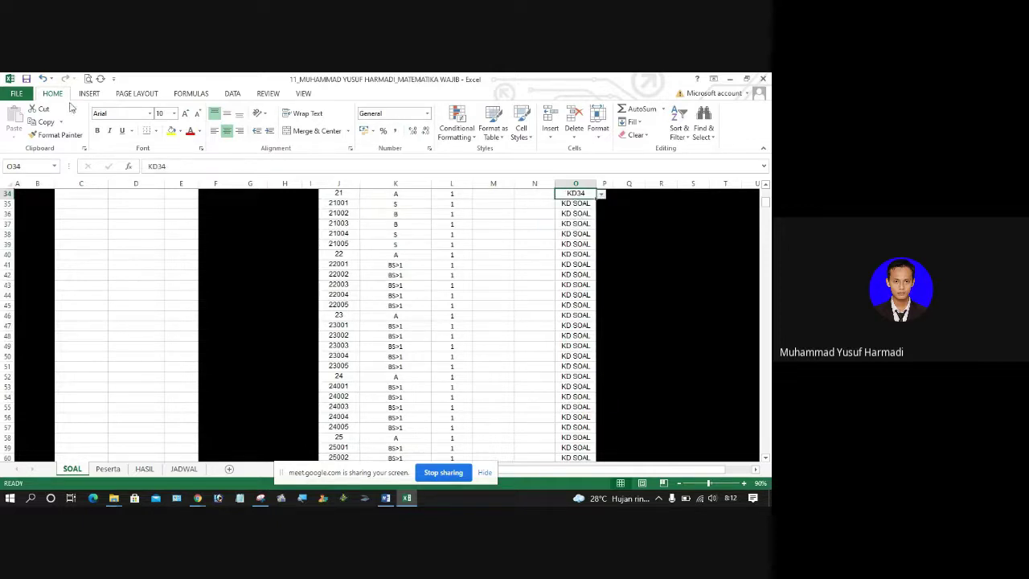
click(40, 122)
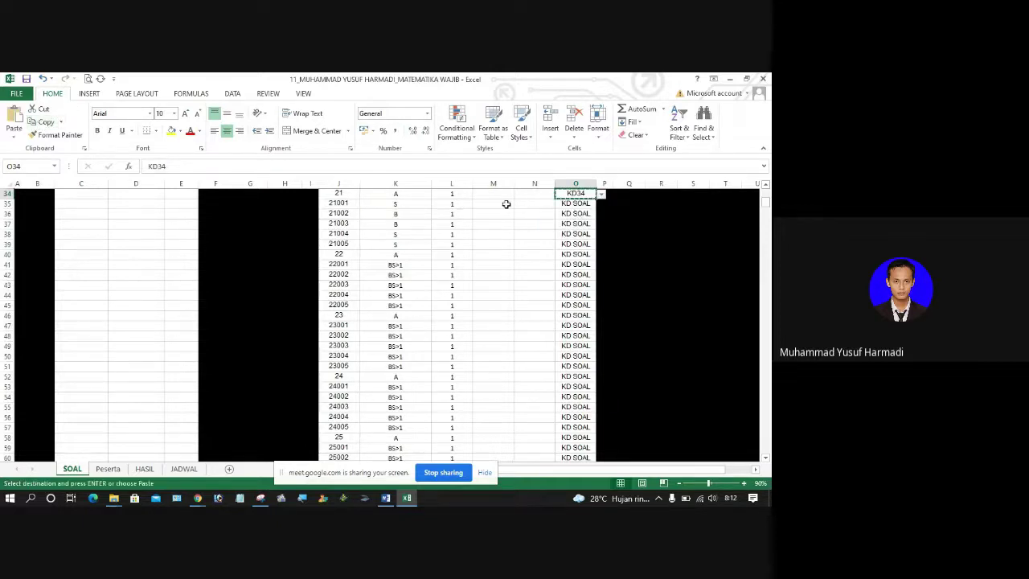
drag(572, 205, 569, 245)
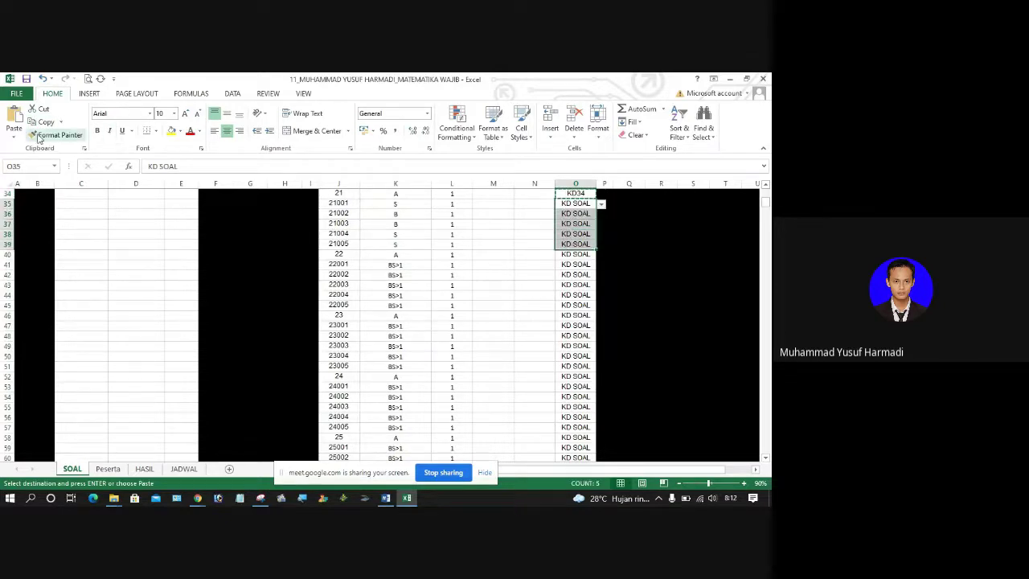
click(13, 117)
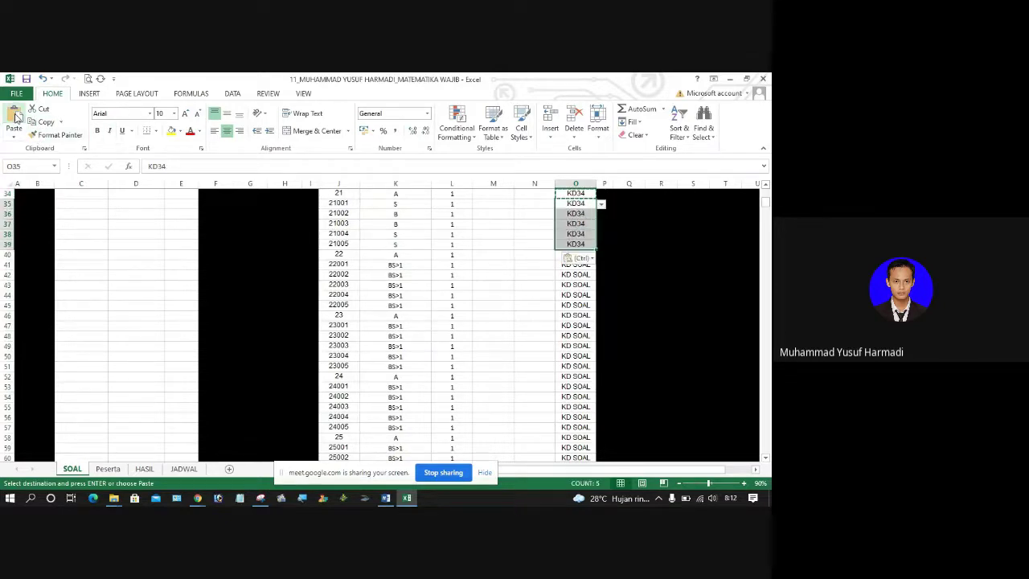
click(504, 265)
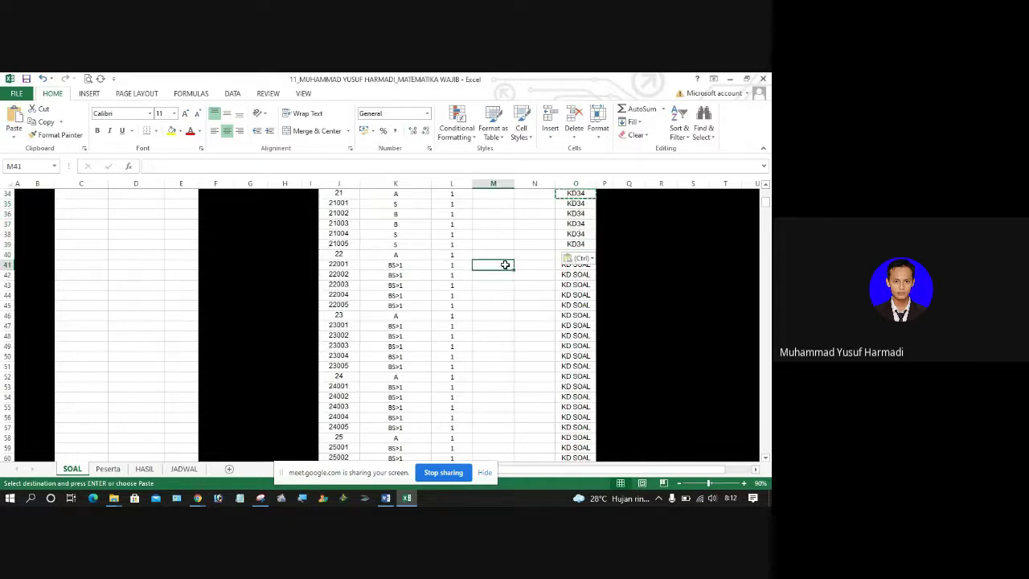
Step: Move down the answer column to select statements 26001–26003, then go back to Word
key(Left)
key(Left)
key(Down)
key(Down)
key(Down)
key(Down)
key(Down)
key(Down)
key(Down)
key(Down)
key(Down)
key(Down)
key(Down)
key(Down)
key(Down)
key(Down)
key(Down)
key(Down)
key(Down)
key(Down)
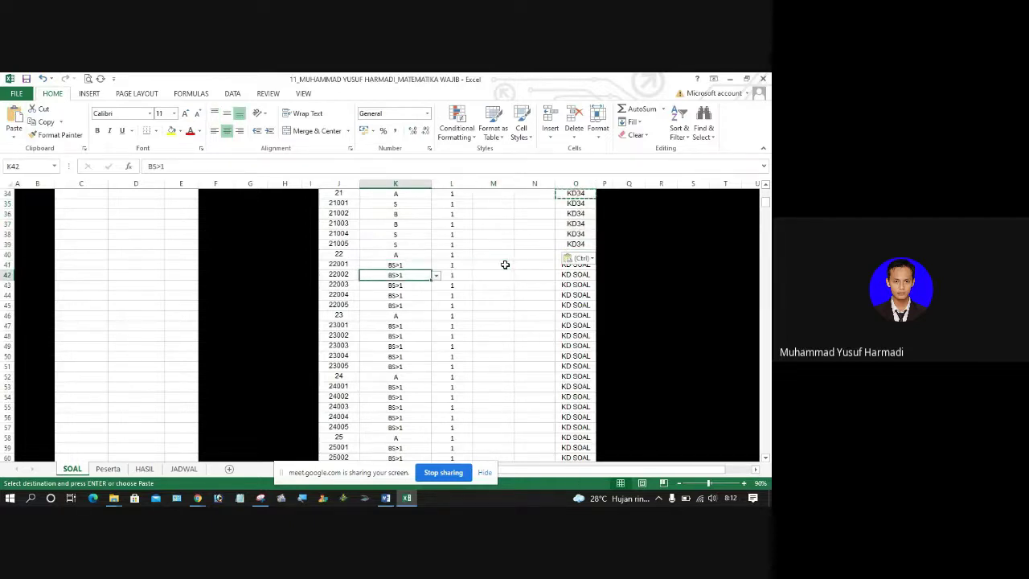
key(Down)
key(Down)
key(Down)
key(Down)
key(Down)
key(Down)
key(Down)
key(Down)
key(Down)
key(Down)
key(Down)
key(Down)
key(Down)
key(Down)
key(Down)
key(Down)
key(Down)
key(Down)
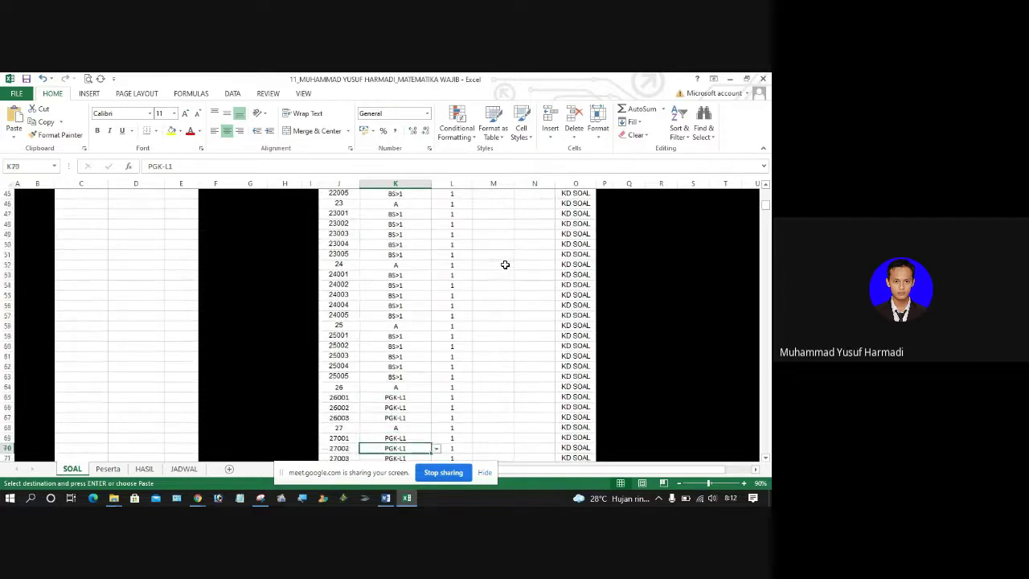
key(Down)
key(Down)
key(Down)
key(Down)
key(Down)
key(Down)
key(Down)
key(Down)
key(Down)
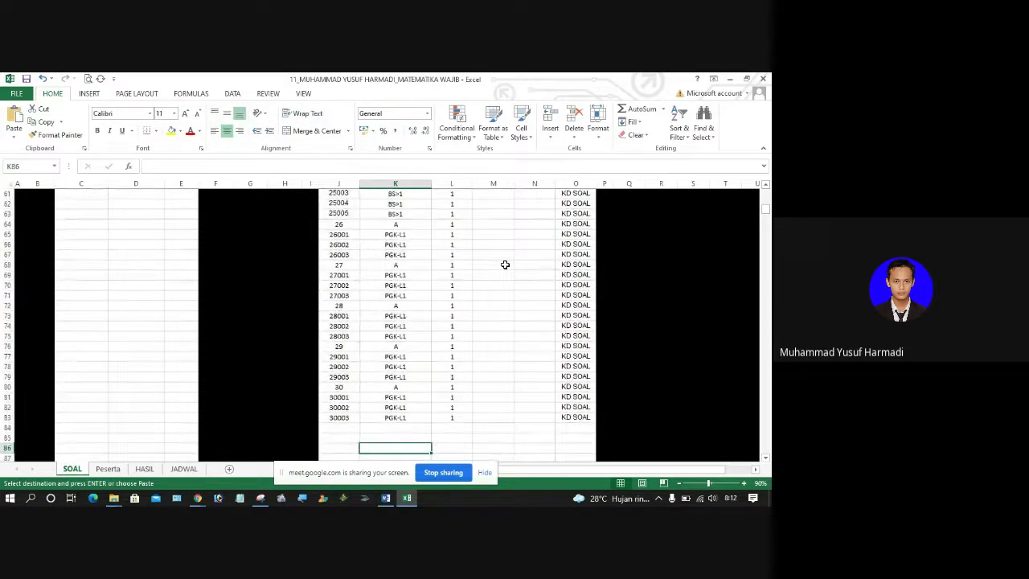
click(396, 237)
drag(396, 237, 396, 255)
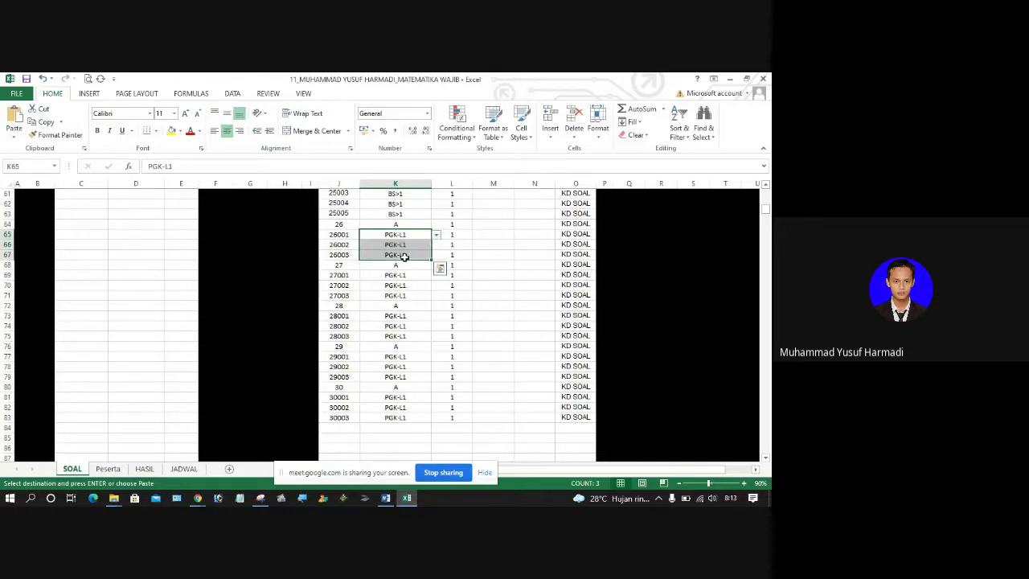
click(387, 498)
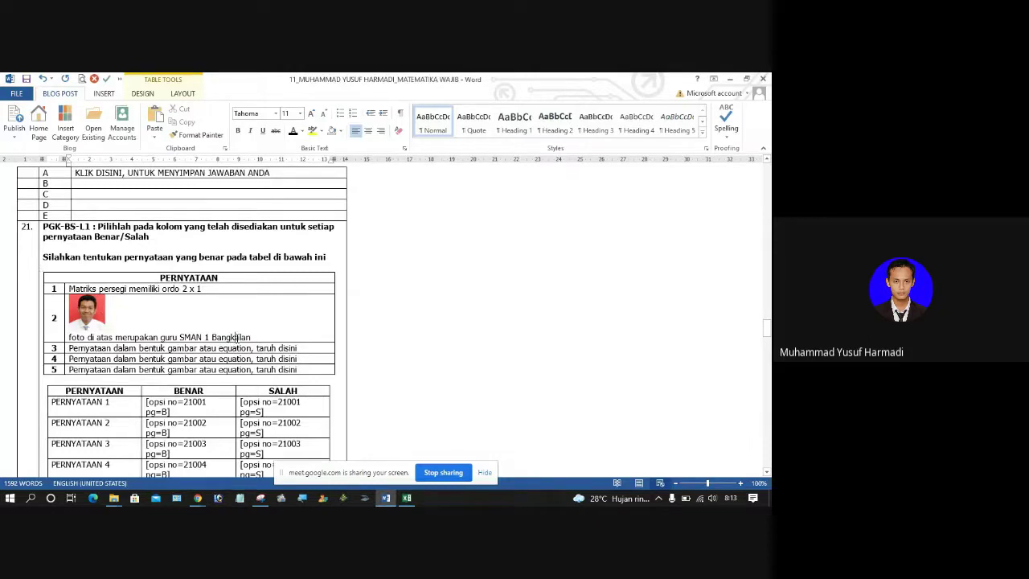
Step: Scroll to question 26 and select its WACANA/SOAL 1 placeholder heading
scroll(236, 337, down, 20)
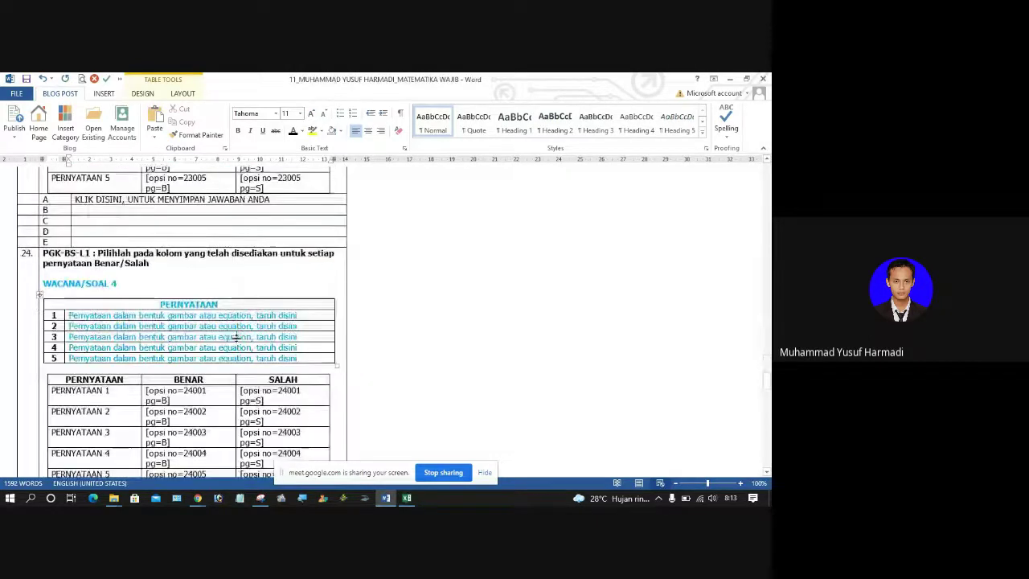
key(alt+Tab)
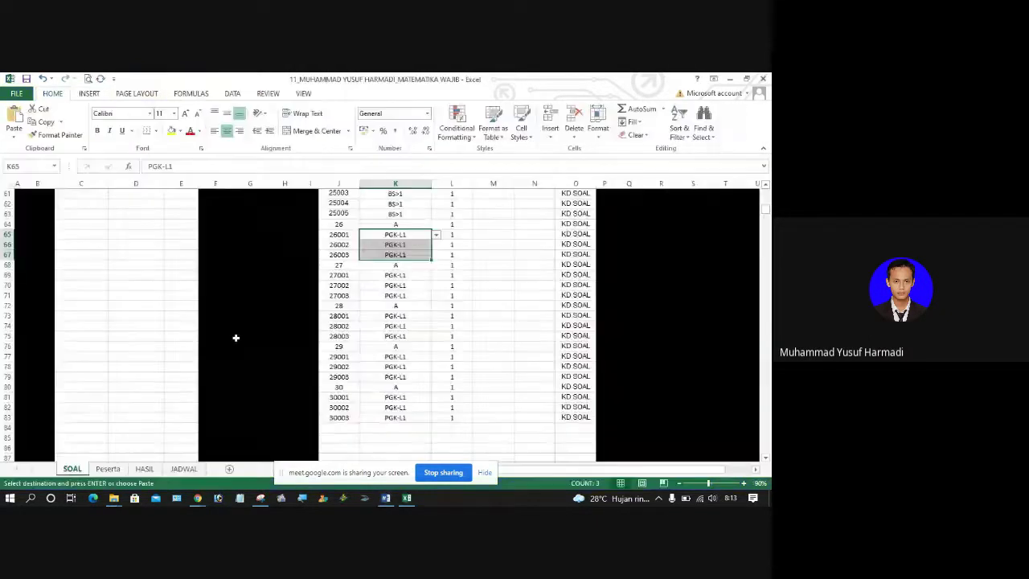
key(alt+Tab)
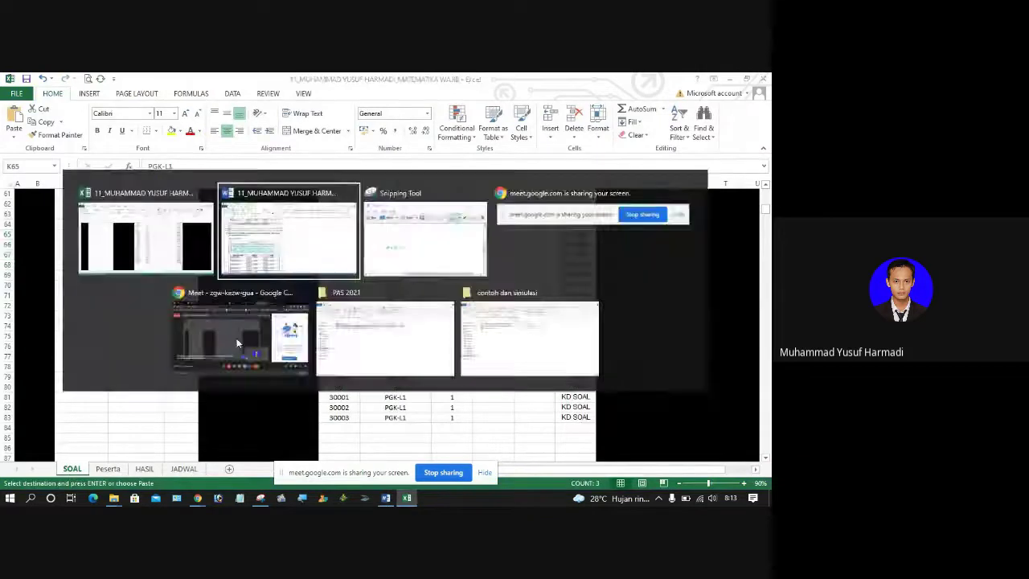
scroll(235, 337, down, 10)
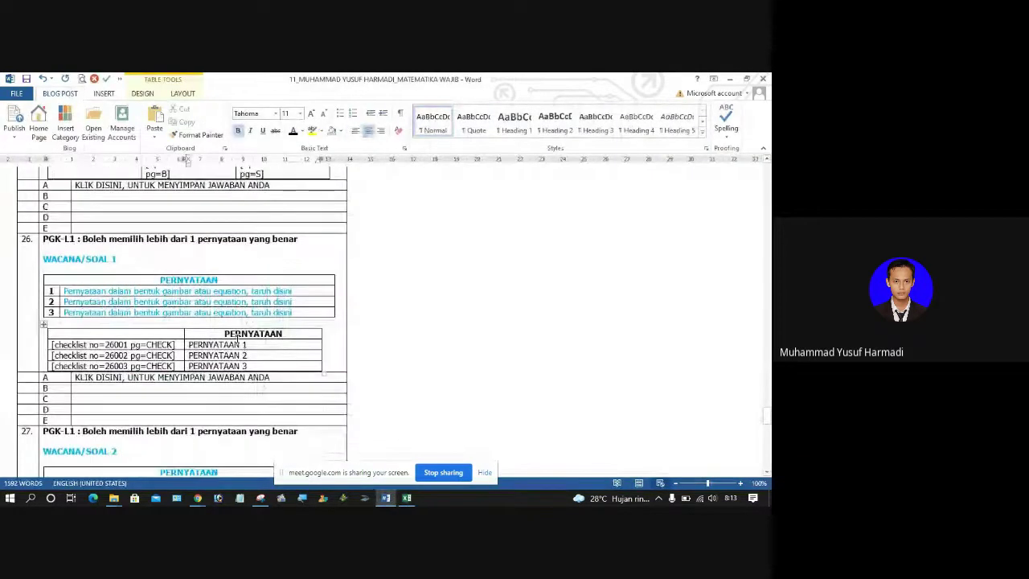
drag(85, 240, 286, 247)
click(83, 256)
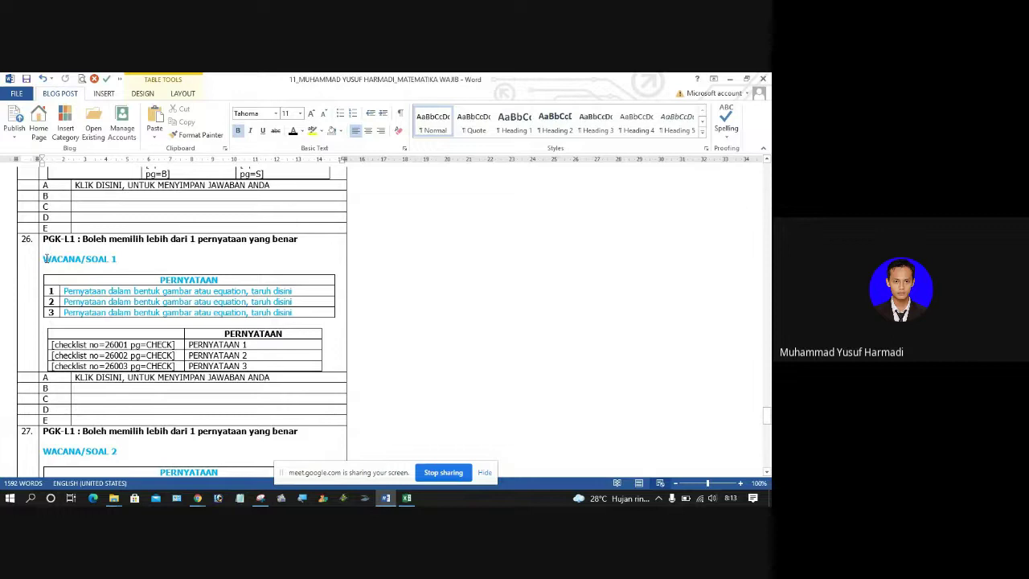
mouse_move(46, 258)
mouse_down()
mouse_move(119, 258)
mouse_move(42, 259)
mouse_up()
click(128, 260)
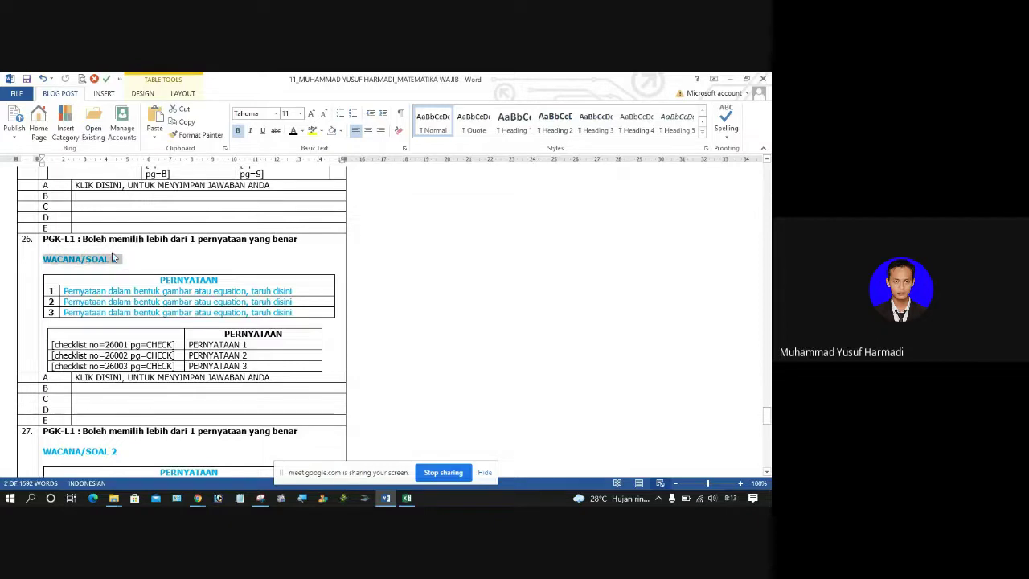
Step: Insert the vlcsnap HOT/IDR chart screenshot into question 26 and set its width to 14 cm
click(104, 94)
click(45, 120)
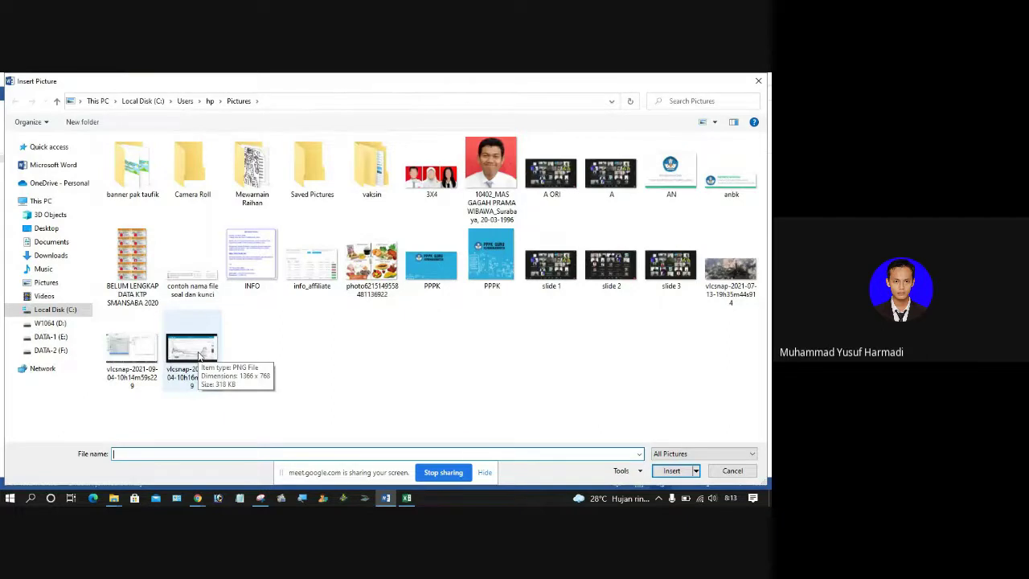
double_click(199, 356)
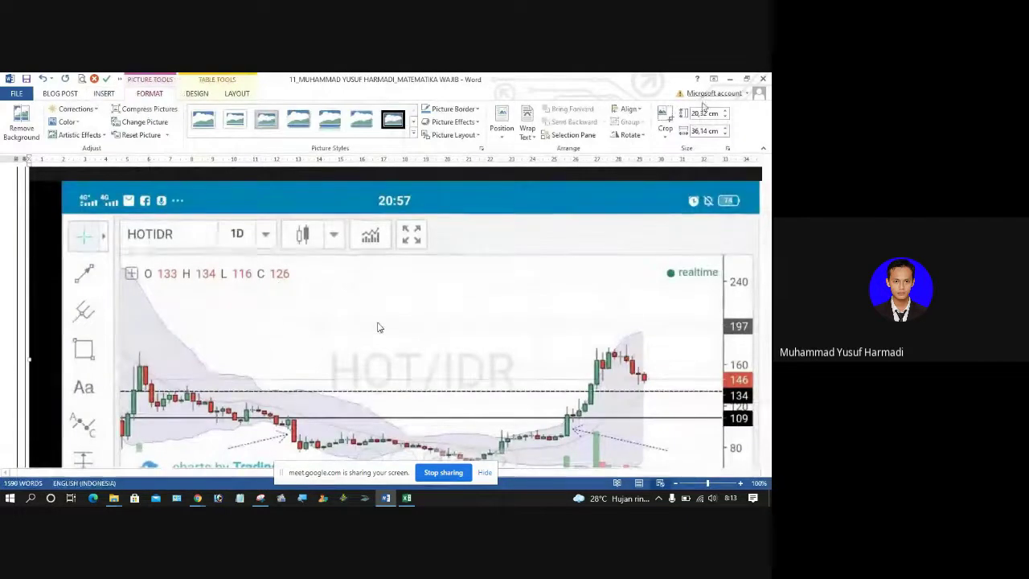
click(715, 130)
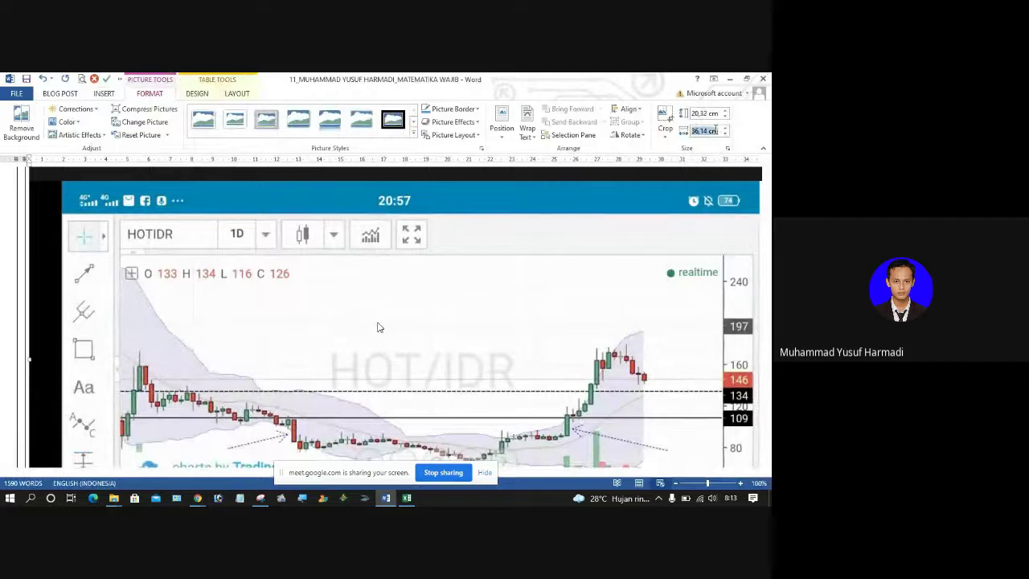
text(14)
key(Return)
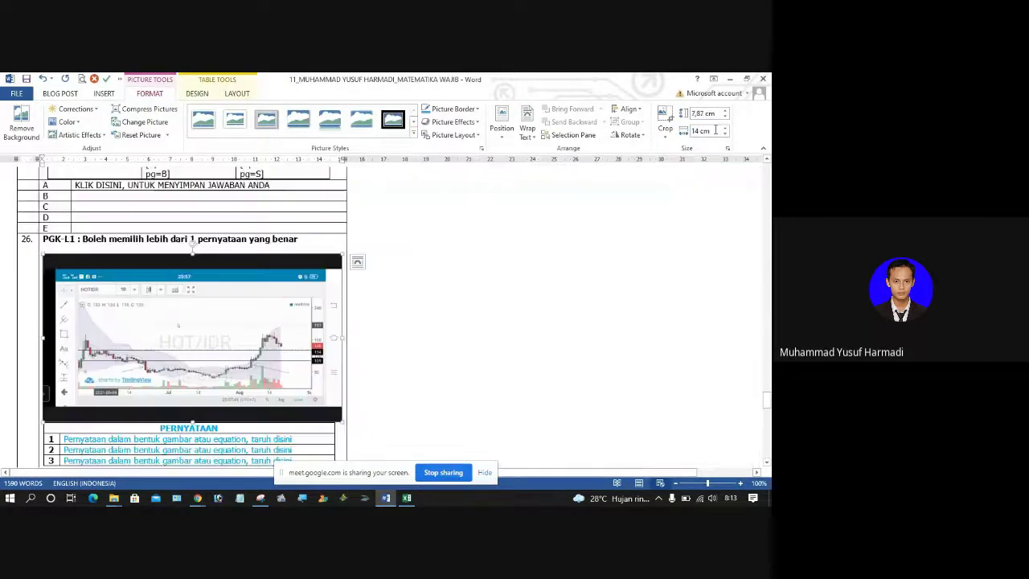
click(234, 442)
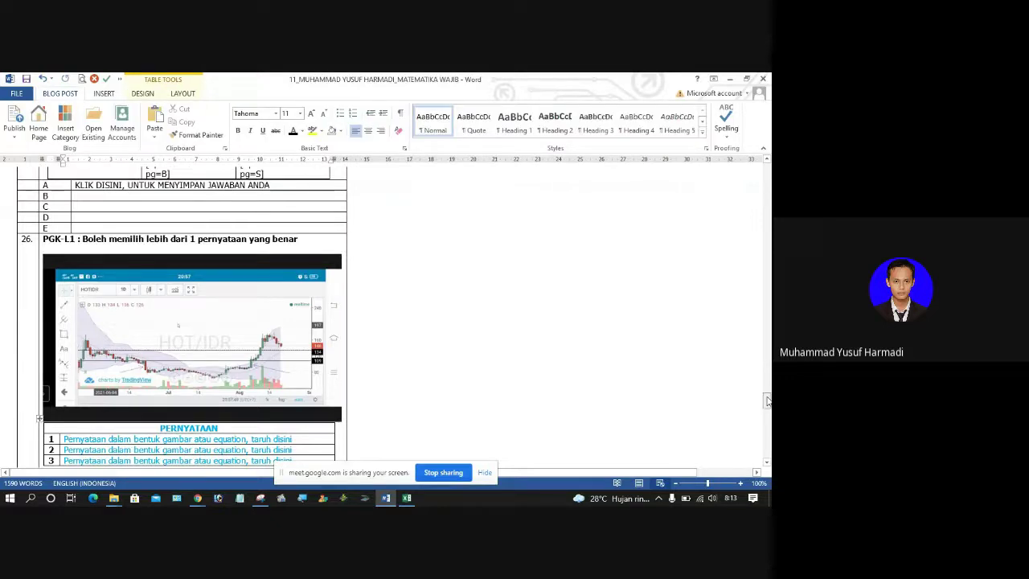
Step: Below the chart, type 'Silahkan sesuaikan dengan apa yang ada pada gambar' on a new line
drag(765, 393, 766, 404)
click(105, 383)
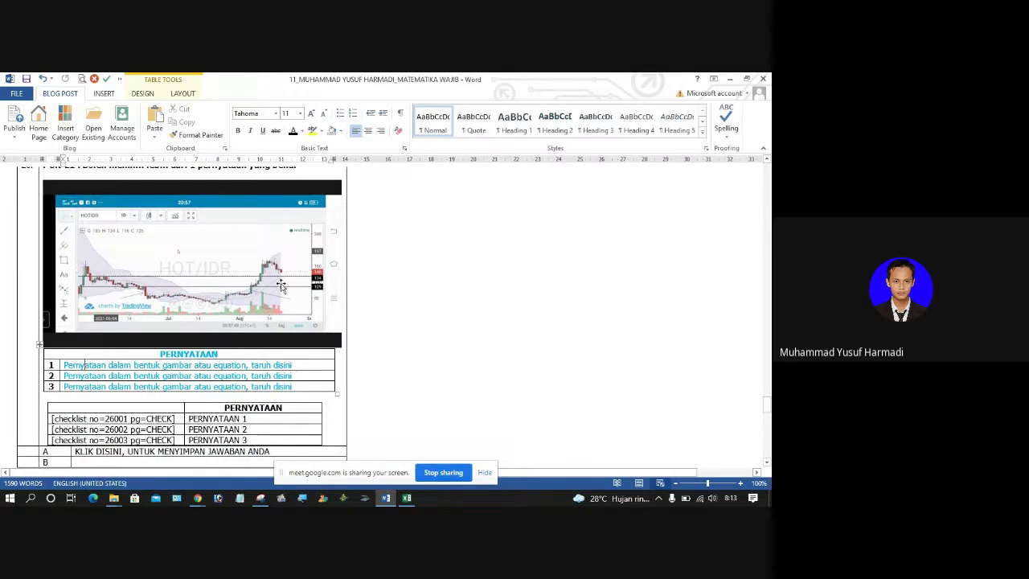
click(344, 199)
key(Return)
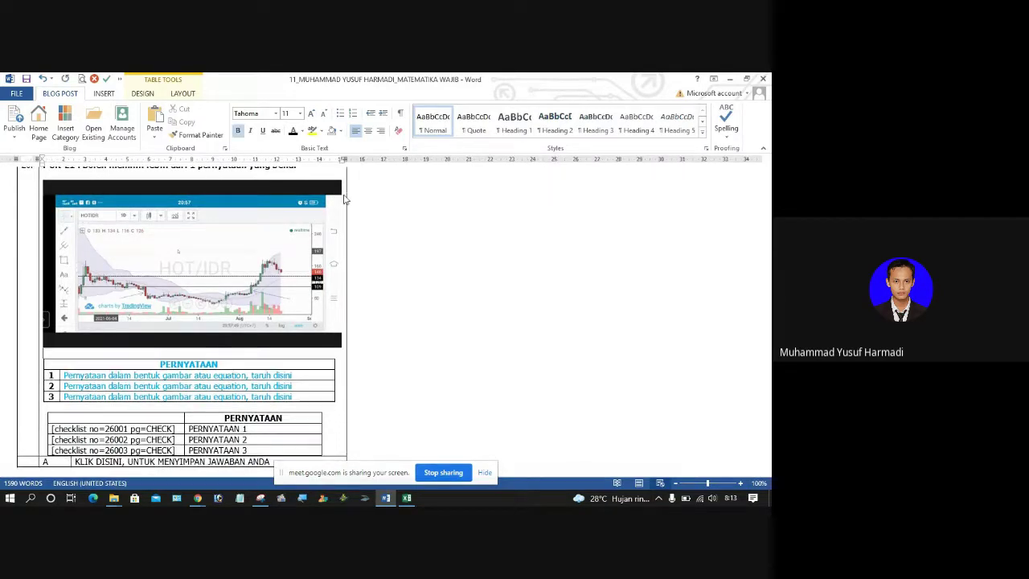
key(Return)
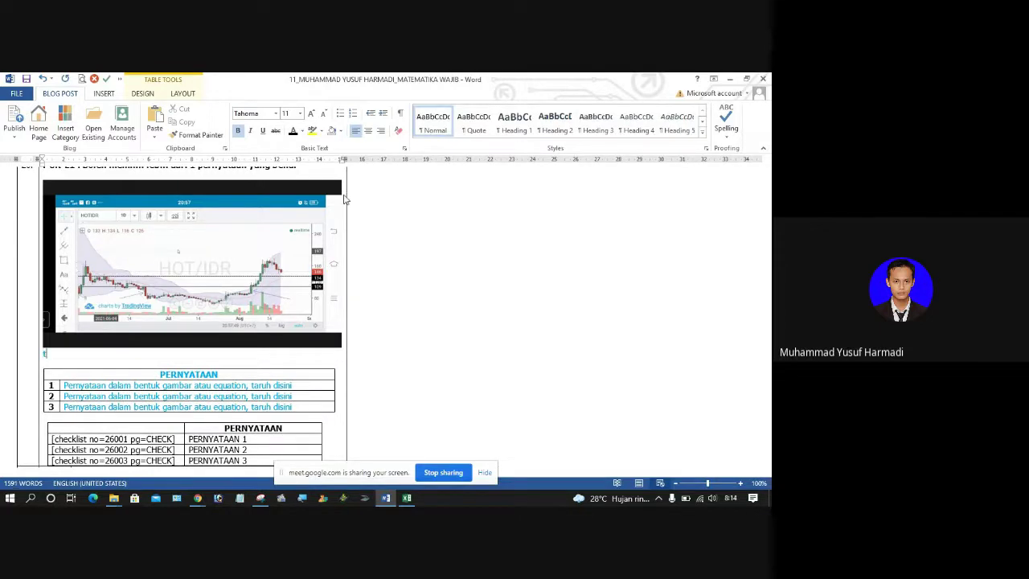
text(silahkan)
text(sesuaikan de)
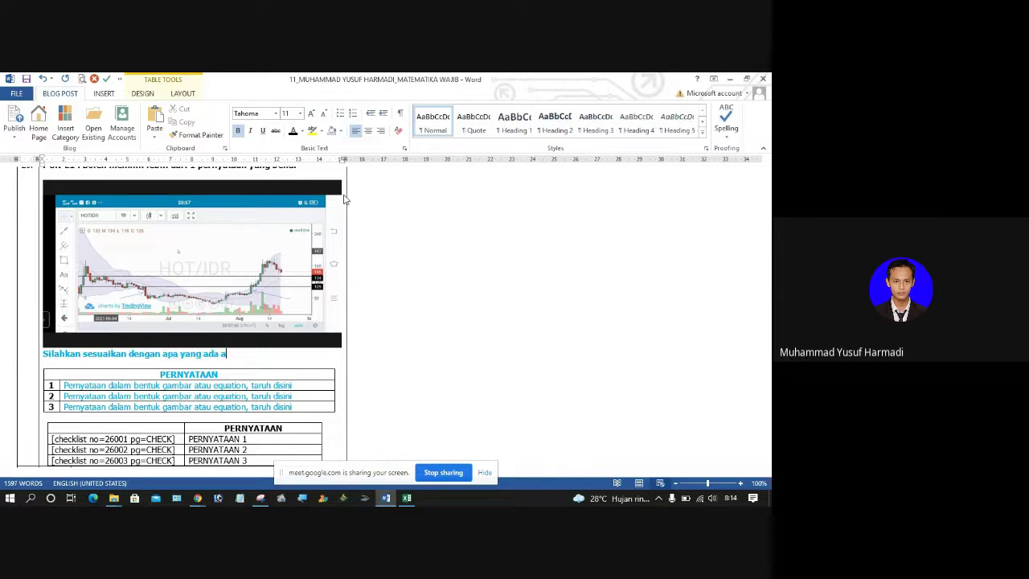
text(ngan apa yang ada pada gambar)
Step: Overwrite statement 1 with 'Chart untuk crypto HOT/IDR' and select row 2's placeholder
click(105, 386)
triple_click(105, 385)
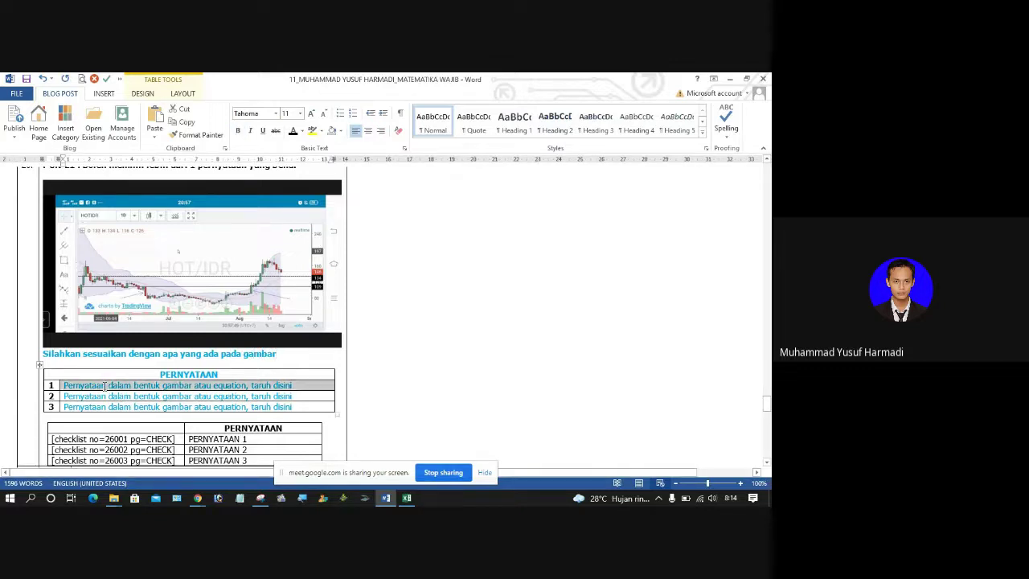
text(Char)
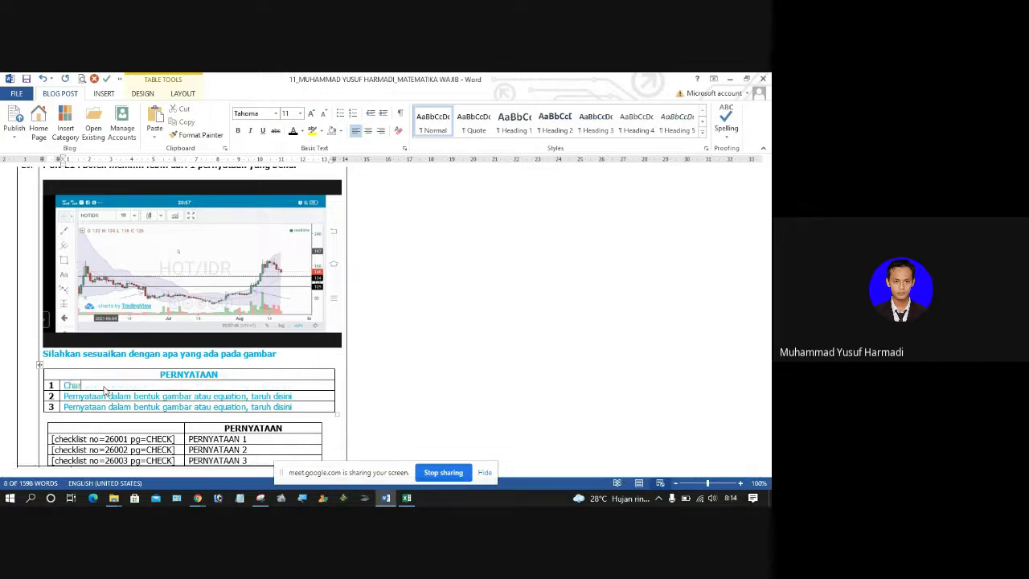
text(t untuk crypto HOT/IDR)
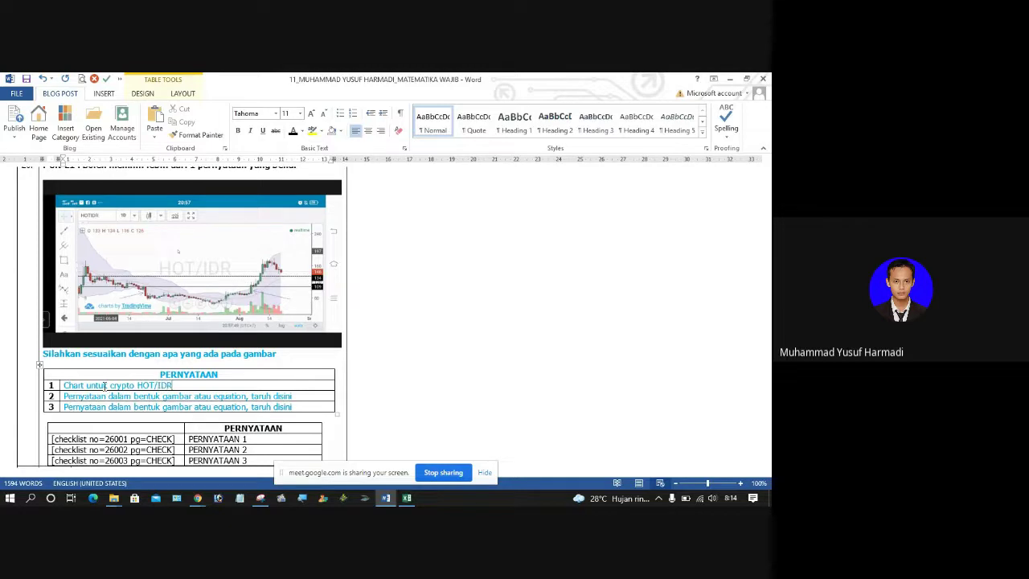
key(shift+End)
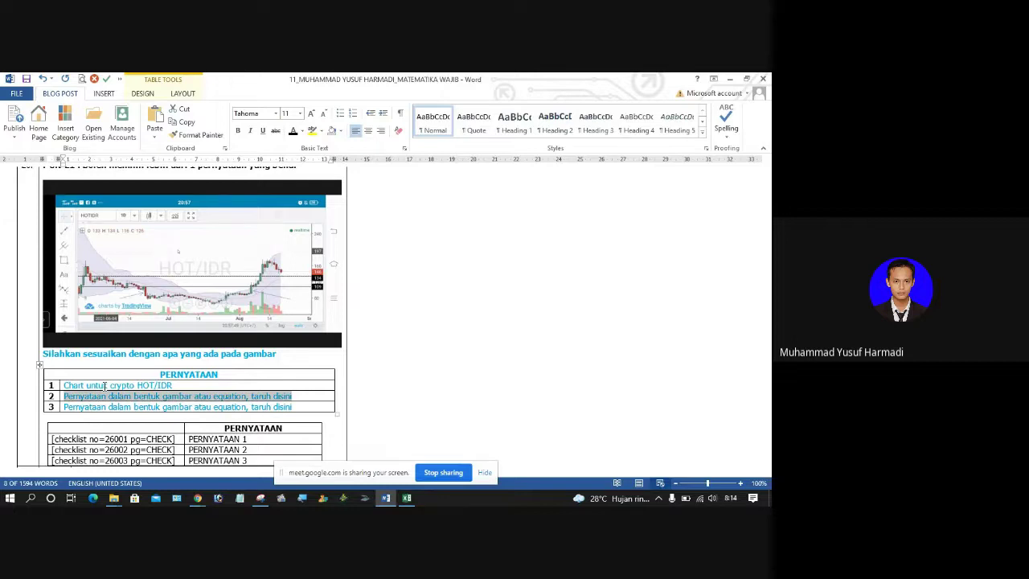
key(Down)
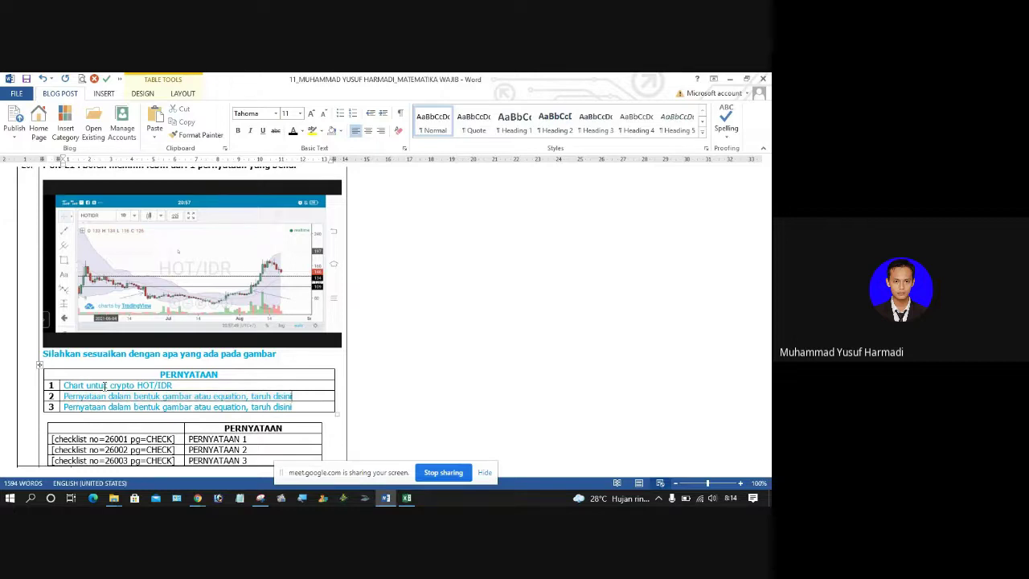
key(shift+Home)
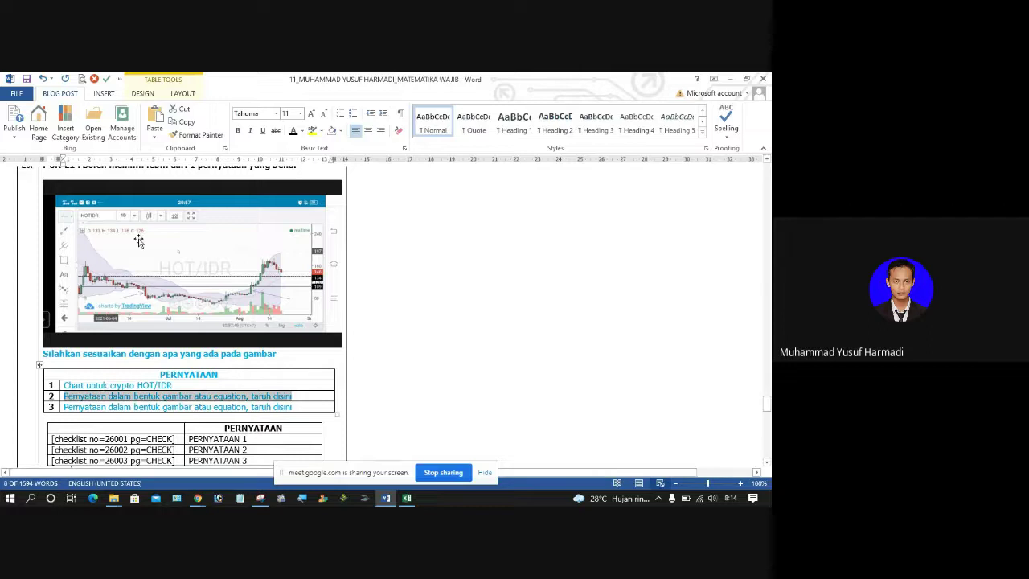
Step: Insert the PPPK picture as statement 2 in question 26's PERNYATAAN table
click(103, 94)
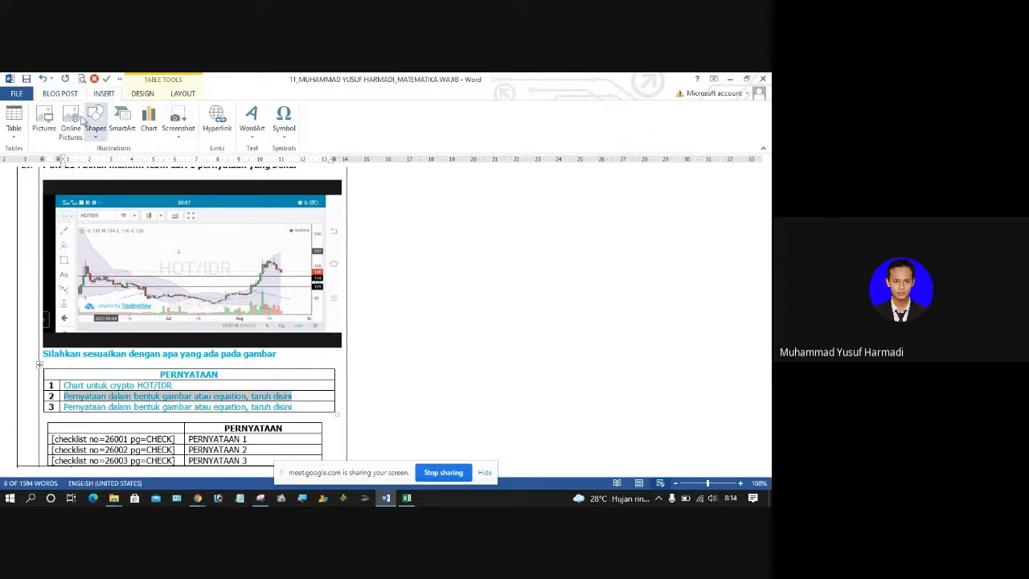
click(42, 120)
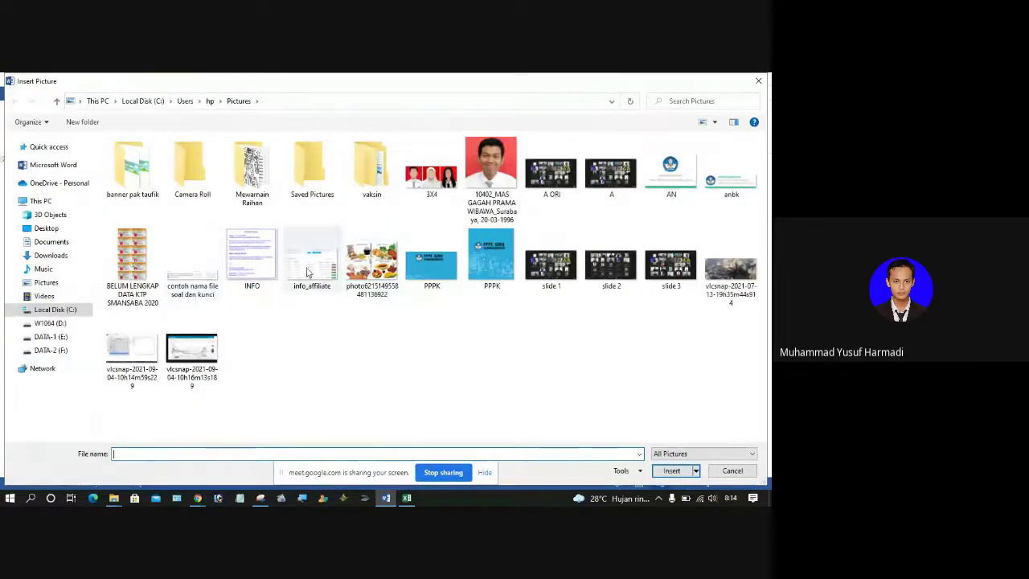
double_click(418, 270)
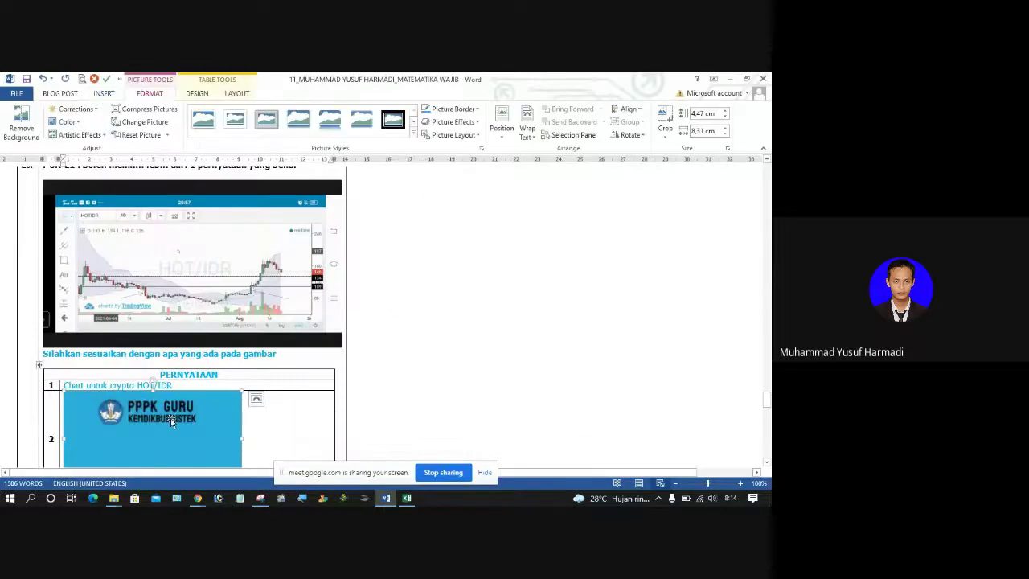
Step: Shrink the PPPK picture to 2 cm high and check the table
click(706, 131)
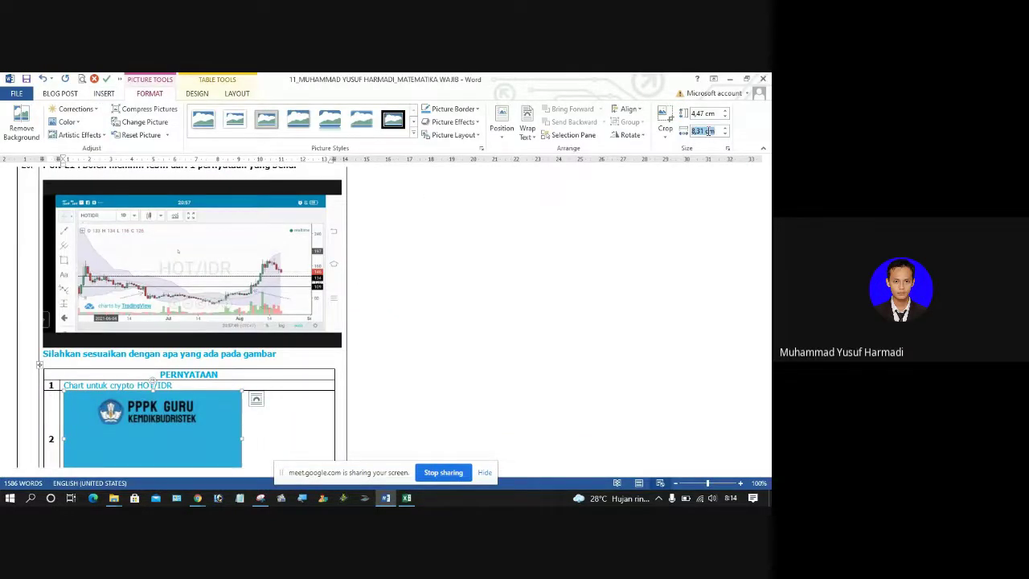
click(706, 114)
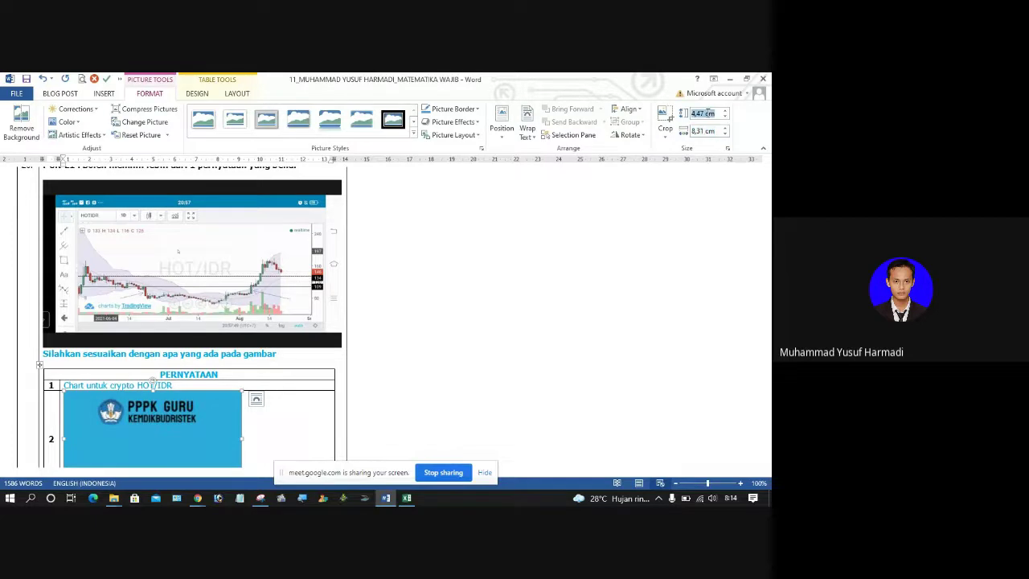
text(2)
key(Return)
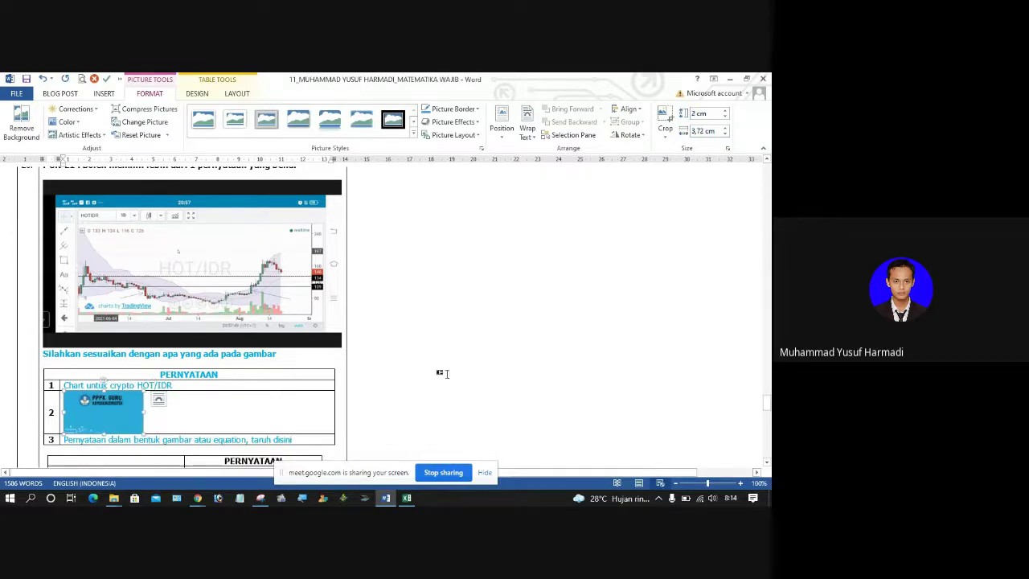
click(306, 419)
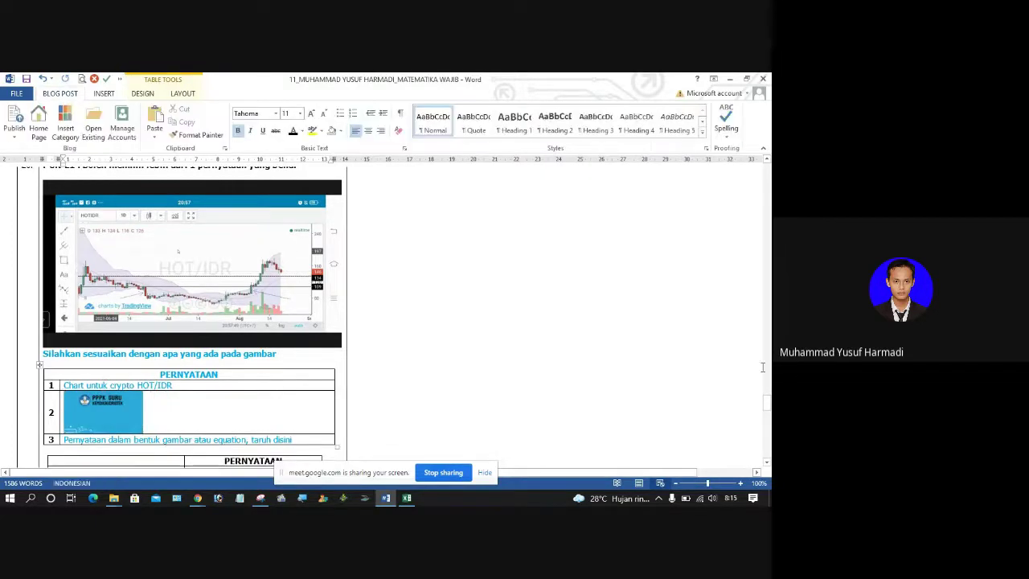
scroll(767, 409, down, 5)
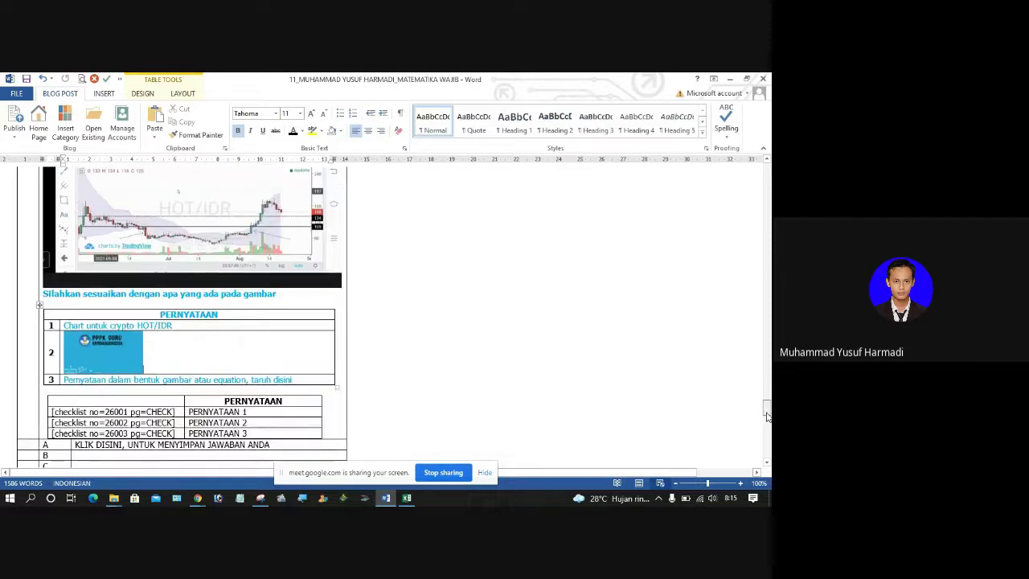
scroll(766, 409, up, 2)
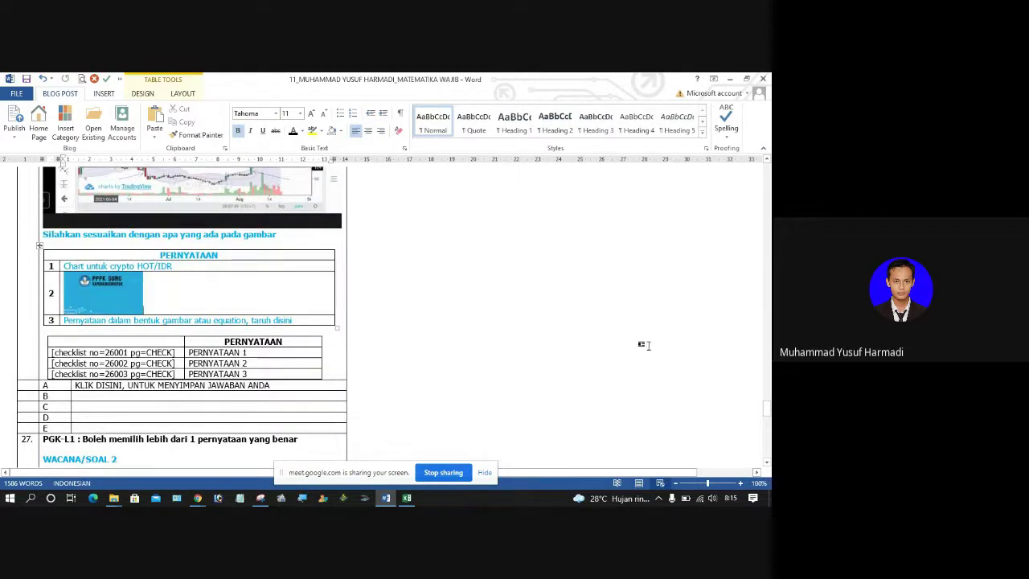
scroll(766, 410, up, 3)
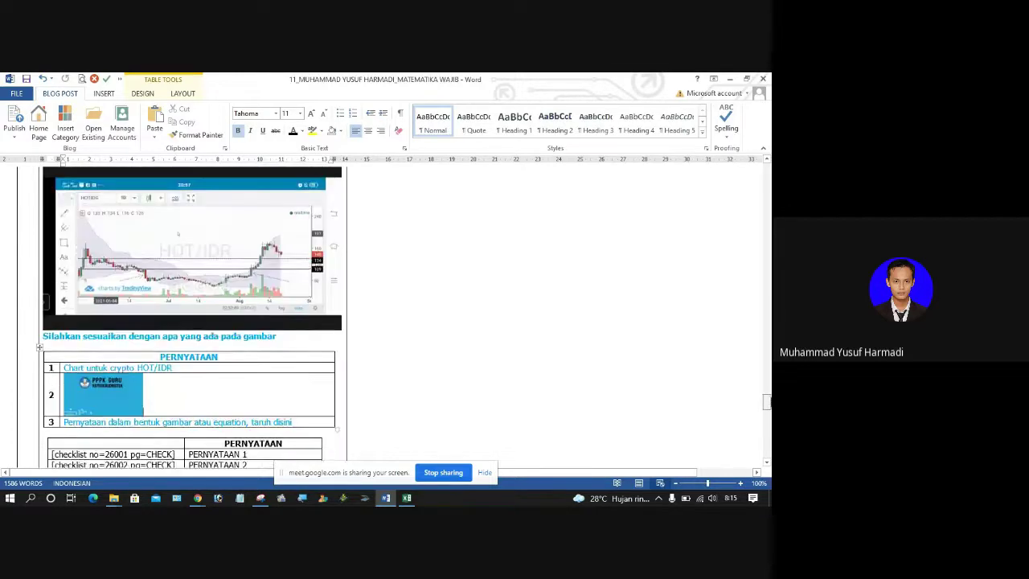
scroll(767, 410, down, 6)
scroll(767, 410, up, 2)
scroll(766, 410, up, 4)
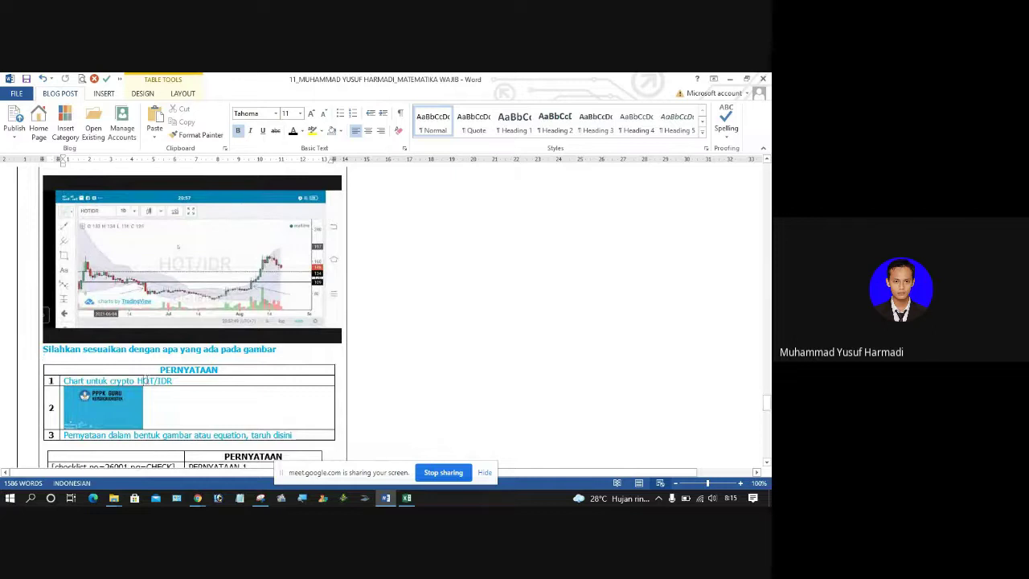
Step: In K65–K67, set the answer keys: CHECK for 26001 and 26002, -CHECK for 26003
click(406, 497)
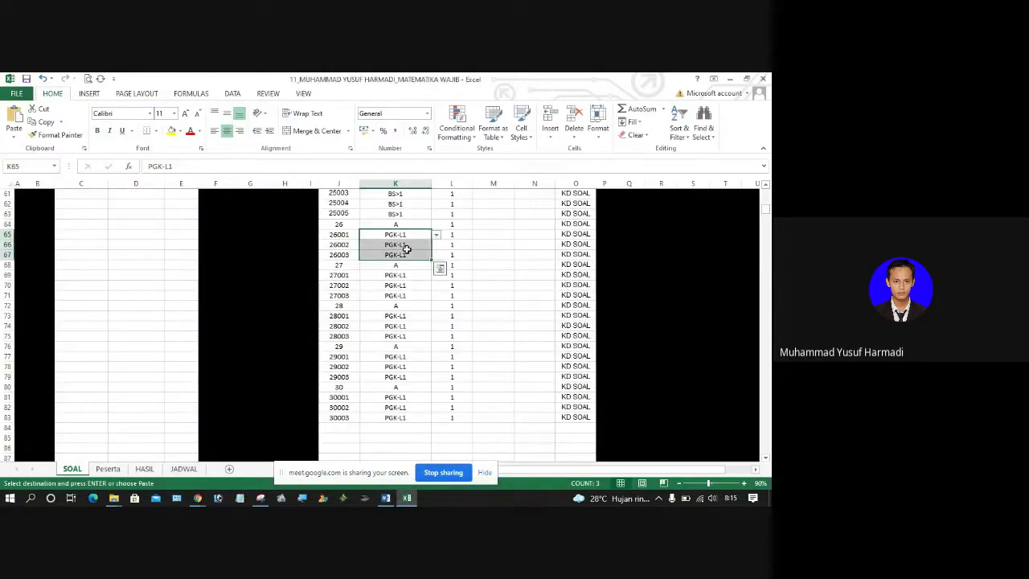
click(411, 224)
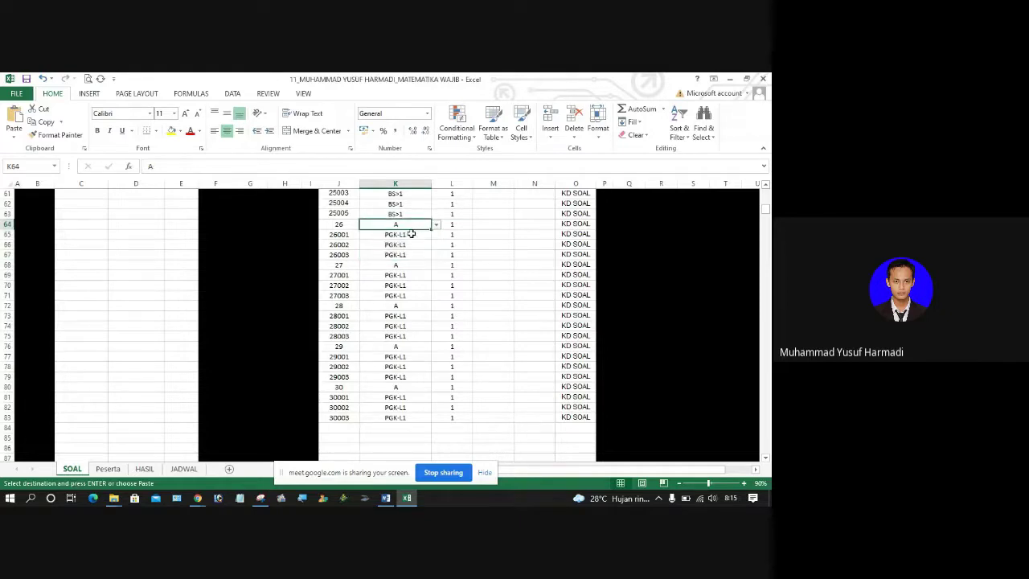
click(410, 234)
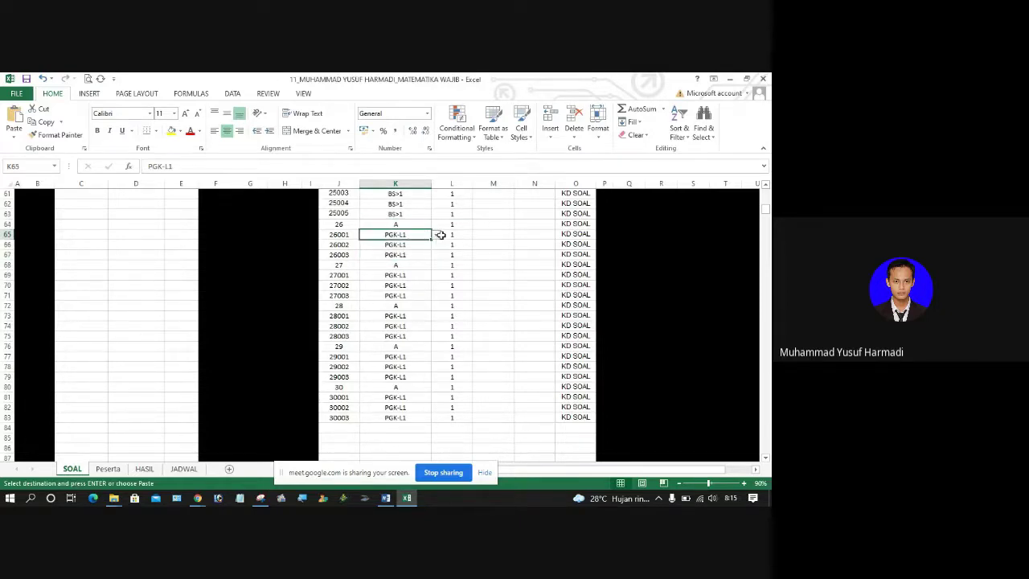
click(436, 235)
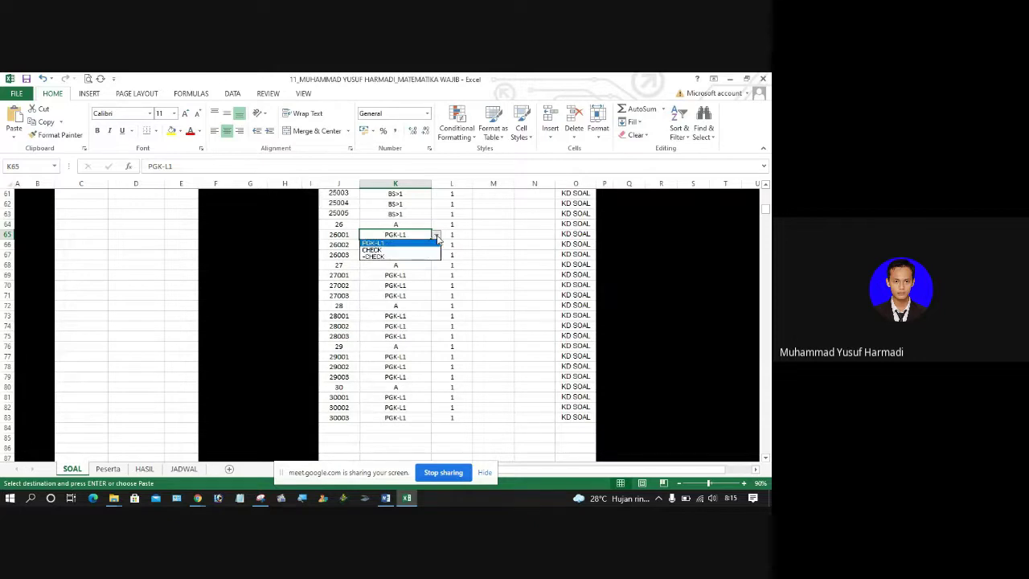
click(420, 250)
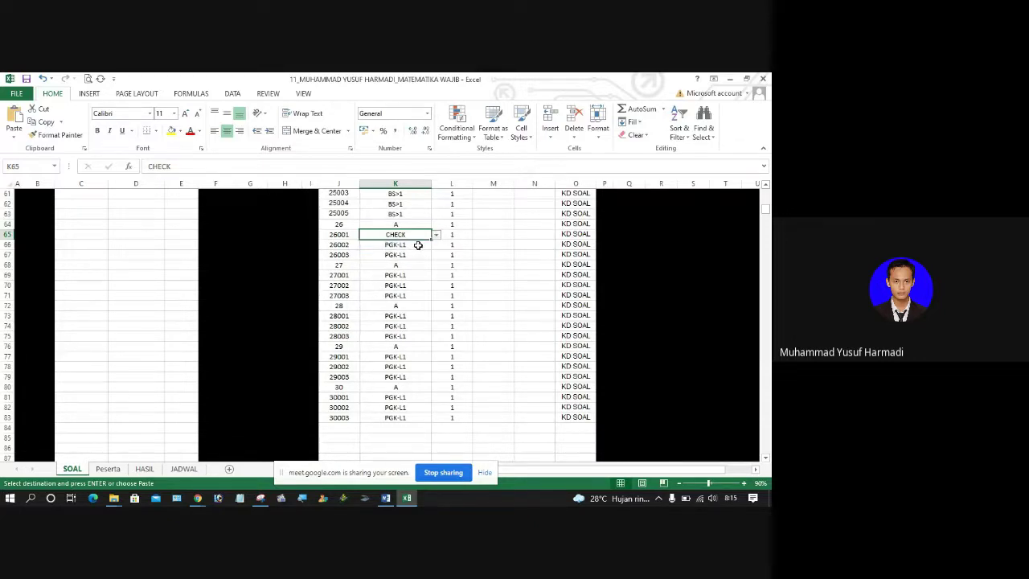
click(417, 245)
click(436, 244)
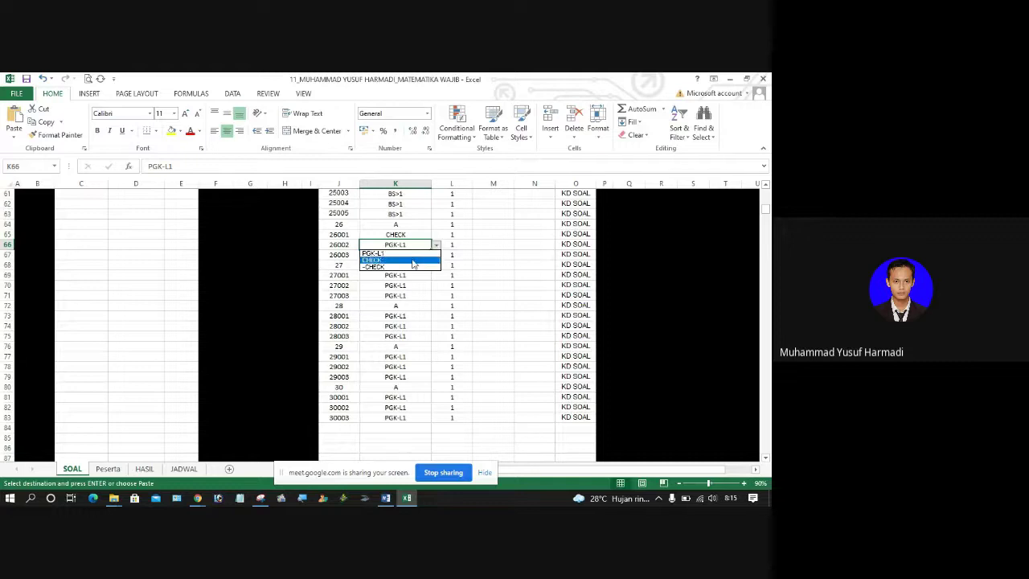
click(413, 259)
click(394, 256)
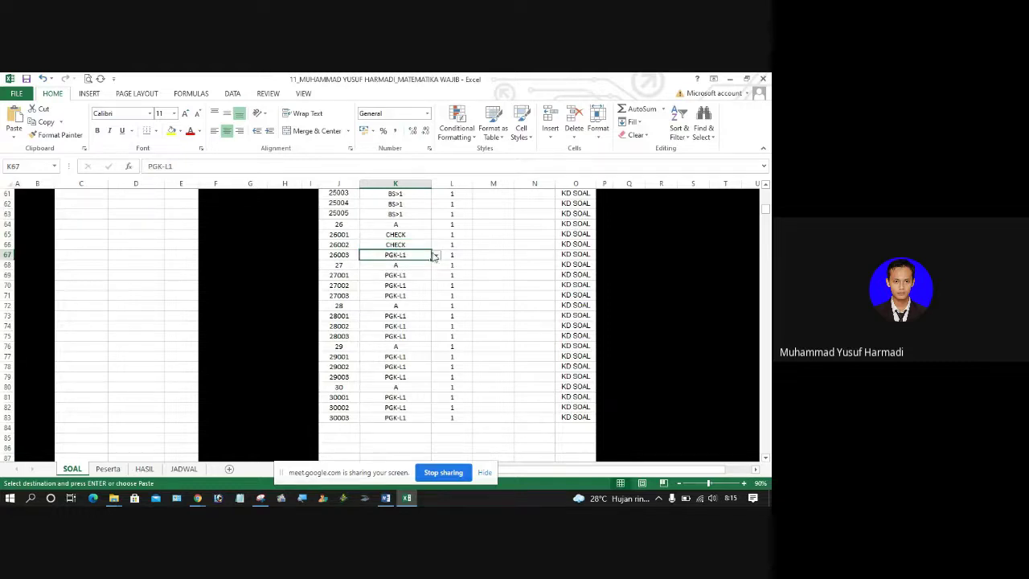
click(436, 254)
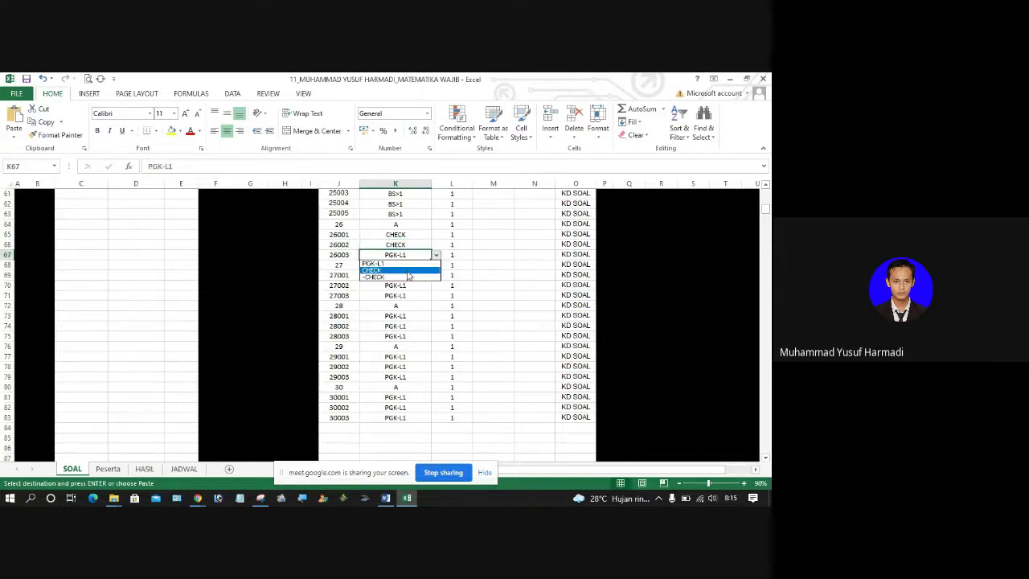
click(402, 277)
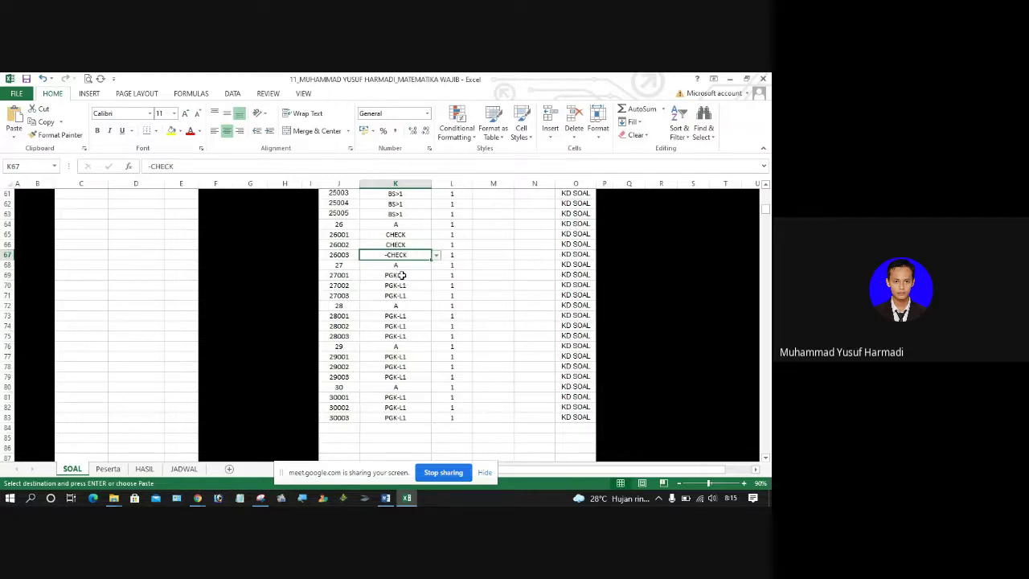
click(572, 224)
Step: Choose KD415 from question 26's KD code dropdown in O64
click(600, 225)
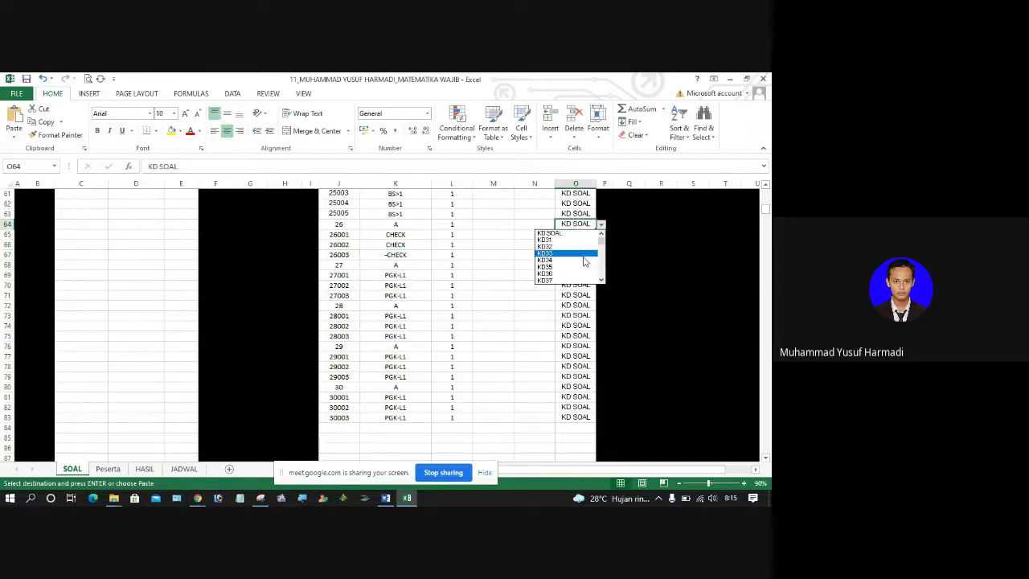
click(601, 263)
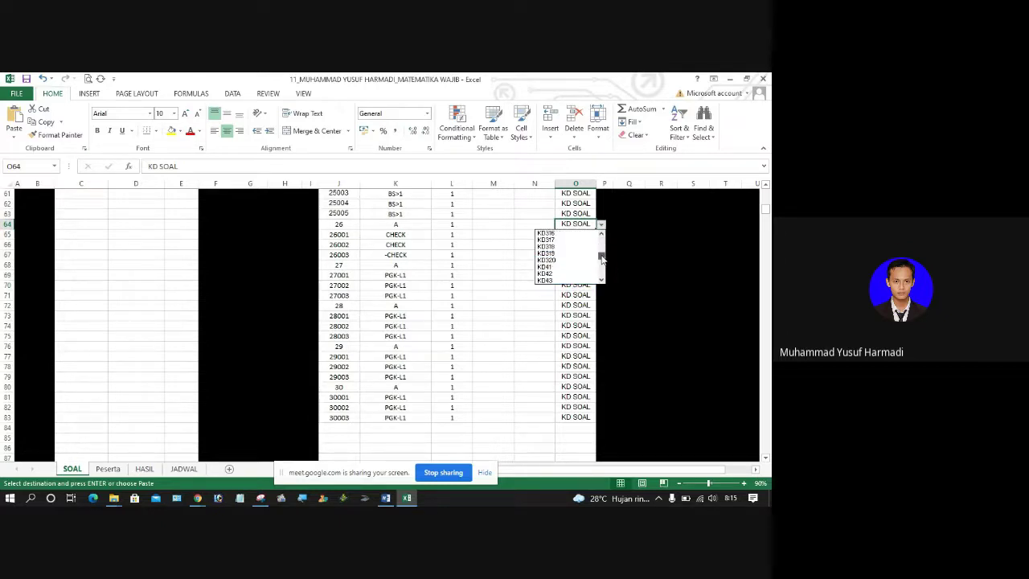
drag(602, 257, 603, 277)
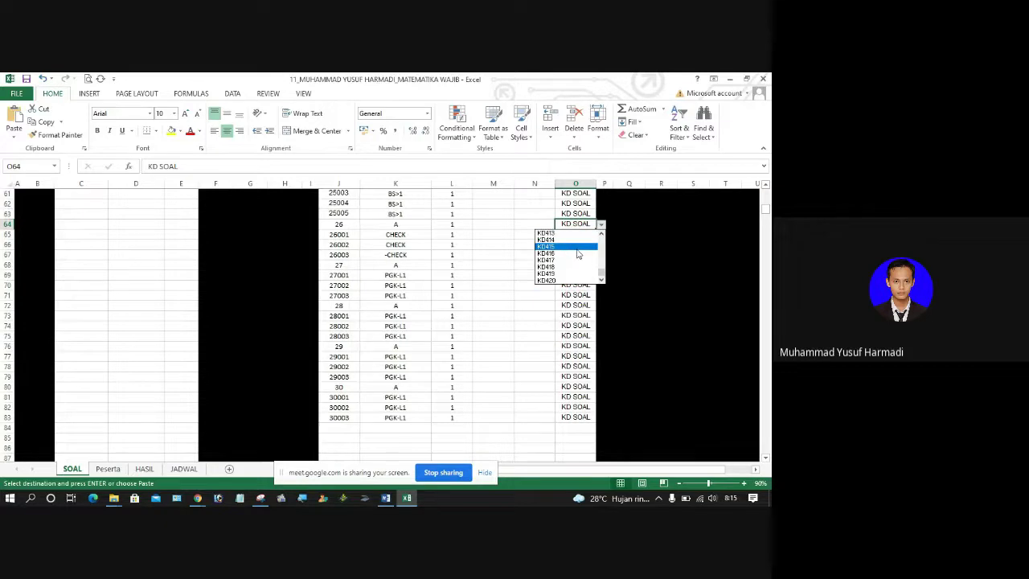
click(578, 248)
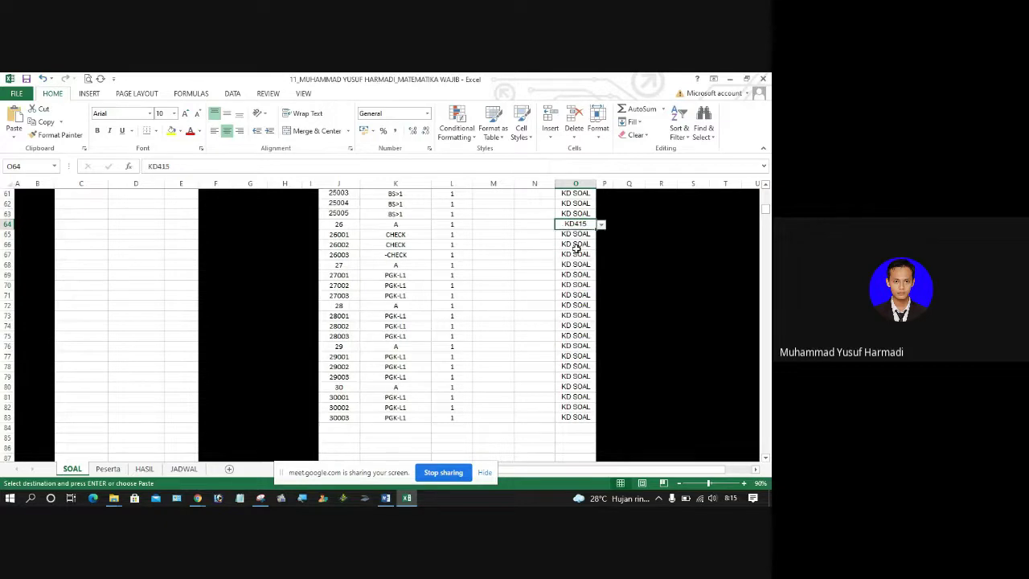
Step: Copy KD415 into O65:O67 for statements 26001–26003, then return to the sheet top
click(47, 123)
drag(569, 233, 569, 256)
click(14, 118)
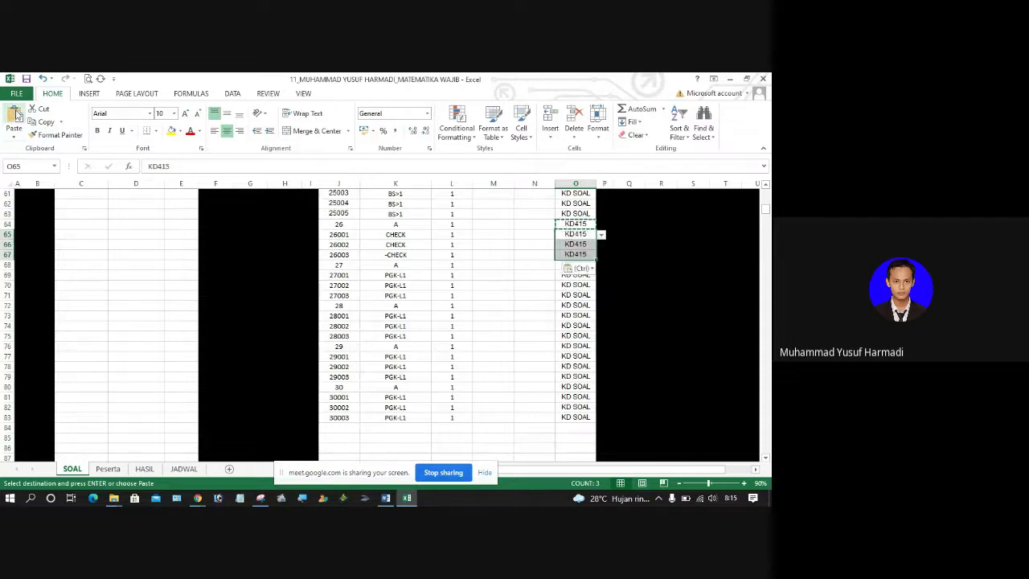
click(450, 234)
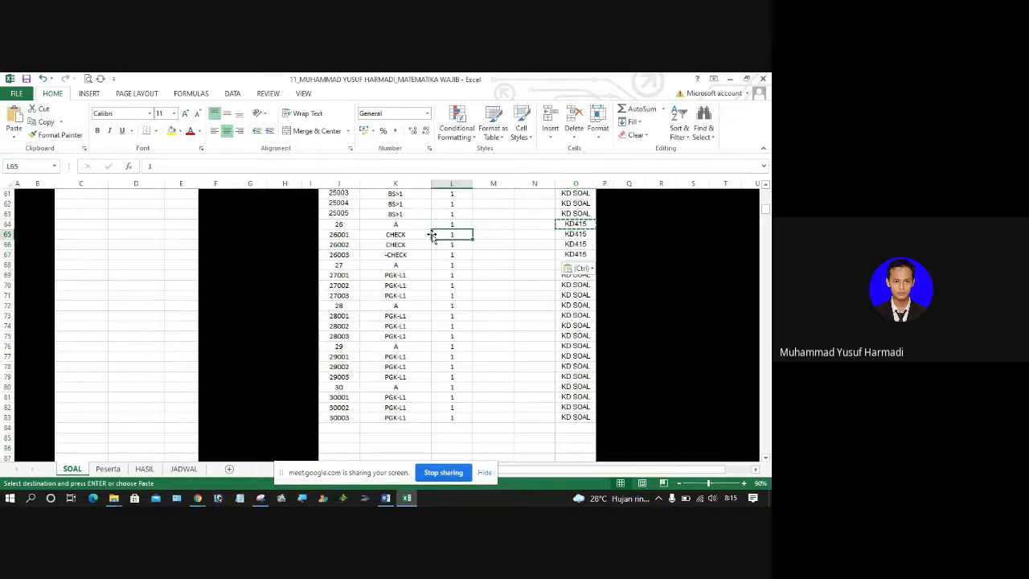
key(Page_Up)
scroll(431, 233, up, 3)
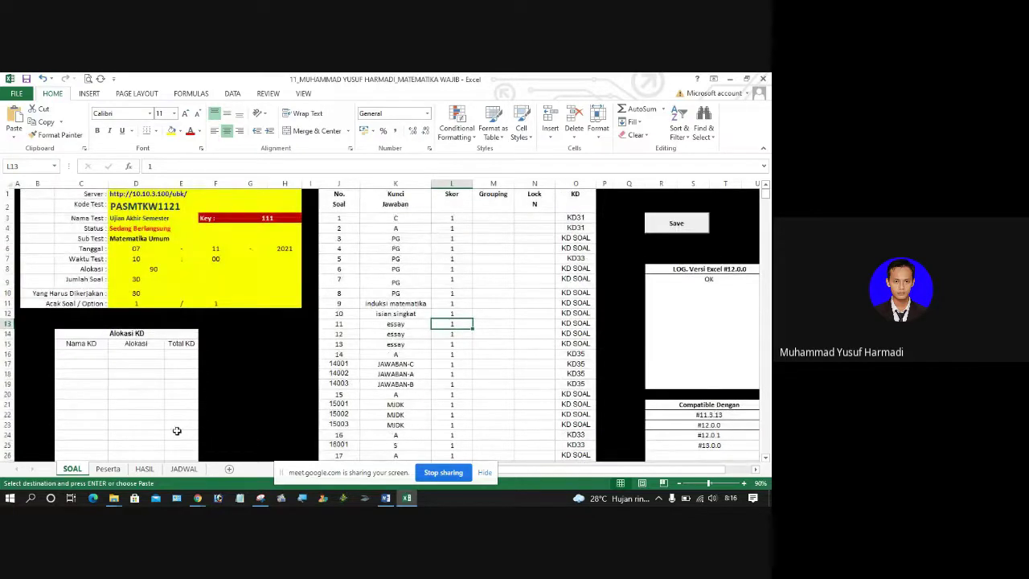
Step: Switch back to the Word exam document and page through its question tables
click(386, 498)
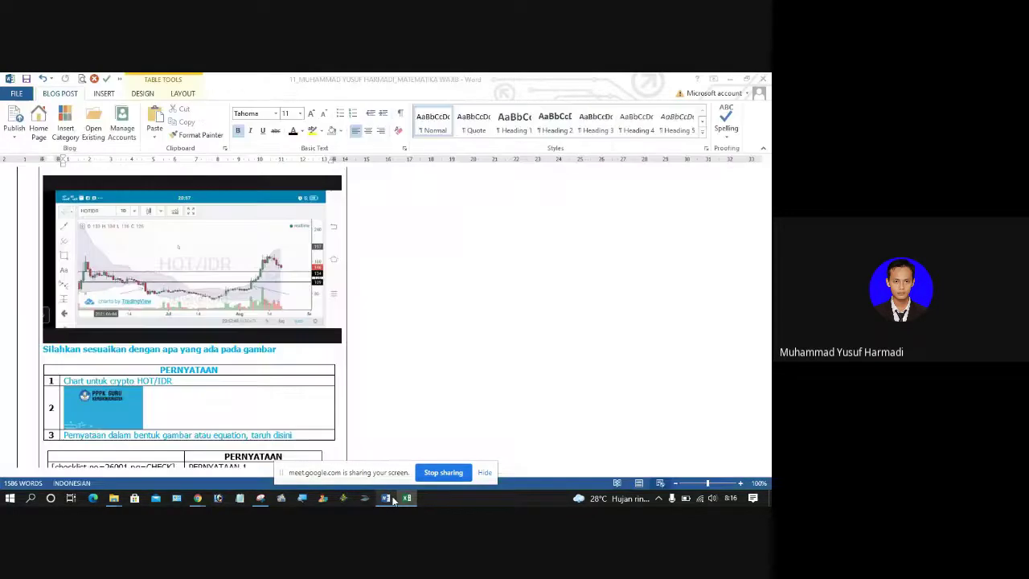
scroll(235, 394, down, 8)
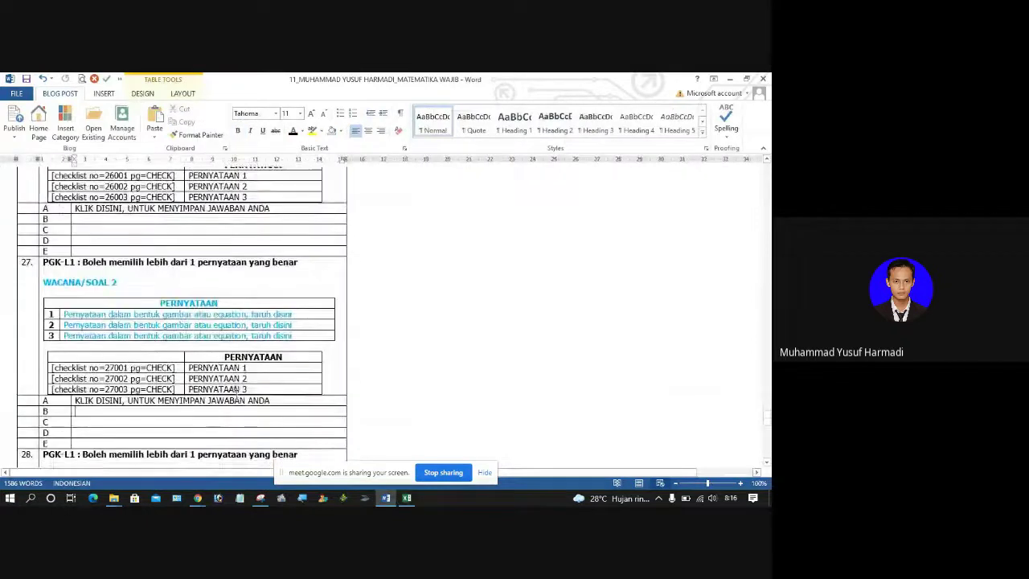
key(Page_Down)
key(Page_Down)
key(Page_Down)
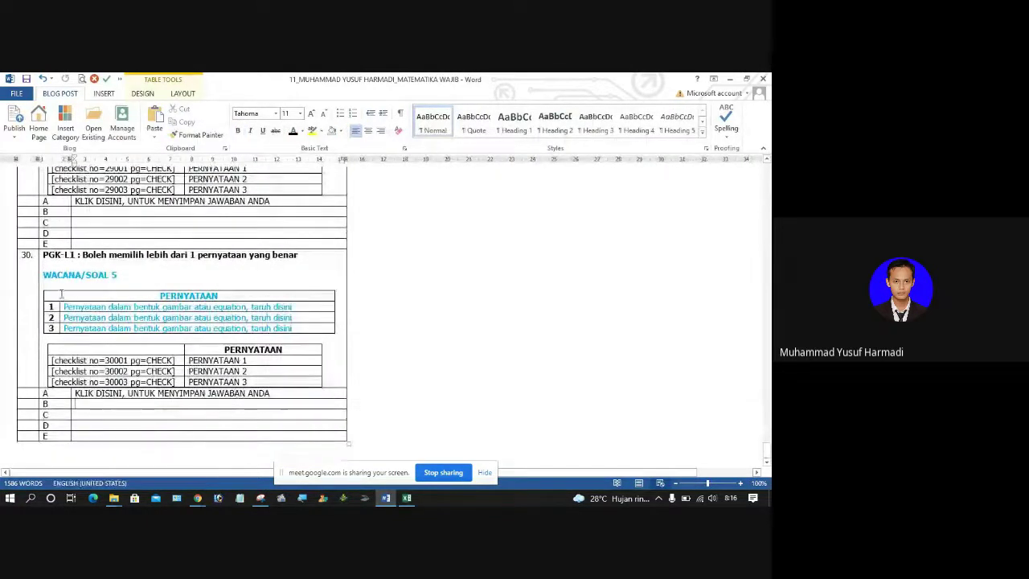
drag(47, 274, 132, 330)
click(132, 279)
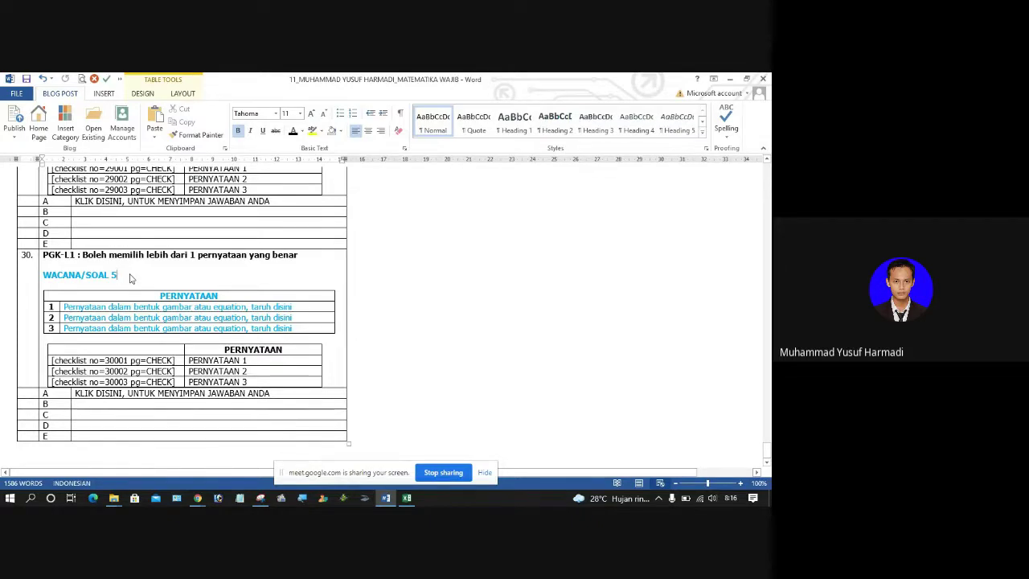
scroll(131, 277, up, 6)
key(Page_Up)
key(Page_Up)
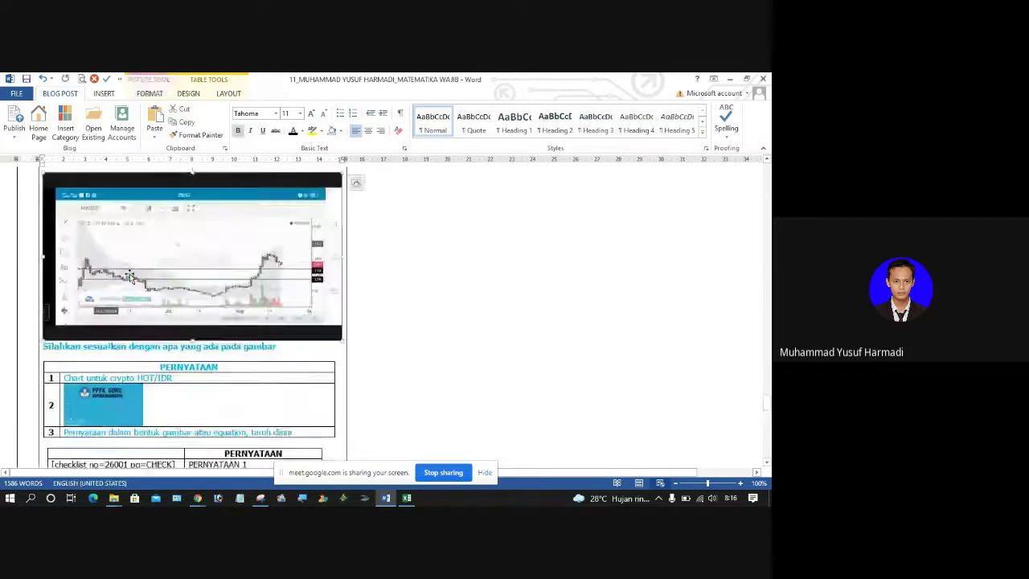
key(Page_Down)
key(Page_Down)
key(Page_Down)
key(Page_Up)
key(Page_Up)
key(Page_Up)
key(Page_Up)
key(Page_Up)
key(Page_Up)
key(Page_Up)
key(Page_Up)
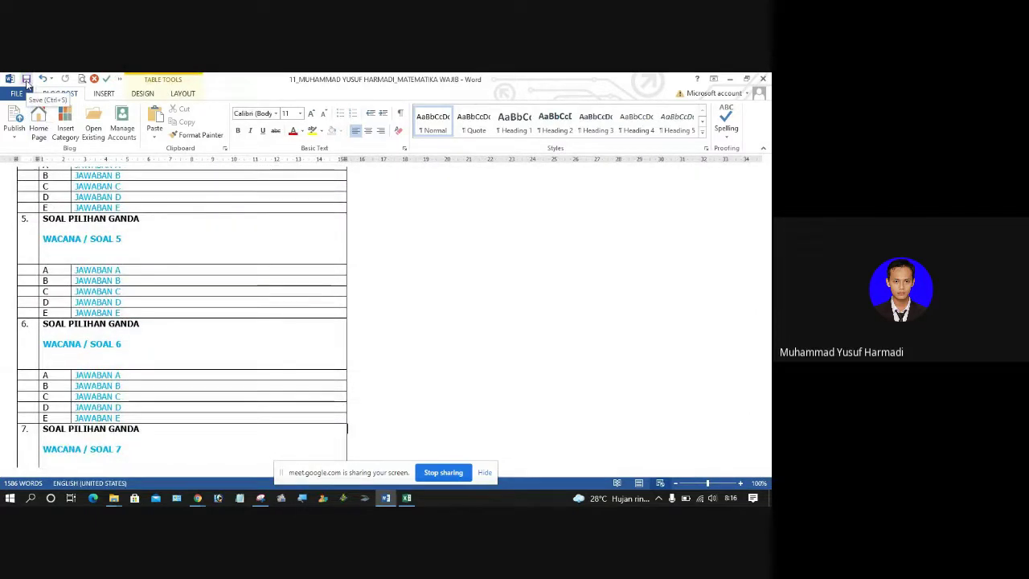
Step: Save the exam document from the Quick Access Toolbar
click(27, 82)
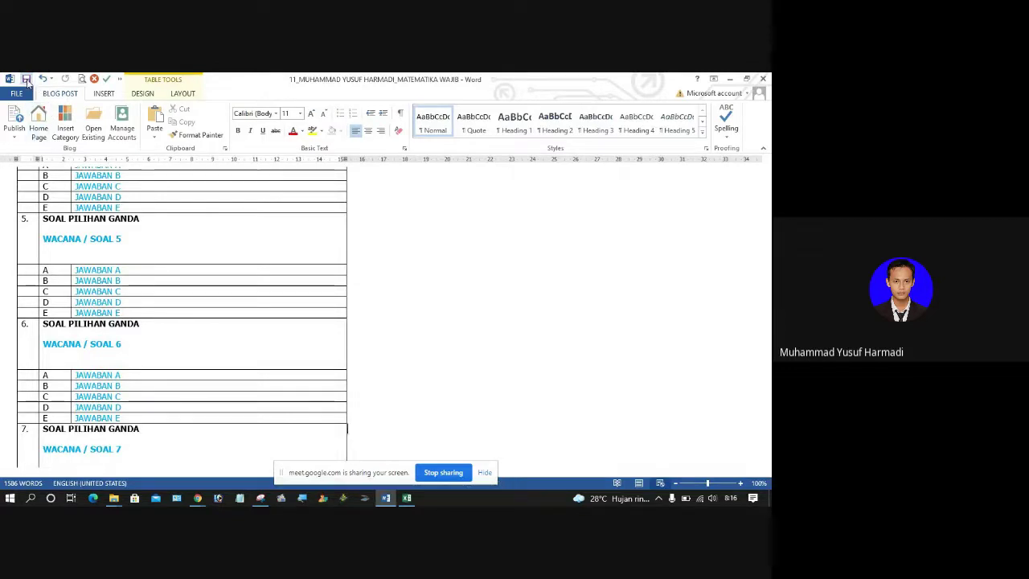
click(156, 223)
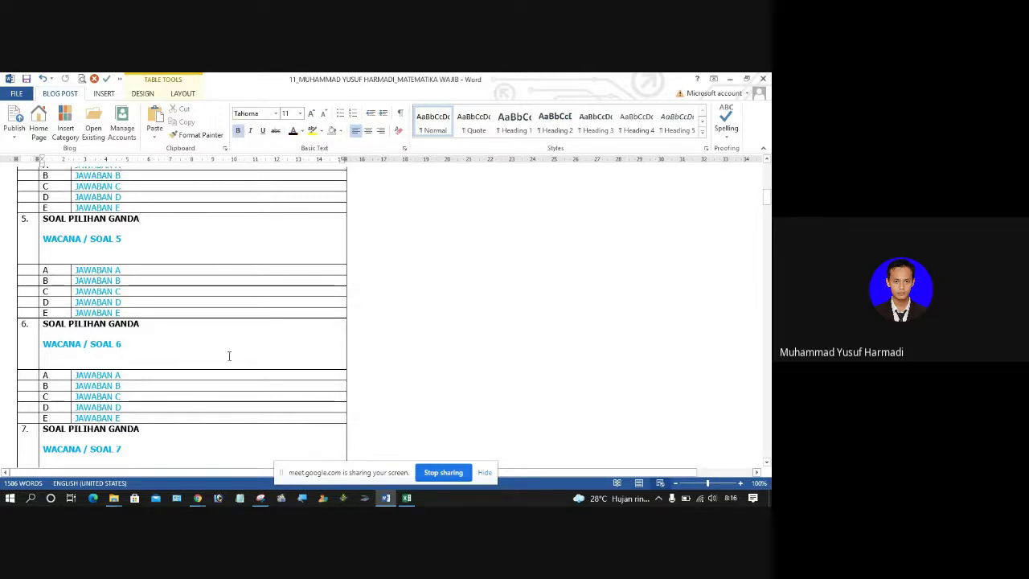
mouse_move(114, 498)
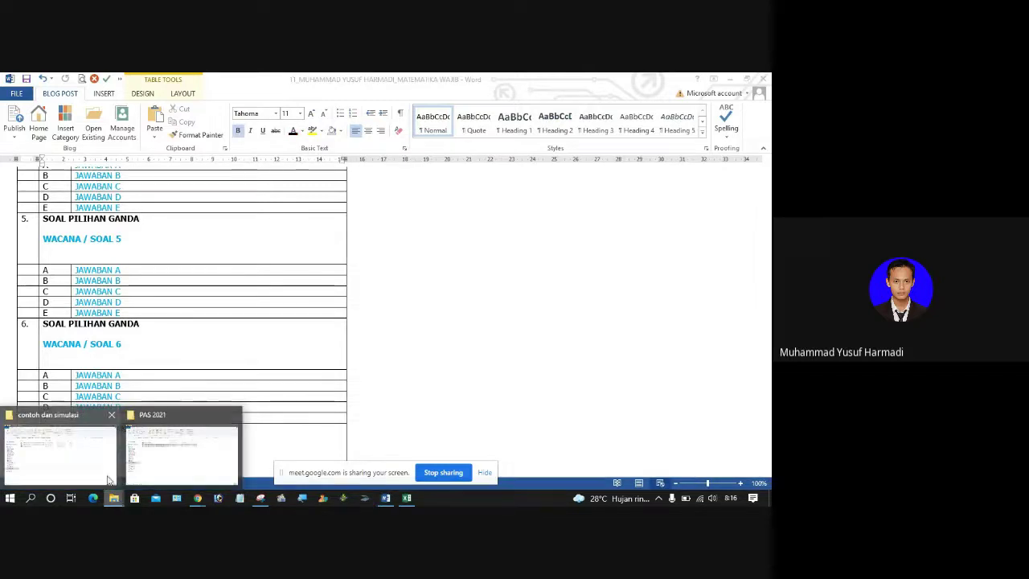
click(159, 464)
click(159, 260)
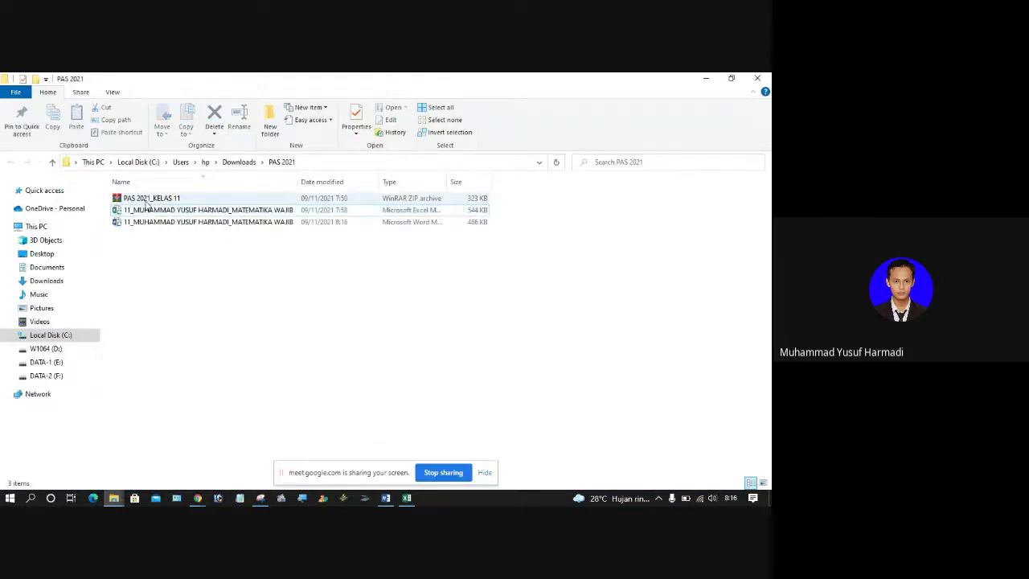
click(143, 197)
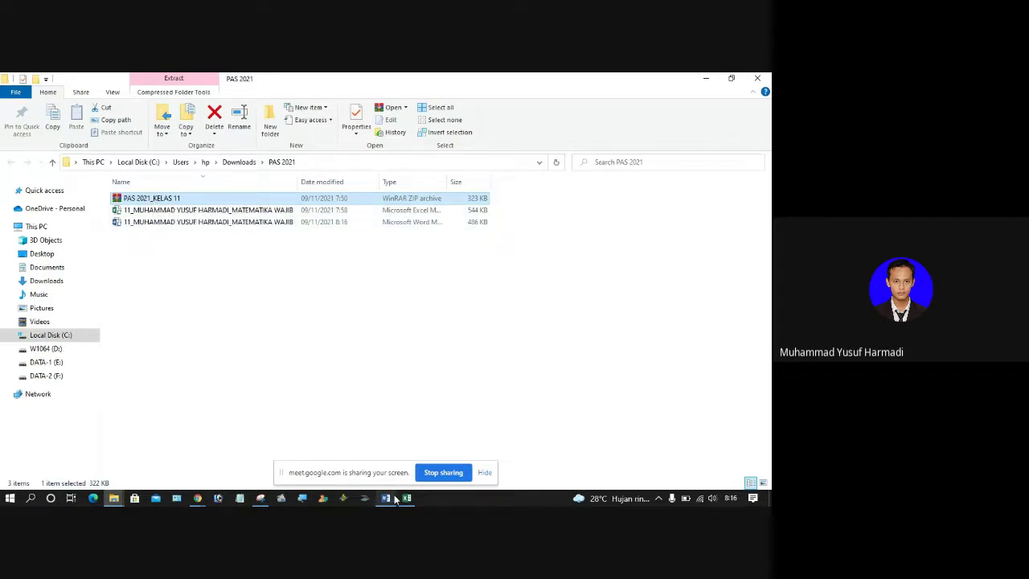
mouse_move(386, 499)
click(385, 446)
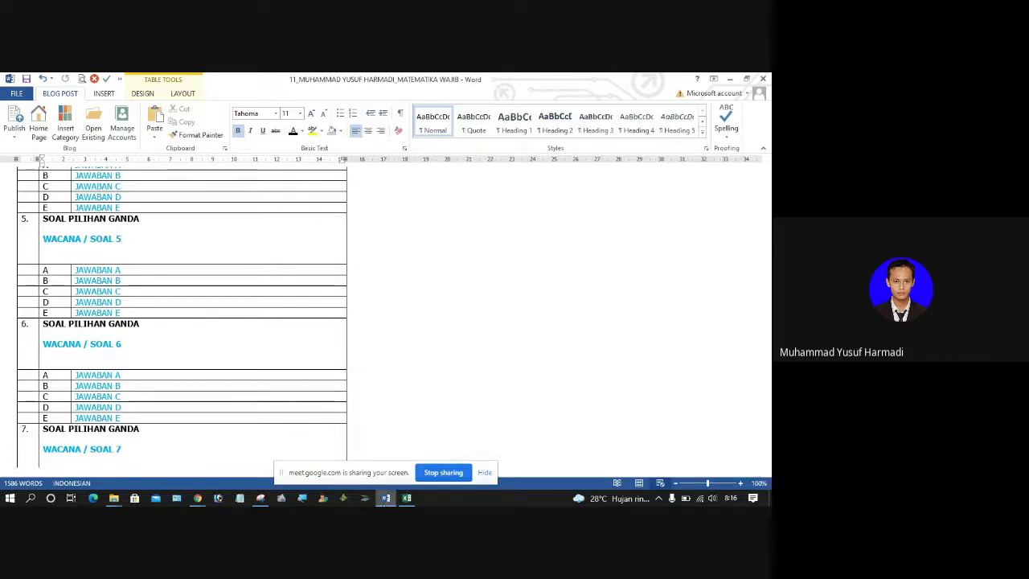
Step: Stop sharing the screen in the Google Meet call
click(197, 498)
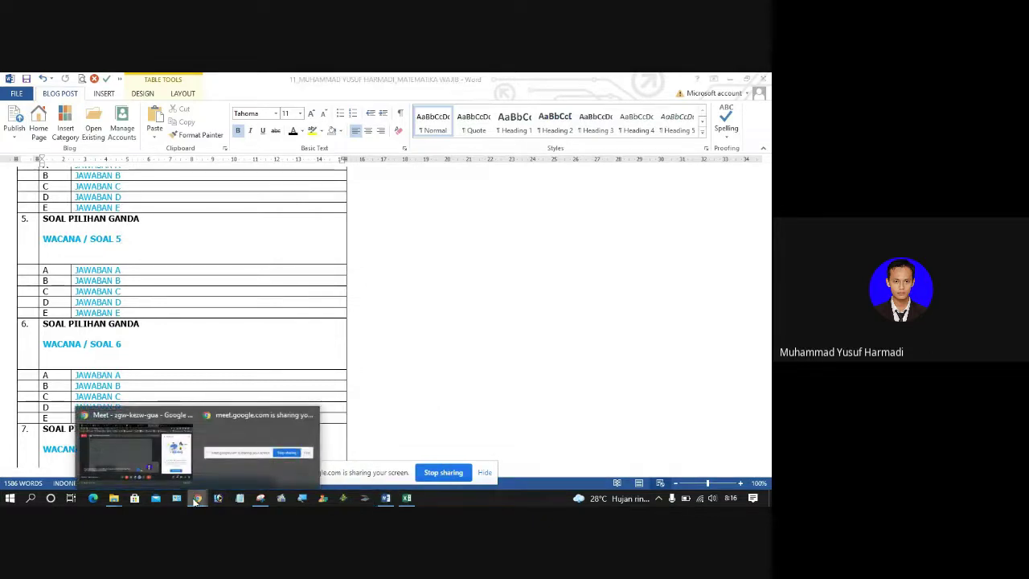
click(443, 471)
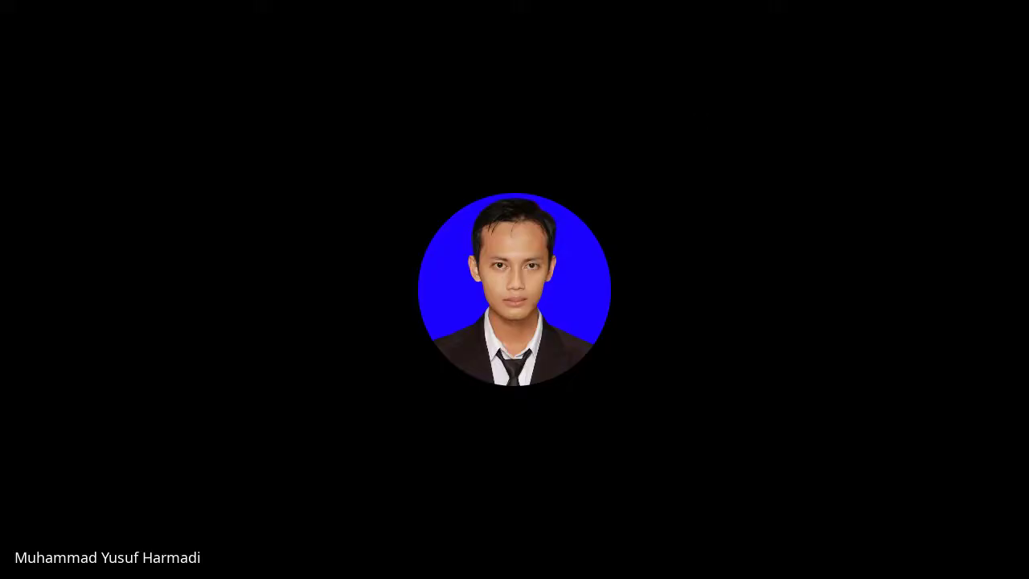